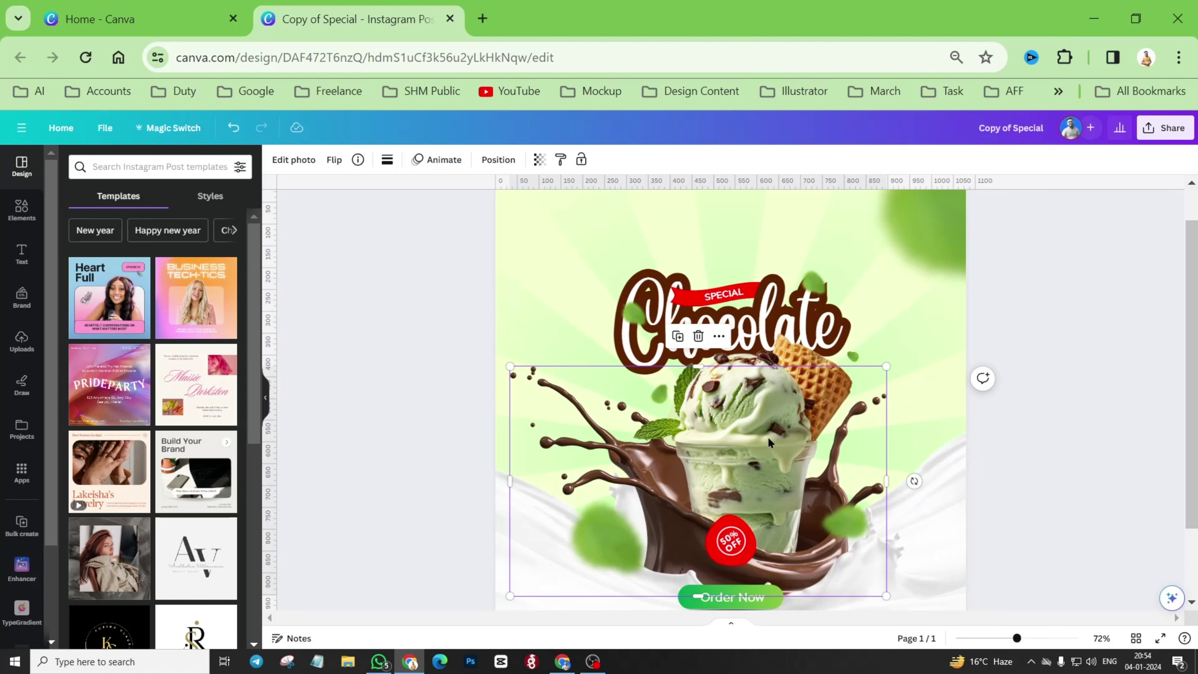
Examine the poster's individual elements, including the Chocolate title, ice cream cup, chocolate splash, milk splash and blurred leaves.
{"action": "left_click", "coordinate": [846, 357]}
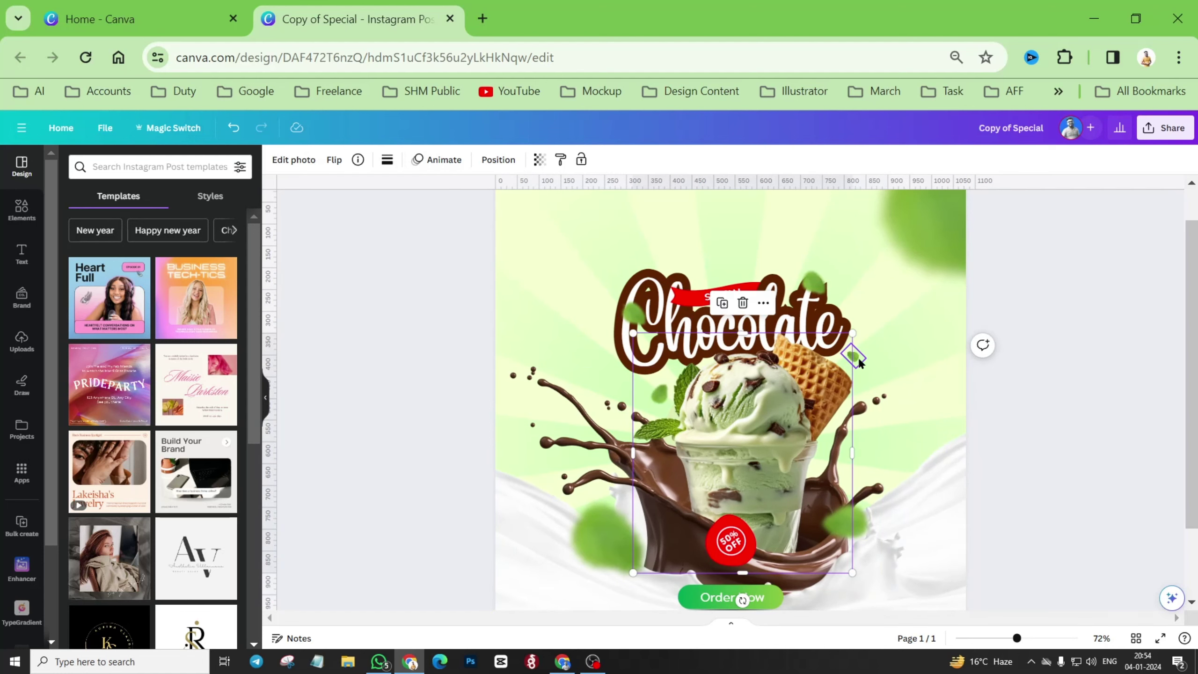
{"action": "scroll", "coordinate": [782, 346], "scroll_direction": "down", "scroll_amount": 3}
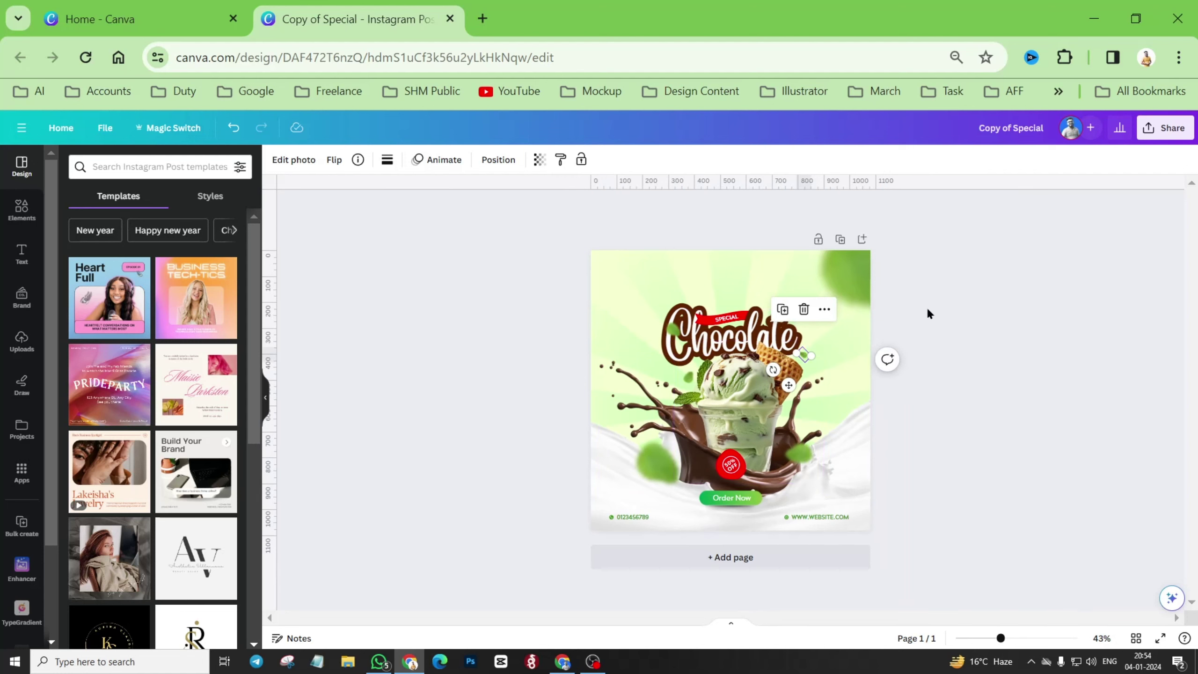
{"action": "left_click", "coordinate": [963, 311]}
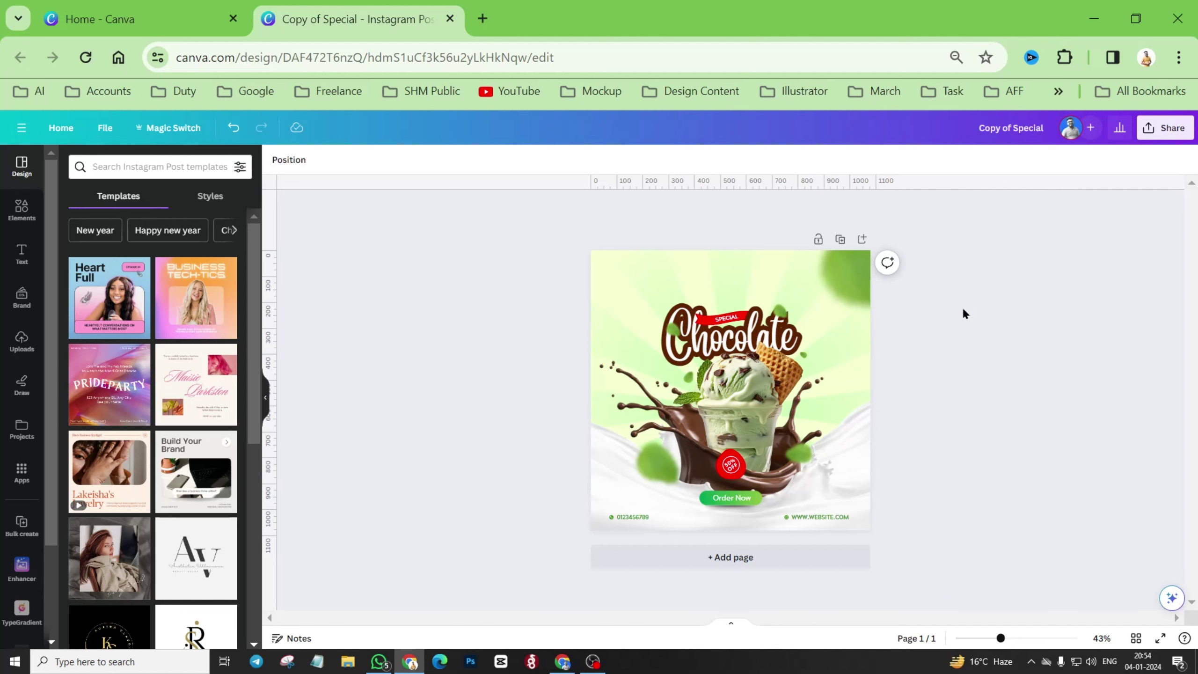
{"action": "scroll", "coordinate": [832, 345], "scroll_direction": "up", "scroll_amount": 3}
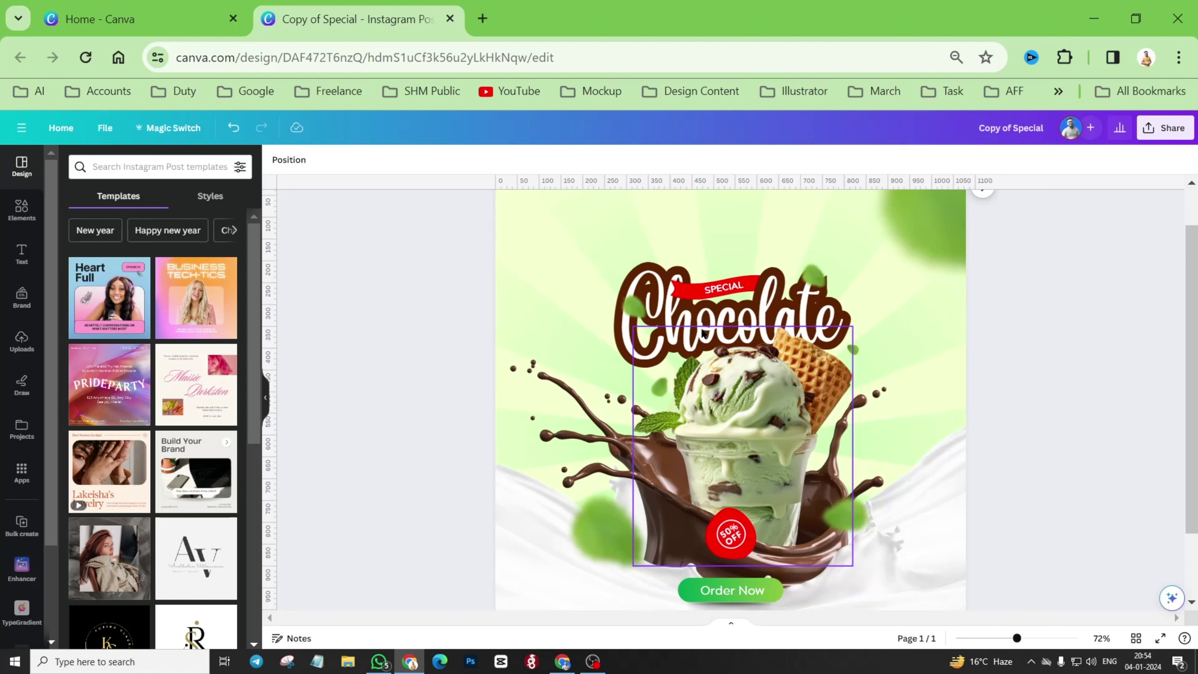
{"action": "left_click", "coordinate": [743, 315]}
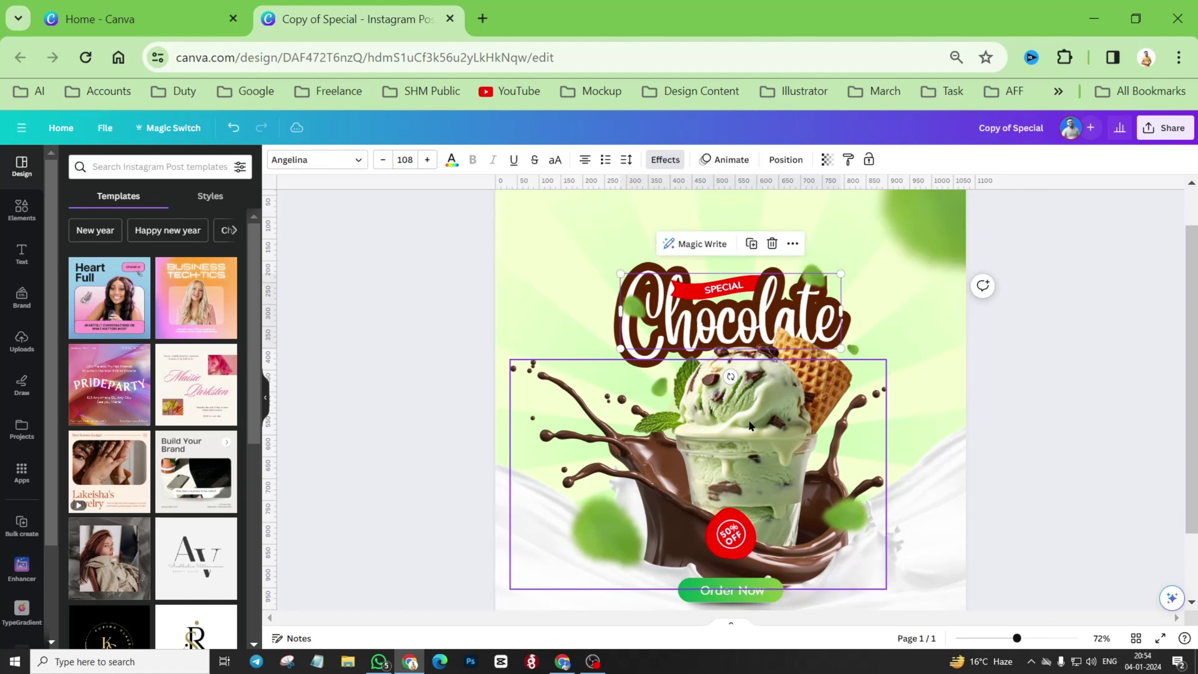
{"action": "left_click", "coordinate": [759, 371]}
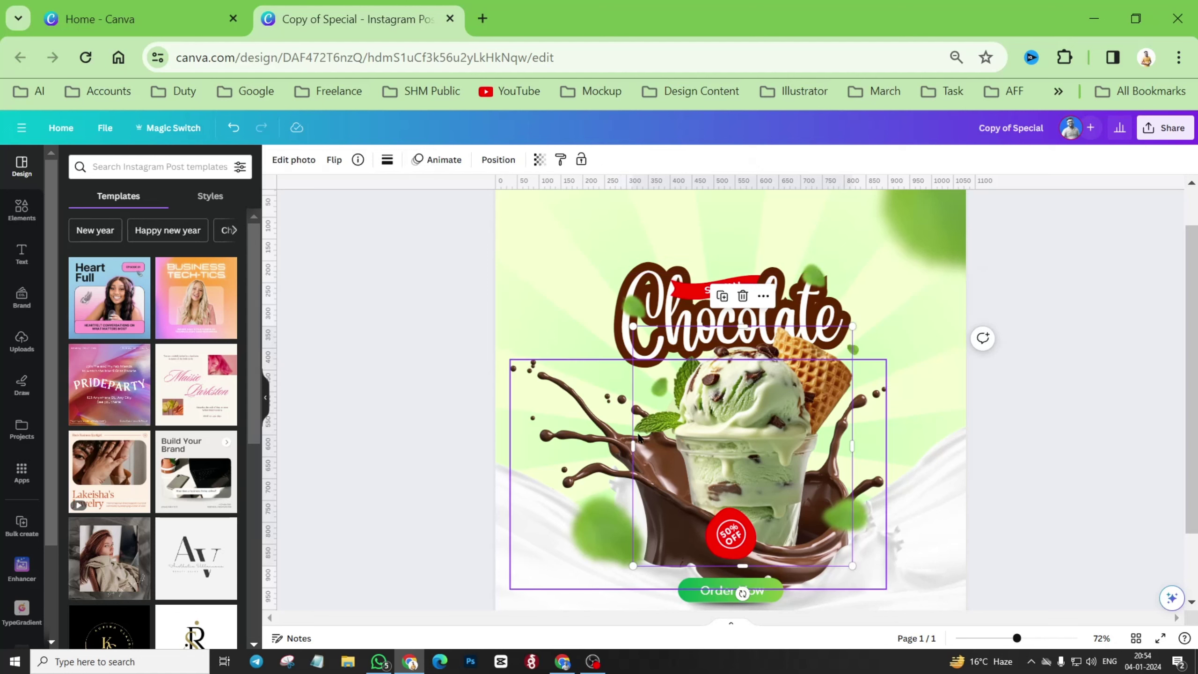
{"action": "left_click", "coordinate": [576, 423]}
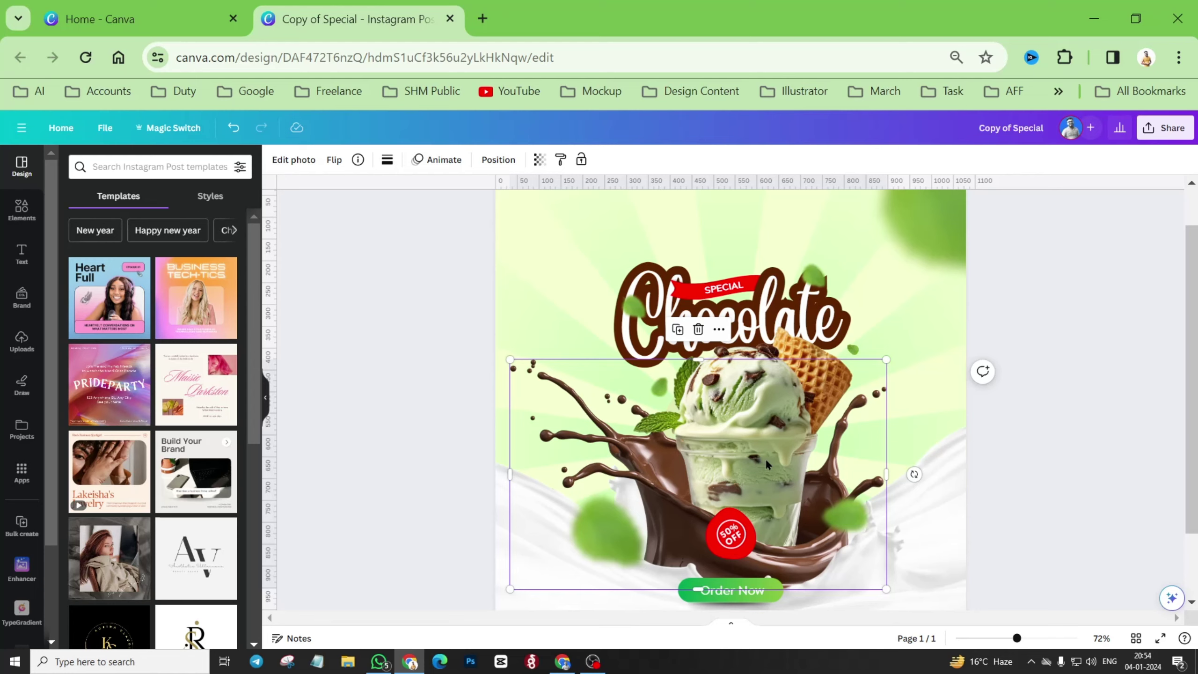
{"action": "scroll", "coordinate": [766, 458], "scroll_direction": "down", "scroll_amount": 2}
{"action": "left_click", "coordinate": [619, 444]}
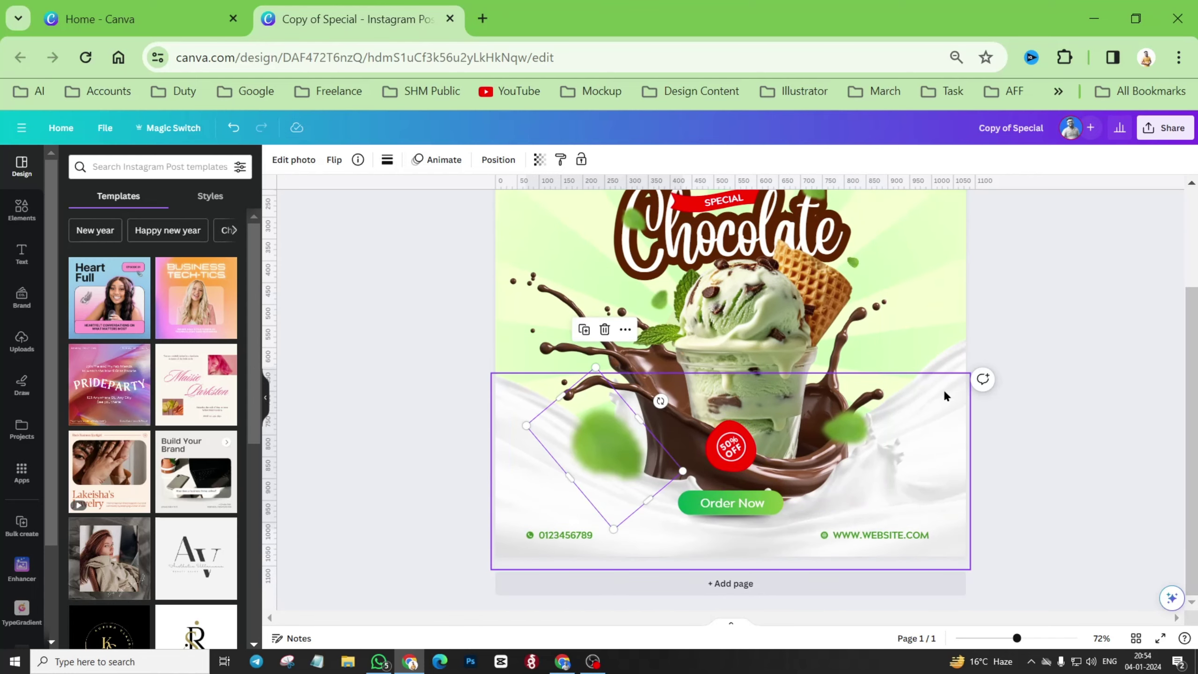
{"action": "left_click", "coordinate": [950, 359]}
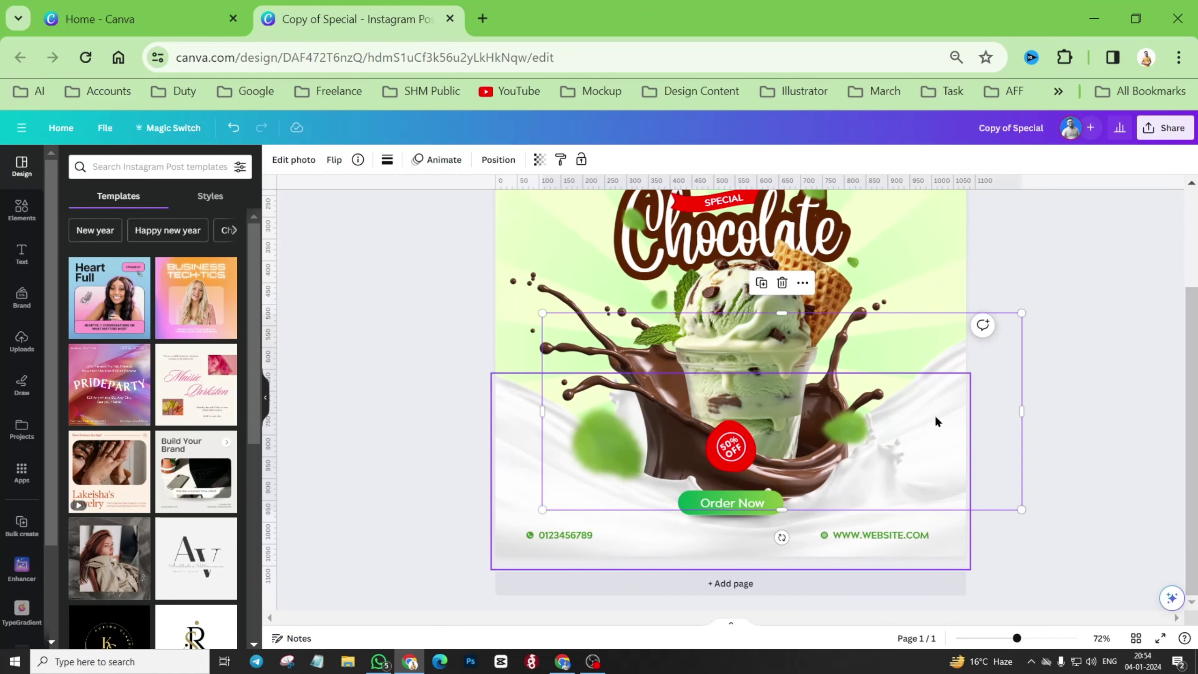
{"action": "scroll", "coordinate": [834, 483], "scroll_direction": "up", "scroll_amount": 3}
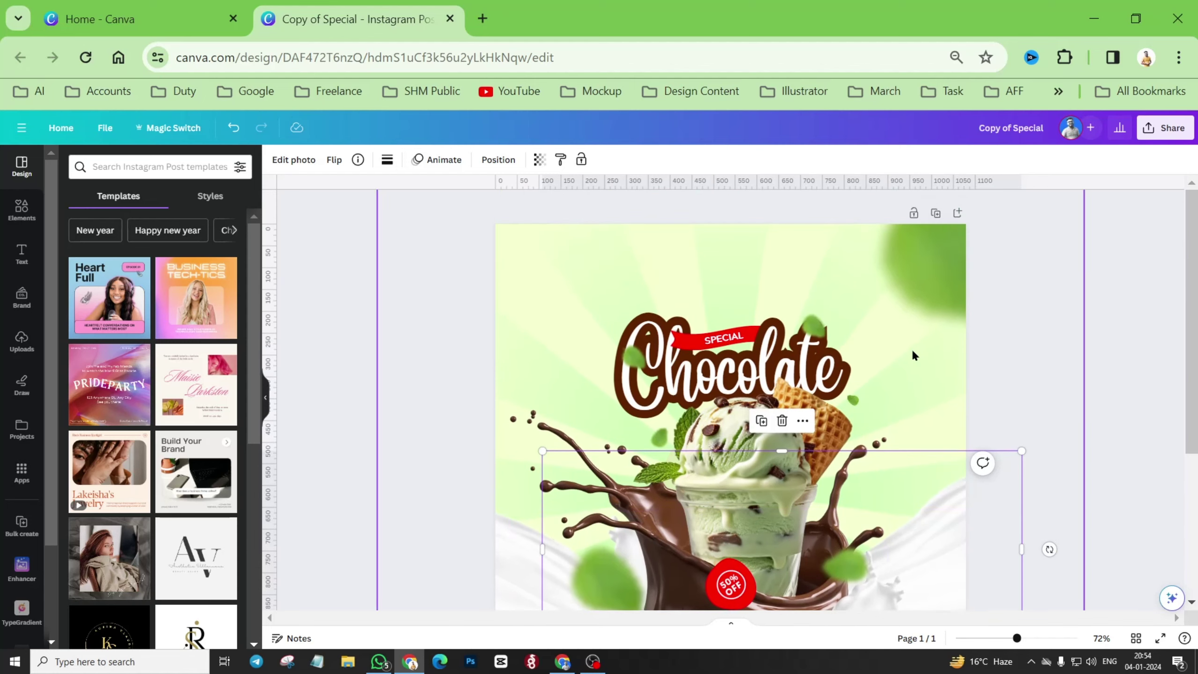
{"action": "left_click", "coordinate": [935, 278]}
{"action": "scroll", "coordinate": [803, 303], "scroll_direction": "down", "scroll_amount": 2}
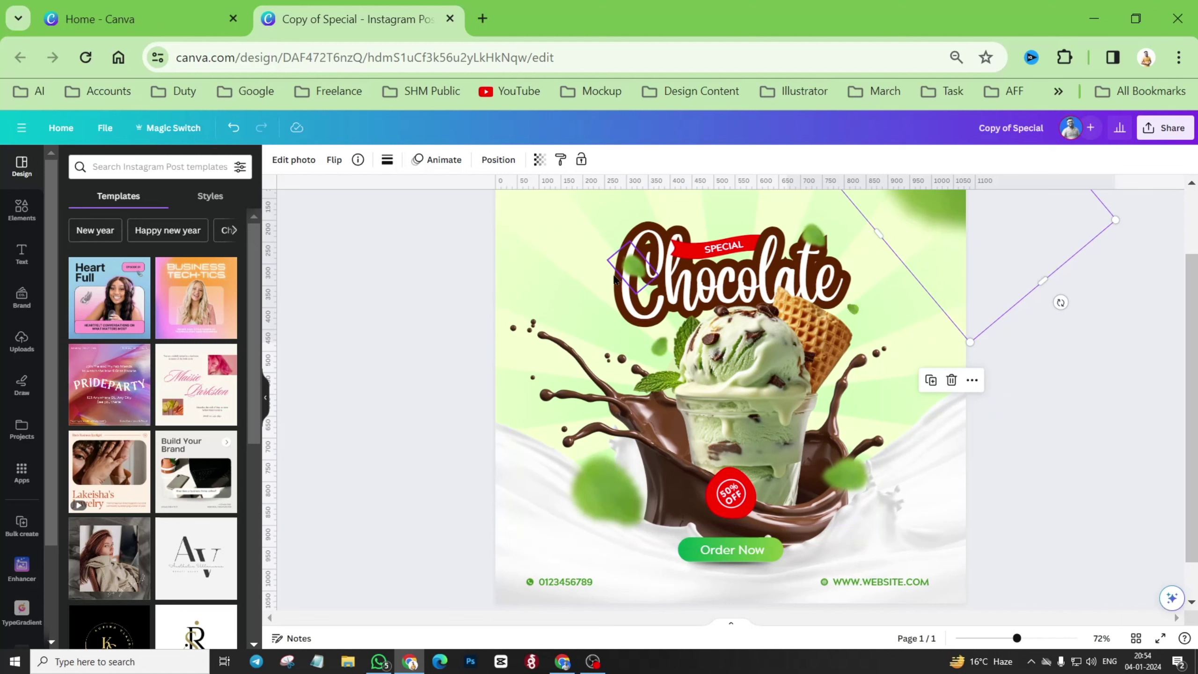
Review the poster's full layer list, from the order button and leaves to the background.
{"action": "left_click", "coordinate": [498, 160]}
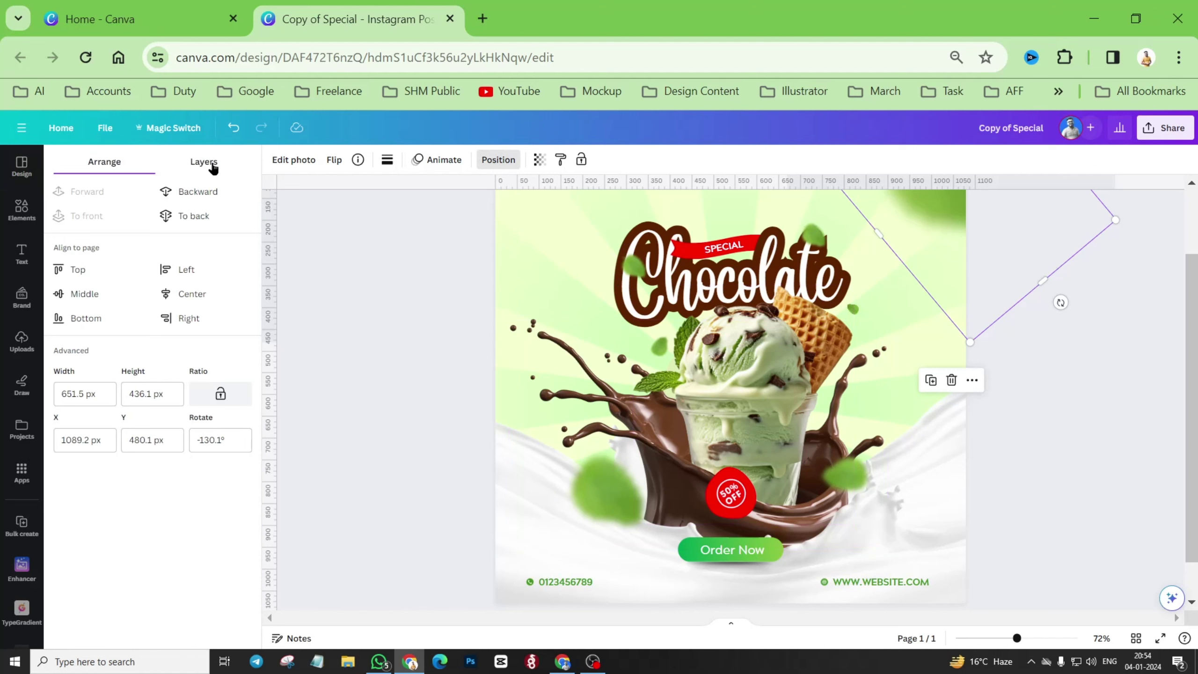
{"action": "left_click", "coordinate": [204, 162]}
{"action": "scroll", "coordinate": [193, 427], "scroll_direction": "down", "scroll_amount": 10}
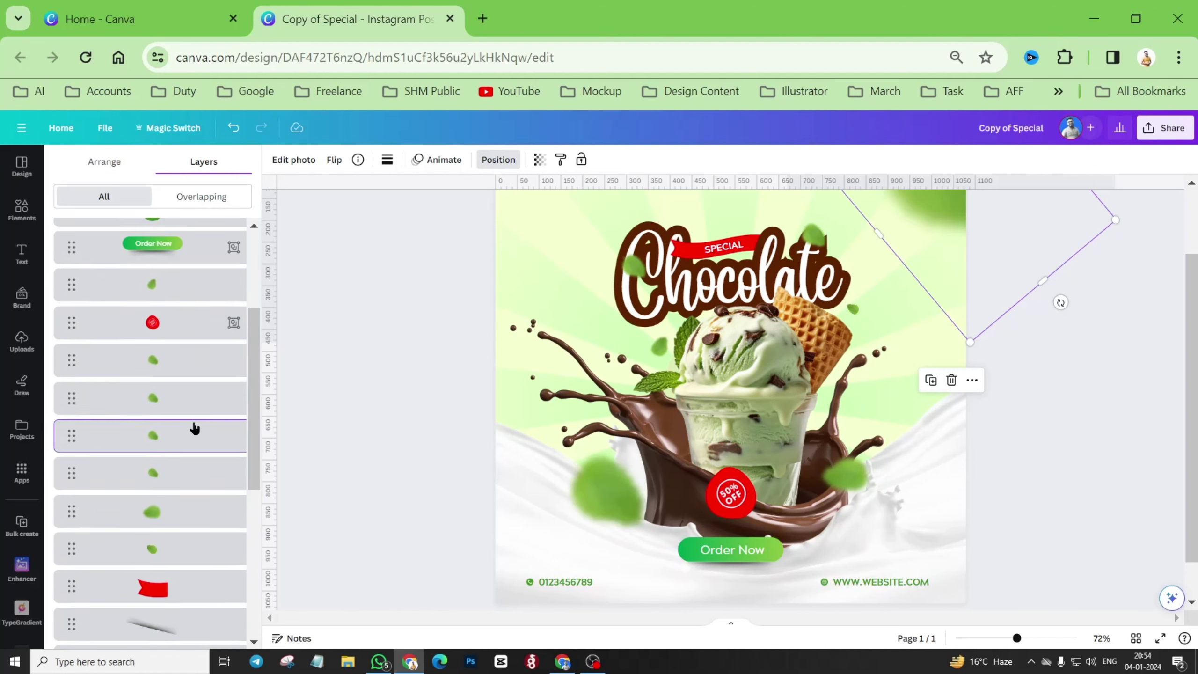
{"action": "scroll", "coordinate": [169, 554], "scroll_direction": "down", "scroll_amount": 2}
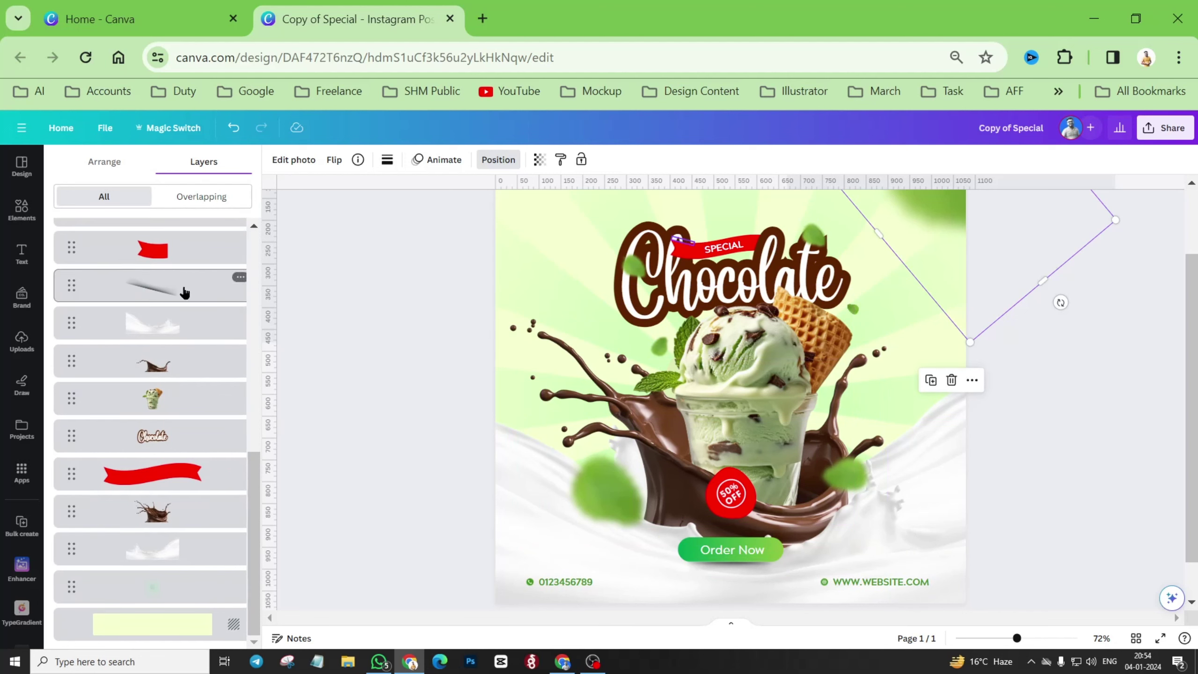
{"action": "scroll", "coordinate": [184, 293], "scroll_direction": "up", "scroll_amount": 4}
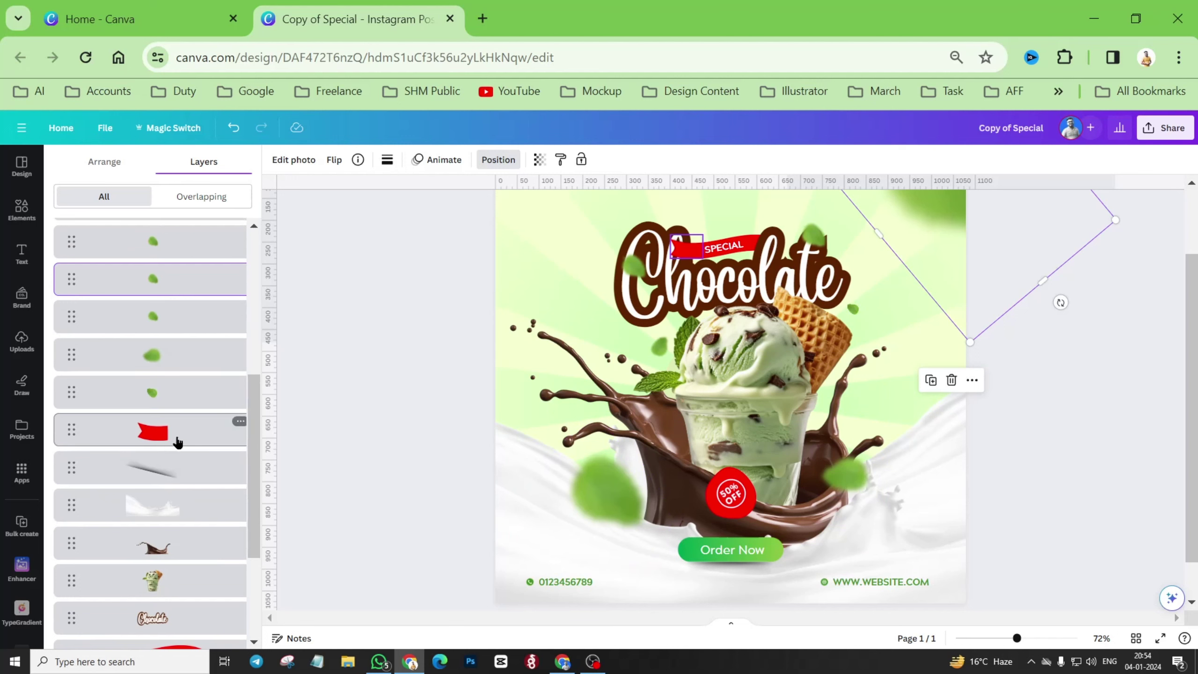
{"action": "left_click", "coordinate": [463, 388]}
Add a blank second page below the Chocolate poster.
{"action": "scroll", "coordinate": [486, 388], "scroll_direction": "down", "scroll_amount": 5}
{"action": "left_click", "coordinate": [1004, 330]}
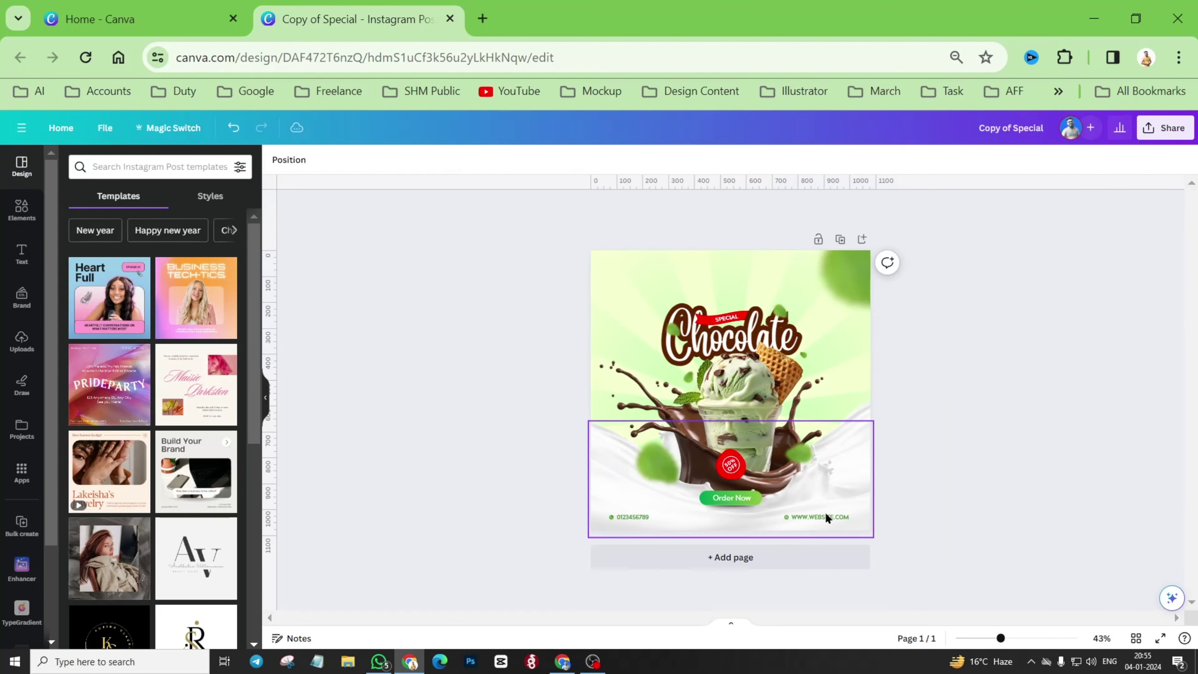
{"action": "left_click", "coordinate": [760, 560]}
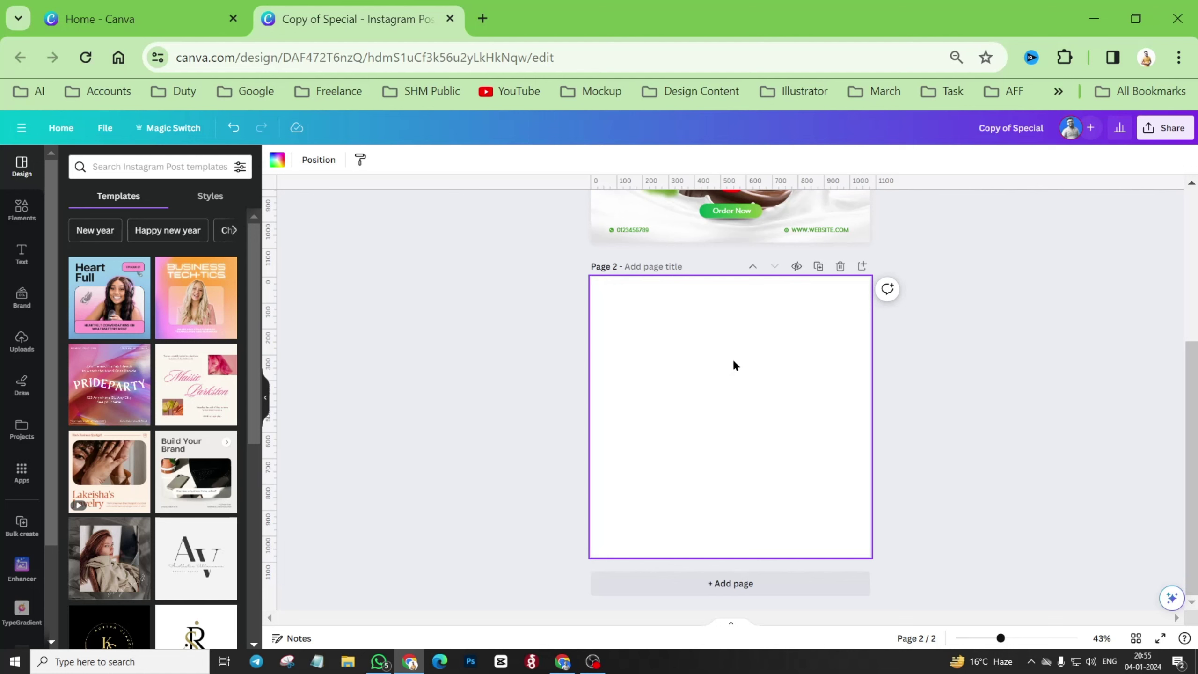
{"action": "scroll", "coordinate": [764, 406], "scroll_direction": "up", "scroll_amount": 4}
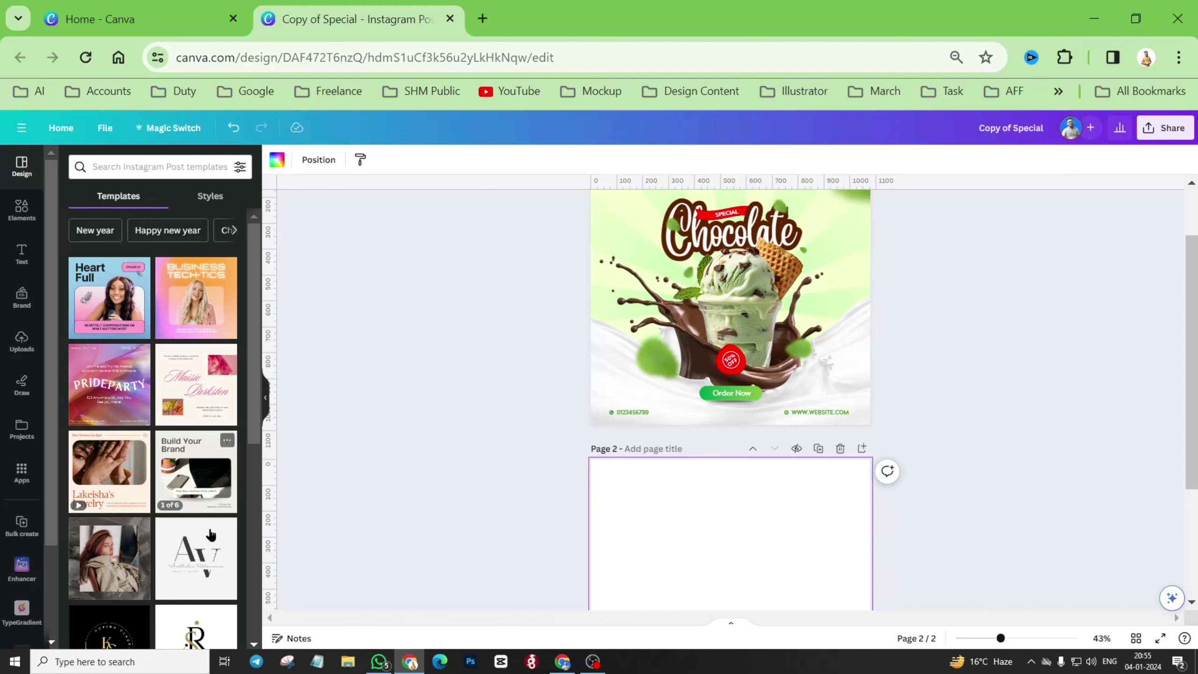
Browse the Instagram Post templates and look over the finished poster beside the blank second page.
{"action": "scroll", "coordinate": [155, 467], "scroll_direction": "down", "scroll_amount": 3}
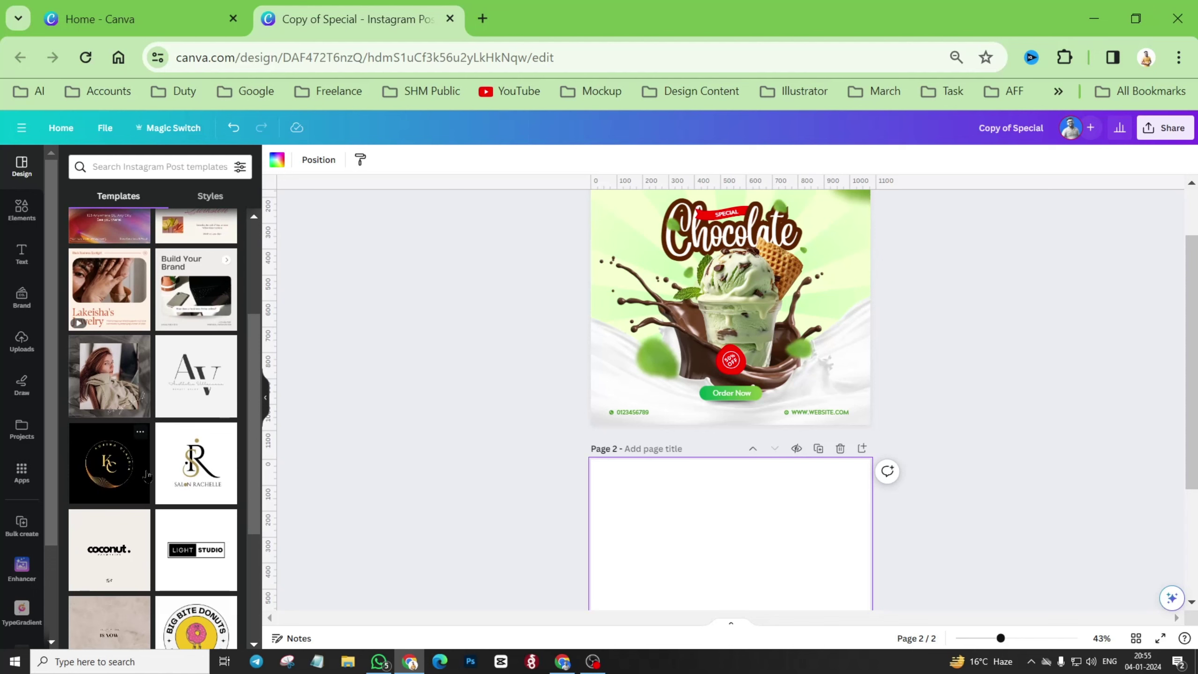
{"action": "scroll", "coordinate": [160, 472], "scroll_direction": "down", "scroll_amount": 4}
{"action": "scroll", "coordinate": [171, 481], "scroll_direction": "down", "scroll_amount": 4}
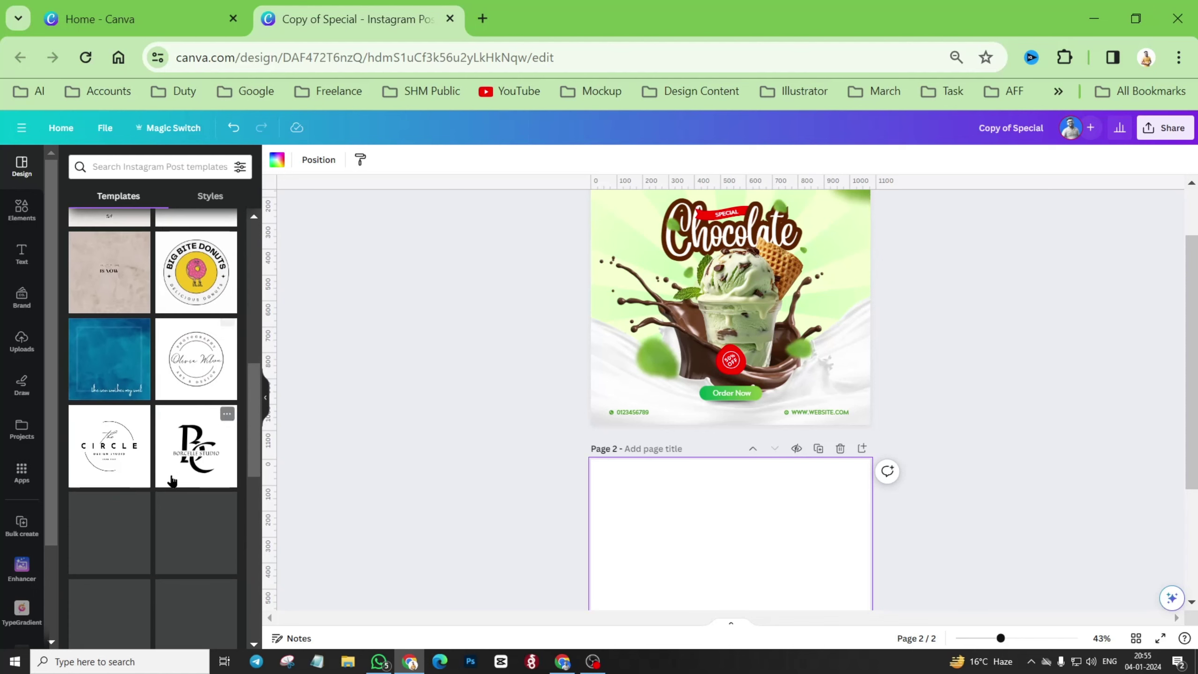
{"action": "scroll", "coordinate": [172, 481], "scroll_direction": "down", "scroll_amount": 2}
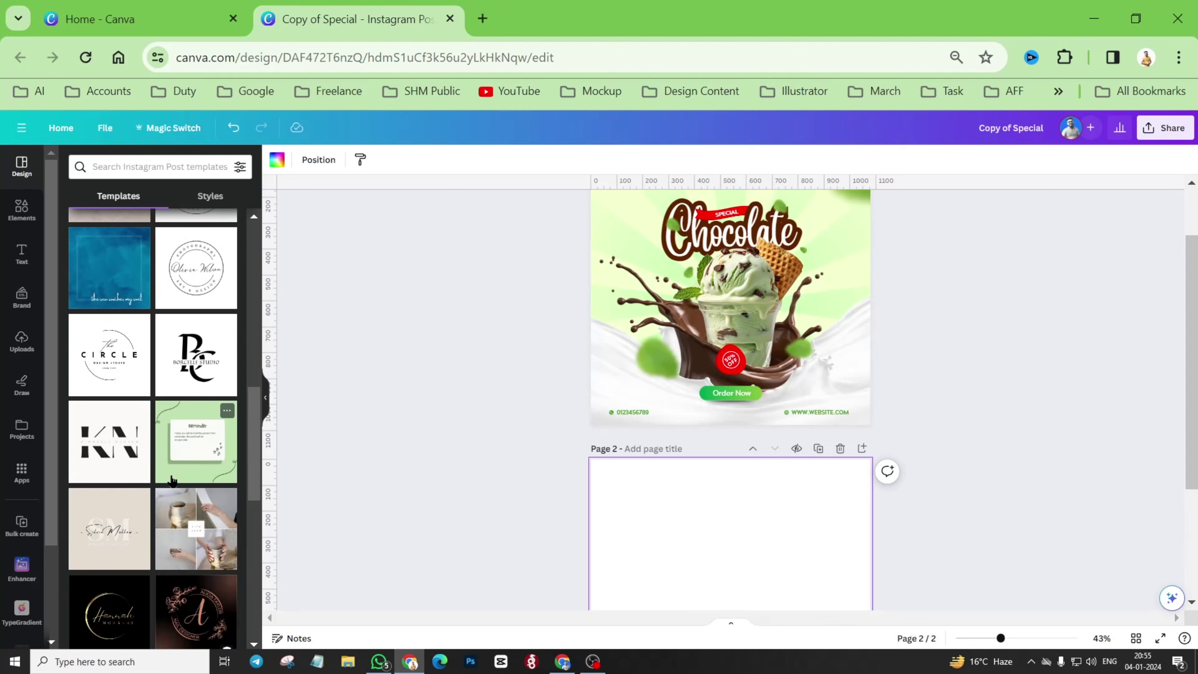
{"action": "scroll", "coordinate": [733, 516], "scroll_direction": "down", "scroll_amount": 3}
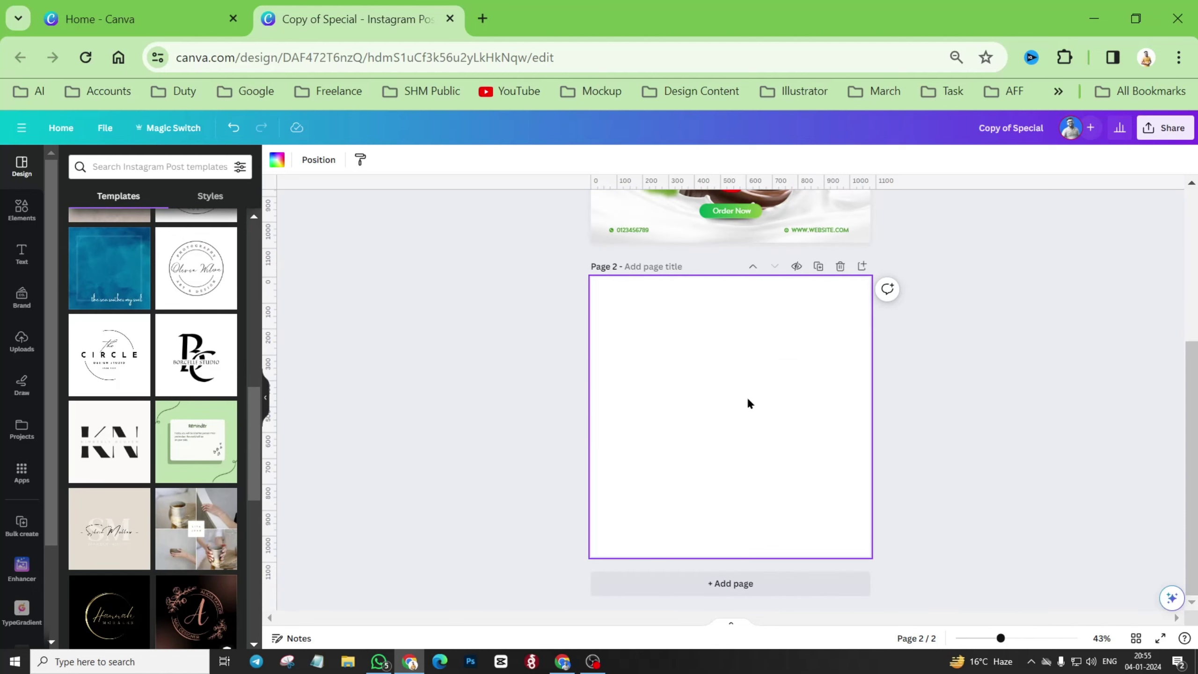
{"action": "scroll", "coordinate": [778, 363], "scroll_direction": "up", "scroll_amount": 2}
{"action": "scroll", "coordinate": [750, 368], "scroll_direction": "down", "scroll_amount": 2}
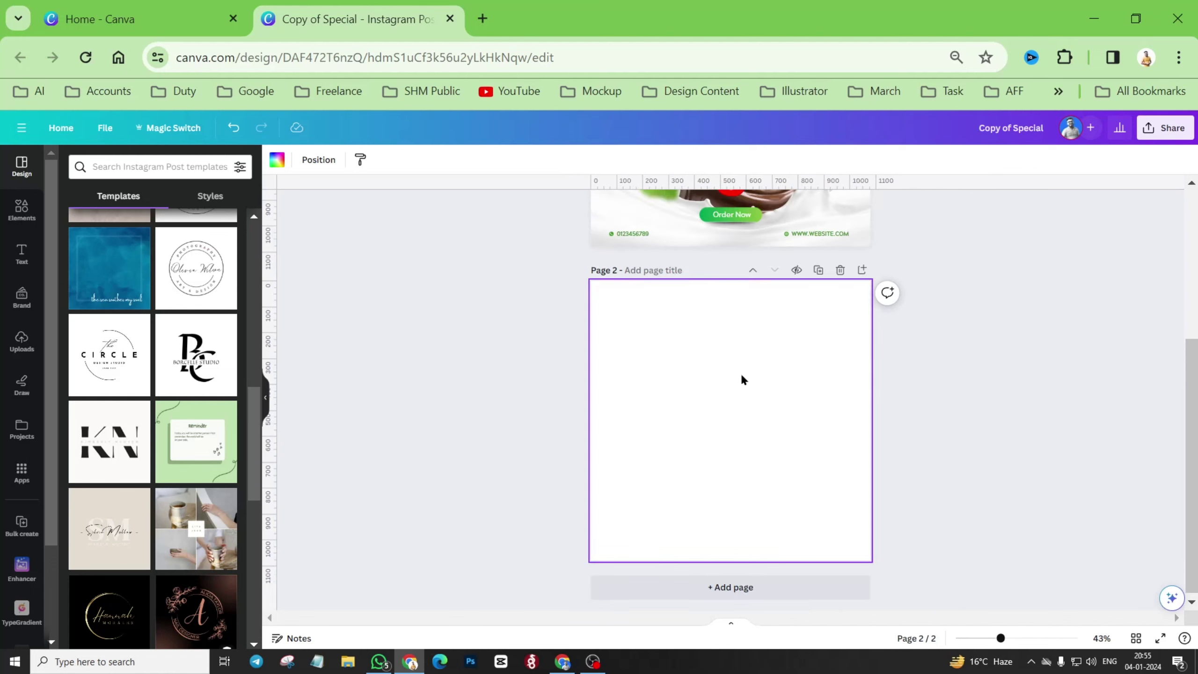
{"action": "scroll", "coordinate": [740, 373], "scroll_direction": "up", "scroll_amount": 3}
{"action": "scroll", "coordinate": [746, 390], "scroll_direction": "up", "scroll_amount": 3}
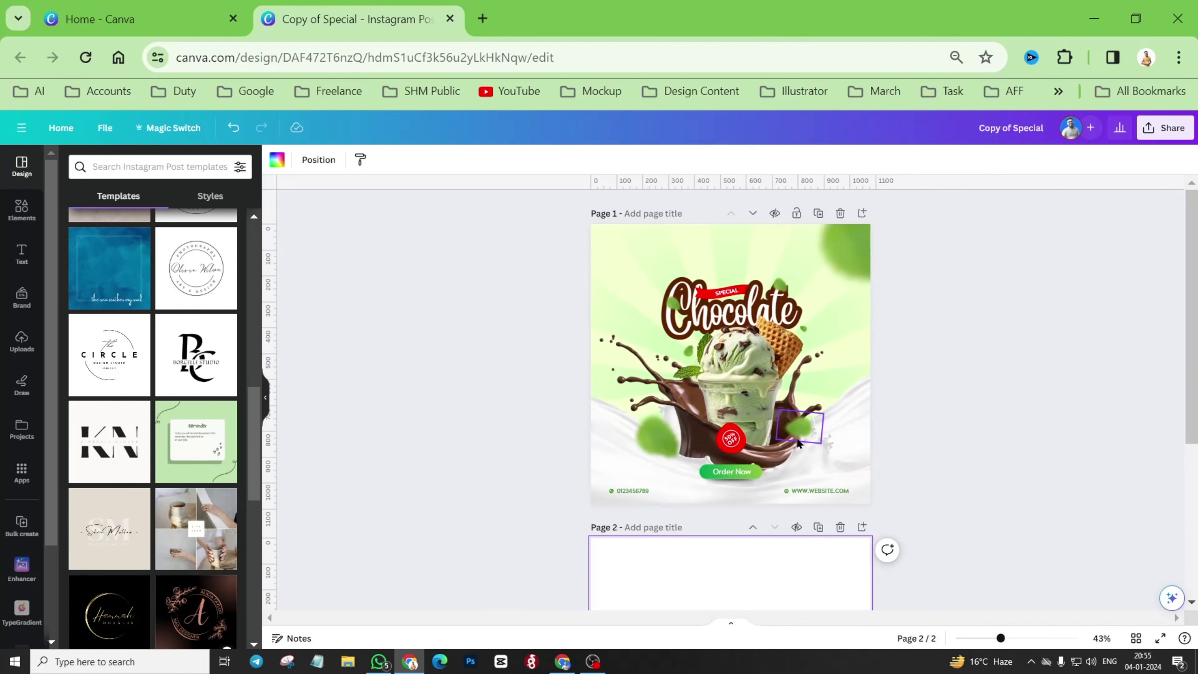
Set the second page's background to the pale yellow-green document color #F3FFCF.
{"action": "scroll", "coordinate": [794, 474], "scroll_direction": "down", "scroll_amount": 3}
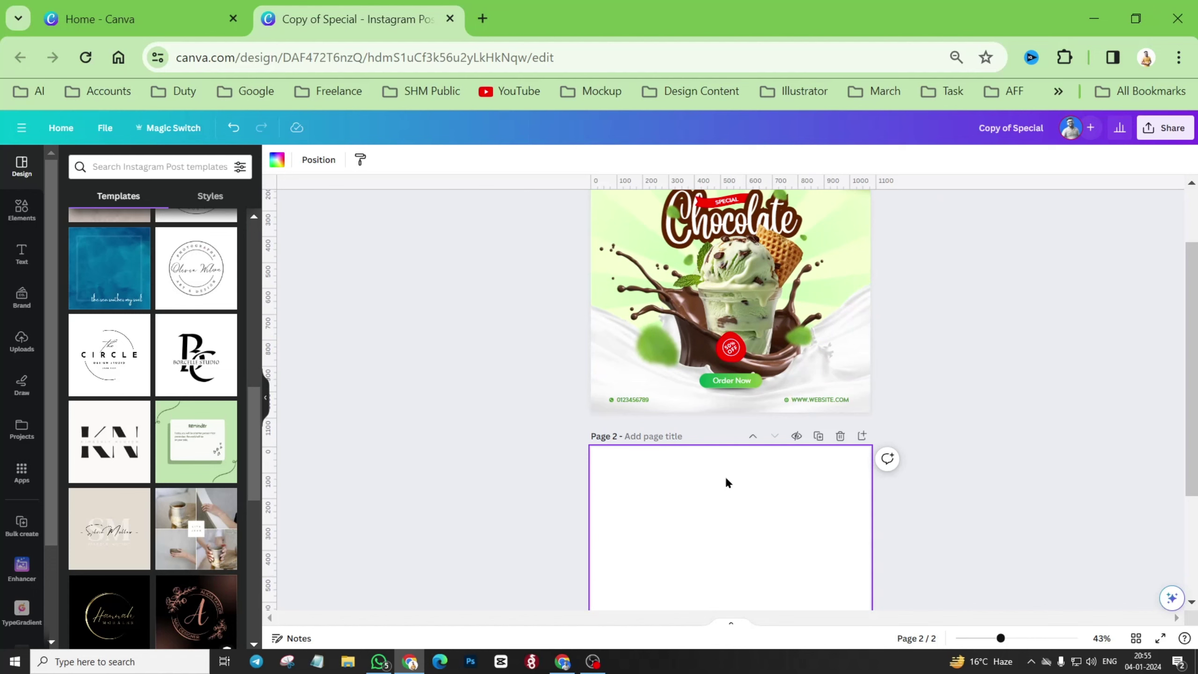
{"action": "scroll", "coordinate": [725, 482], "scroll_direction": "down", "scroll_amount": 3}
{"action": "left_click", "coordinate": [277, 159]}
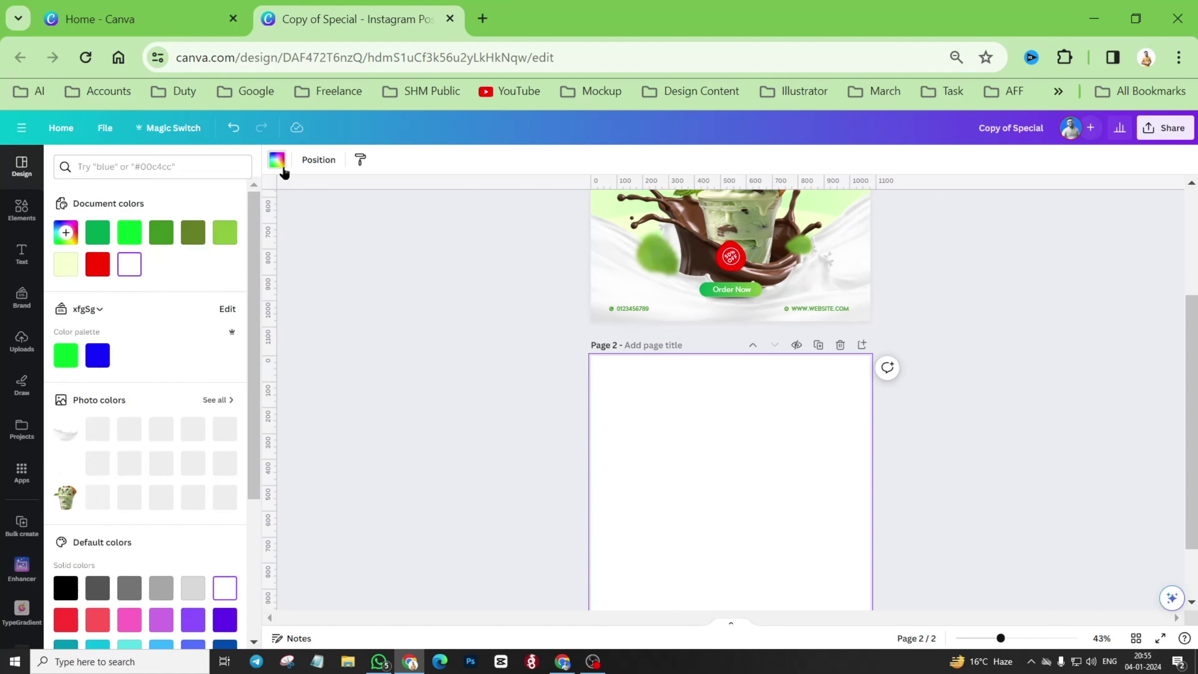
{"action": "left_click", "coordinate": [61, 266]}
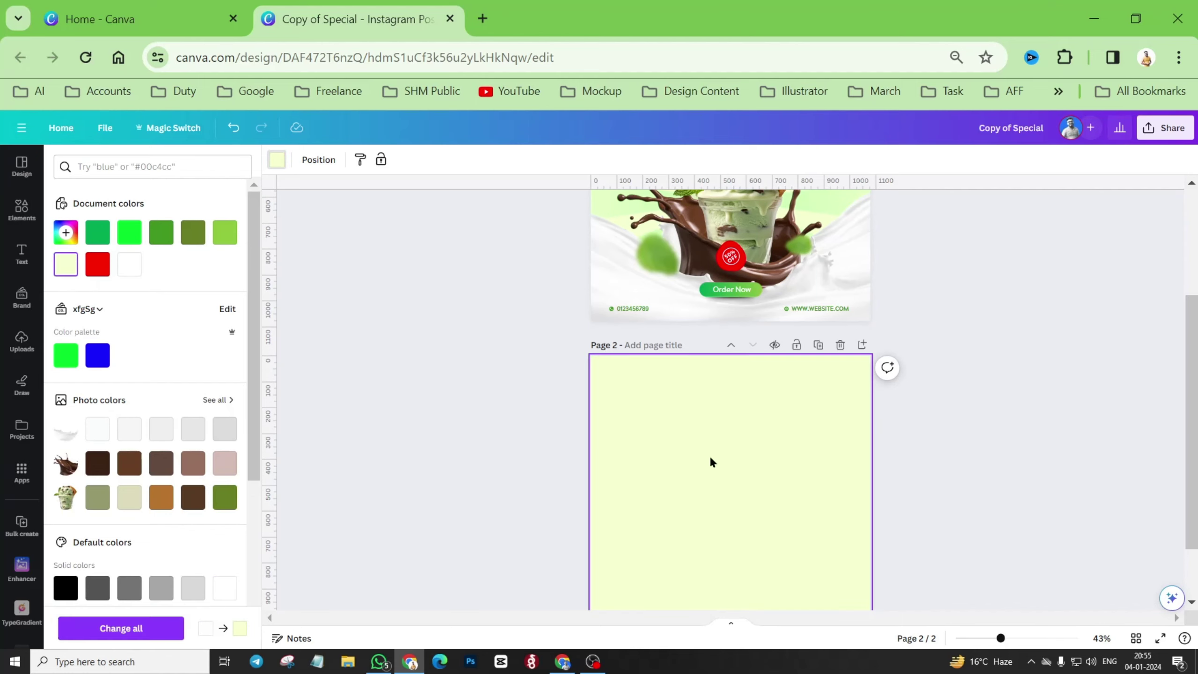
Try the custom light green #D3FFCF as the second page's background, and return it to the pale yellow-green document color.
{"action": "left_click", "coordinate": [65, 232]}
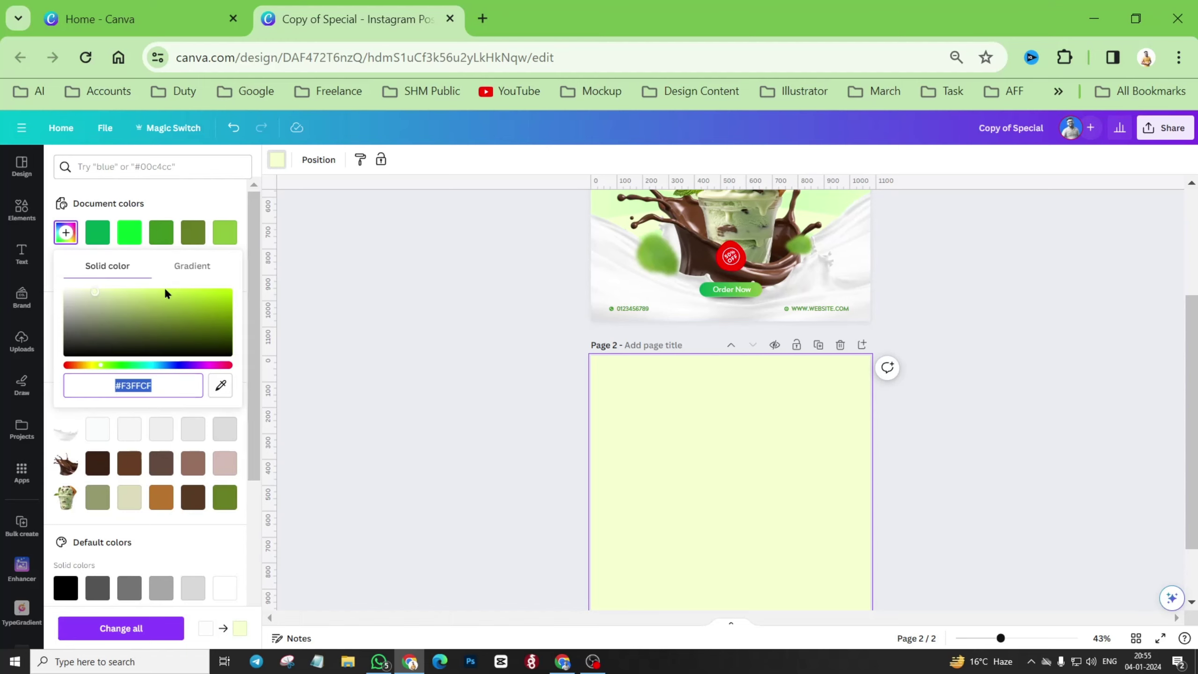
{"action": "mouse_move", "coordinate": [123, 365]}
{"action": "left_mouse_down"}
{"action": "mouse_move", "coordinate": [190, 366]}
{"action": "mouse_move", "coordinate": [85, 372]}
{"action": "mouse_move", "coordinate": [119, 366]}
{"action": "left_mouse_up"}
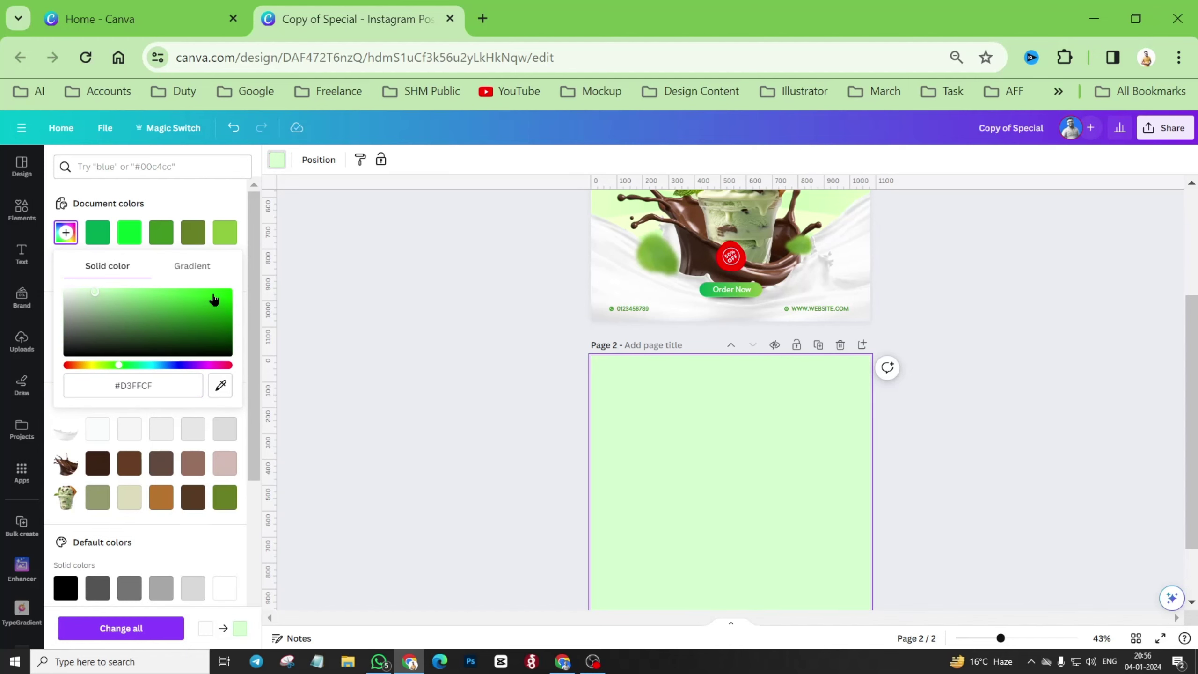
{"action": "left_click", "coordinate": [289, 299]}
{"action": "left_click", "coordinate": [277, 165]}
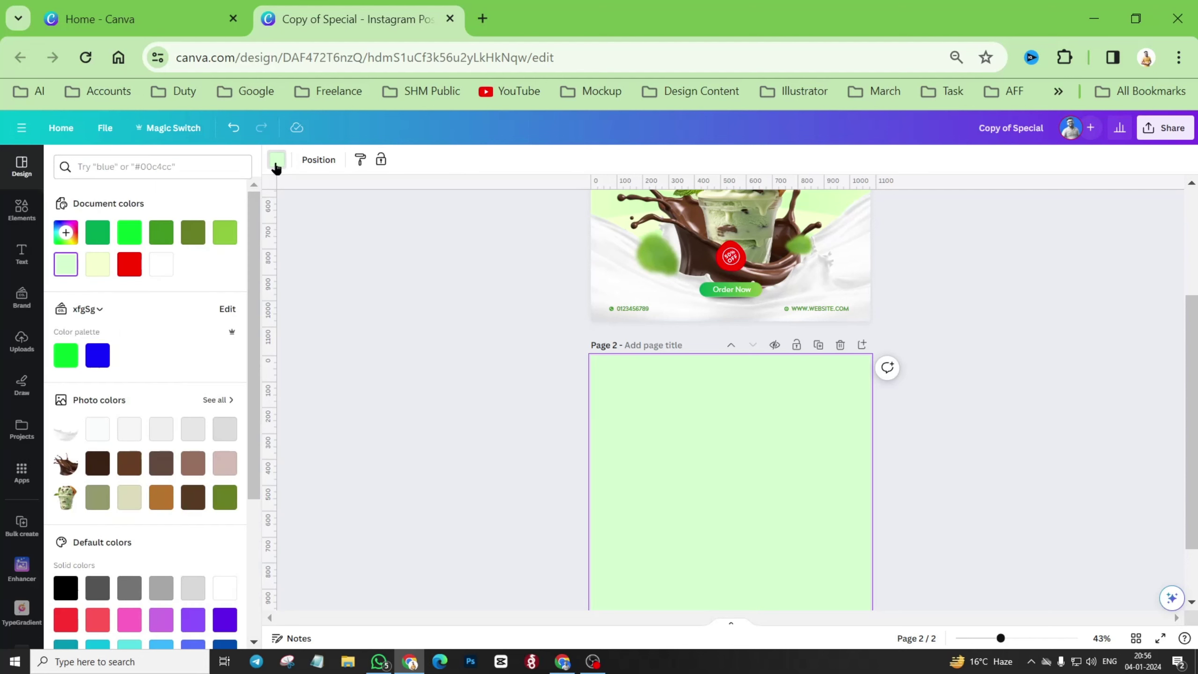
{"action": "left_click", "coordinate": [98, 264]}
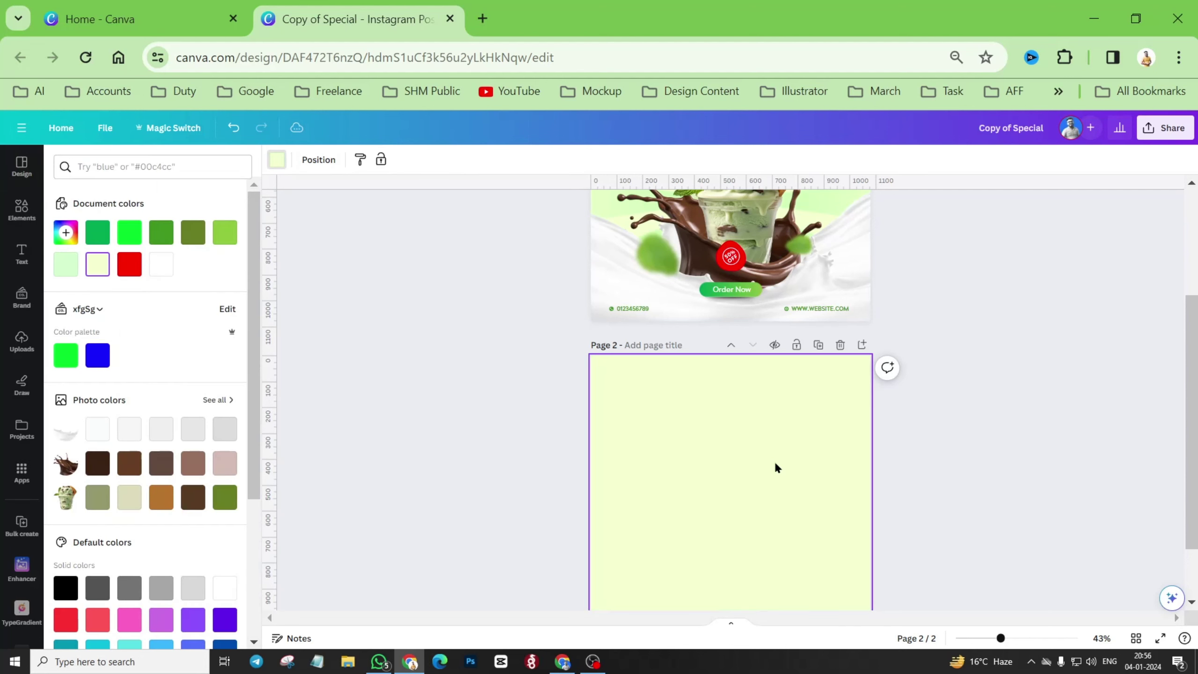
Compare the two pages and look up the image details of the ice cream cup photo on the first page.
{"action": "scroll", "coordinate": [774, 460], "scroll_direction": "up", "scroll_amount": 4}
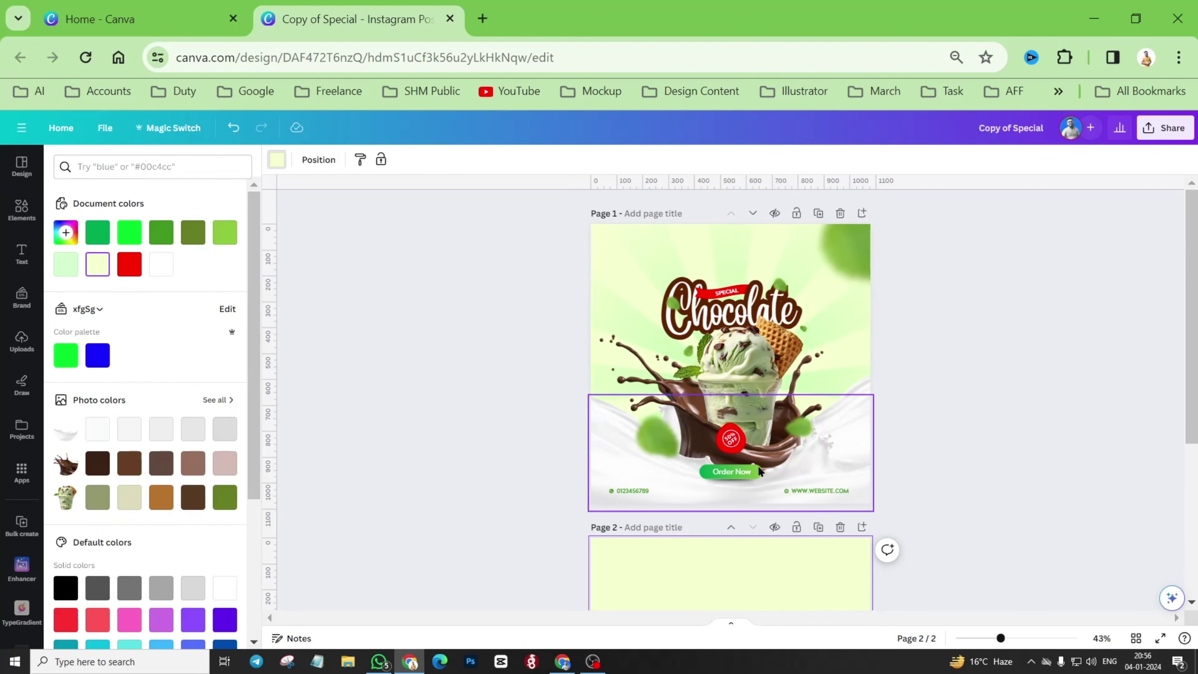
{"action": "scroll", "coordinate": [759, 471], "scroll_direction": "down", "scroll_amount": 4}
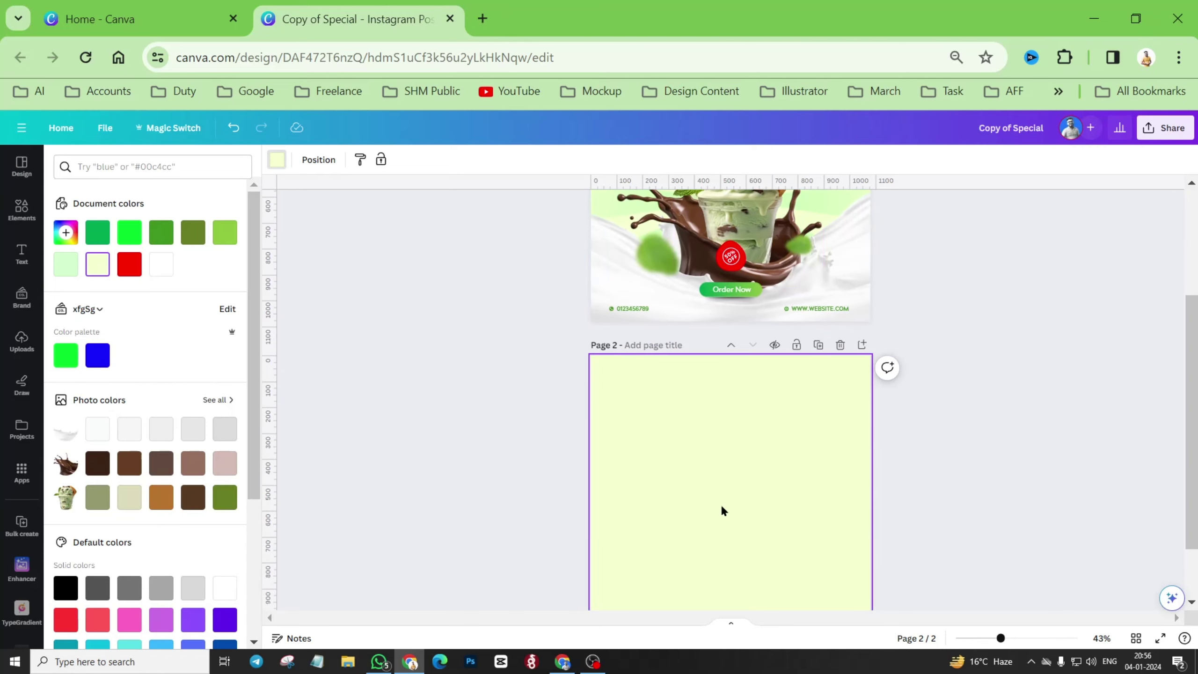
{"action": "scroll", "coordinate": [722, 510], "scroll_direction": "down", "scroll_amount": 2}
{"action": "scroll", "coordinate": [721, 504], "scroll_direction": "up", "scroll_amount": 4}
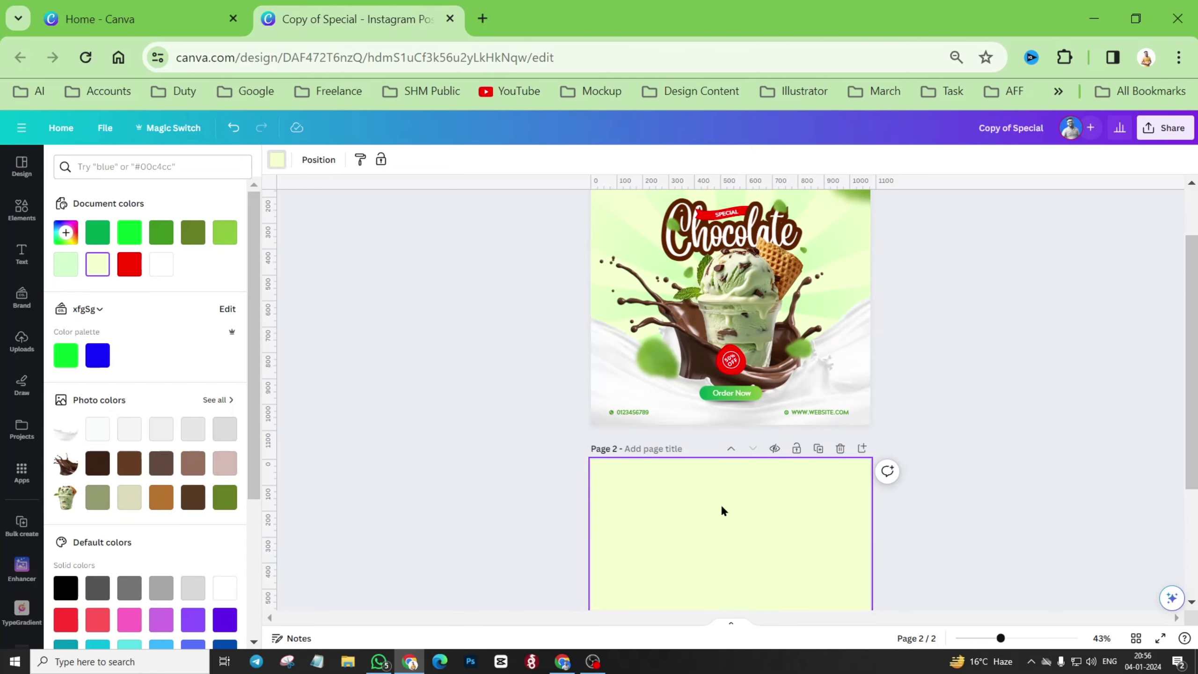
{"action": "left_click", "coordinate": [734, 280]}
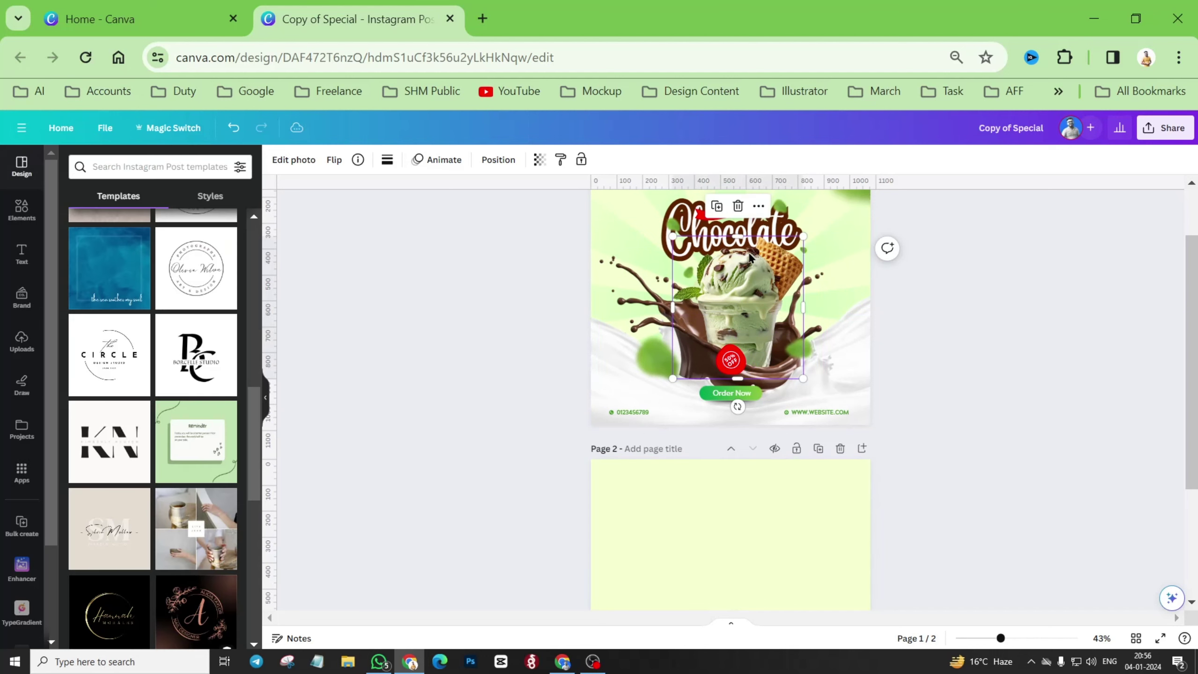
{"action": "left_click", "coordinate": [358, 160]}
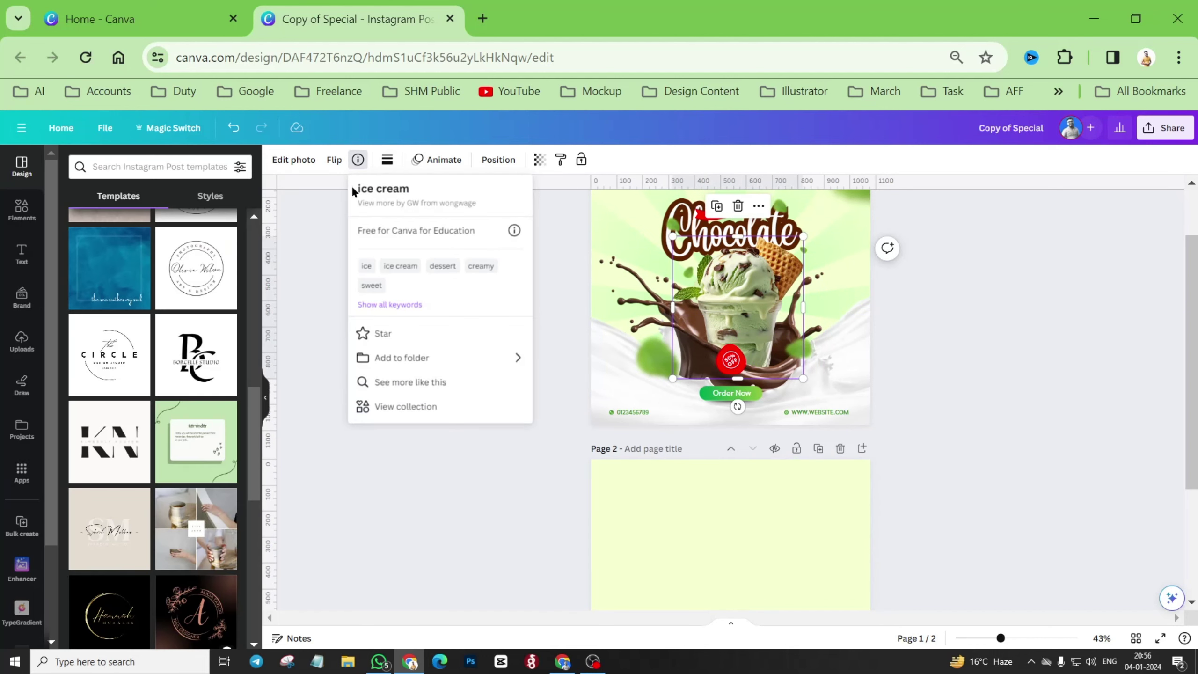
{"action": "left_click", "coordinate": [698, 557]}
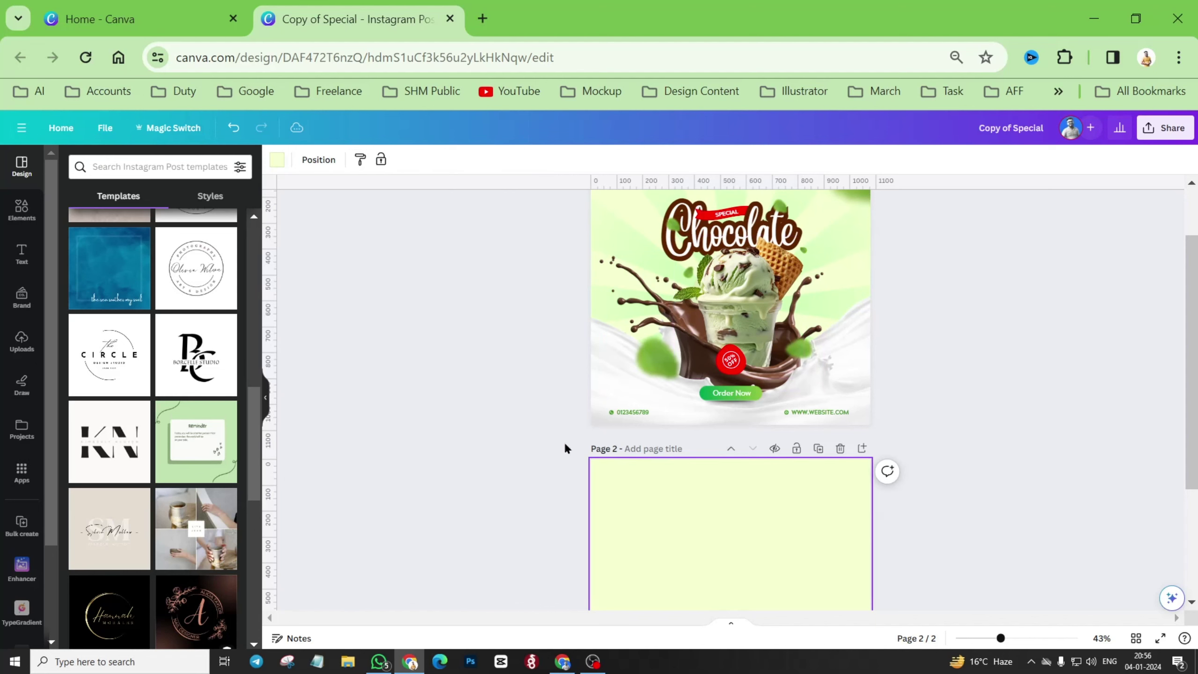
Search the elements for "ice cream" and limit the results to photos.
{"action": "left_click", "coordinate": [22, 211]}
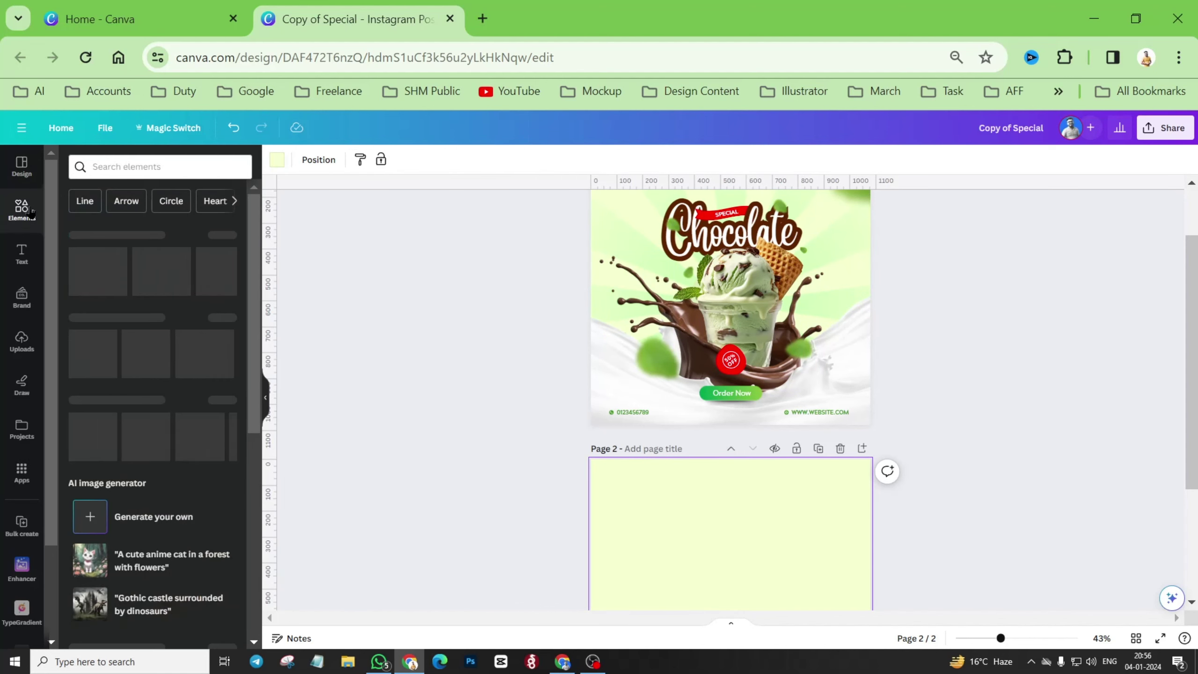
{"action": "left_click", "coordinate": [108, 166]}
{"action": "type", "text": "ice"}
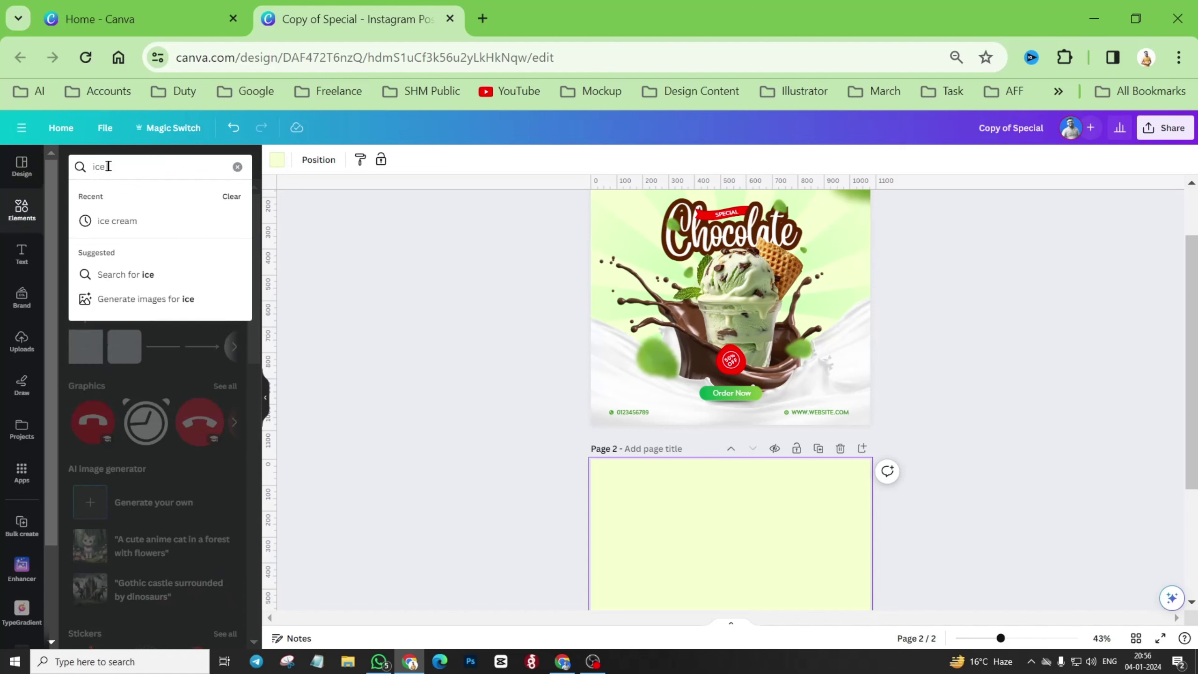
{"action": "type", "text": " cream"}
{"action": "key", "text": "Return"}
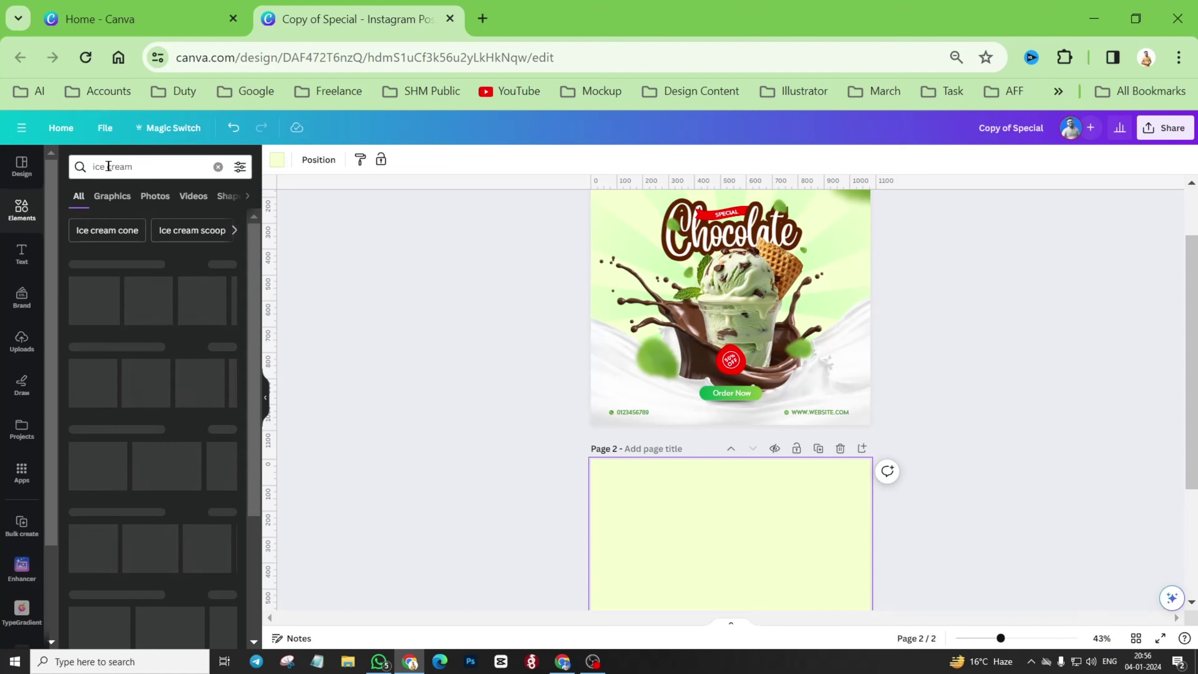
{"action": "left_click", "coordinate": [113, 197]}
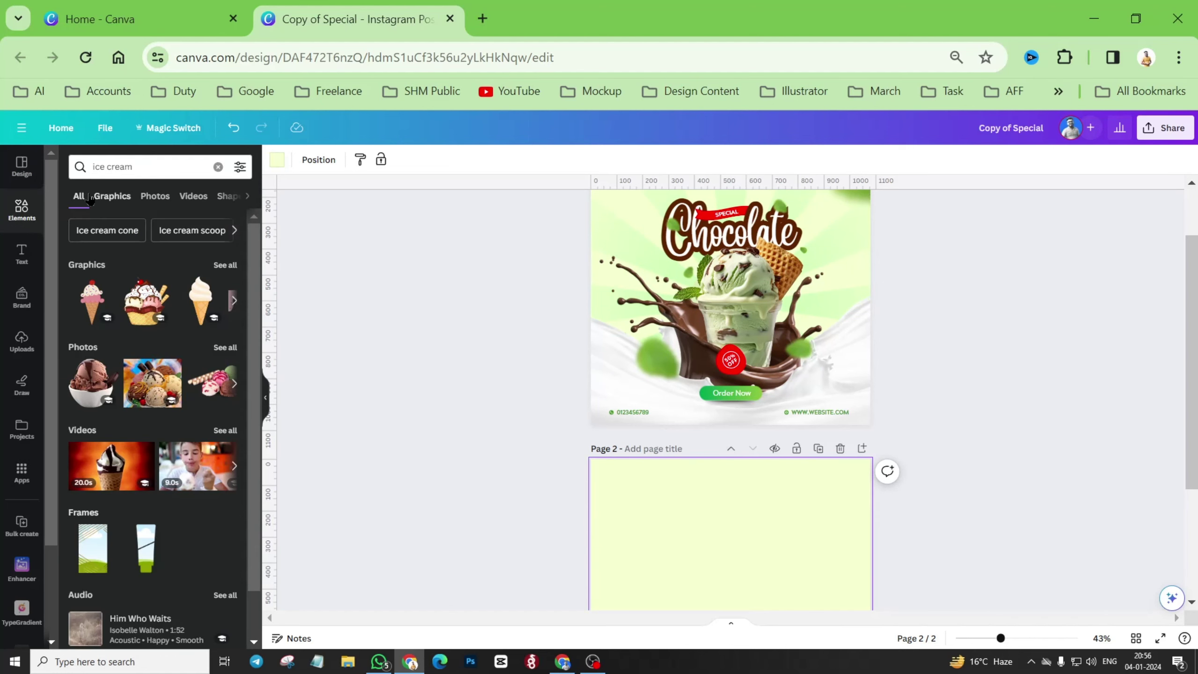
{"action": "left_click", "coordinate": [153, 196]}
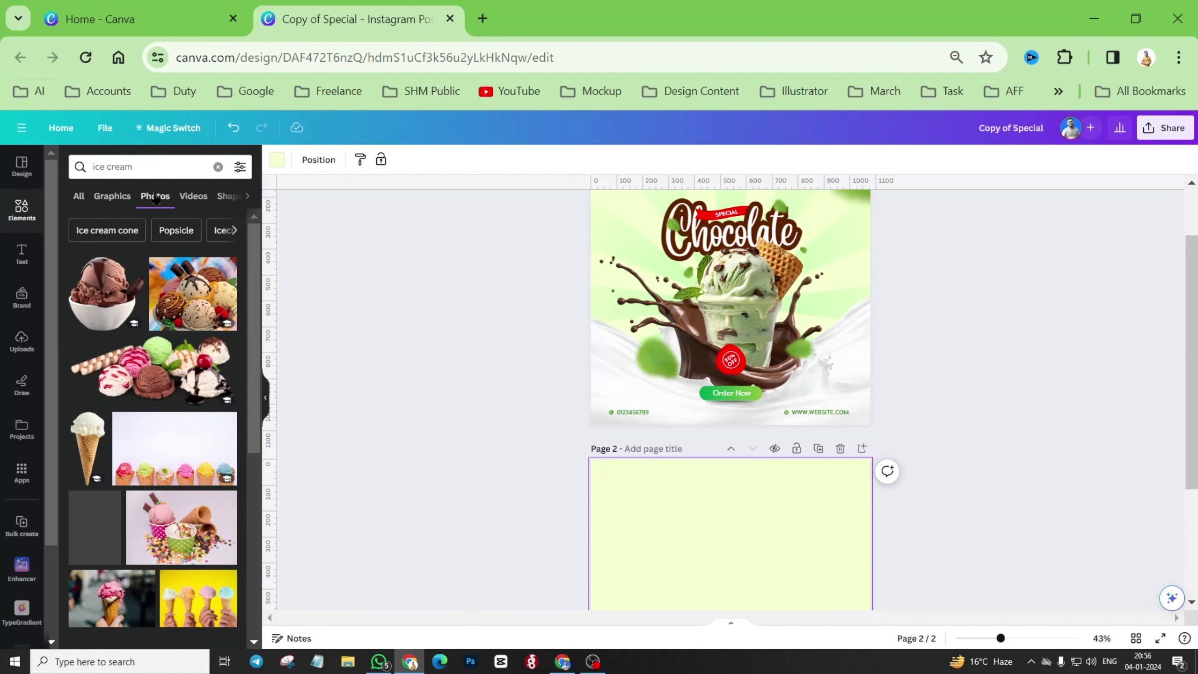
Add the mint ice cream cup photo with the waffle cone to the second page and place it in the lower middle.
{"action": "scroll", "coordinate": [167, 415], "scroll_direction": "down", "scroll_amount": 8}
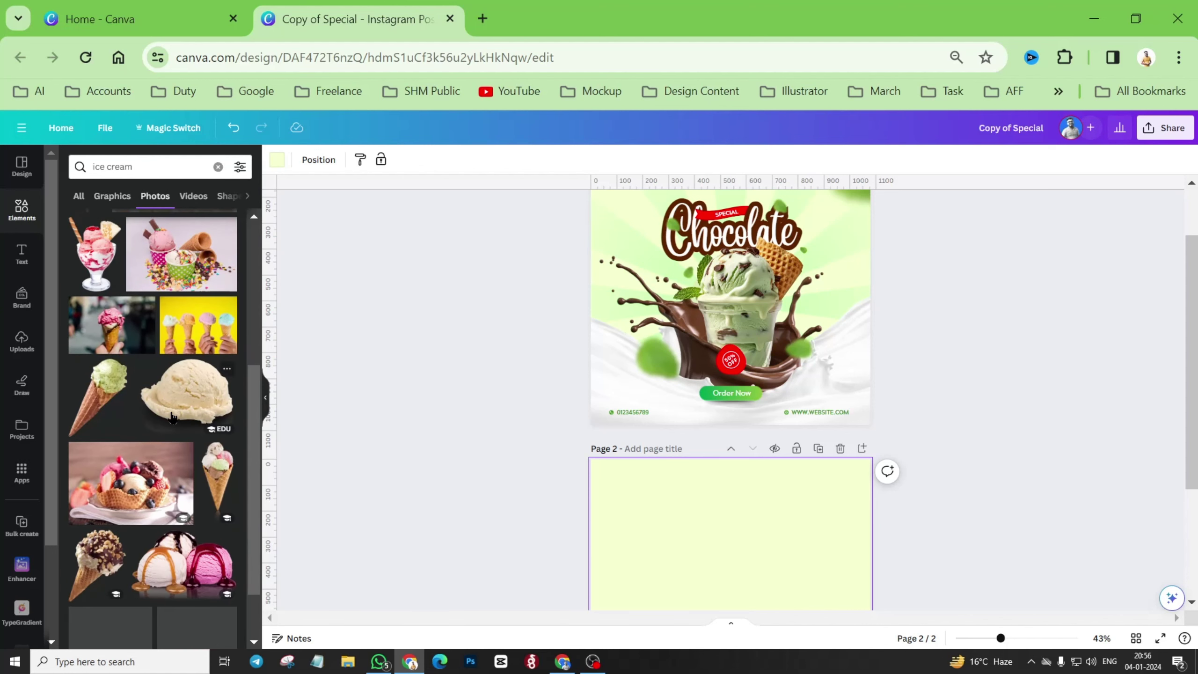
{"action": "scroll", "coordinate": [172, 415], "scroll_direction": "down", "scroll_amount": 8}
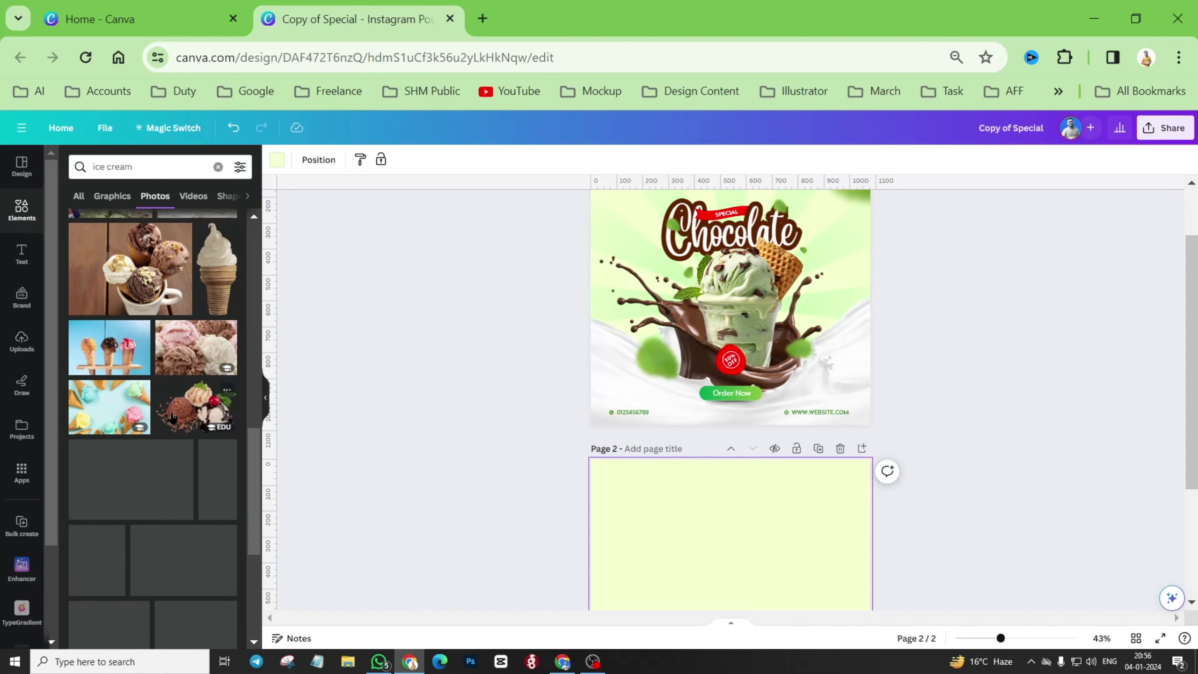
{"action": "scroll", "coordinate": [172, 415], "scroll_direction": "down", "scroll_amount": 8}
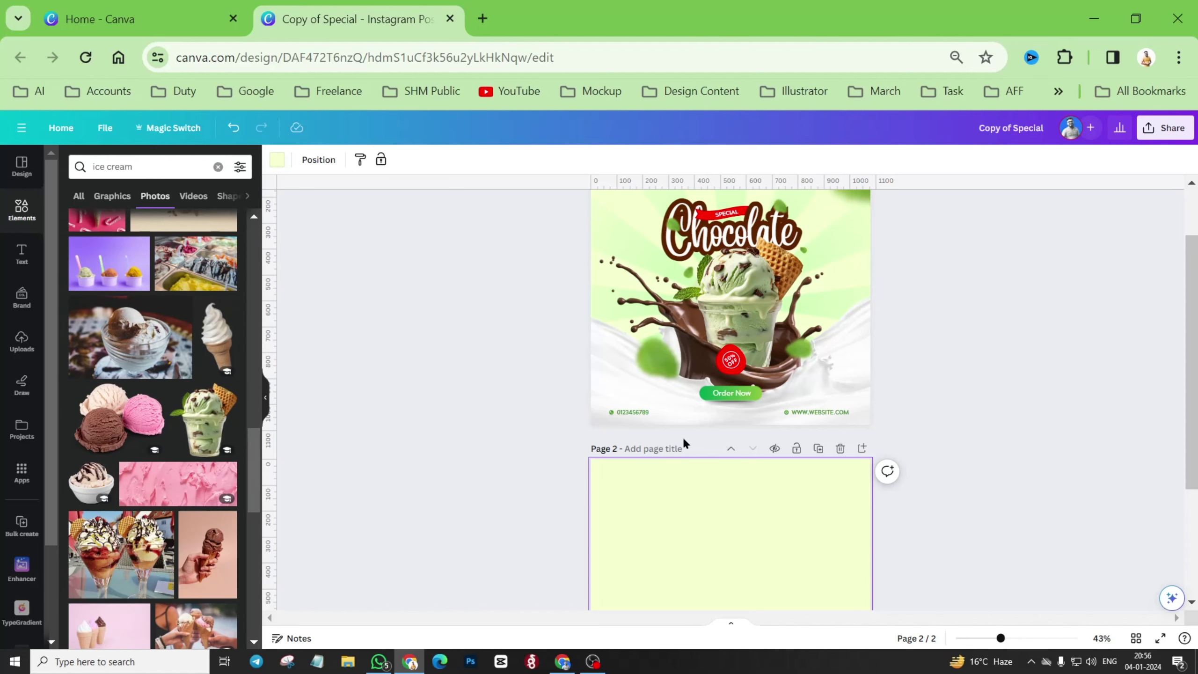
{"action": "scroll", "coordinate": [683, 436], "scroll_direction": "down", "scroll_amount": 4}
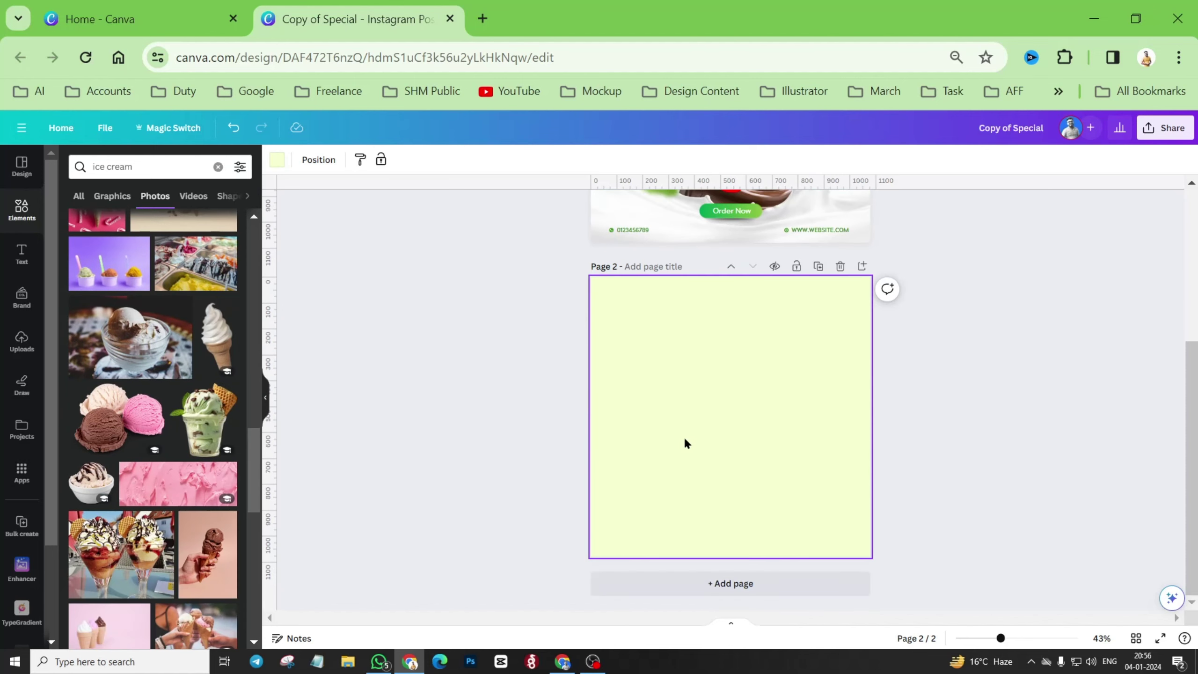
{"action": "left_click", "coordinate": [197, 418]}
{"action": "left_click_drag", "start_coordinate": [750, 413], "coordinate": [751, 452]}
{"action": "left_click", "coordinate": [817, 425]}
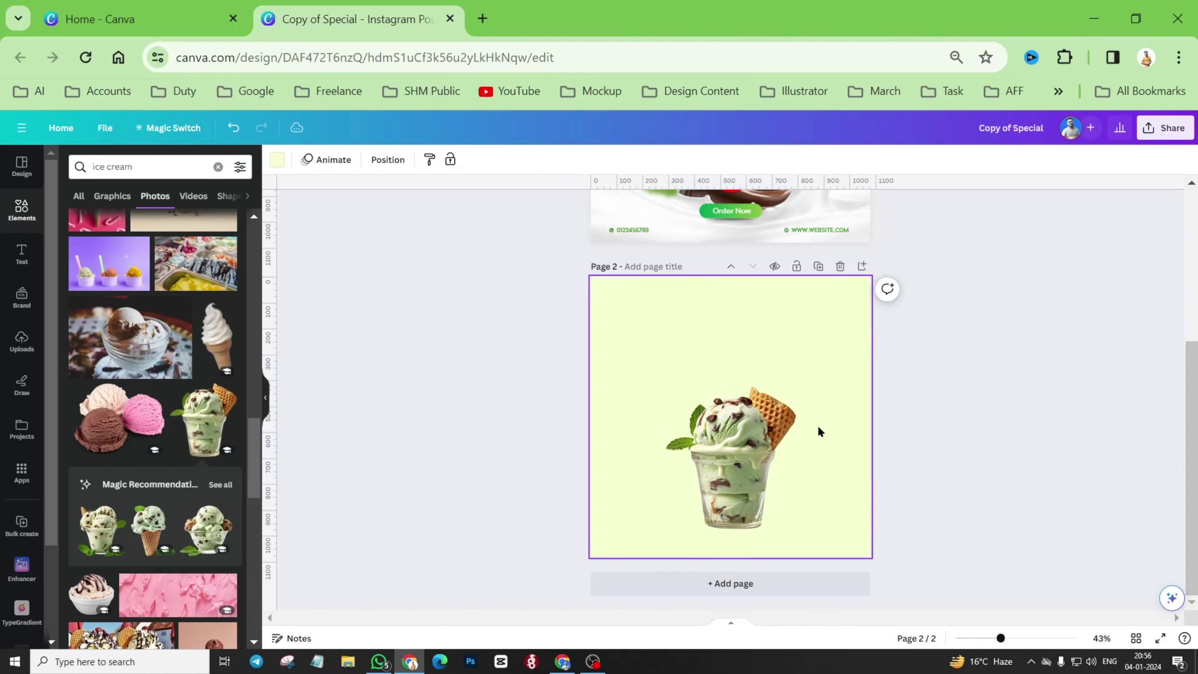
Copy the title "splash of chocolate or Cocoa" from the image details of the first page's chocolate splash.
{"action": "scroll", "coordinate": [817, 420], "scroll_direction": "up", "scroll_amount": 4}
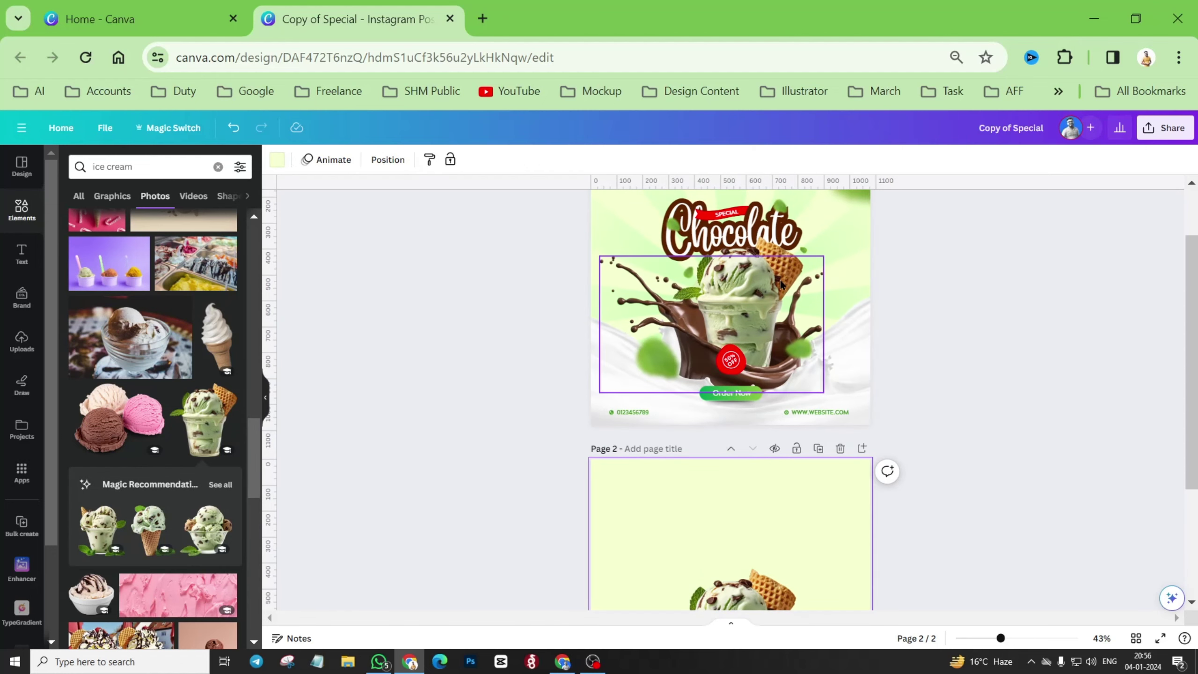
{"action": "scroll", "coordinate": [781, 289], "scroll_direction": "up", "scroll_amount": 5}
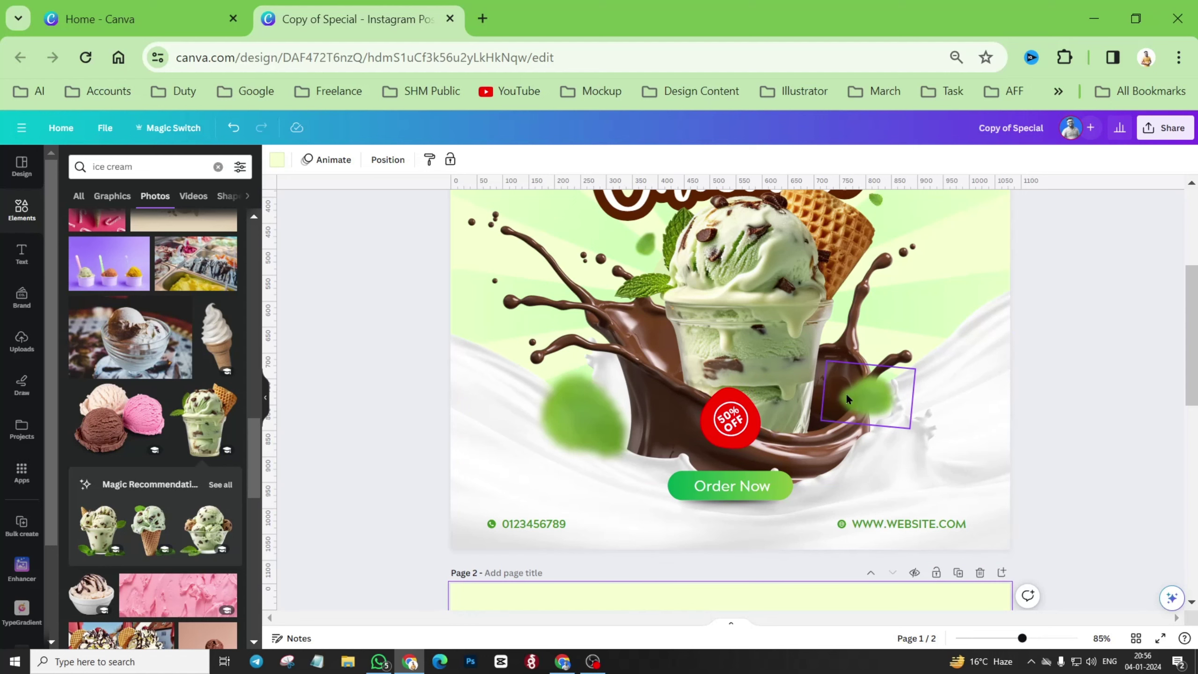
{"action": "scroll", "coordinate": [644, 366], "scroll_direction": "down", "scroll_amount": 3}
{"action": "left_click", "coordinate": [585, 304]}
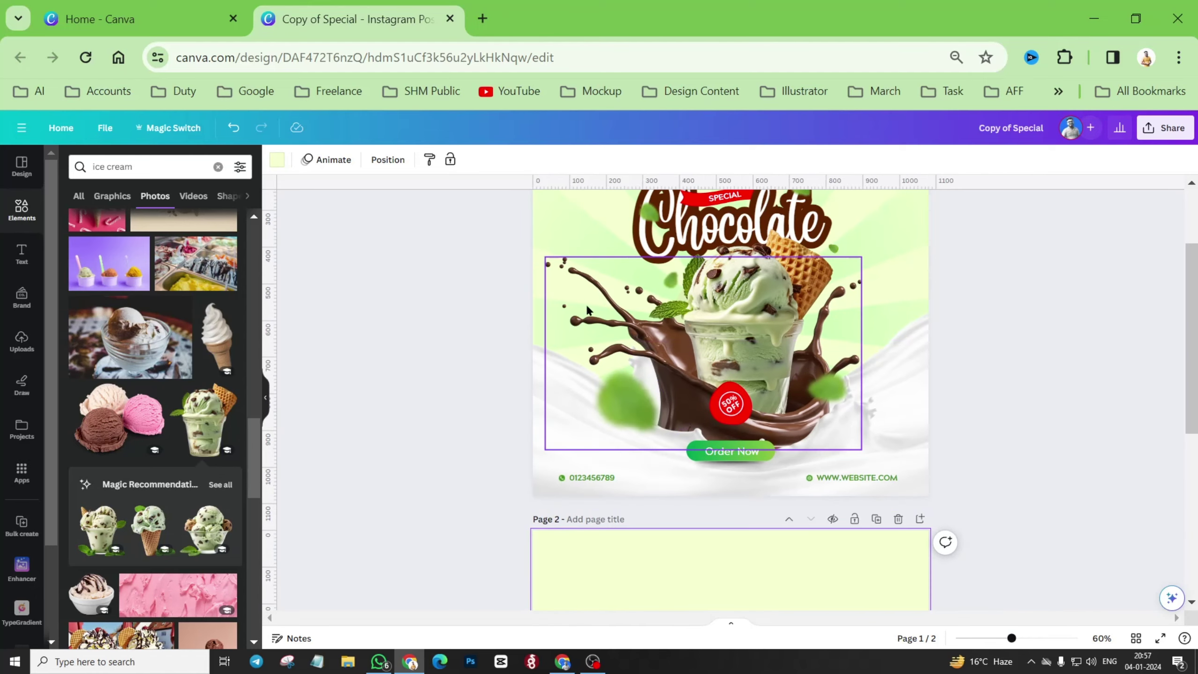
{"action": "left_click", "coordinate": [358, 161]}
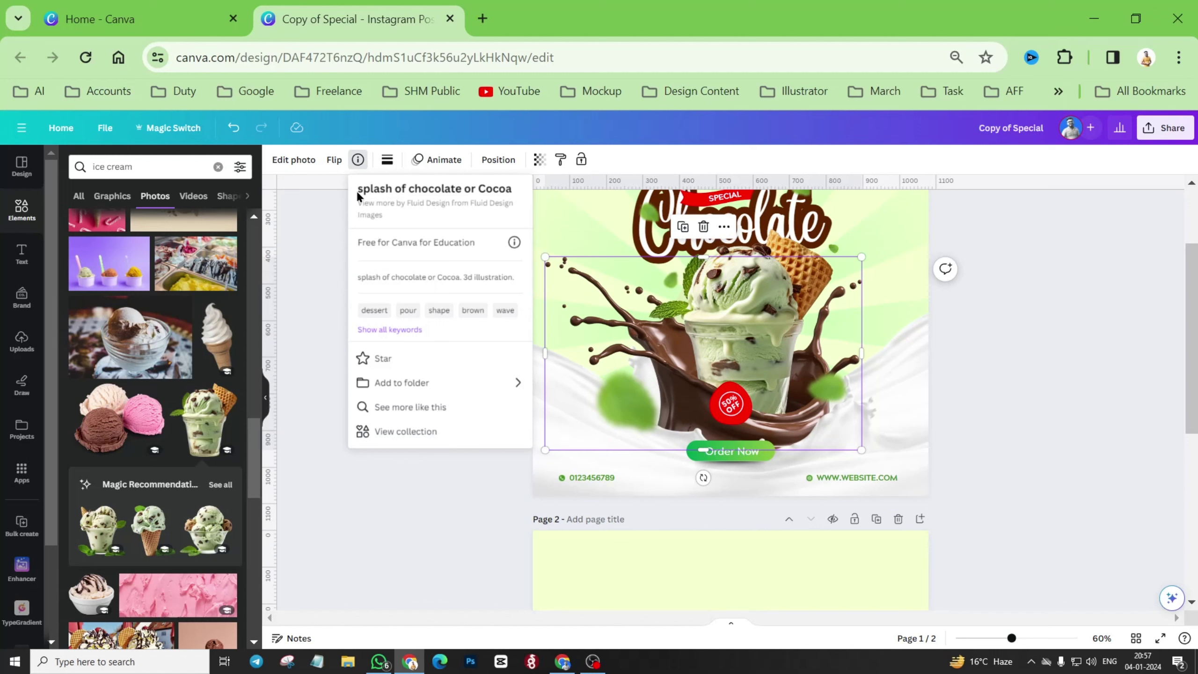
{"action": "left_click_drag", "start_coordinate": [359, 189], "coordinate": [514, 185]}
{"action": "key", "text": "ctrl+c"}
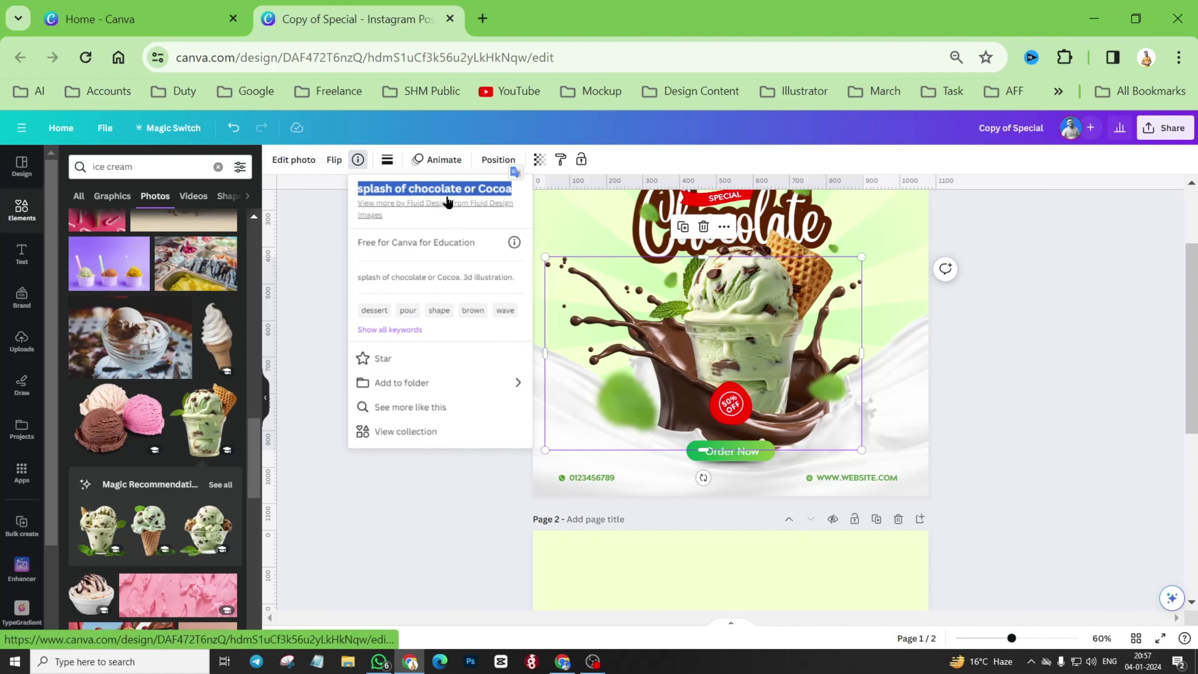
{"action": "left_click", "coordinate": [360, 160]}
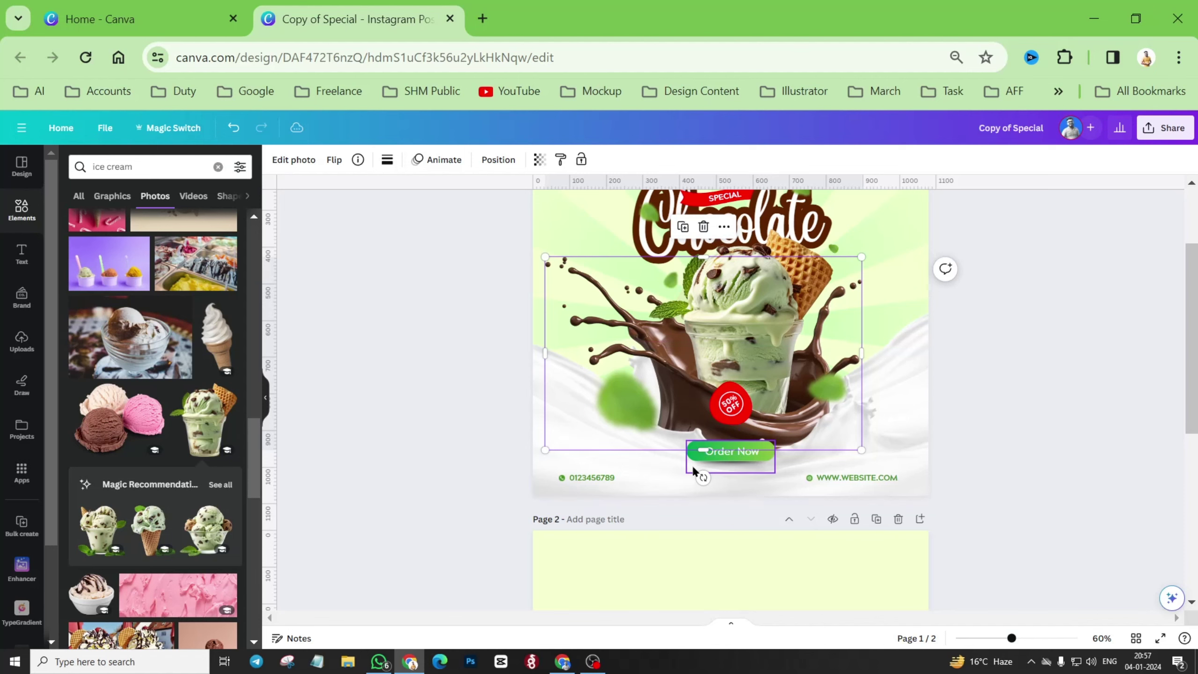
Search the elements for "splash of chocolate or Cocoa", check the graphics and switch to the photo results.
{"action": "scroll", "coordinate": [686, 467], "scroll_direction": "down", "scroll_amount": 5}
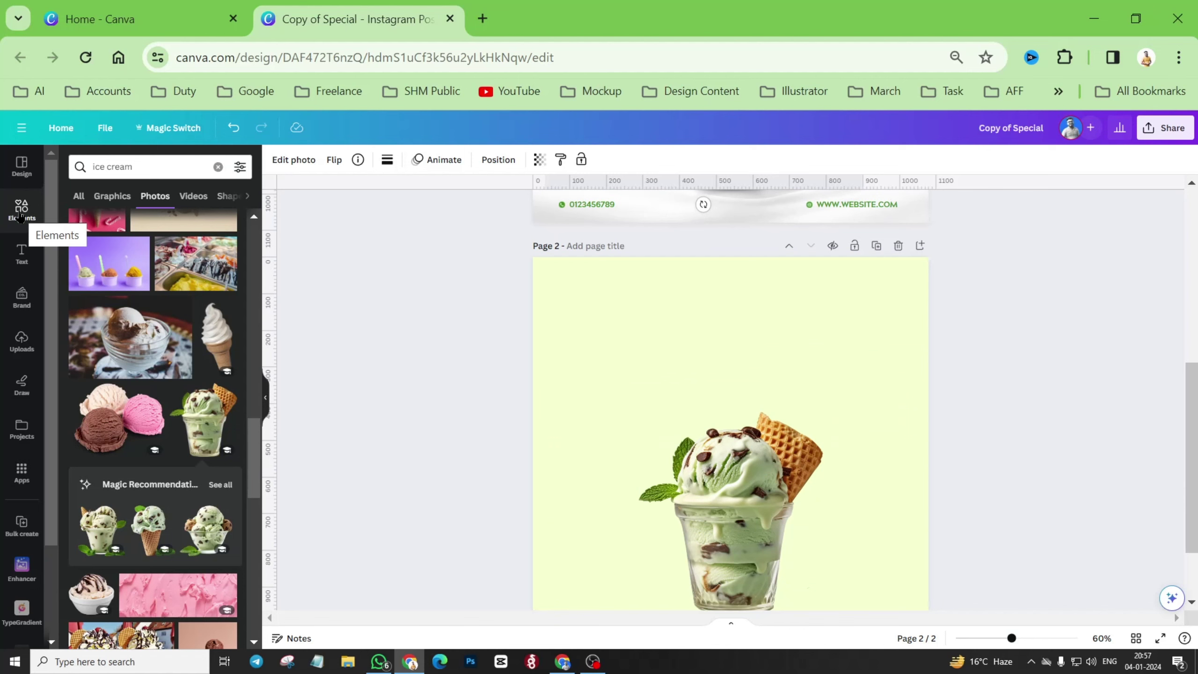
{"action": "left_click", "coordinate": [20, 216]}
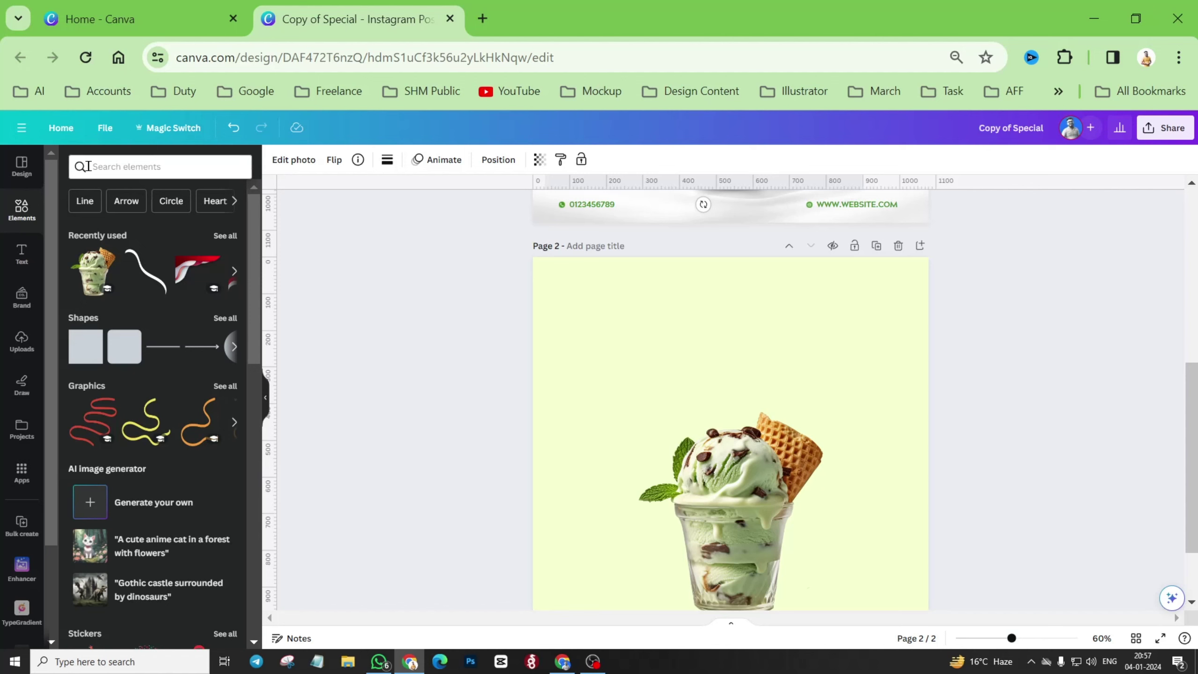
{"action": "left_click", "coordinate": [103, 160]}
{"action": "key", "text": "ctrl+v"}
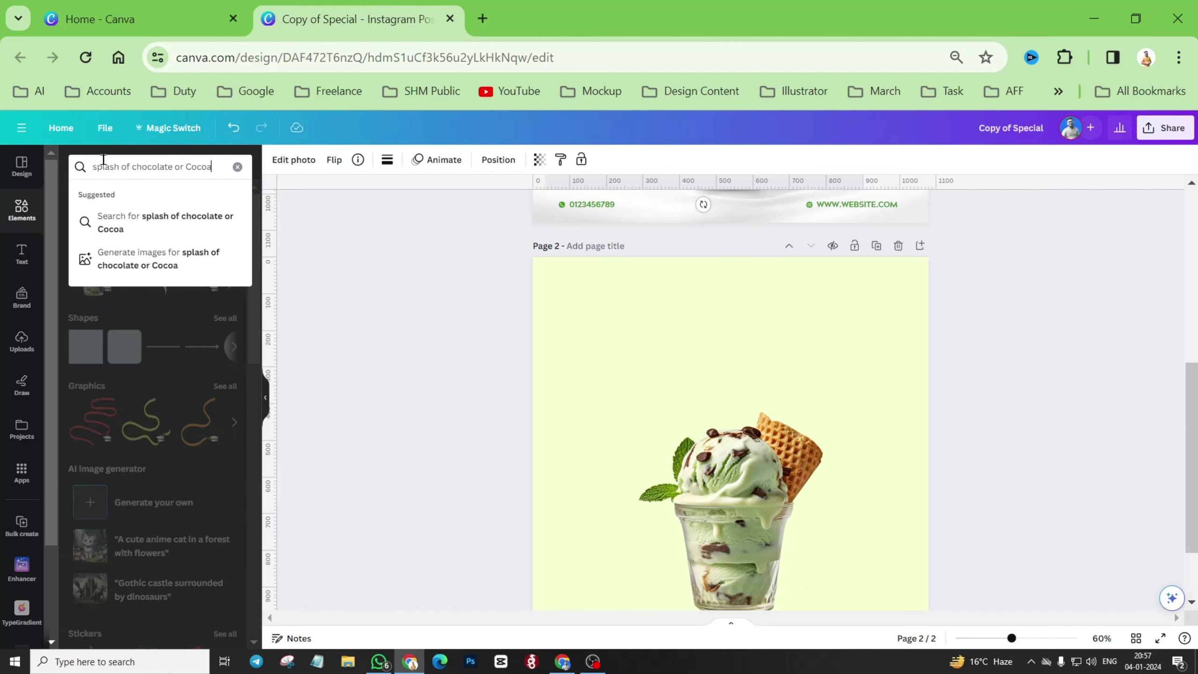
{"action": "key", "text": "Return"}
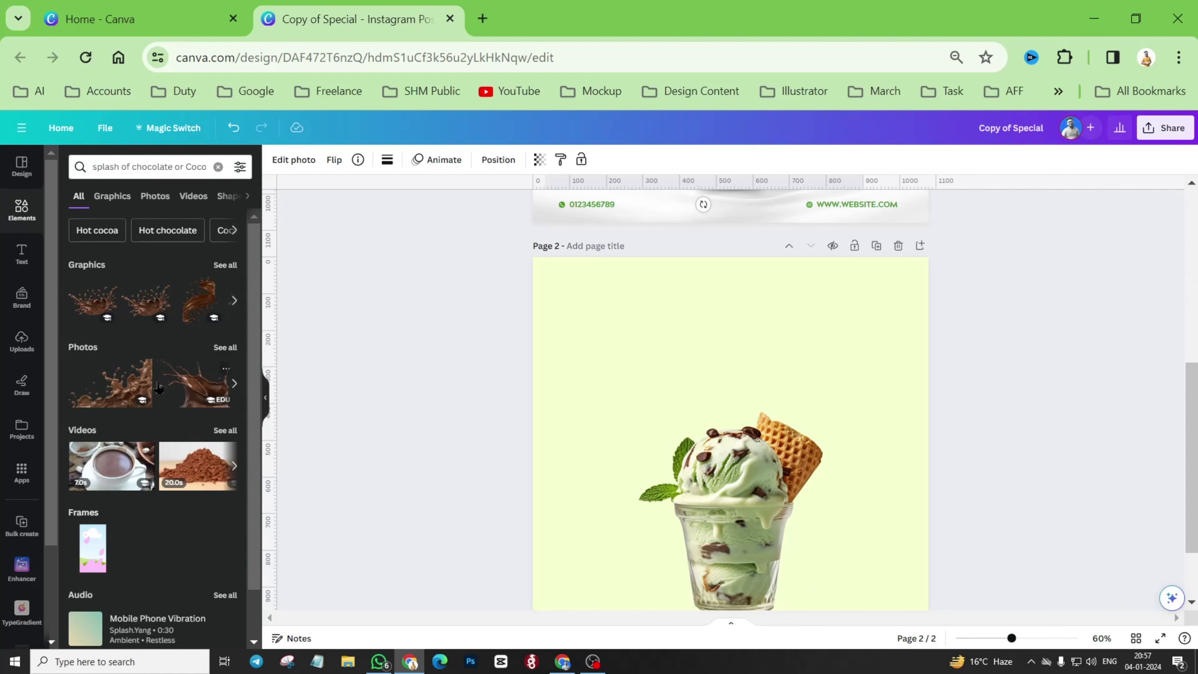
{"action": "left_click", "coordinate": [119, 202]}
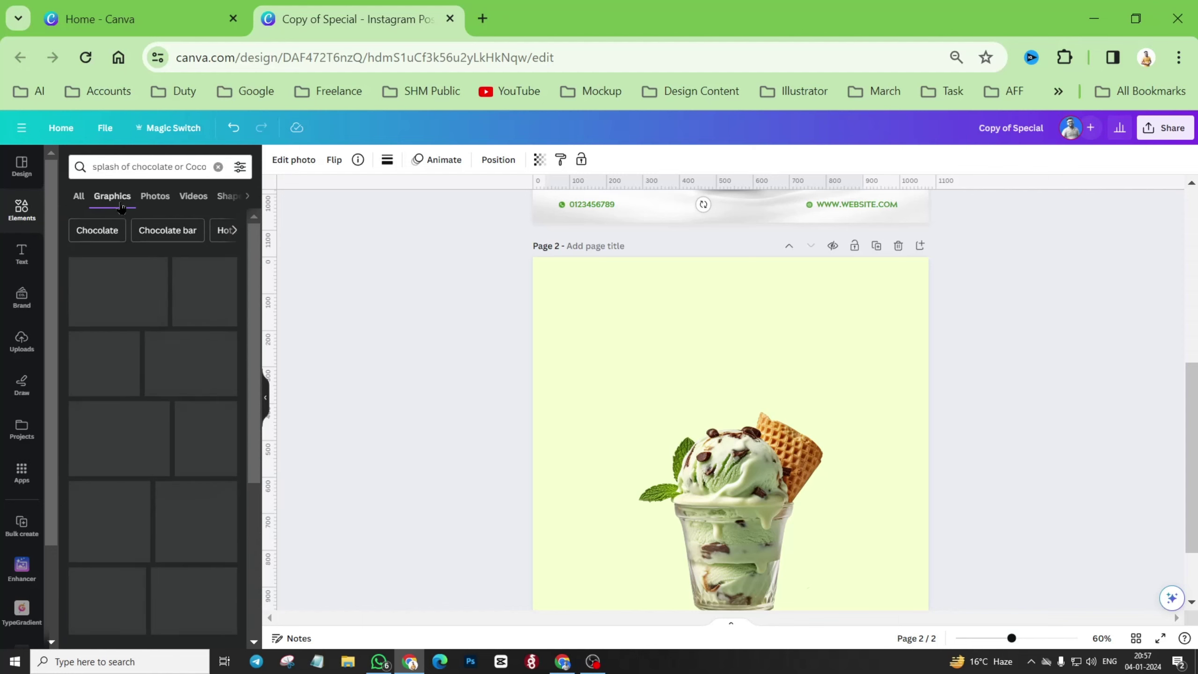
{"action": "scroll", "coordinate": [183, 480], "scroll_direction": "down", "scroll_amount": 4}
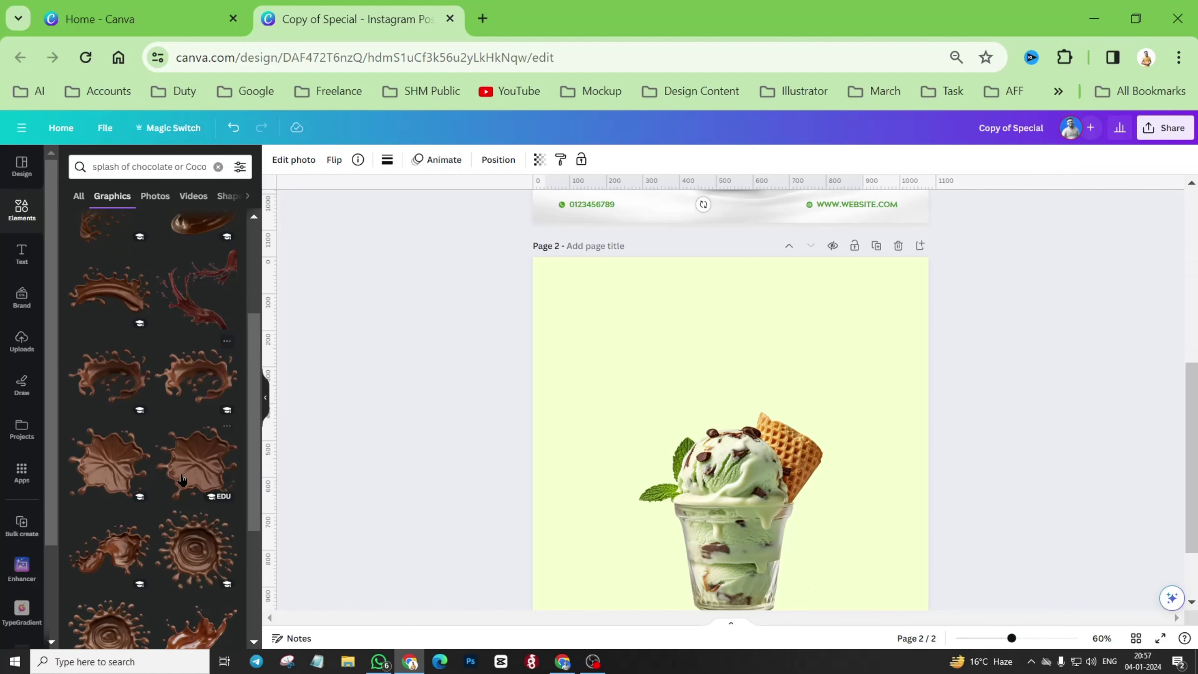
{"action": "left_click", "coordinate": [152, 199]}
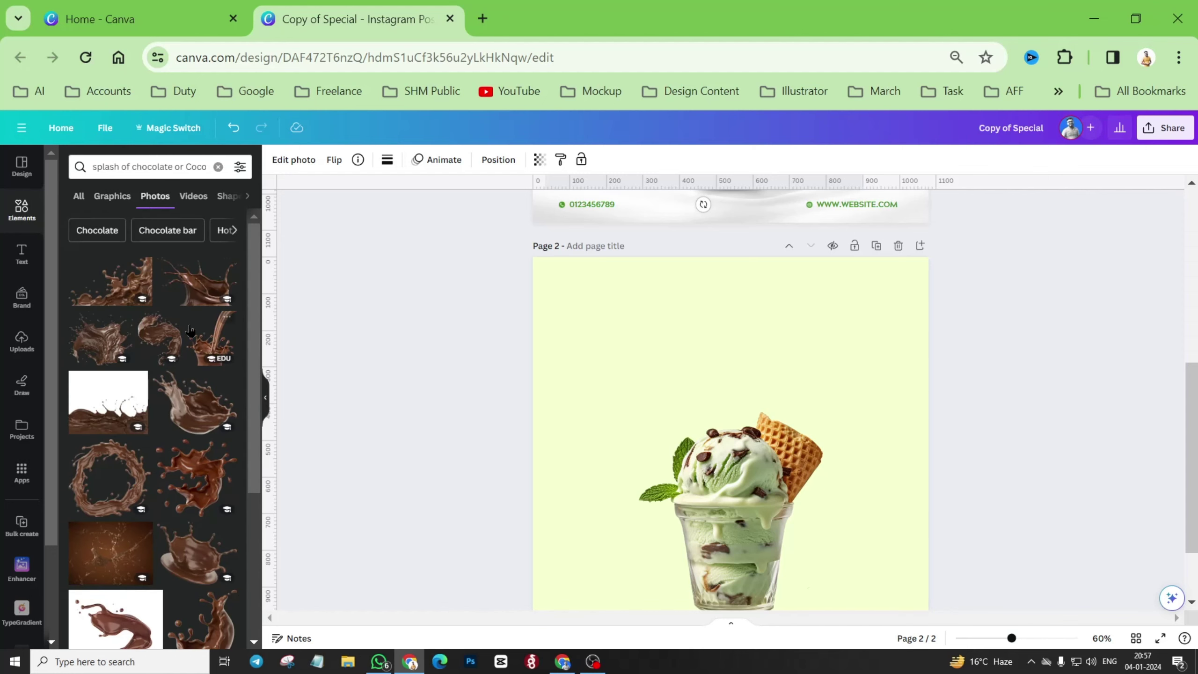
Add the matching chocolate splash photo to the second page and move it down over the ice cream cup.
{"action": "left_click", "coordinate": [193, 285]}
{"action": "scroll", "coordinate": [634, 358], "scroll_direction": "up", "scroll_amount": 6}
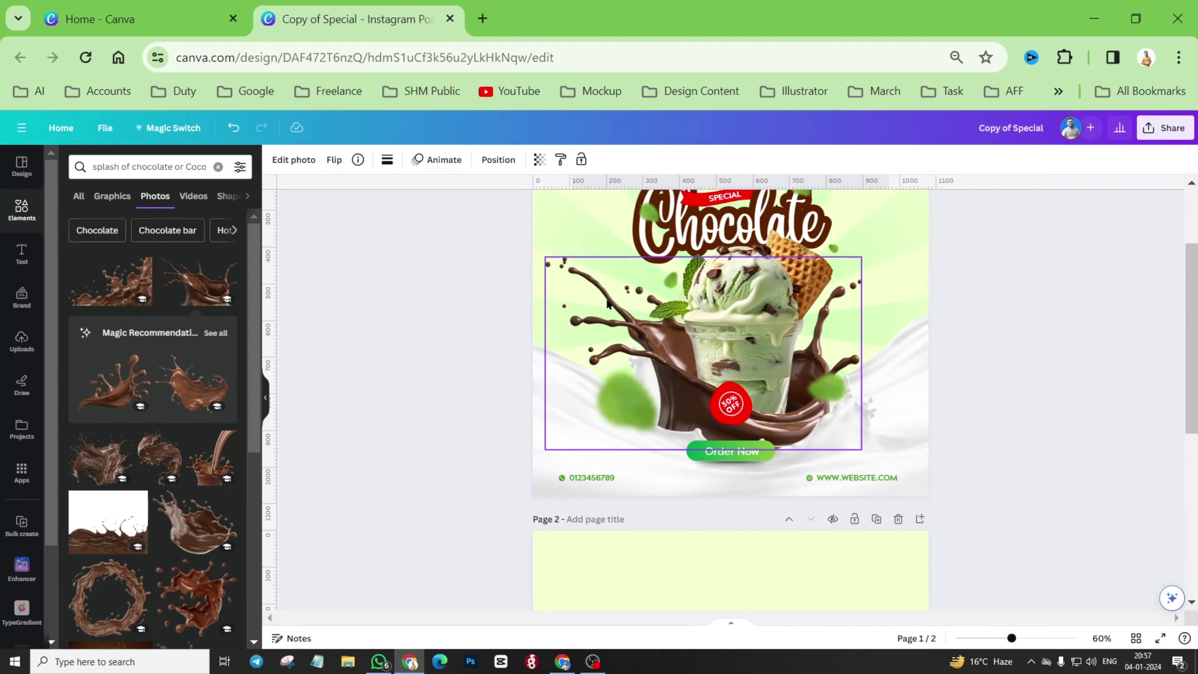
{"action": "scroll", "coordinate": [609, 303], "scroll_direction": "down", "scroll_amount": 6}
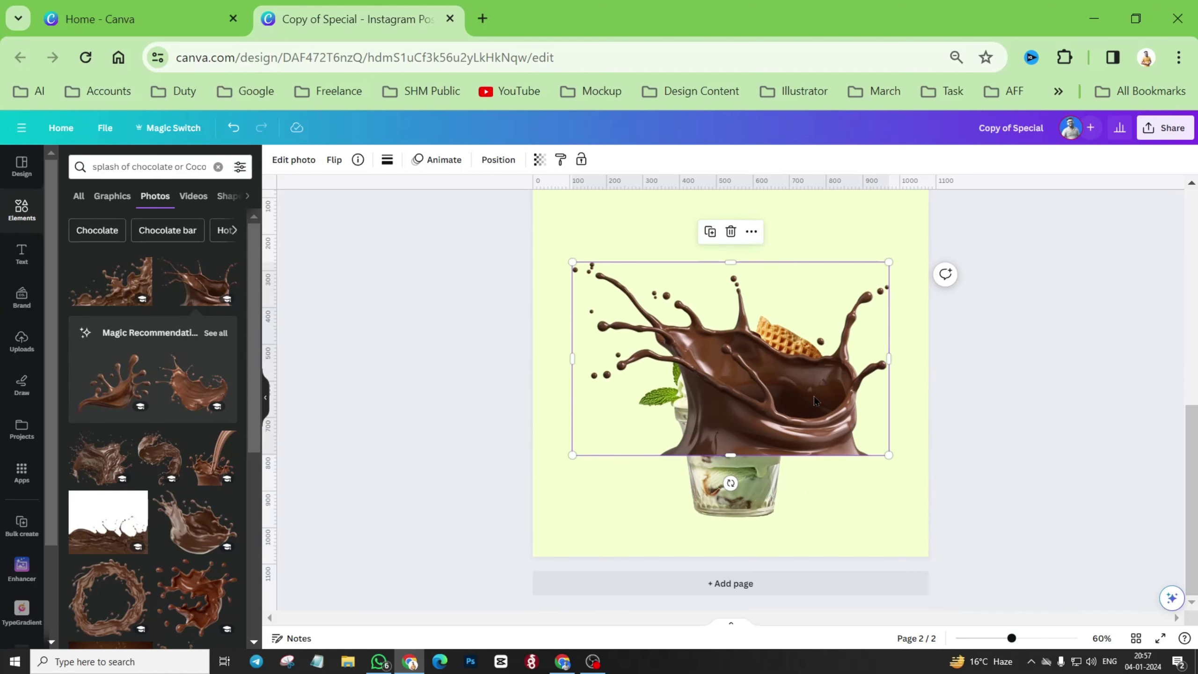
{"action": "left_click_drag", "start_coordinate": [814, 400], "coordinate": [763, 485]}
Adjust the placement of the ice cream cup and chocolate splash so the cup's base sits behind the splash, following the first page.
{"action": "scroll", "coordinate": [764, 485], "scroll_direction": "up", "scroll_amount": 4}
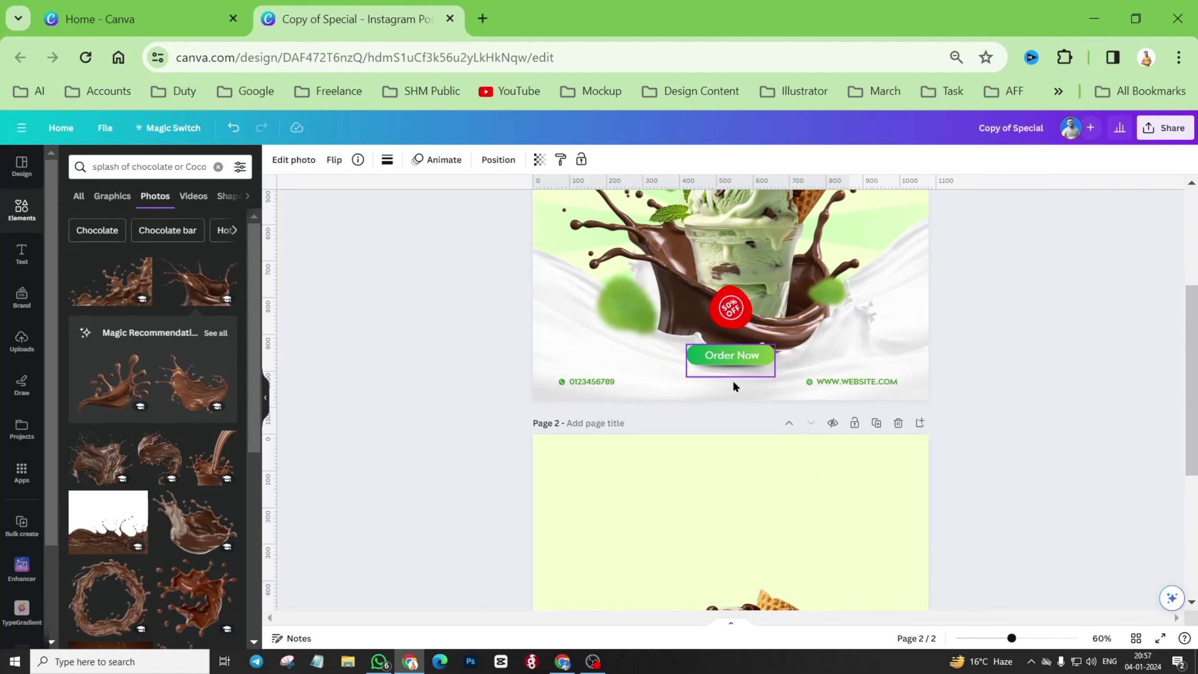
{"action": "scroll", "coordinate": [733, 386], "scroll_direction": "down", "scroll_amount": 4}
{"action": "left_click_drag", "start_coordinate": [773, 290], "coordinate": [543, 441]}
{"action": "left_click_drag", "start_coordinate": [712, 465], "coordinate": [738, 435]}
{"action": "left_click", "coordinate": [896, 381]}
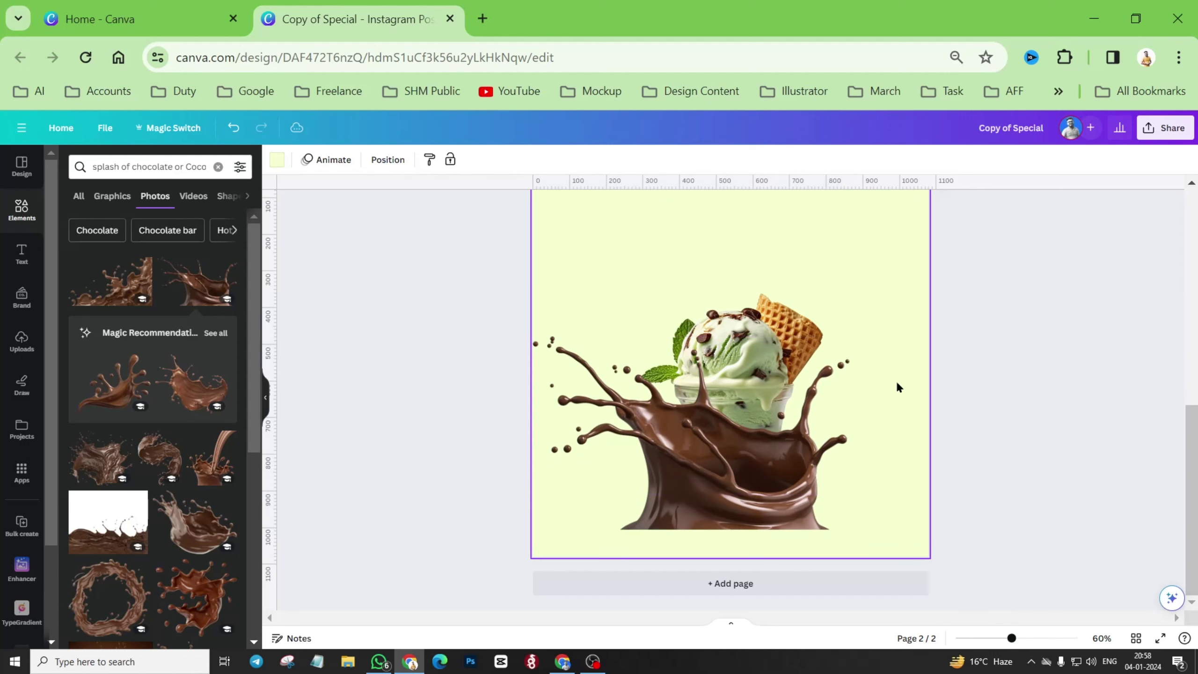
Try the ice cream cup behind and in front of the chocolate splash, and leave it layered in front.
{"action": "left_click", "coordinate": [768, 323]}
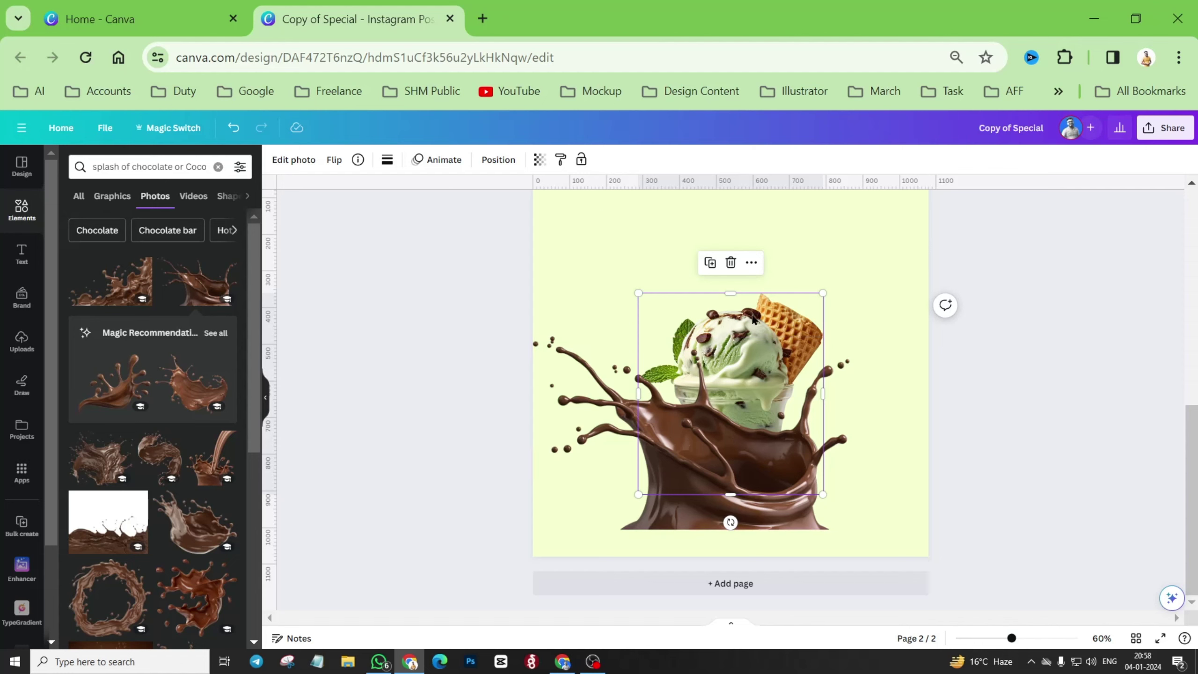
{"action": "left_click", "coordinate": [497, 160]}
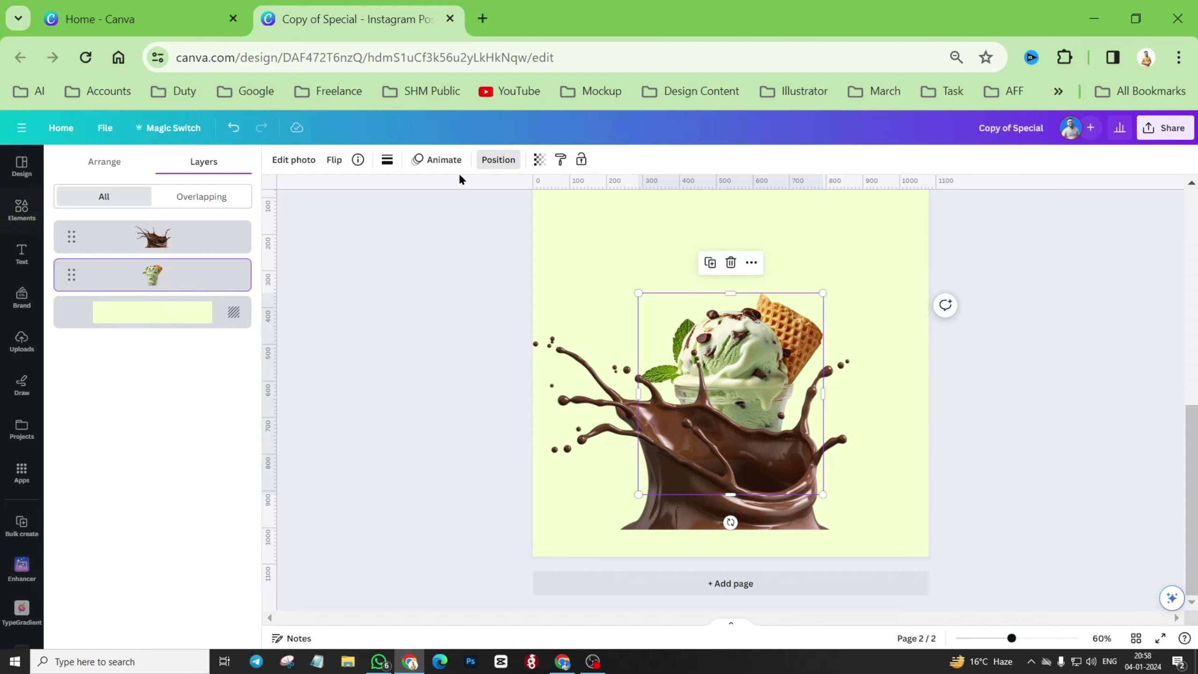
{"action": "left_click", "coordinate": [117, 172]}
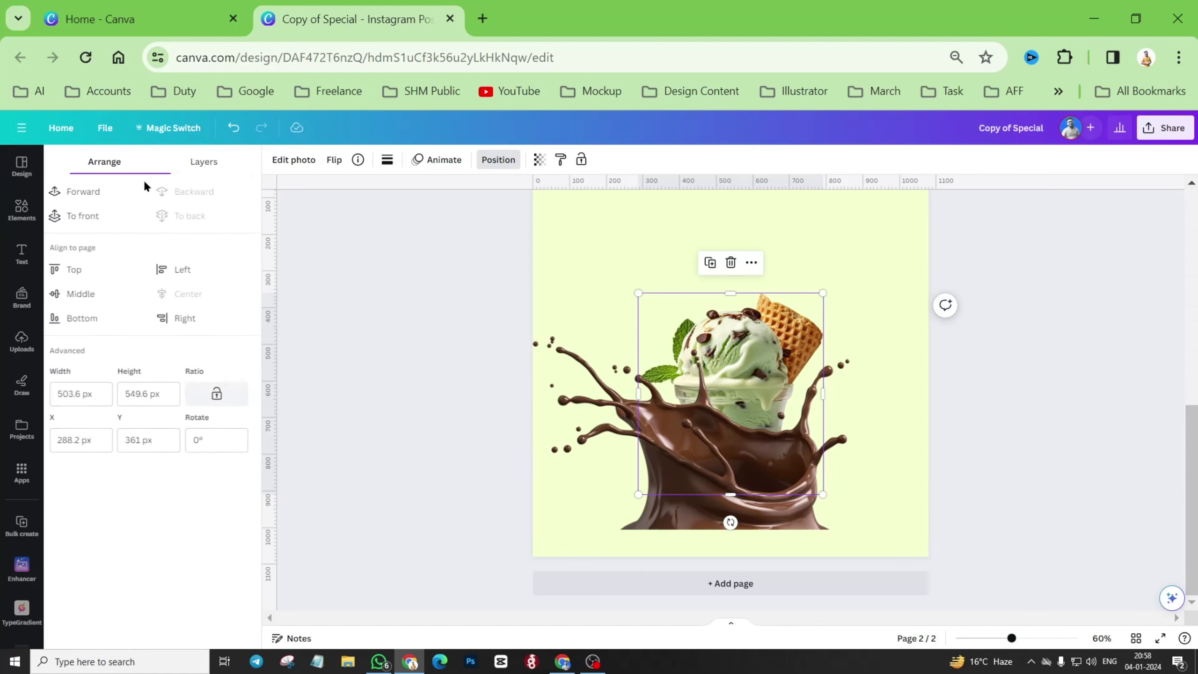
{"action": "left_click", "coordinate": [86, 194]}
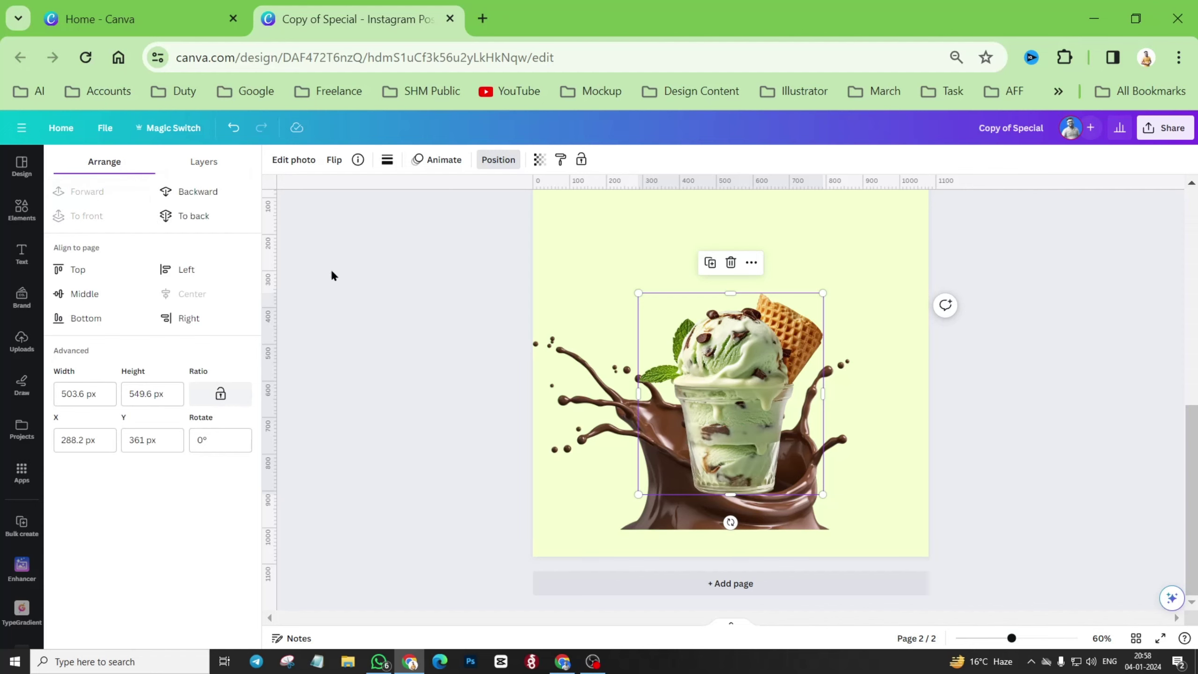
{"action": "left_click", "coordinate": [189, 191]}
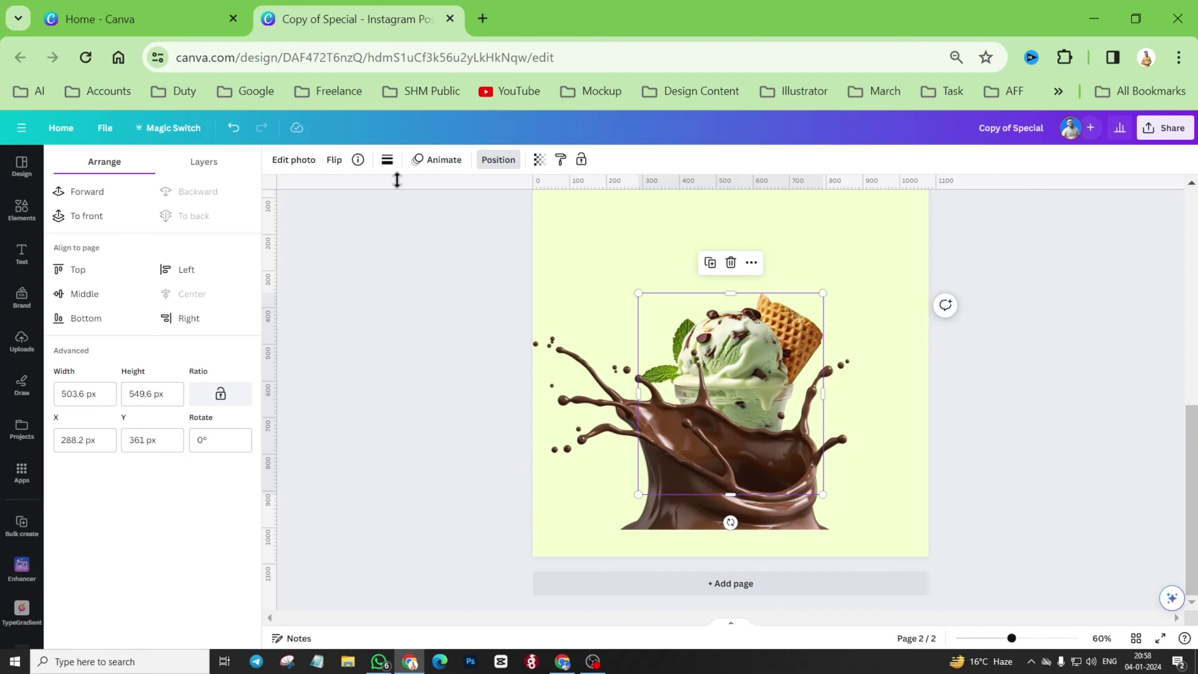
{"action": "left_click", "coordinate": [86, 192]}
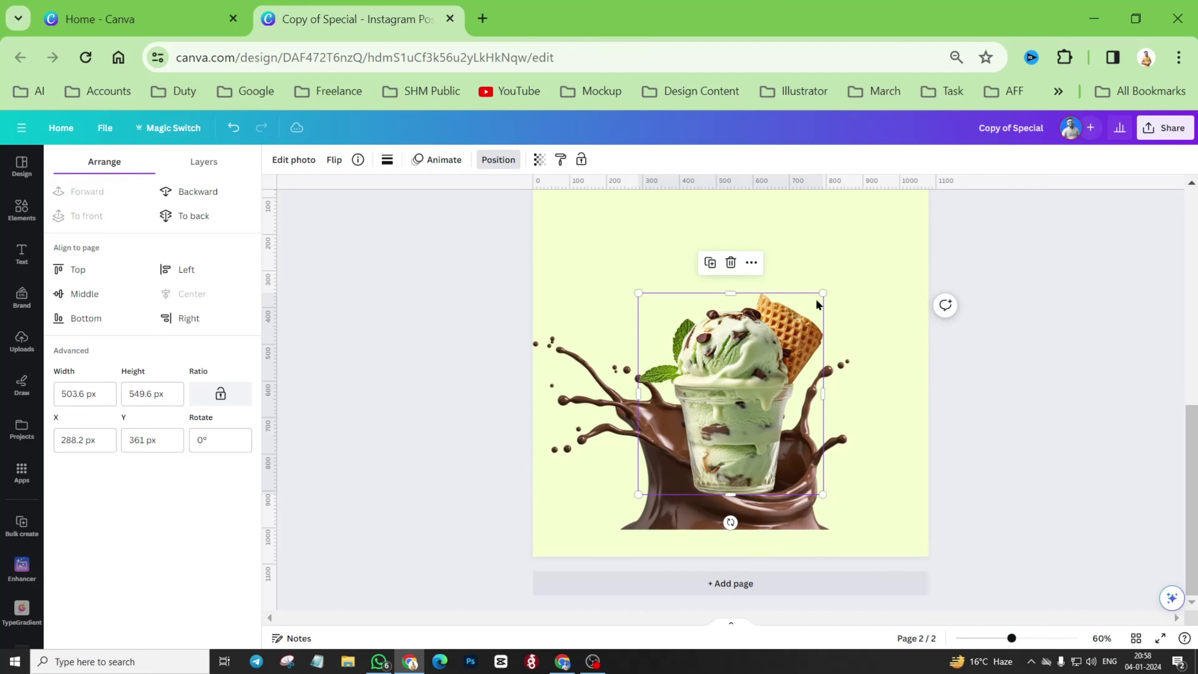
Duplicate the chocolate splash and align the copy exactly over the original, in front of the ice cream cup.
{"action": "left_click", "coordinate": [654, 399]}
{"action": "key", "text": "ctrl+bracketright"}
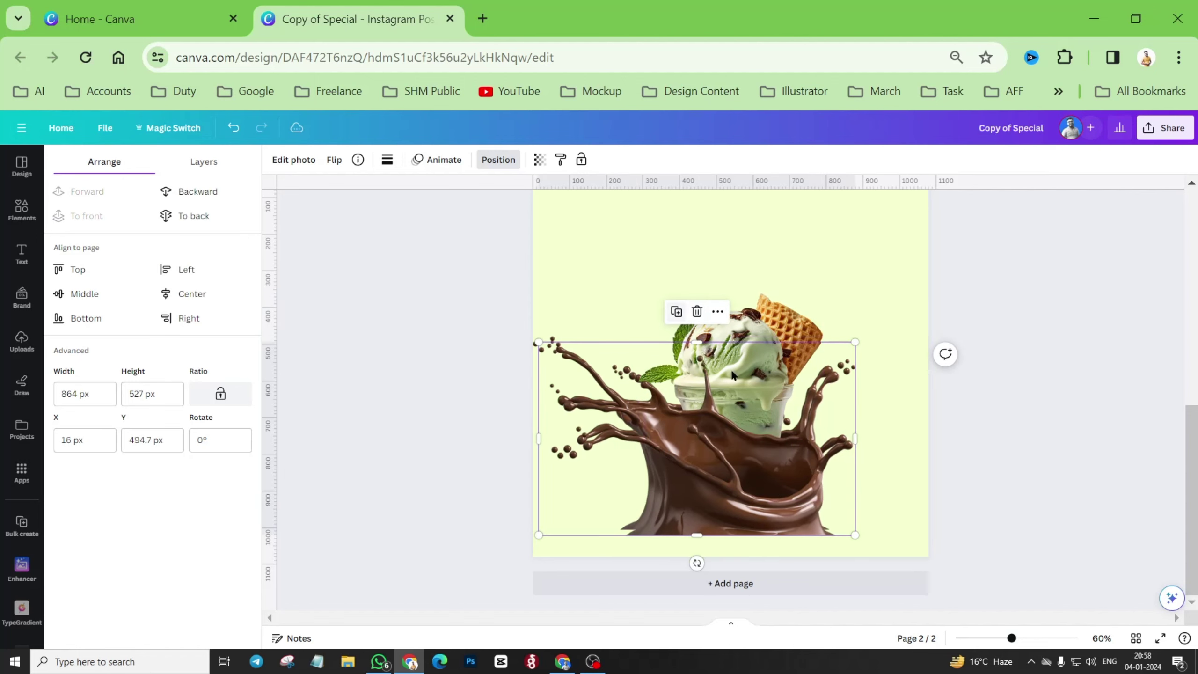
{"action": "left_click_drag", "start_coordinate": [782, 461], "coordinate": [775, 452]}
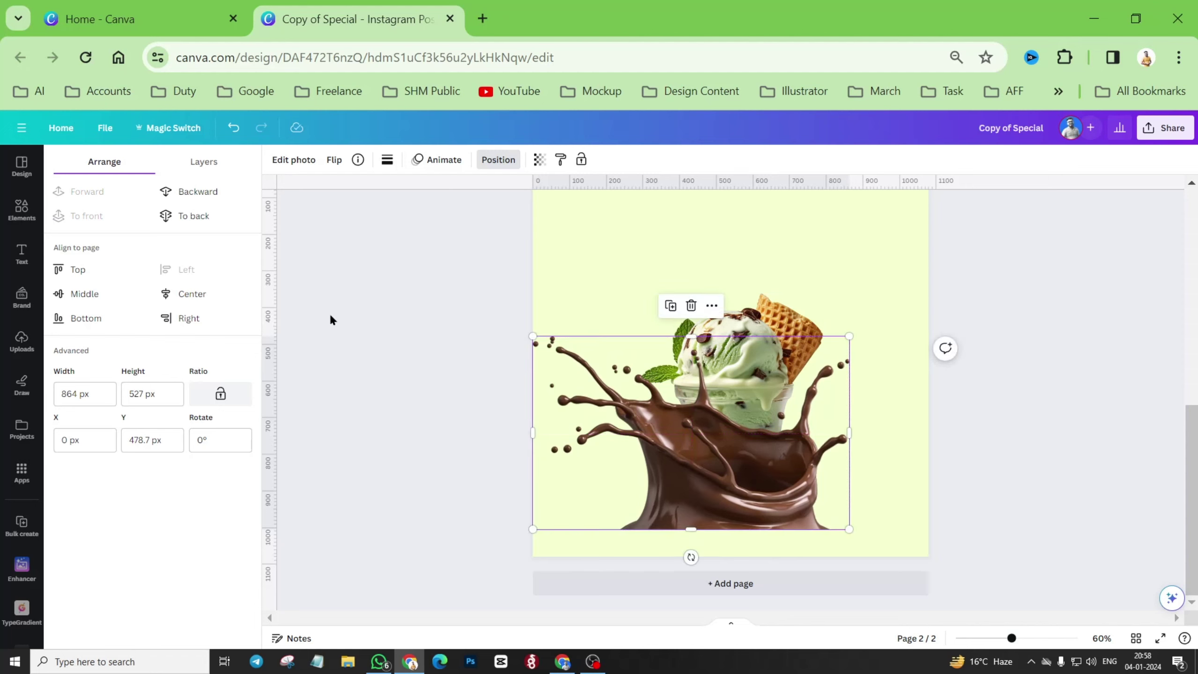
Remove the background of the splash copy and set the background remover's erase brush to size 79.
{"action": "left_click", "coordinate": [295, 160]}
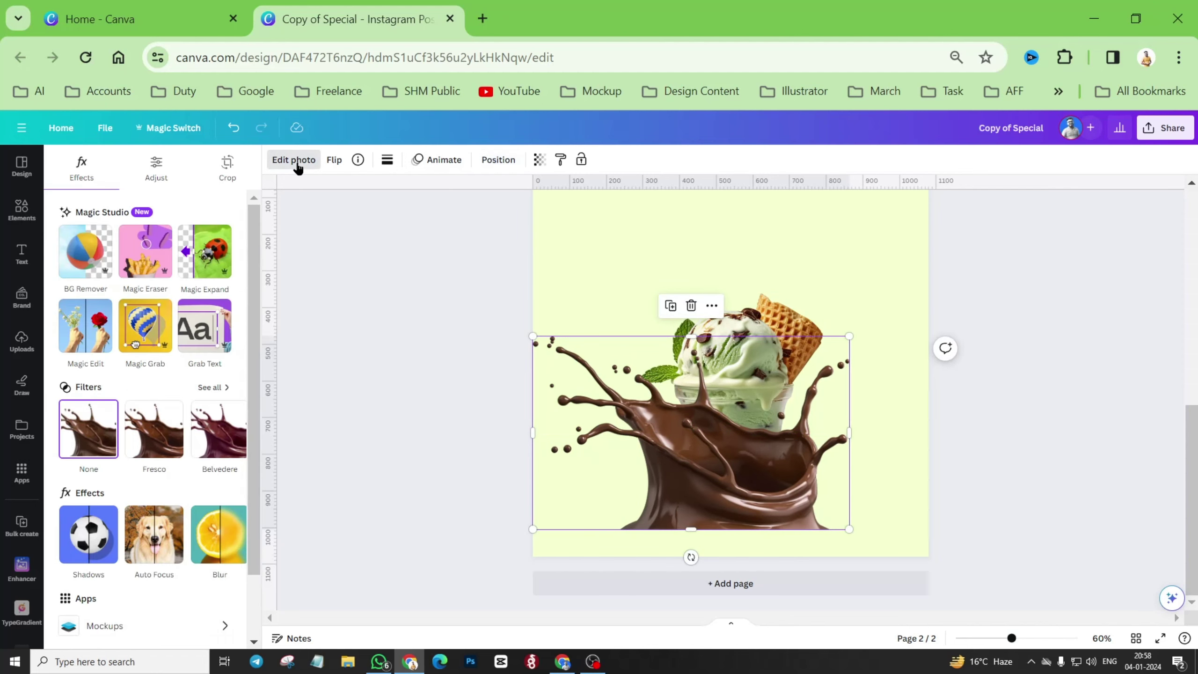
{"action": "left_click", "coordinate": [81, 263]}
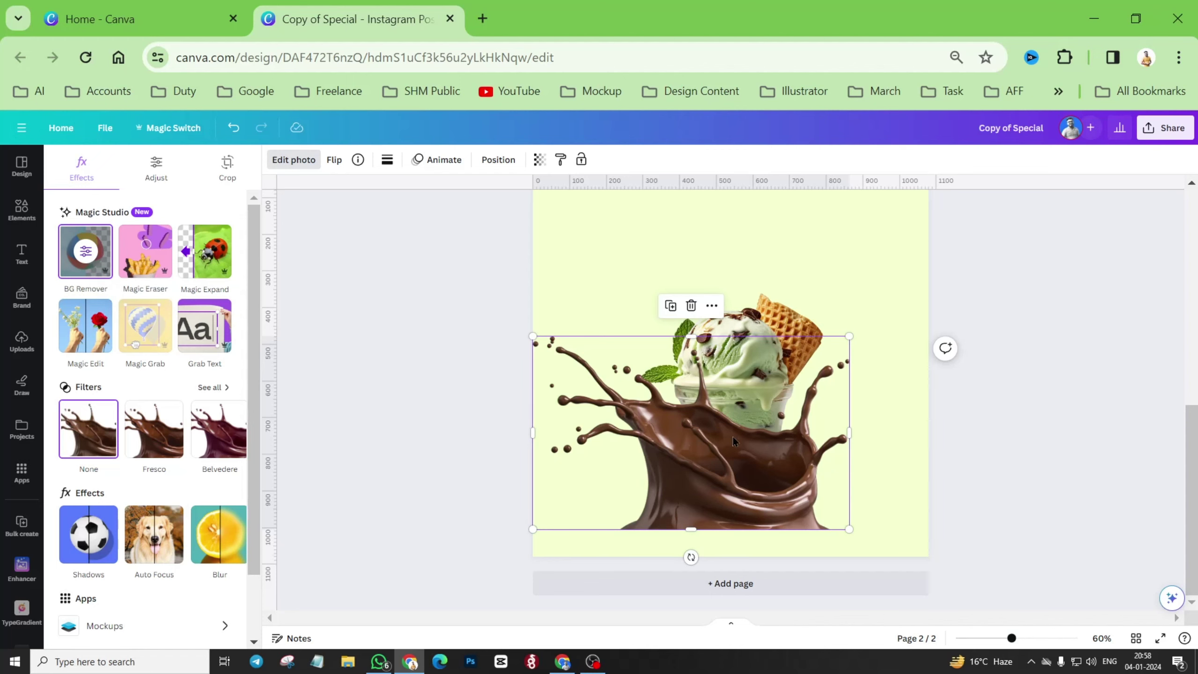
{"action": "left_click", "coordinate": [85, 253]}
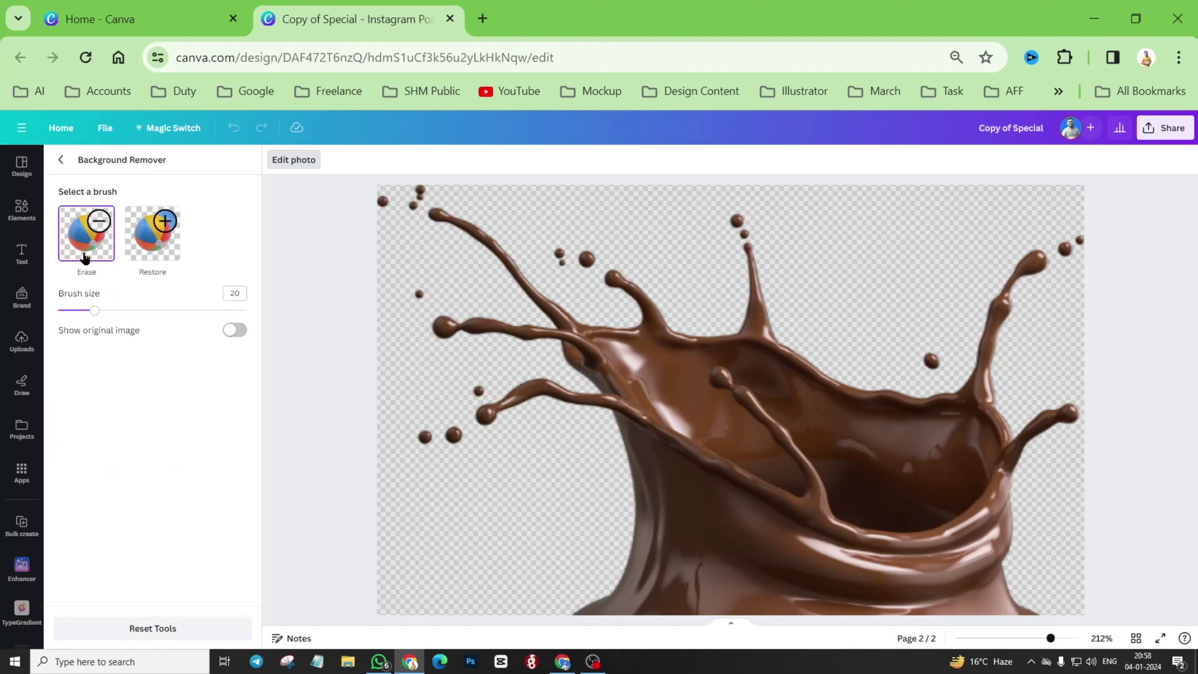
{"action": "left_click_drag", "start_coordinate": [94, 311], "coordinate": [206, 323]}
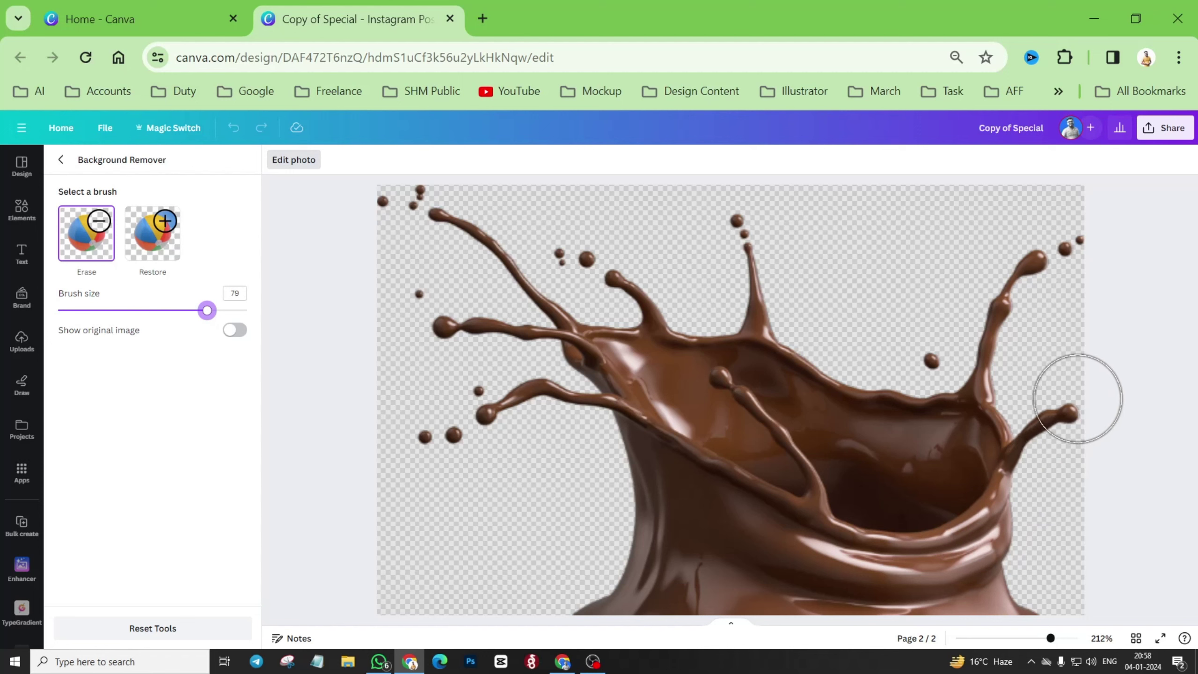
Erase the upper splashes and inner back wall of the splash copy along its front rim, keeping the front part, and finish the background editing.
{"action": "mouse_move", "coordinate": [1062, 232]}
{"action": "left_mouse_down"}
{"action": "mouse_move", "coordinate": [985, 361]}
{"action": "mouse_move", "coordinate": [862, 374]}
{"action": "mouse_move", "coordinate": [763, 311]}
{"action": "mouse_move", "coordinate": [752, 245]}
{"action": "mouse_move", "coordinate": [666, 279]}
{"action": "mouse_move", "coordinate": [376, 212]}
{"action": "mouse_move", "coordinate": [583, 299]}
{"action": "mouse_move", "coordinate": [410, 275]}
{"action": "mouse_move", "coordinate": [435, 301]}
{"action": "mouse_move", "coordinate": [712, 351]}
{"action": "mouse_move", "coordinate": [826, 453]}
{"action": "mouse_move", "coordinate": [862, 458]}
{"action": "mouse_move", "coordinate": [965, 412]}
{"action": "mouse_move", "coordinate": [887, 414]}
{"action": "left_mouse_up"}
{"action": "scroll", "coordinate": [886, 408], "scroll_direction": "down", "scroll_amount": 3, "text": "ctrl"}
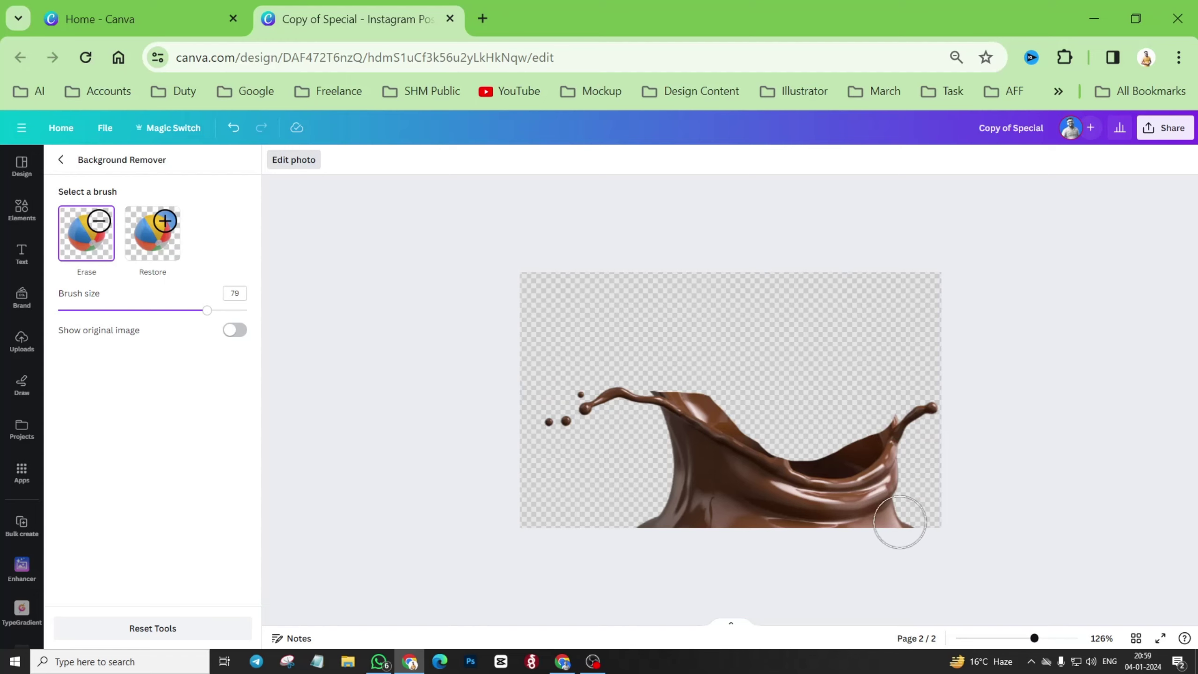
{"action": "scroll", "coordinate": [898, 516], "scroll_direction": "up", "scroll_amount": 5, "text": "ctrl"}
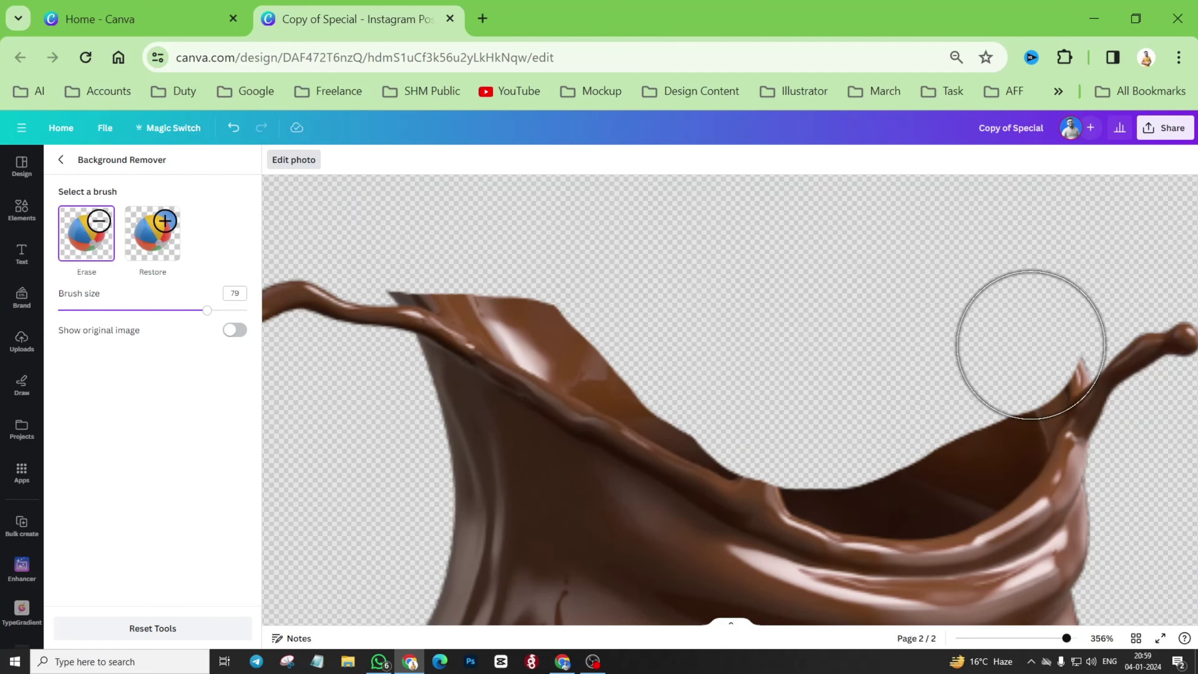
{"action": "mouse_move", "coordinate": [1030, 345]}
{"action": "left_mouse_down"}
{"action": "mouse_move", "coordinate": [1008, 353]}
{"action": "mouse_move", "coordinate": [1011, 380]}
{"action": "mouse_move", "coordinate": [977, 424]}
{"action": "mouse_move", "coordinate": [902, 457]}
{"action": "mouse_move", "coordinate": [839, 450]}
{"action": "left_mouse_up"}
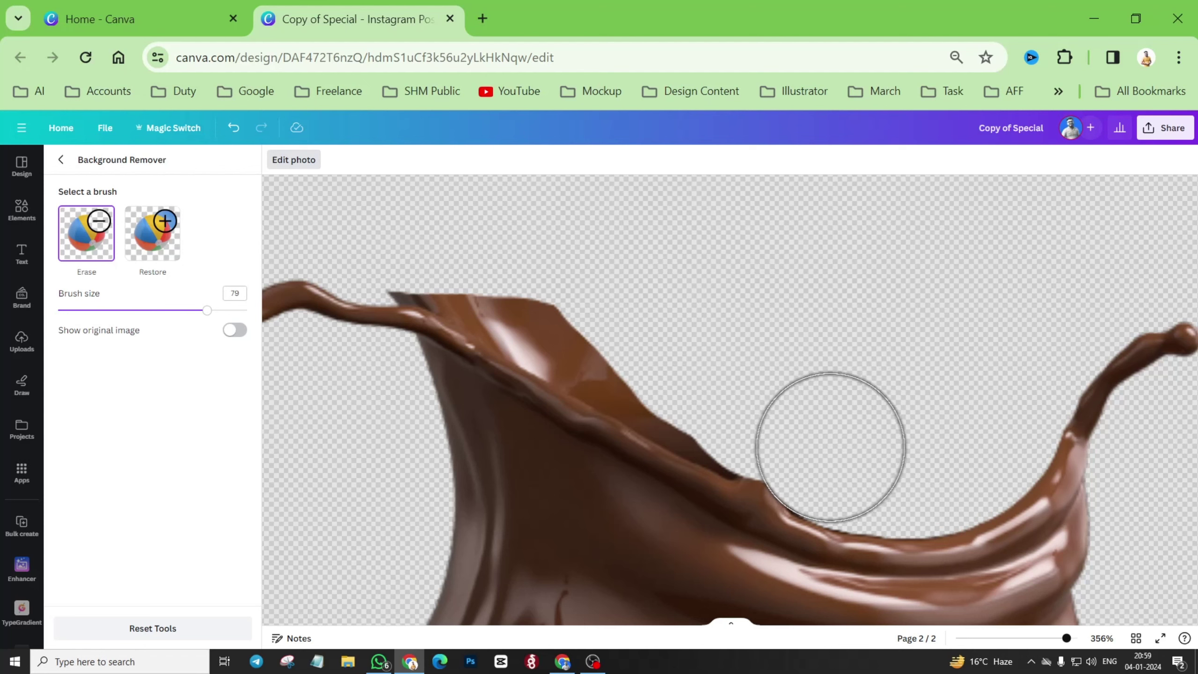
{"action": "mouse_move", "coordinate": [767, 417]}
{"action": "left_mouse_down"}
{"action": "mouse_move", "coordinate": [516, 275]}
{"action": "mouse_move", "coordinate": [498, 235]}
{"action": "left_mouse_up"}
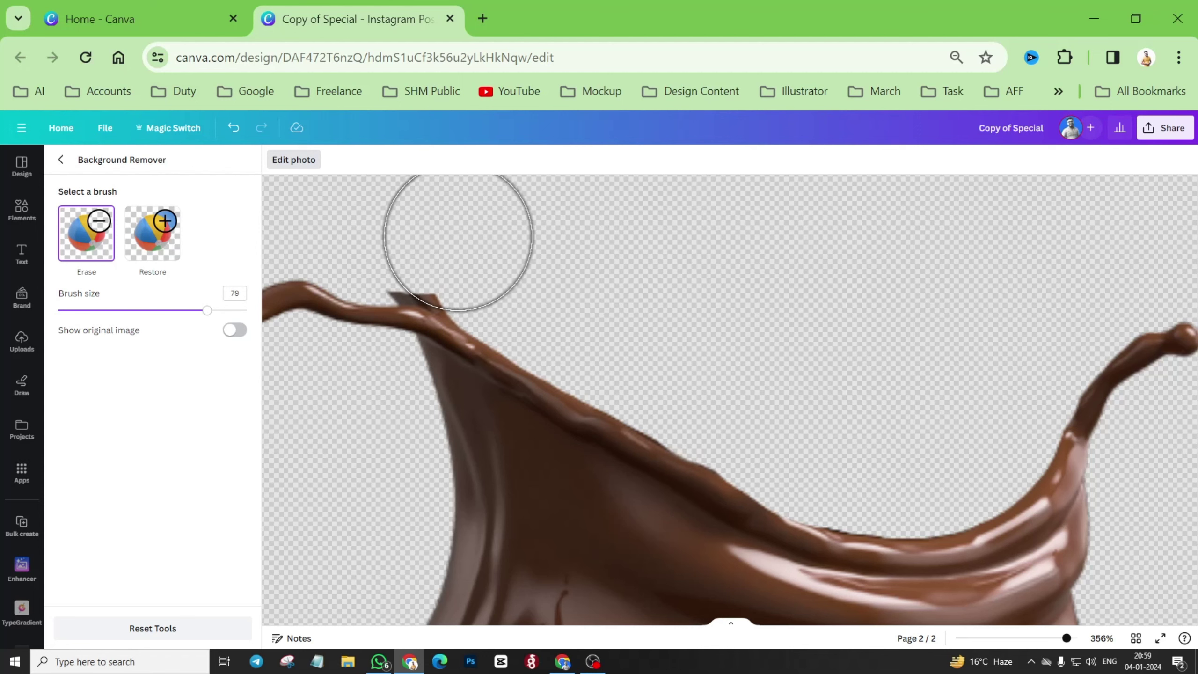
{"action": "mouse_move", "coordinate": [476, 250]}
{"action": "left_mouse_down"}
{"action": "mouse_move", "coordinate": [409, 228]}
{"action": "mouse_move", "coordinate": [417, 231]}
{"action": "left_mouse_up"}
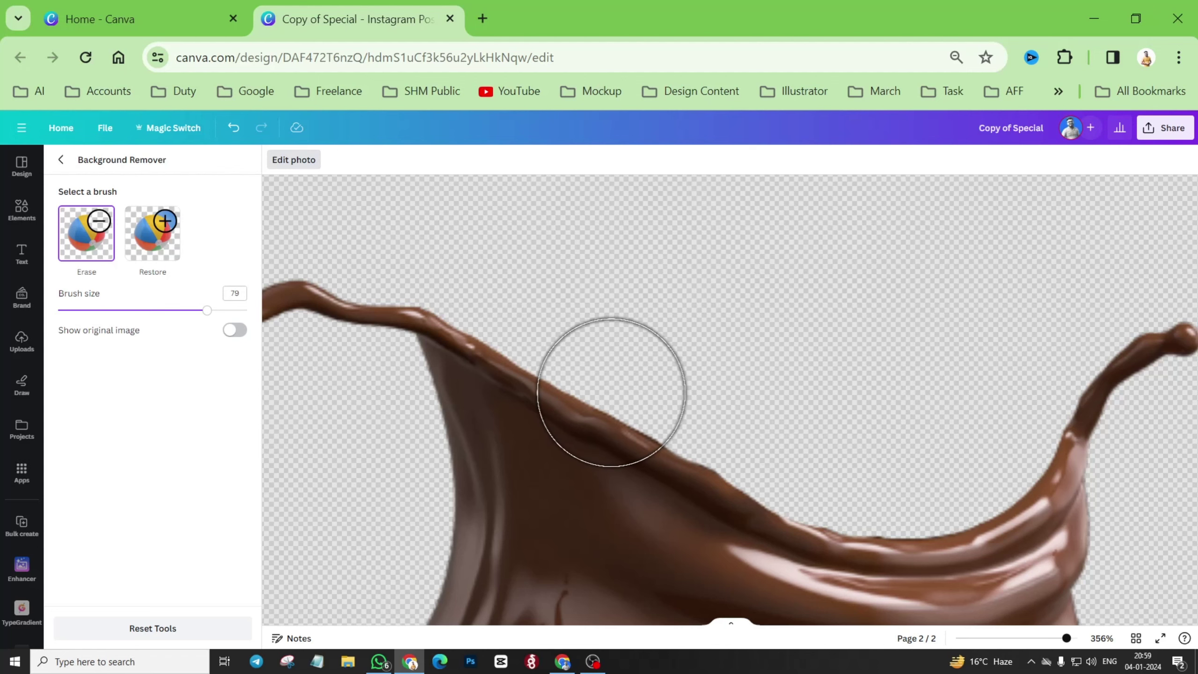
{"action": "key", "text": "ctrl+alt+0"}
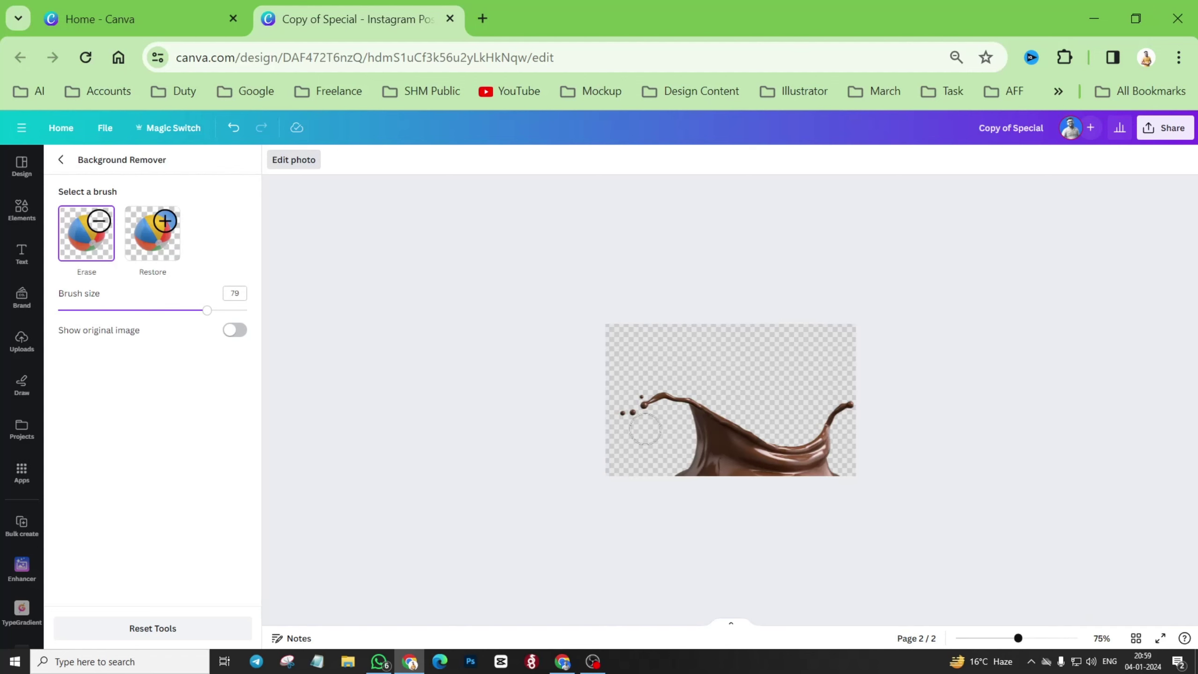
{"action": "left_click", "coordinate": [61, 161]}
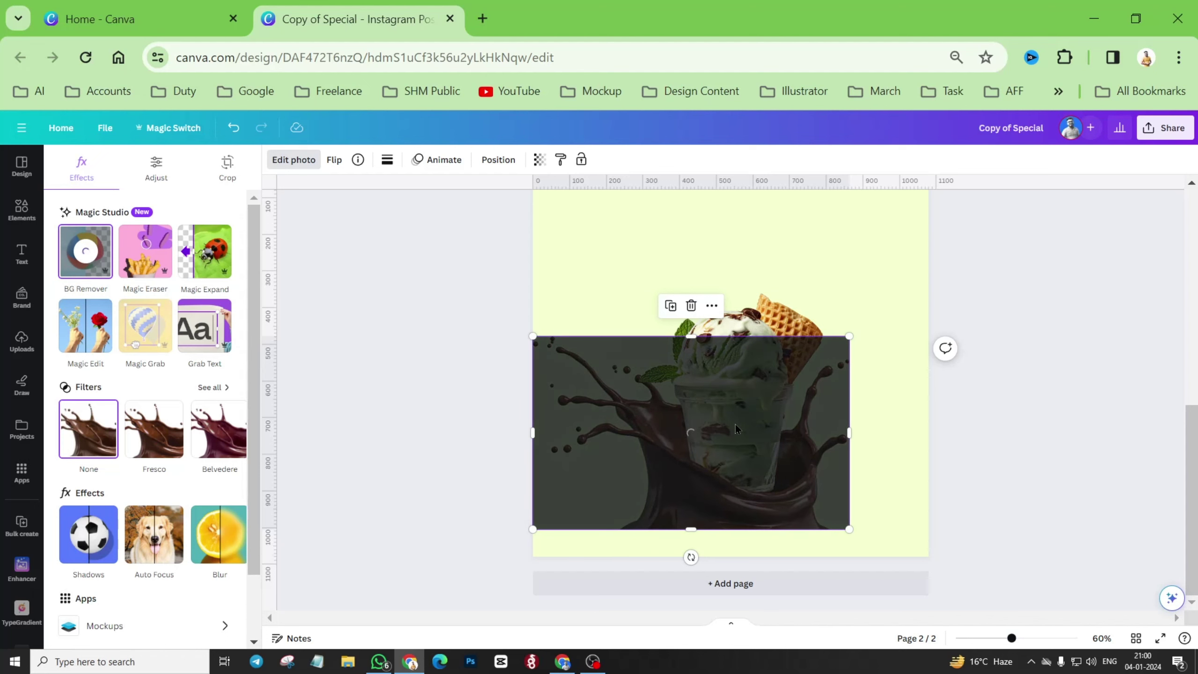
Offset the trimmed splash copy, check the layer order of cup and splashes, and realign the copy over the full splash.
{"action": "mouse_move", "coordinate": [755, 510]}
{"action": "left_mouse_down"}
{"action": "mouse_move", "coordinate": [914, 514]}
{"action": "mouse_move", "coordinate": [854, 555]}
{"action": "mouse_move", "coordinate": [778, 539]}
{"action": "mouse_move", "coordinate": [740, 559]}
{"action": "mouse_move", "coordinate": [750, 534]}
{"action": "left_mouse_up"}
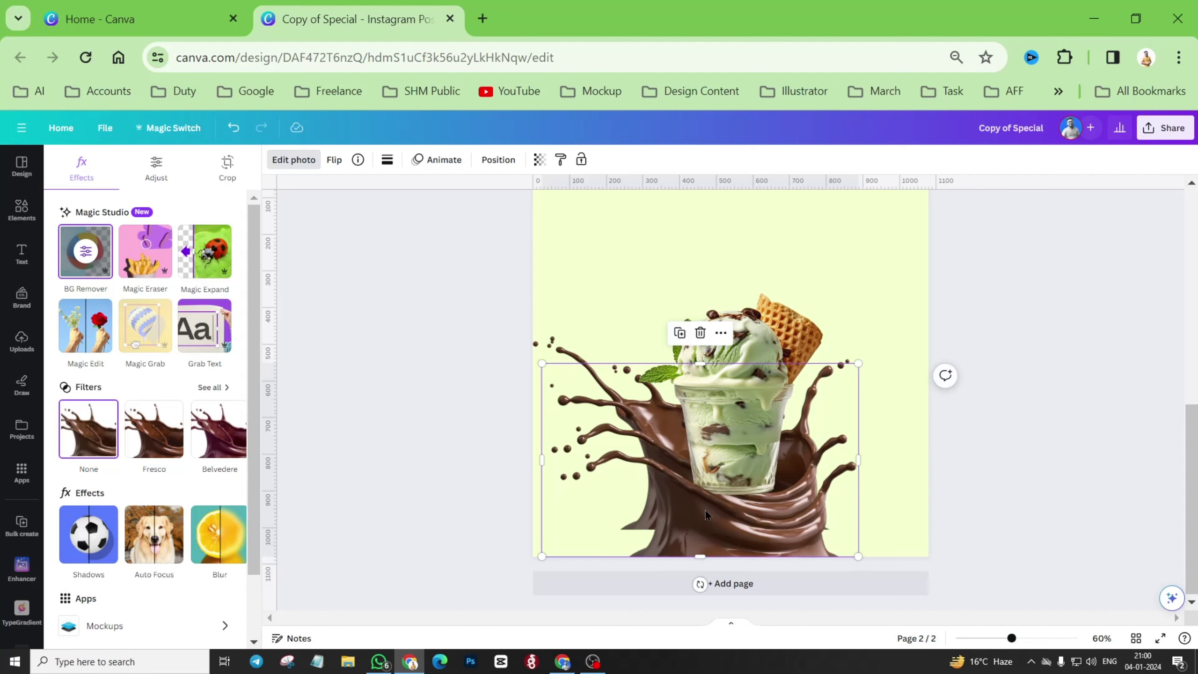
{"action": "left_click", "coordinate": [495, 161]}
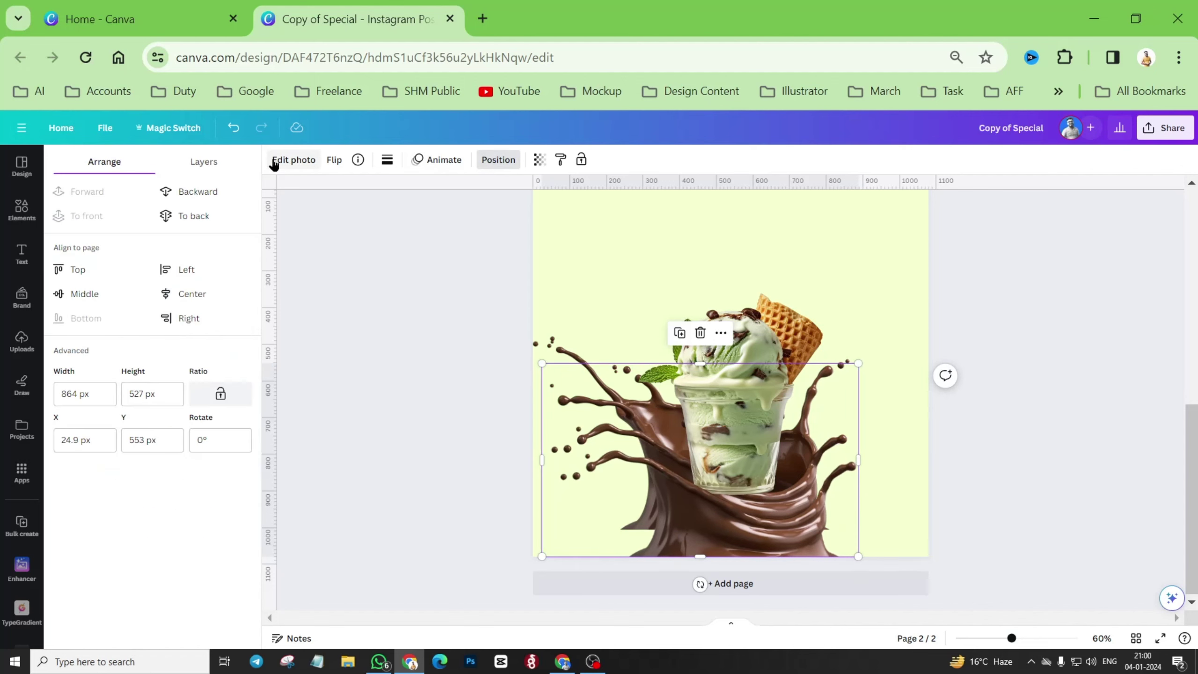
{"action": "left_click", "coordinate": [204, 161]}
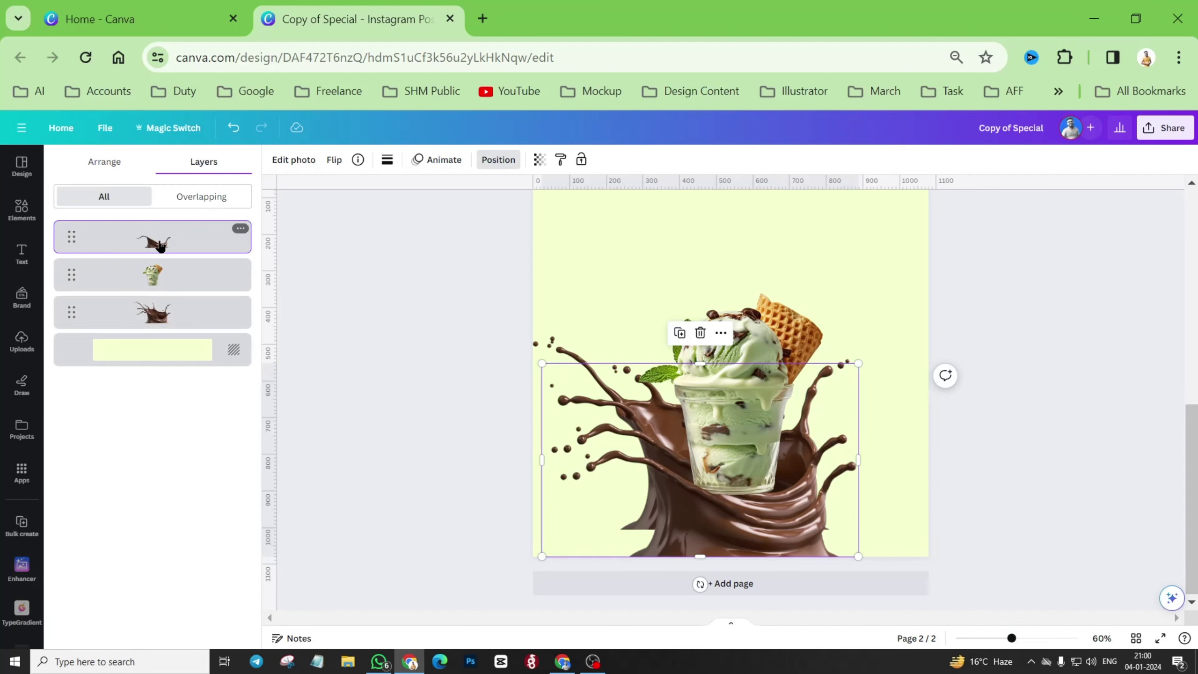
{"action": "left_click", "coordinate": [165, 275]}
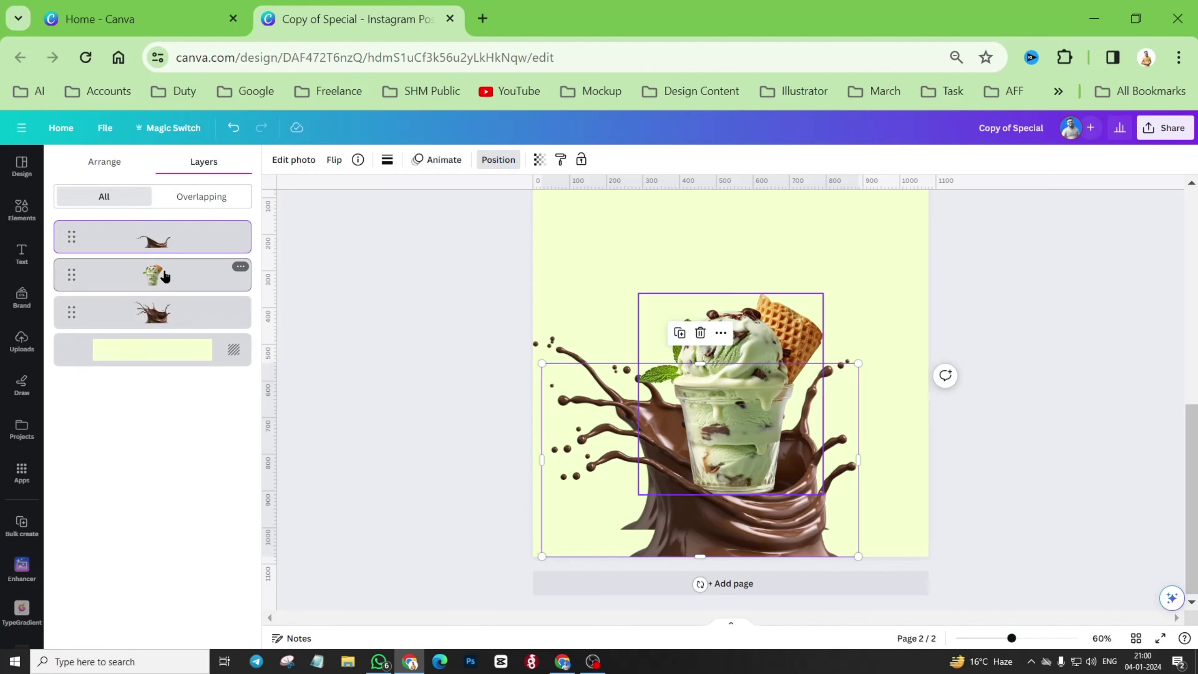
{"action": "left_click", "coordinate": [165, 314]}
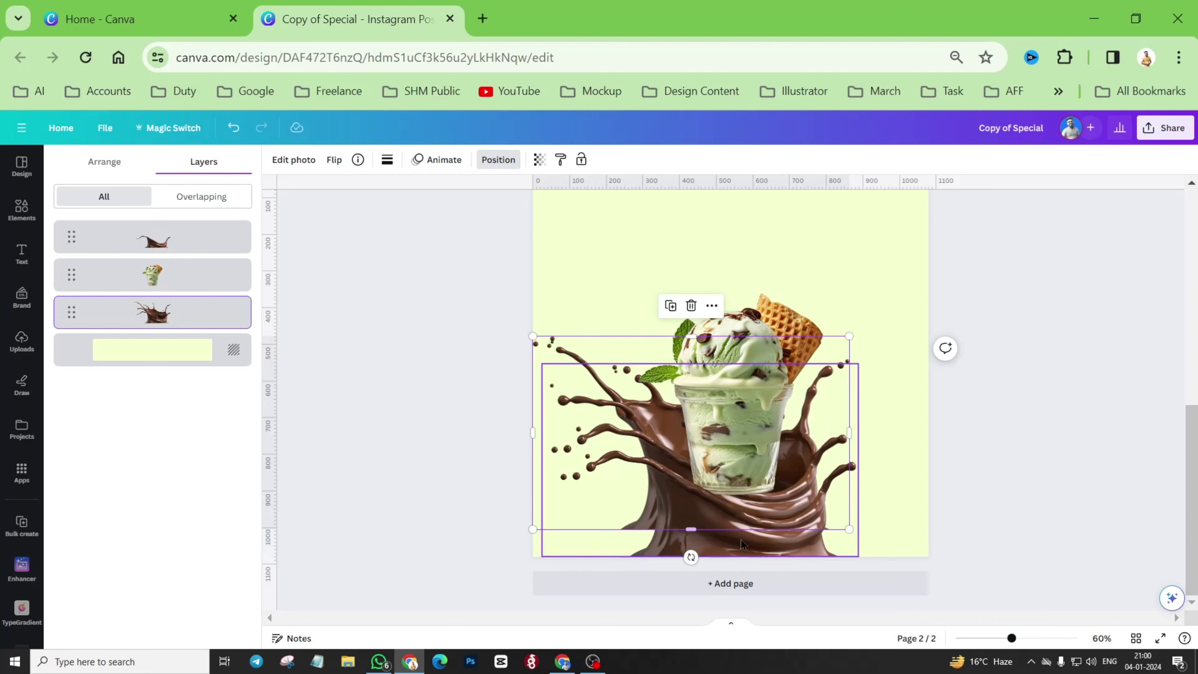
{"action": "left_click_drag", "start_coordinate": [741, 539], "coordinate": [732, 511]}
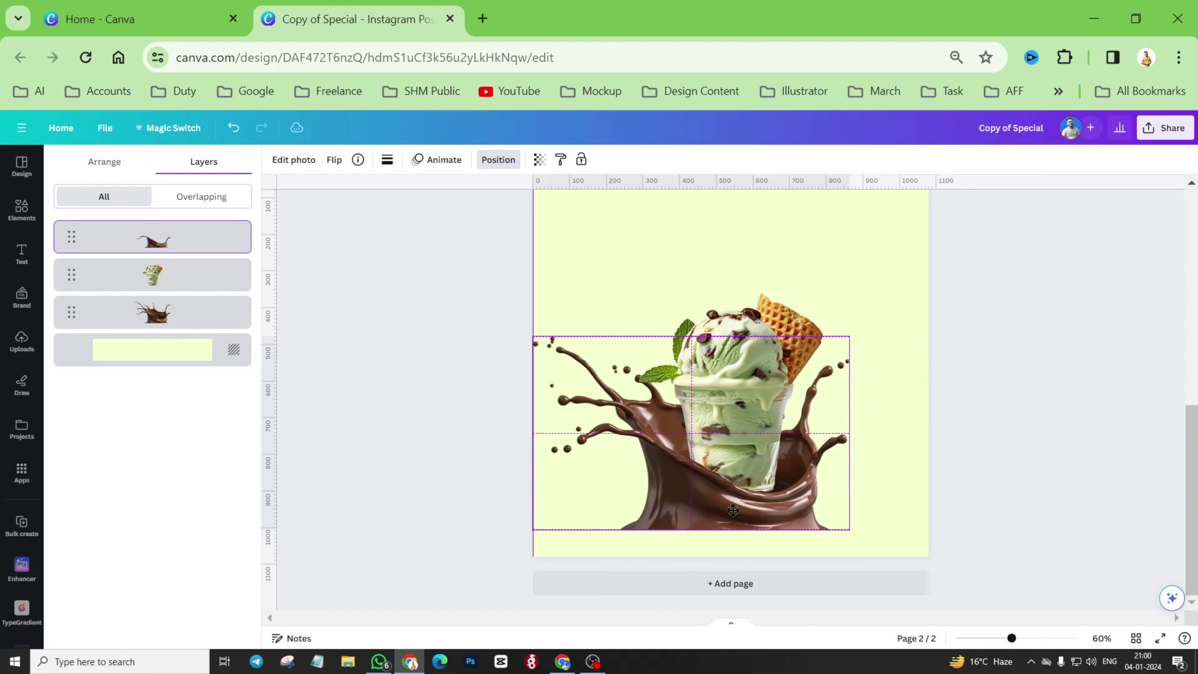
Move the ice cream cup slightly down into the splash, keeping it centred on the page, and compare it with the first page.
{"action": "left_click_drag", "start_coordinate": [754, 320], "coordinate": [755, 333]}
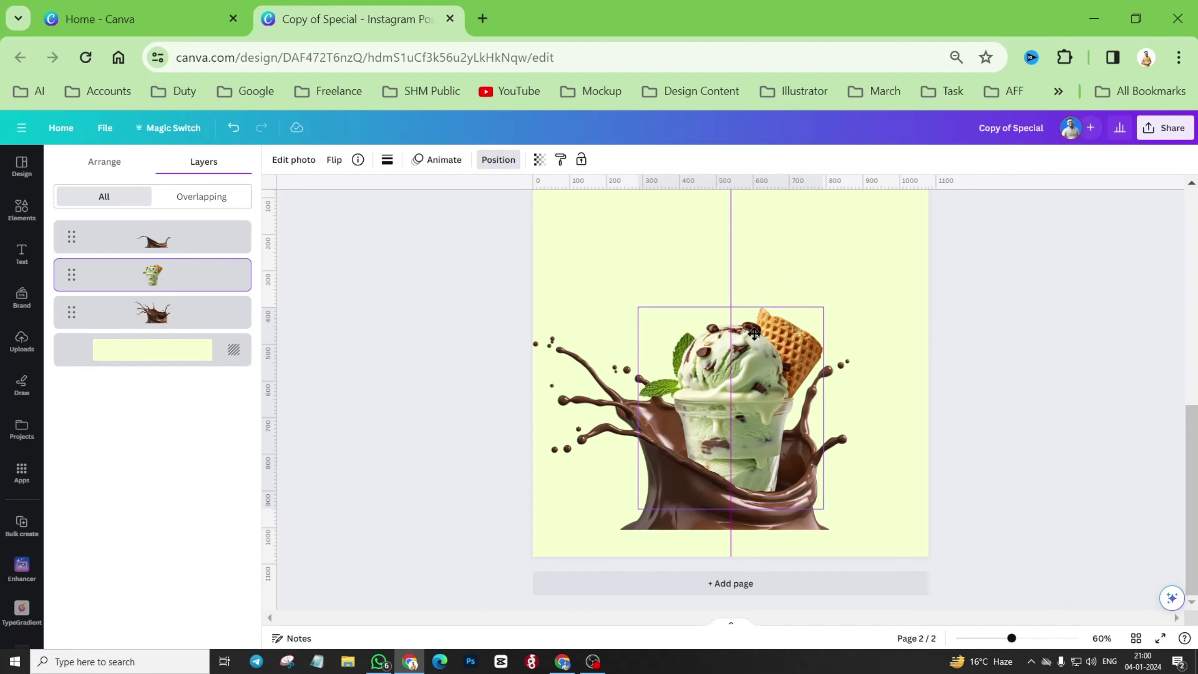
{"action": "left_click_drag", "start_coordinate": [754, 333], "coordinate": [754, 334]}
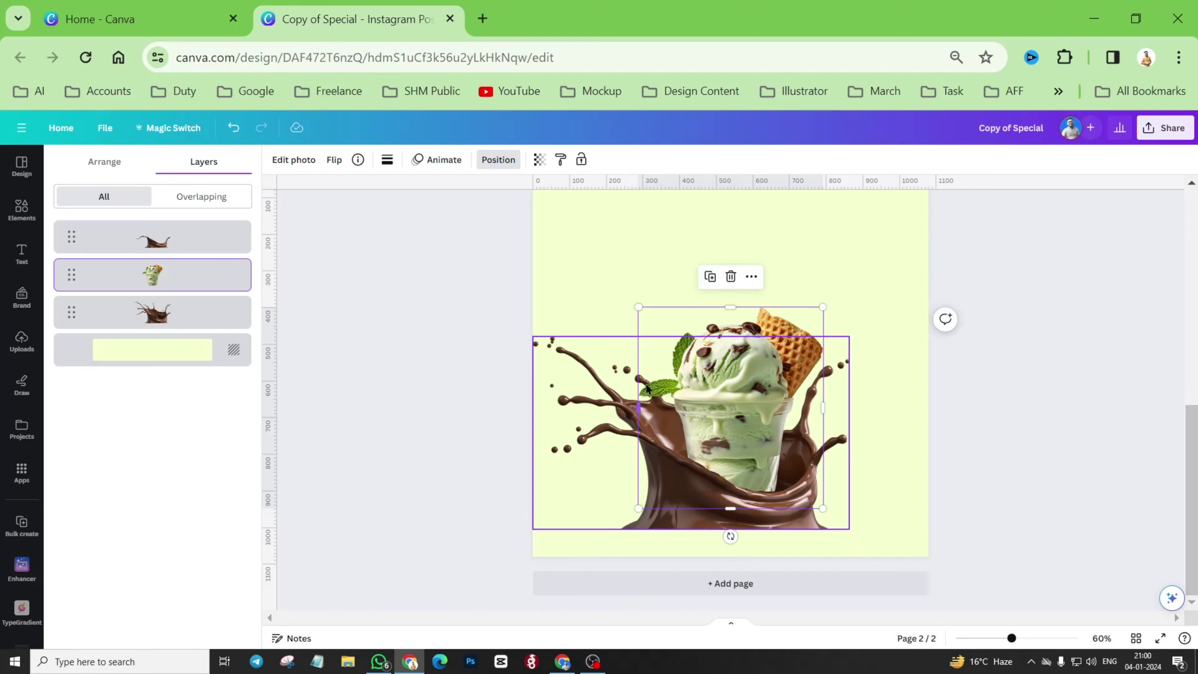
{"action": "scroll", "coordinate": [769, 390], "scroll_direction": "up", "scroll_amount": 6}
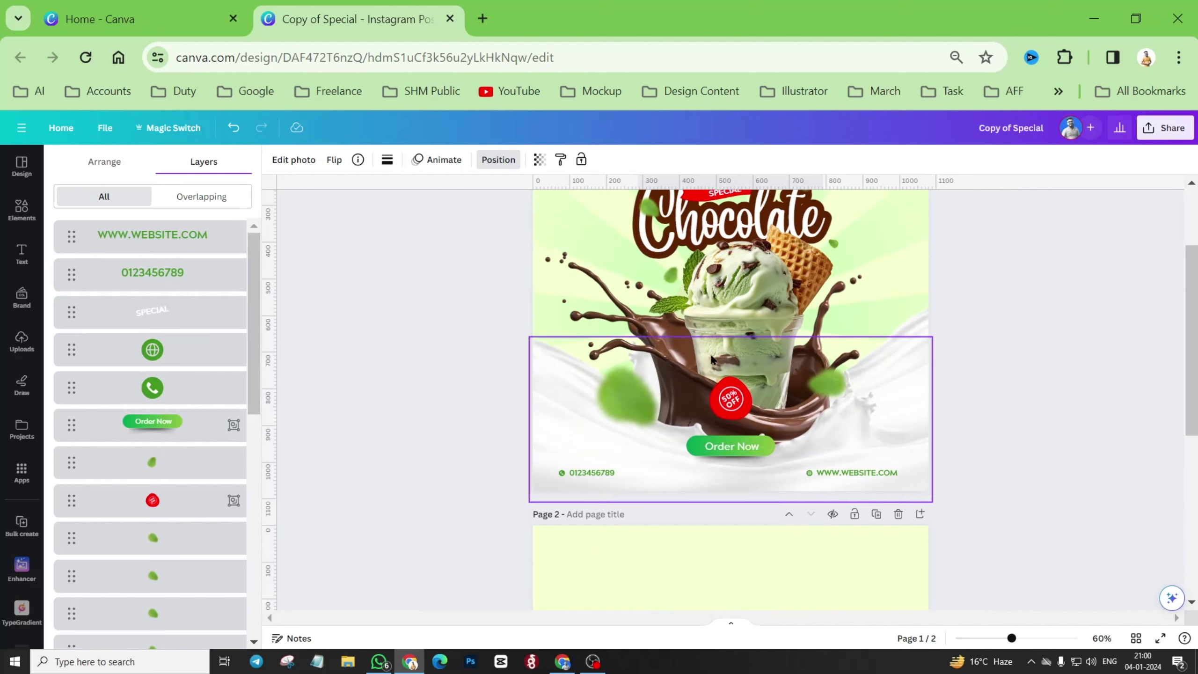
{"action": "scroll", "coordinate": [722, 354], "scroll_direction": "down", "scroll_amount": 1}
{"action": "scroll", "coordinate": [721, 354], "scroll_direction": "down", "scroll_amount": 6}
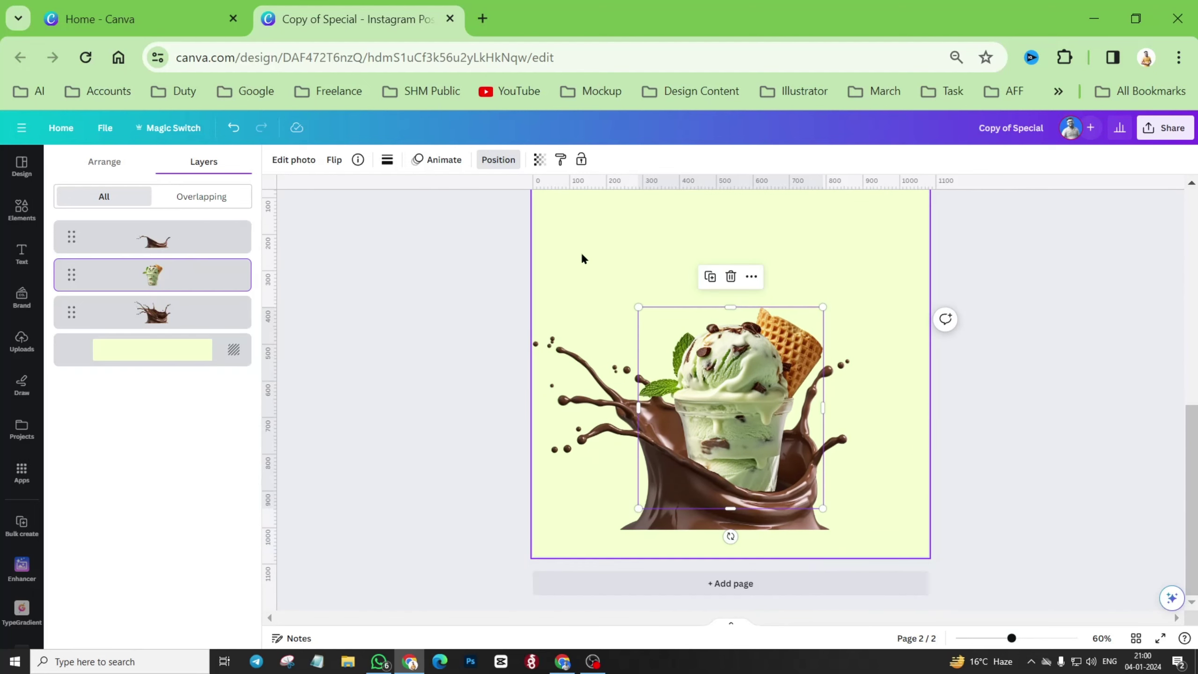
Select both chocolate splash layers together and shift them slightly to the right around the ice cream cup.
{"action": "left_click_drag", "start_coordinate": [740, 458], "coordinate": [775, 493]}
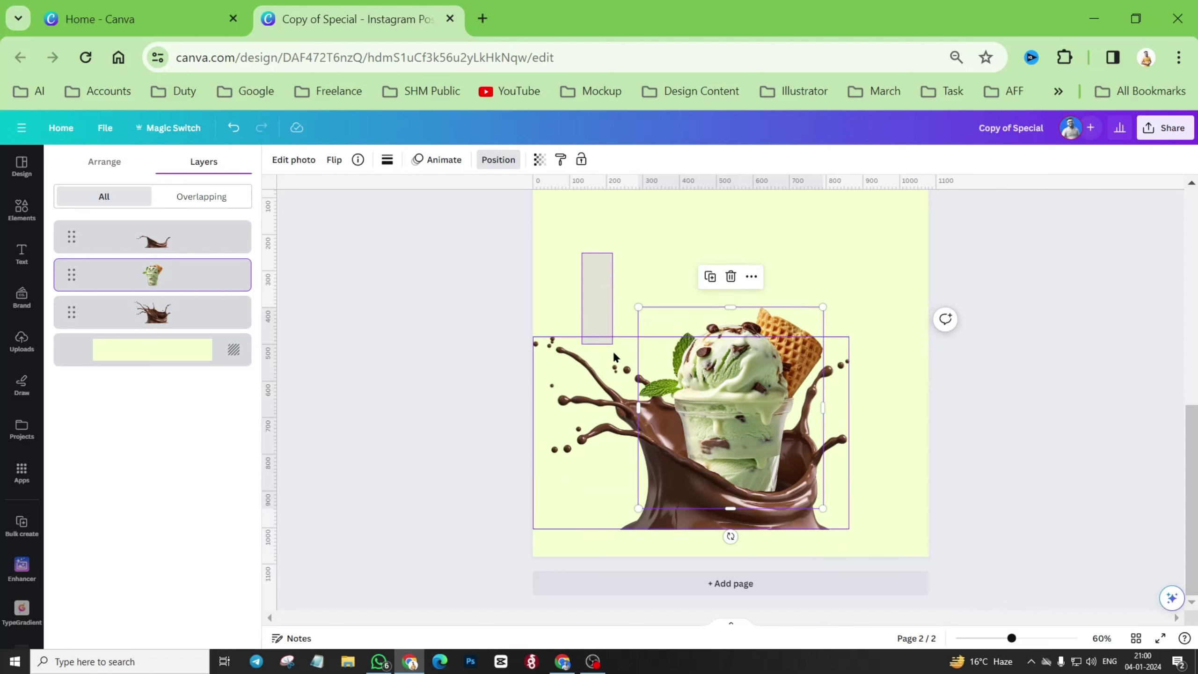
{"action": "left_click", "coordinate": [608, 442], "text": "shift"}
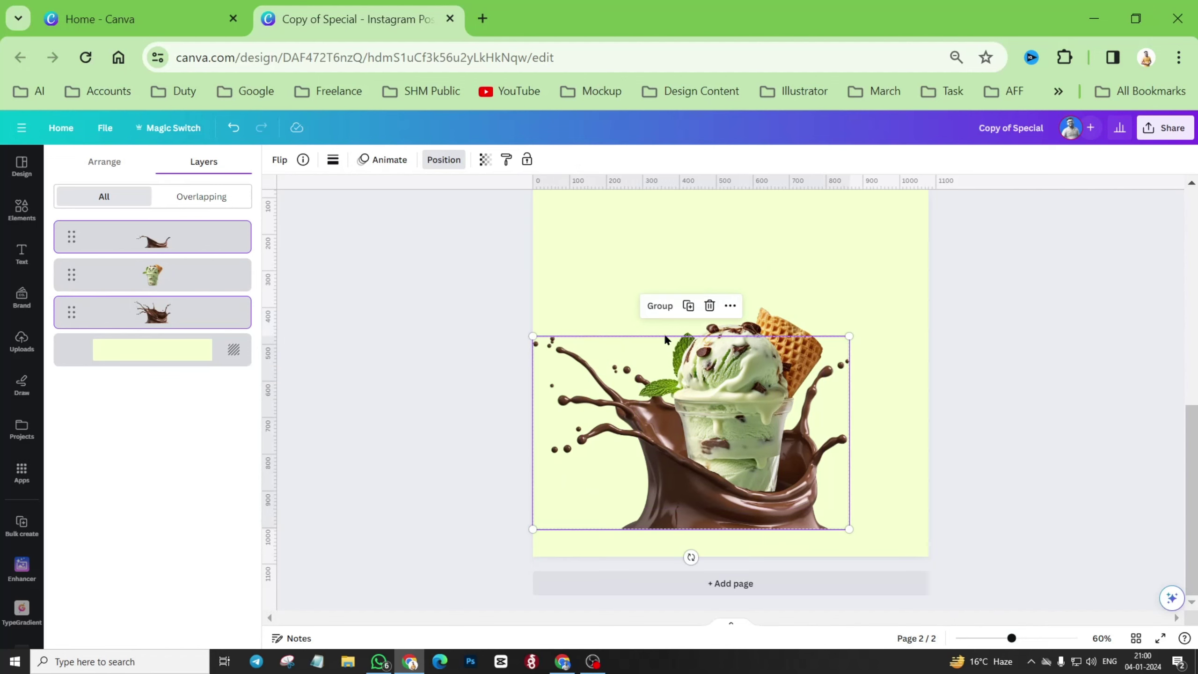
{"action": "left_click", "coordinate": [910, 409]}
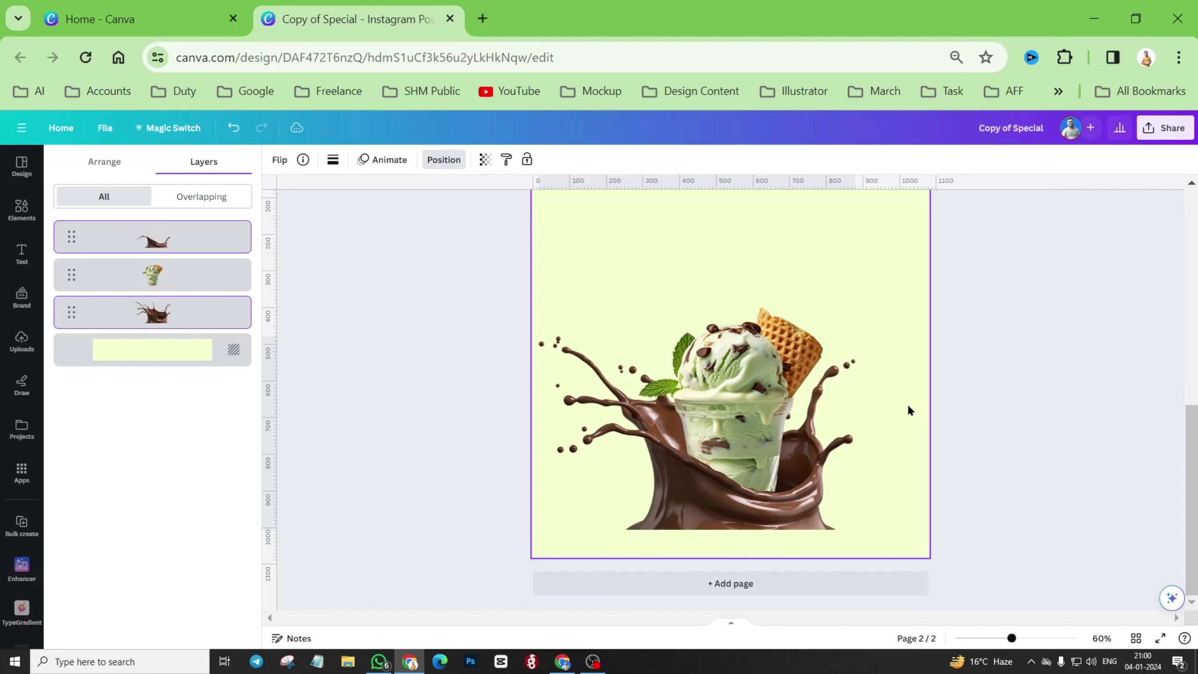
Copy the title "white milk" from the image details of the first page's milk splash.
{"action": "scroll", "coordinate": [907, 407], "scroll_direction": "up", "scroll_amount": 8}
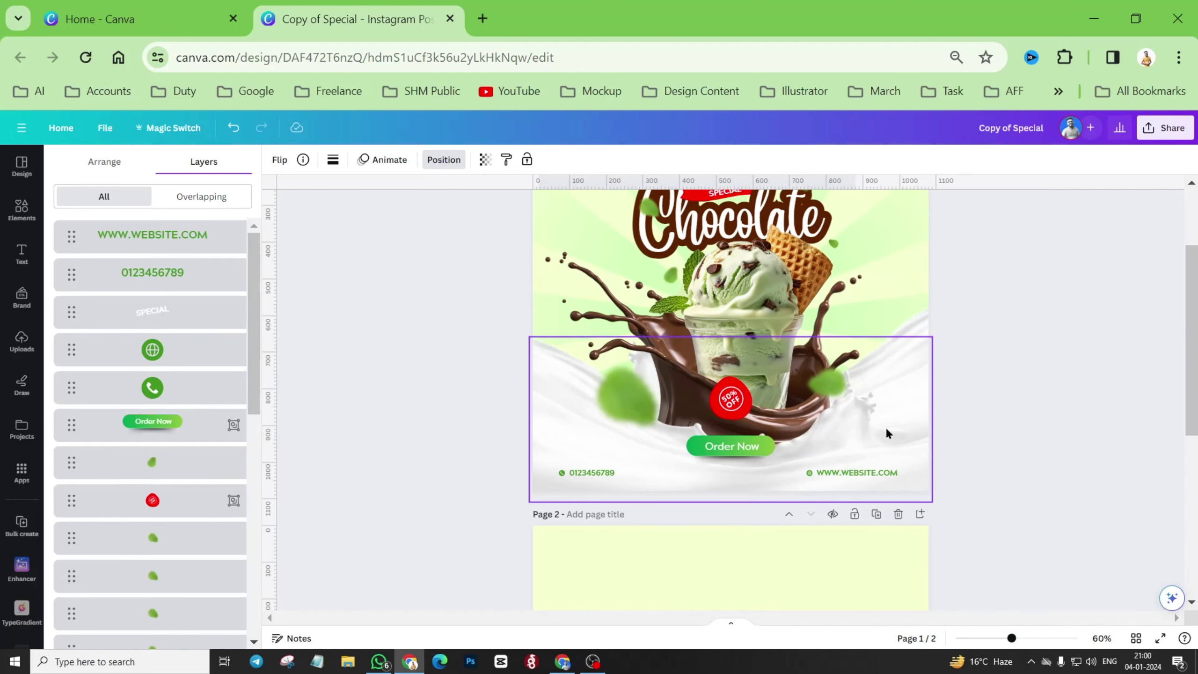
{"action": "left_click", "coordinate": [541, 429]}
{"action": "left_click", "coordinate": [355, 160]}
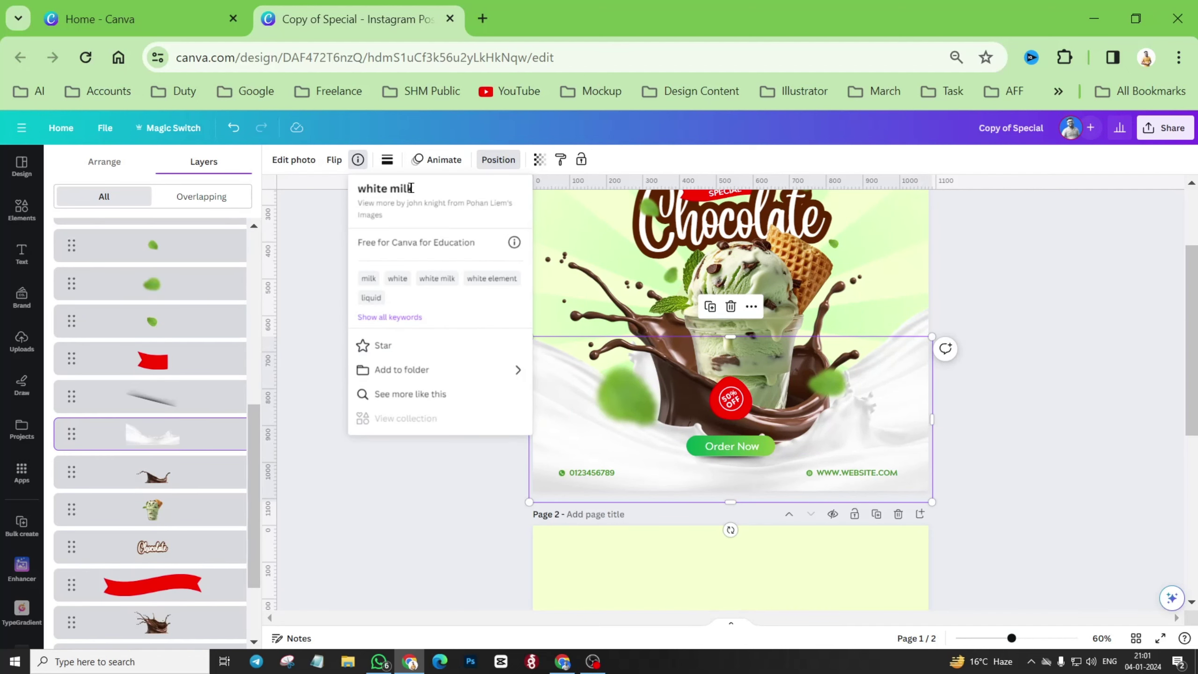
{"action": "left_click_drag", "start_coordinate": [408, 188], "coordinate": [359, 189]}
{"action": "key", "text": "ctrl+c"}
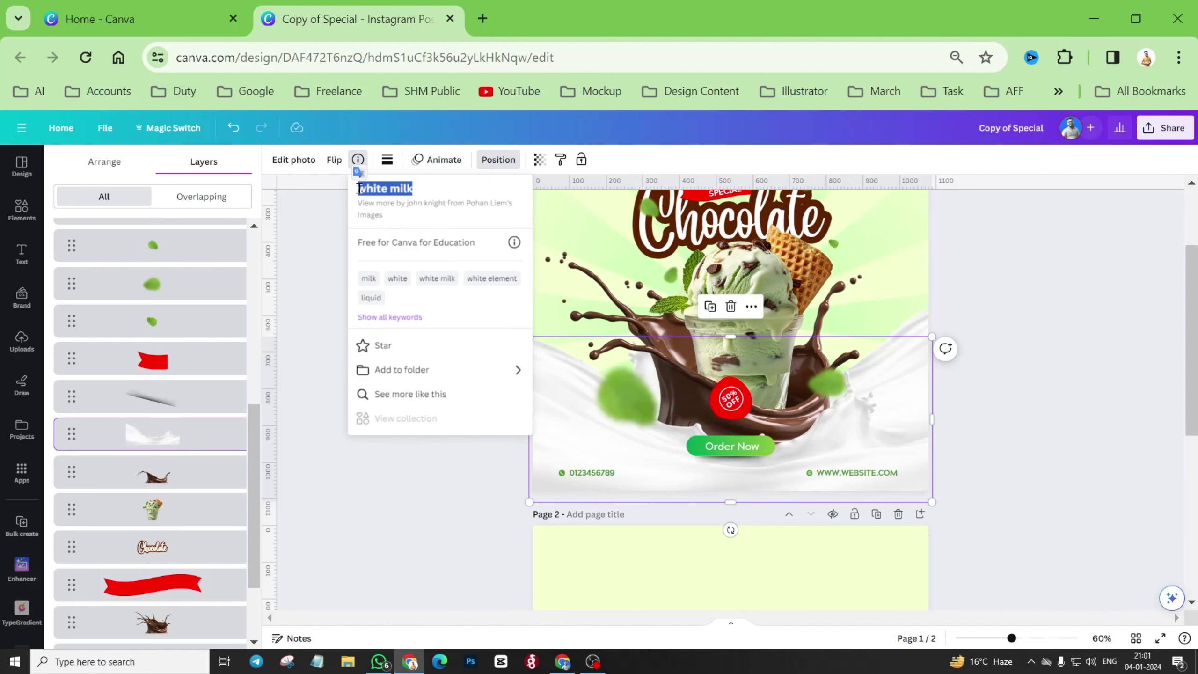
Search the elements for "white milk splash" and look through the graphics results for a splash like the first page's.
{"action": "left_click", "coordinate": [24, 209]}
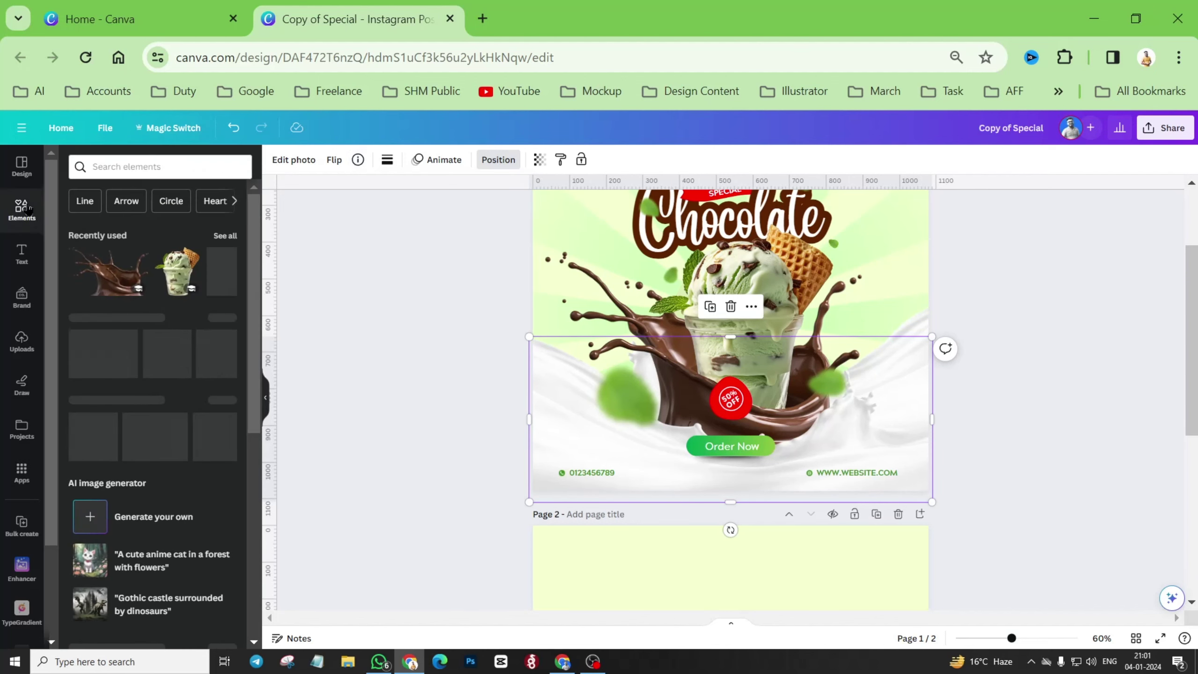
{"action": "left_click", "coordinate": [109, 166]}
{"action": "key", "text": "ctrl+v"}
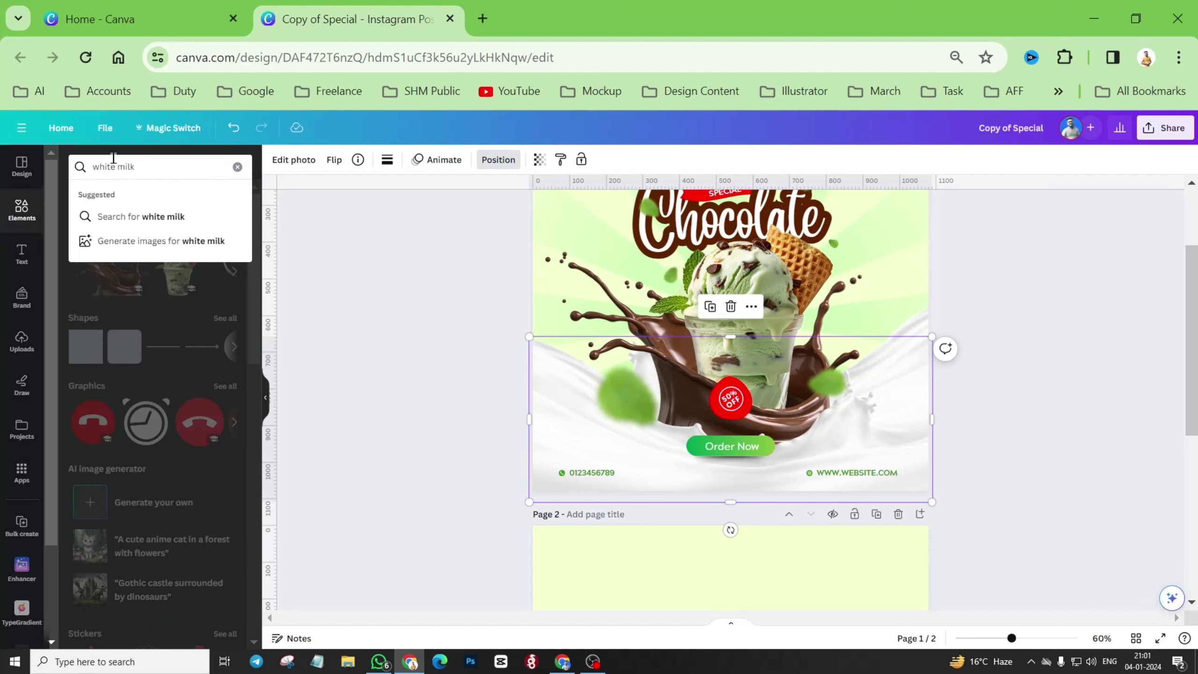
{"action": "type", "text": "splash"}
{"action": "key", "text": "Return"}
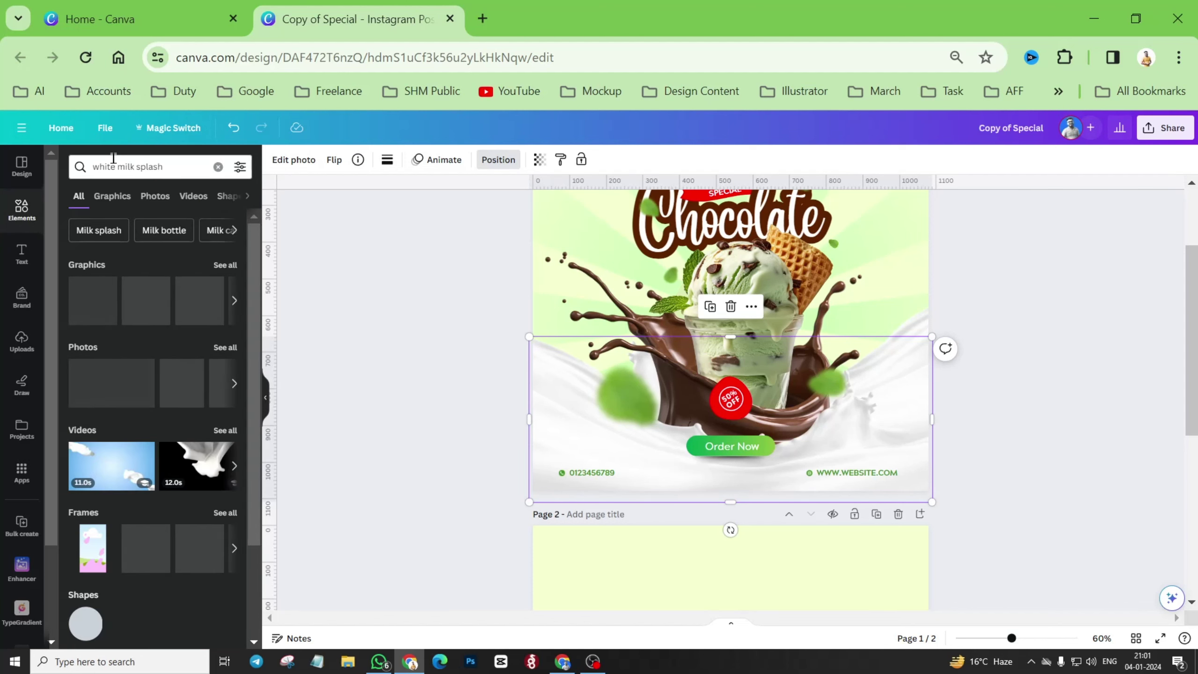
{"action": "left_click", "coordinate": [110, 204]}
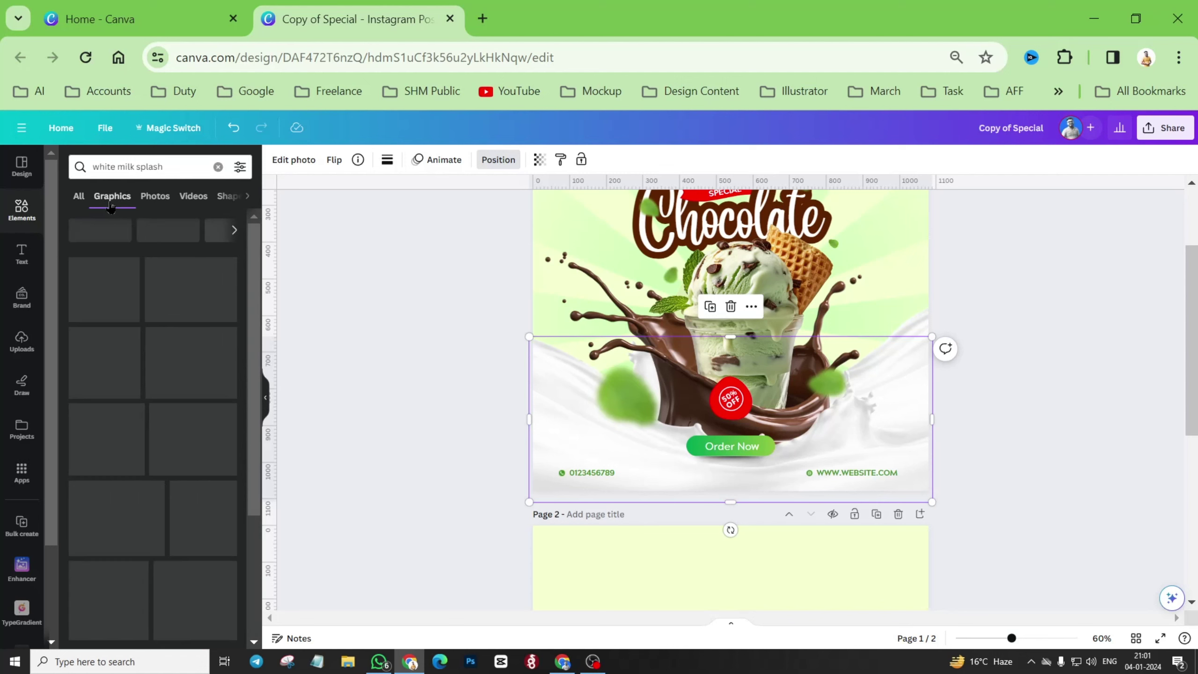
{"action": "scroll", "coordinate": [138, 460], "scroll_direction": "down", "scroll_amount": 4}
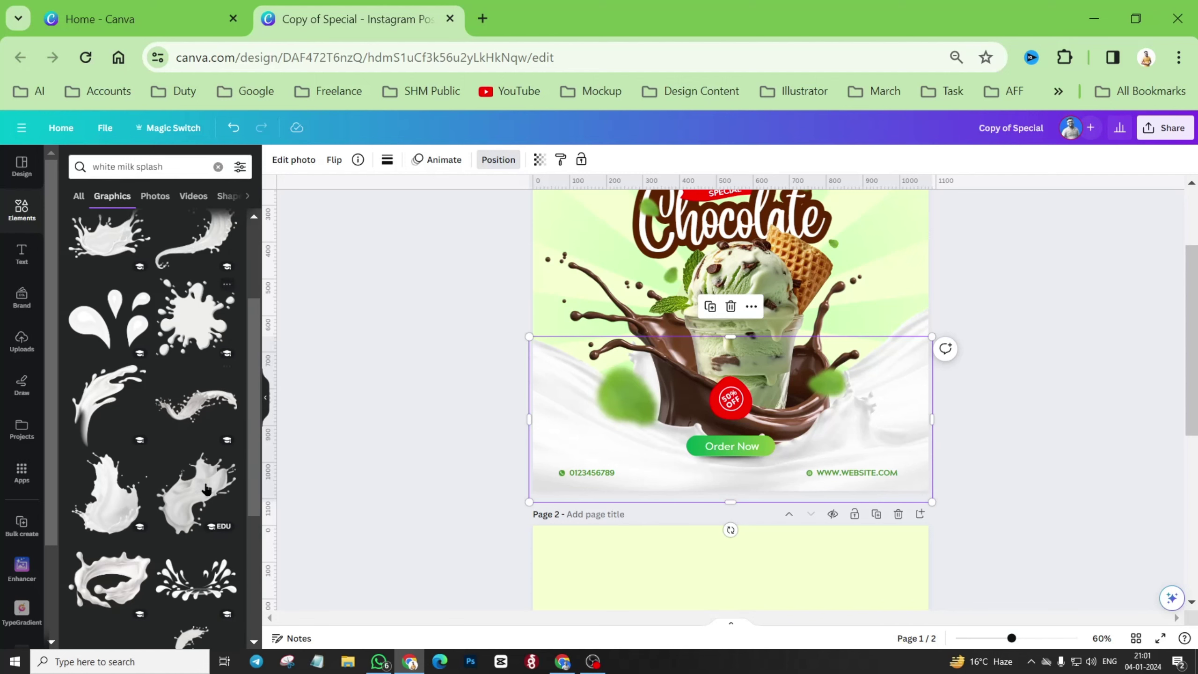
{"action": "scroll", "coordinate": [185, 507], "scroll_direction": "down", "scroll_amount": 2}
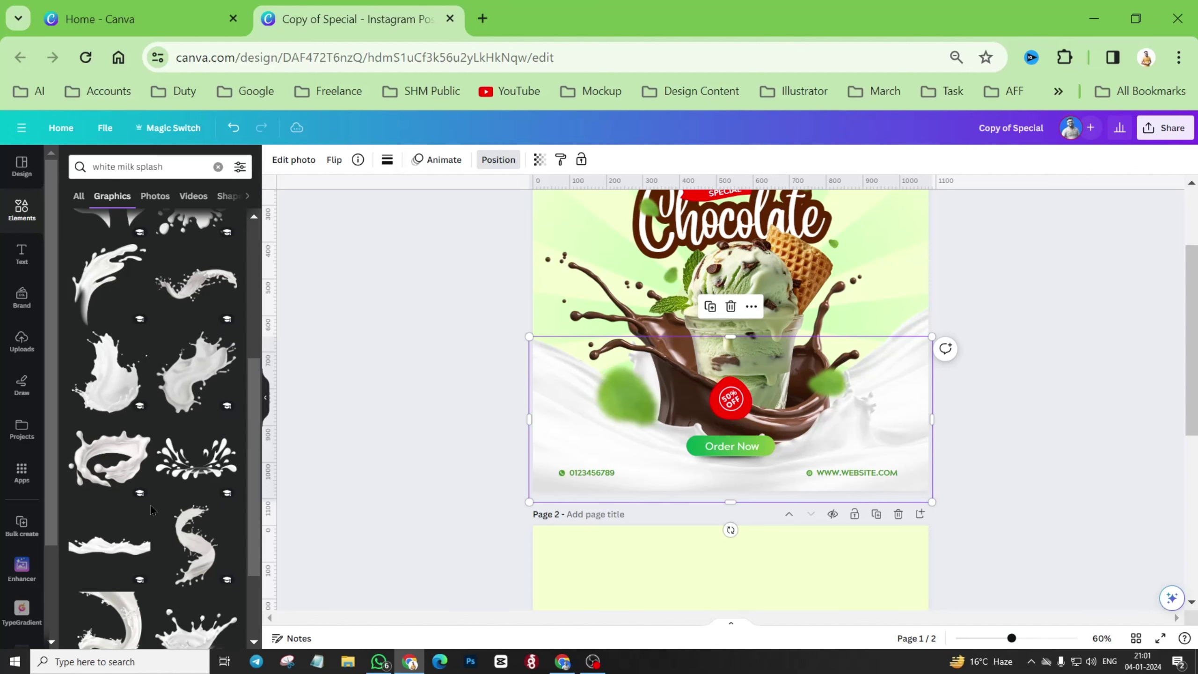
{"action": "scroll", "coordinate": [152, 510], "scroll_direction": "down", "scroll_amount": 4}
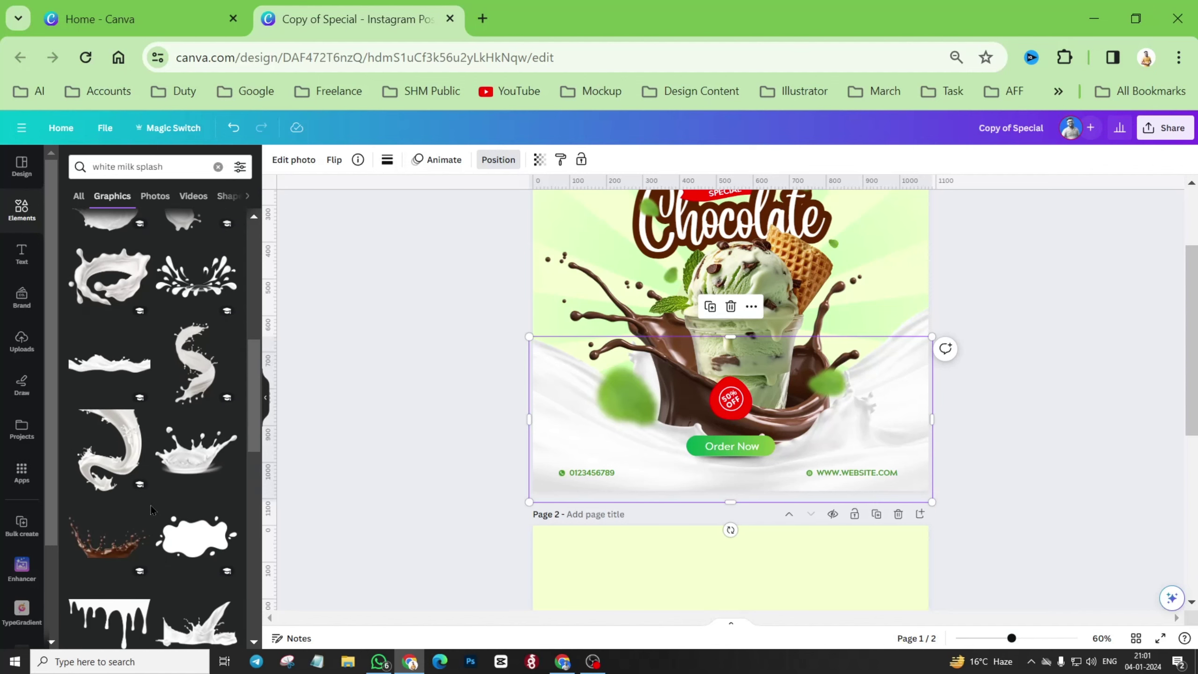
{"action": "scroll", "coordinate": [151, 510], "scroll_direction": "down", "scroll_amount": 4}
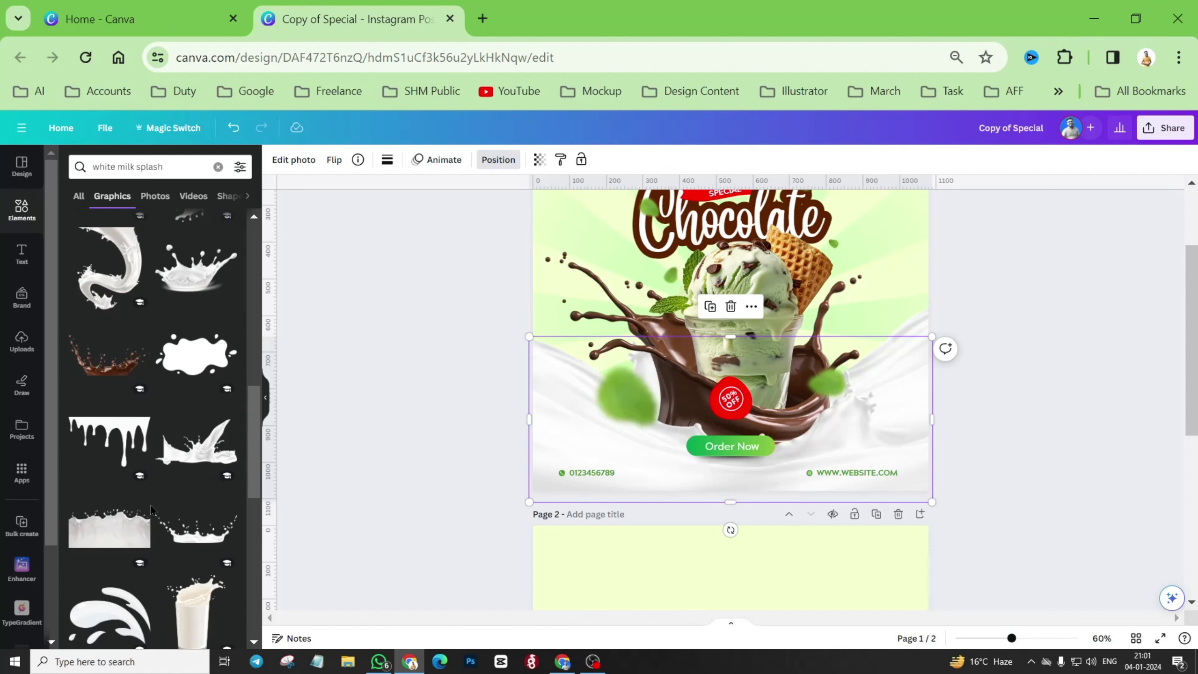
{"action": "scroll", "coordinate": [151, 509], "scroll_direction": "down", "scroll_amount": 2}
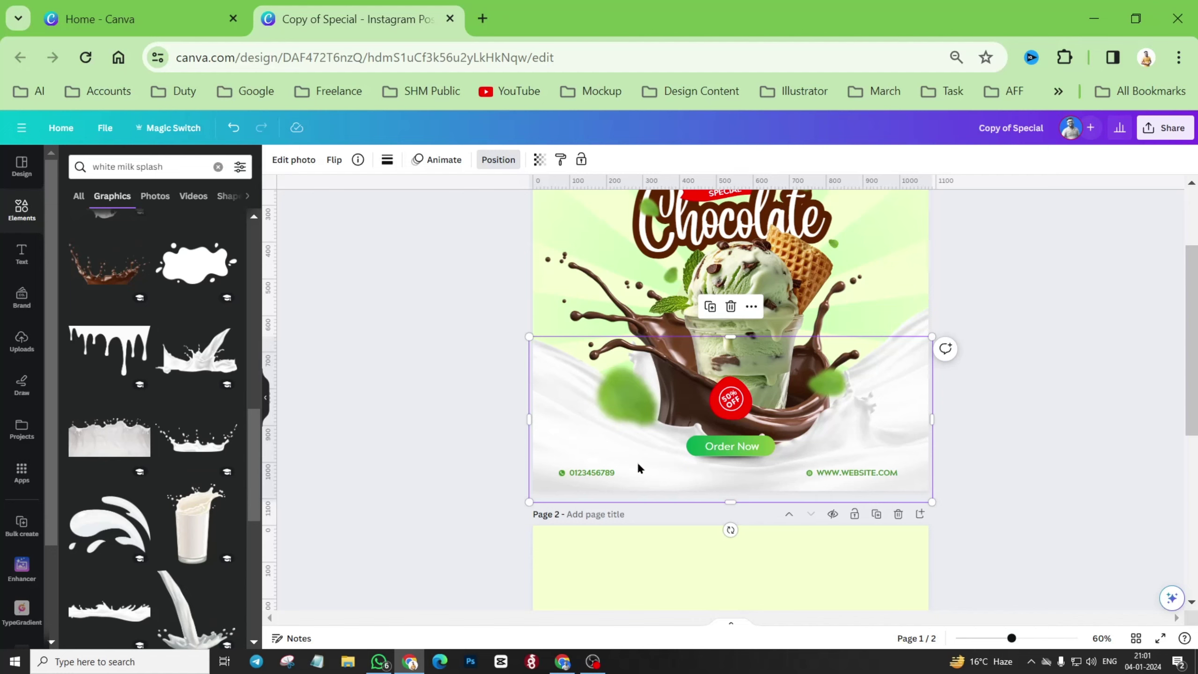
Try the flat white blob and the pouring milk splash graphics over the cup's base on the second page, removing each one.
{"action": "scroll", "coordinate": [638, 467], "scroll_direction": "down", "scroll_amount": 5}
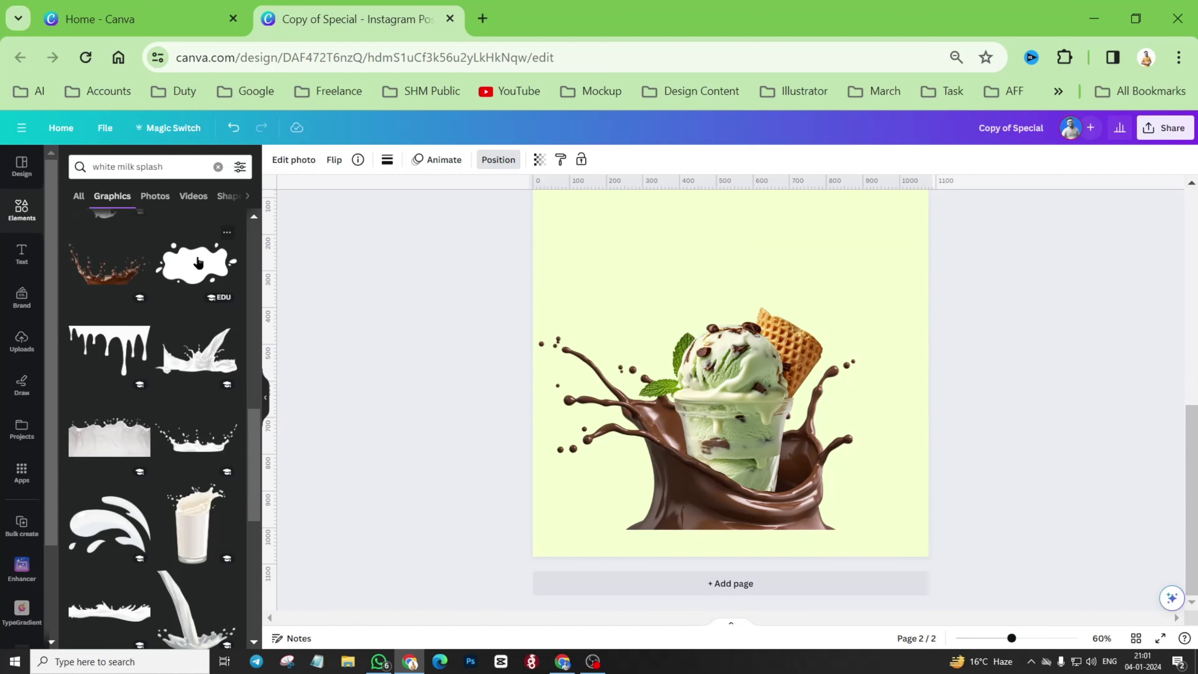
{"action": "left_click", "coordinate": [198, 262]}
{"action": "left_click_drag", "start_coordinate": [721, 340], "coordinate": [736, 501]}
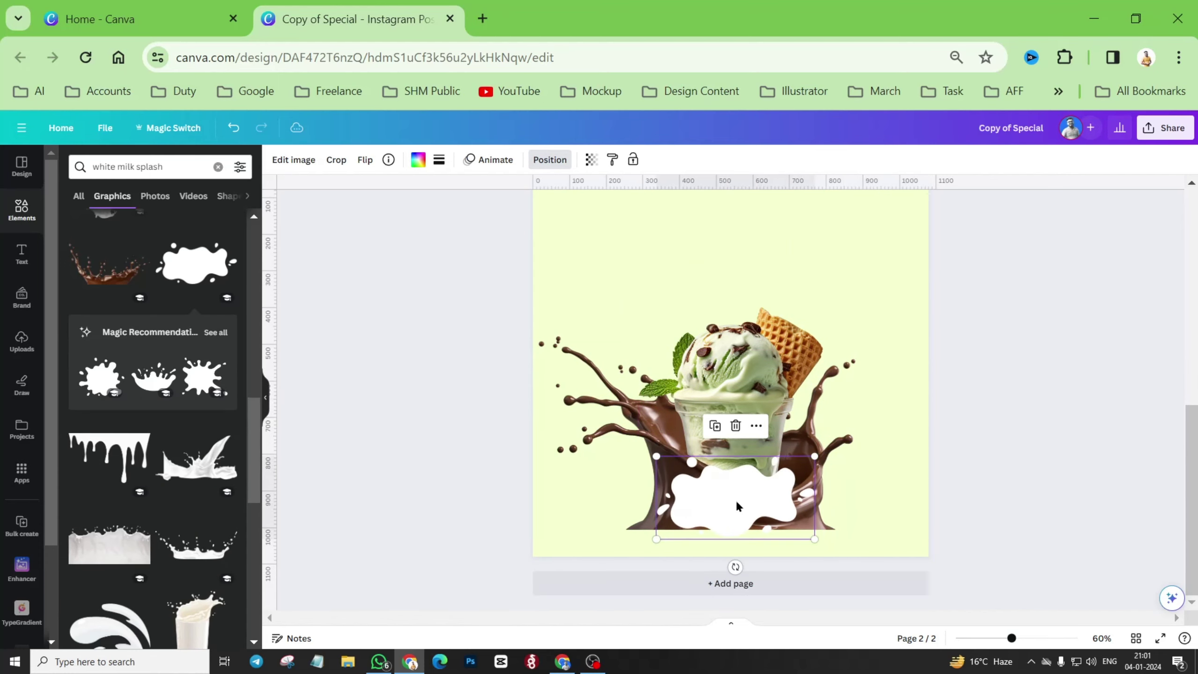
{"action": "left_click", "coordinate": [735, 426]}
{"action": "left_click", "coordinate": [210, 456]}
{"action": "left_click_drag", "start_coordinate": [744, 419], "coordinate": [733, 516]}
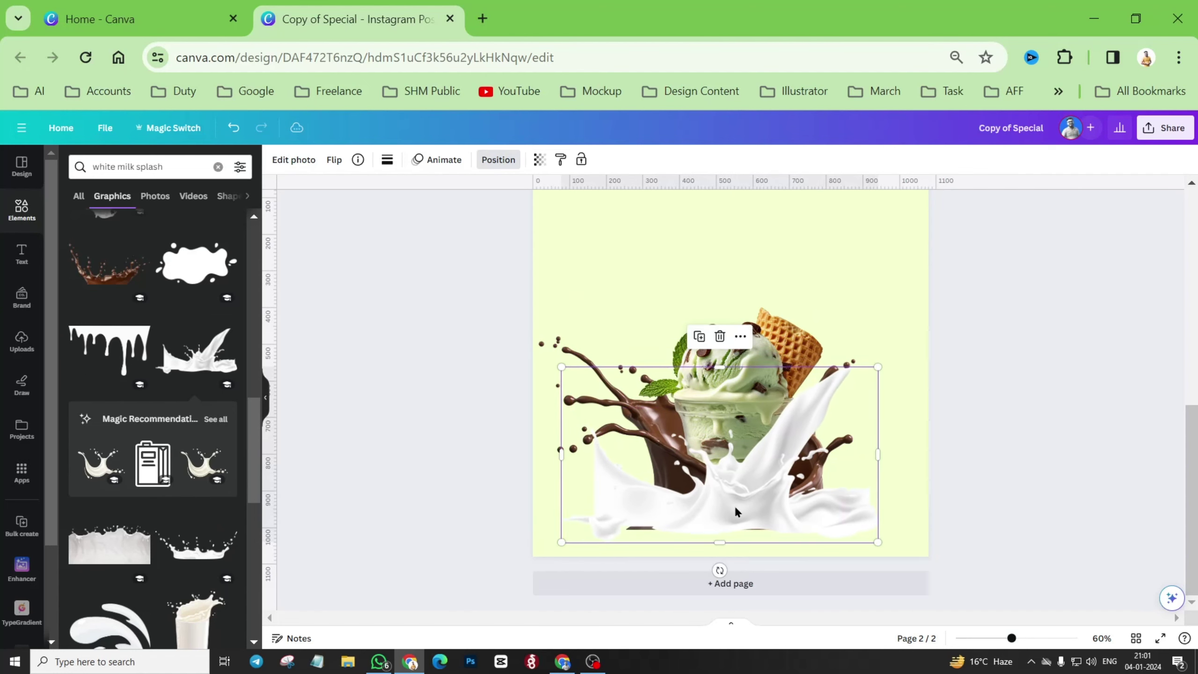
{"action": "left_click", "coordinate": [720, 336]}
Look through the photo results for a suitable white milk splash.
{"action": "scroll", "coordinate": [208, 560], "scroll_direction": "up", "scroll_amount": 10}
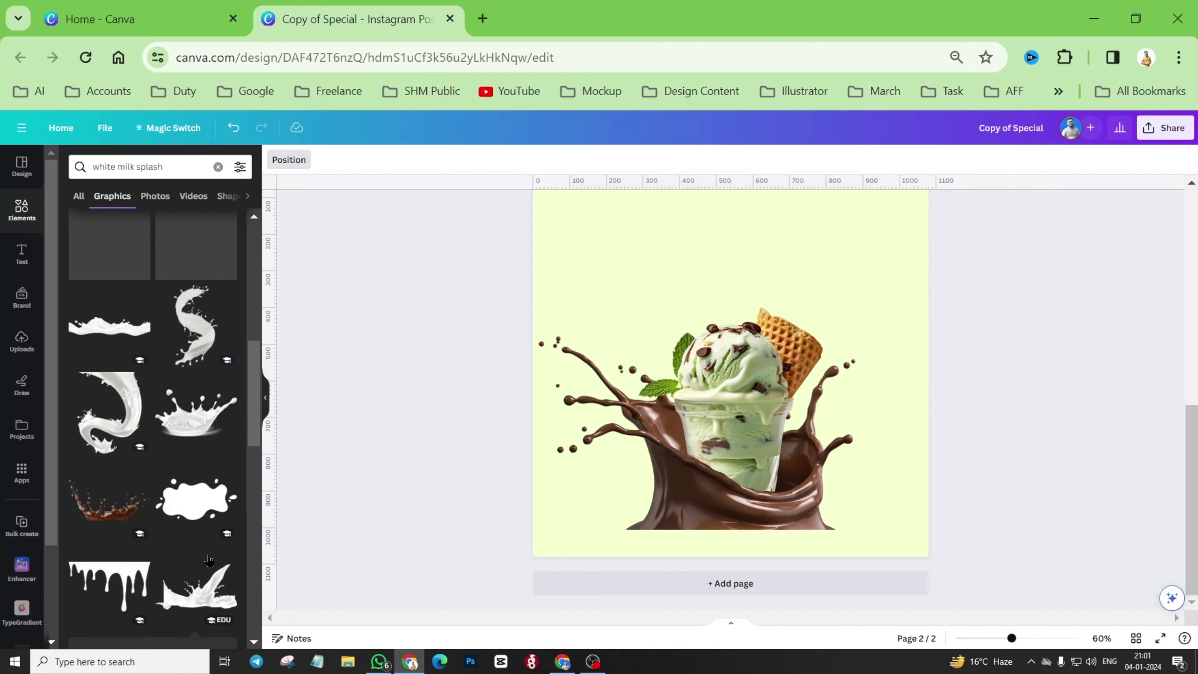
{"action": "scroll", "coordinate": [209, 560], "scroll_direction": "up", "scroll_amount": 5}
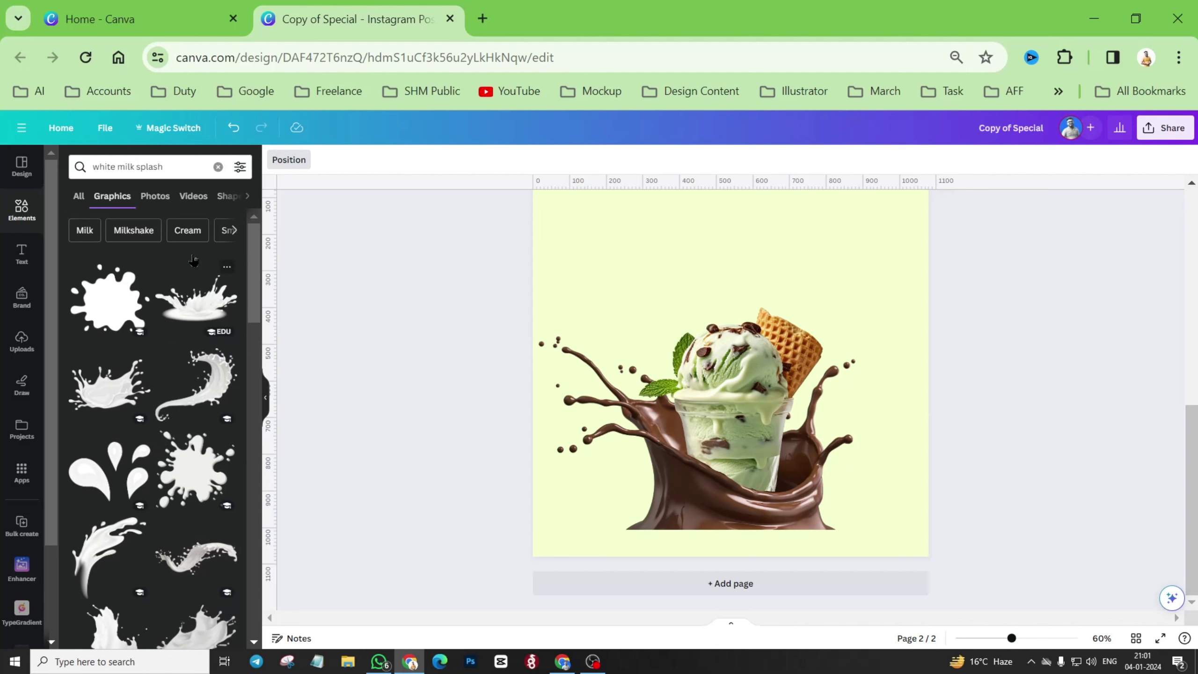
{"action": "left_click", "coordinate": [158, 200]}
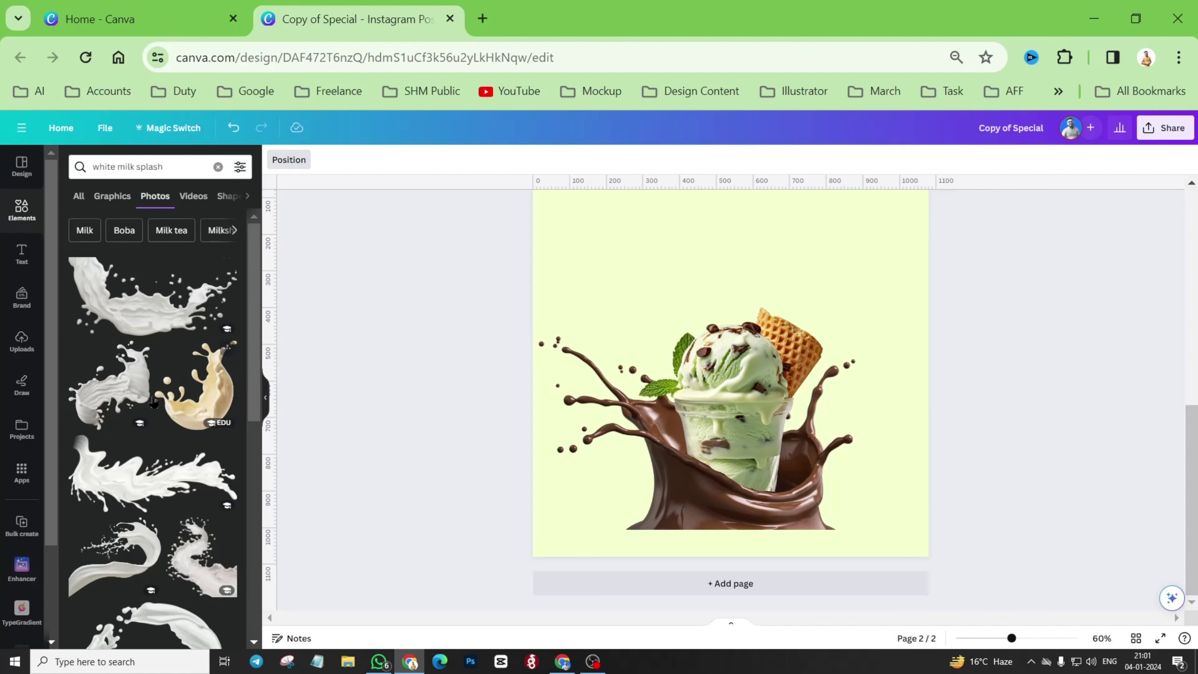
{"action": "scroll", "coordinate": [195, 509], "scroll_direction": "down", "scroll_amount": 4}
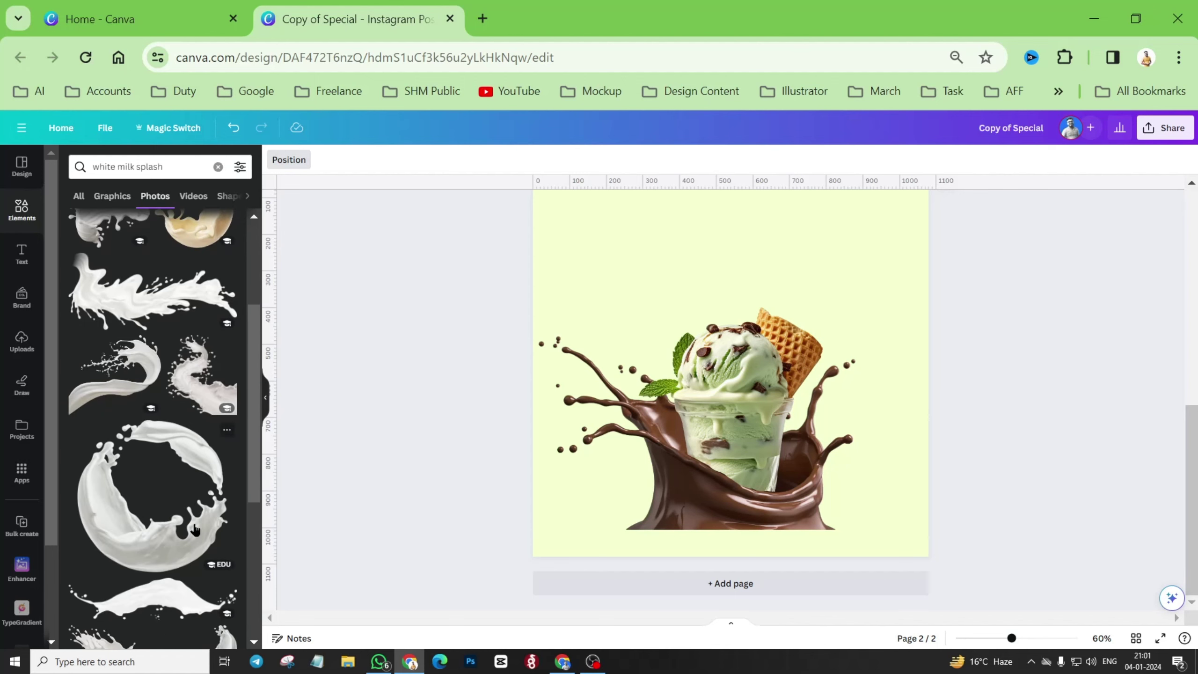
{"action": "scroll", "coordinate": [196, 509], "scroll_direction": "down", "scroll_amount": 4}
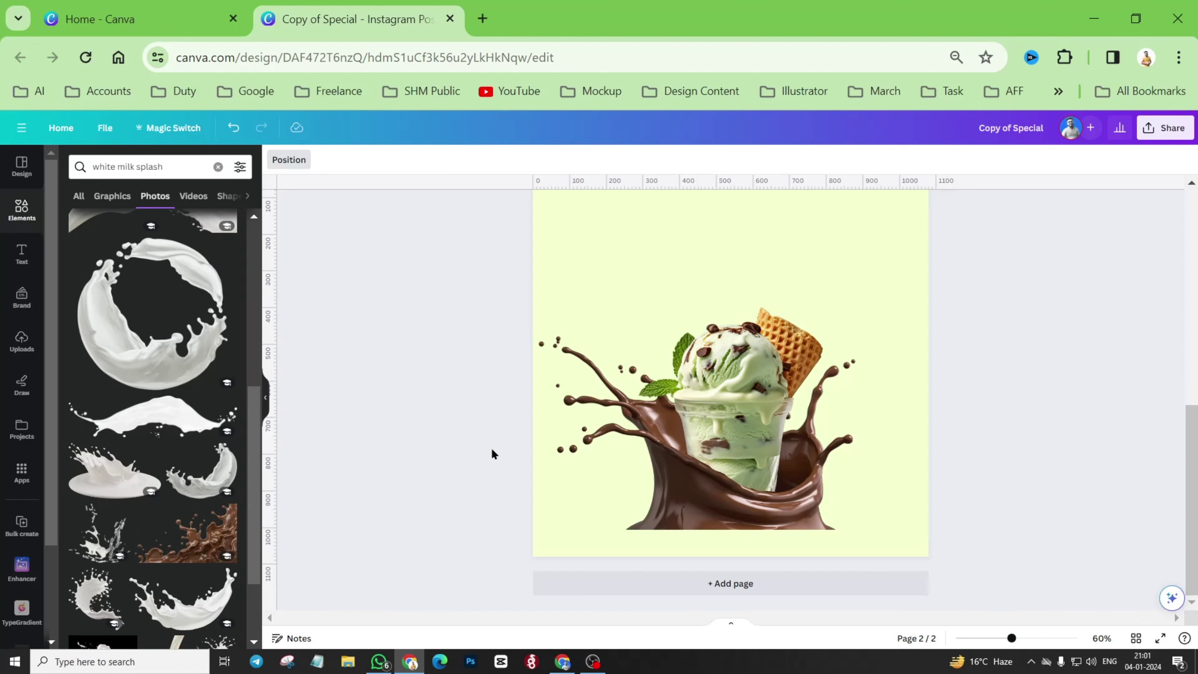
Copy the white milk image from the first page to the second page and shift it slightly down and left below the cup.
{"action": "scroll", "coordinate": [490, 446], "scroll_direction": "up", "scroll_amount": 5}
{"action": "left_click", "coordinate": [541, 332]}
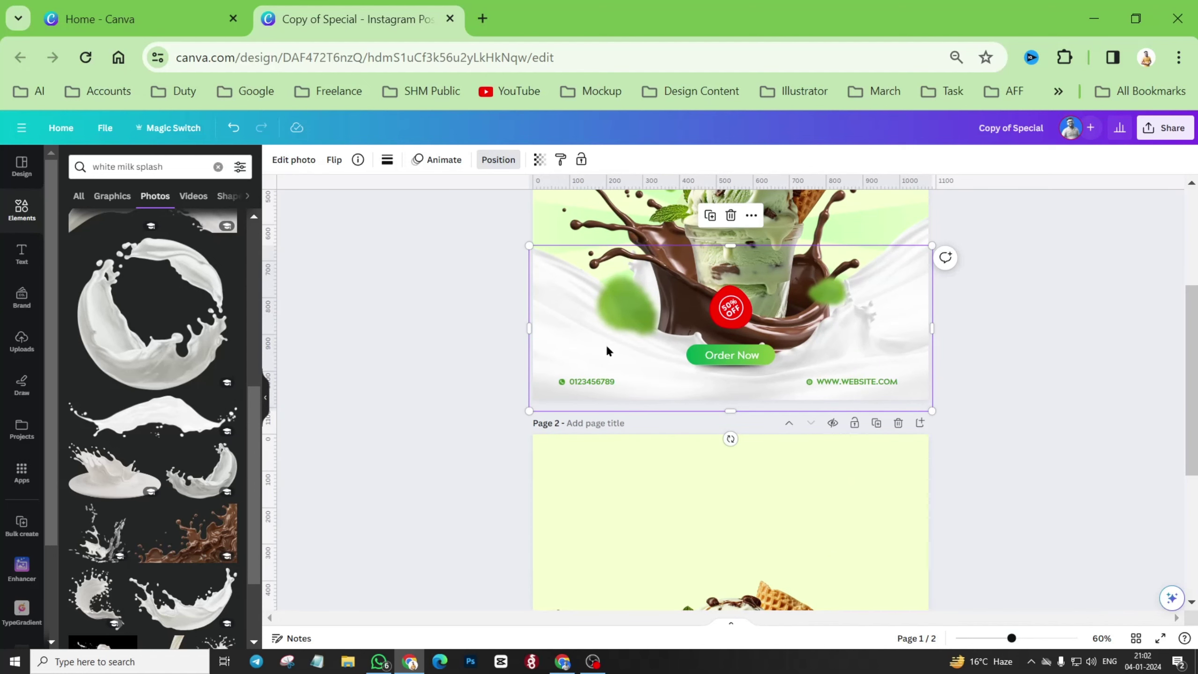
{"action": "scroll", "coordinate": [606, 343], "scroll_direction": "down", "scroll_amount": 5}
{"action": "left_click", "coordinate": [585, 286]}
{"action": "key", "text": "ctrl+v"}
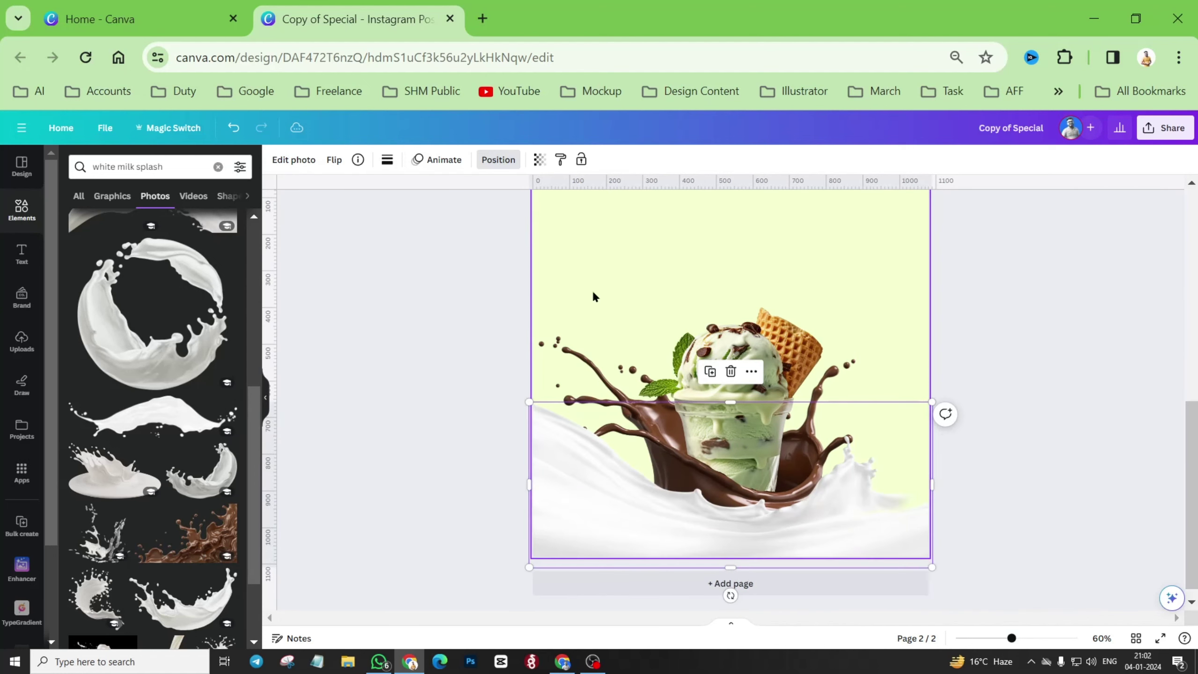
{"action": "mouse_move", "coordinate": [841, 498]}
{"action": "left_mouse_down"}
{"action": "mouse_move", "coordinate": [834, 525]}
{"action": "mouse_move", "coordinate": [831, 509]}
{"action": "left_mouse_up"}
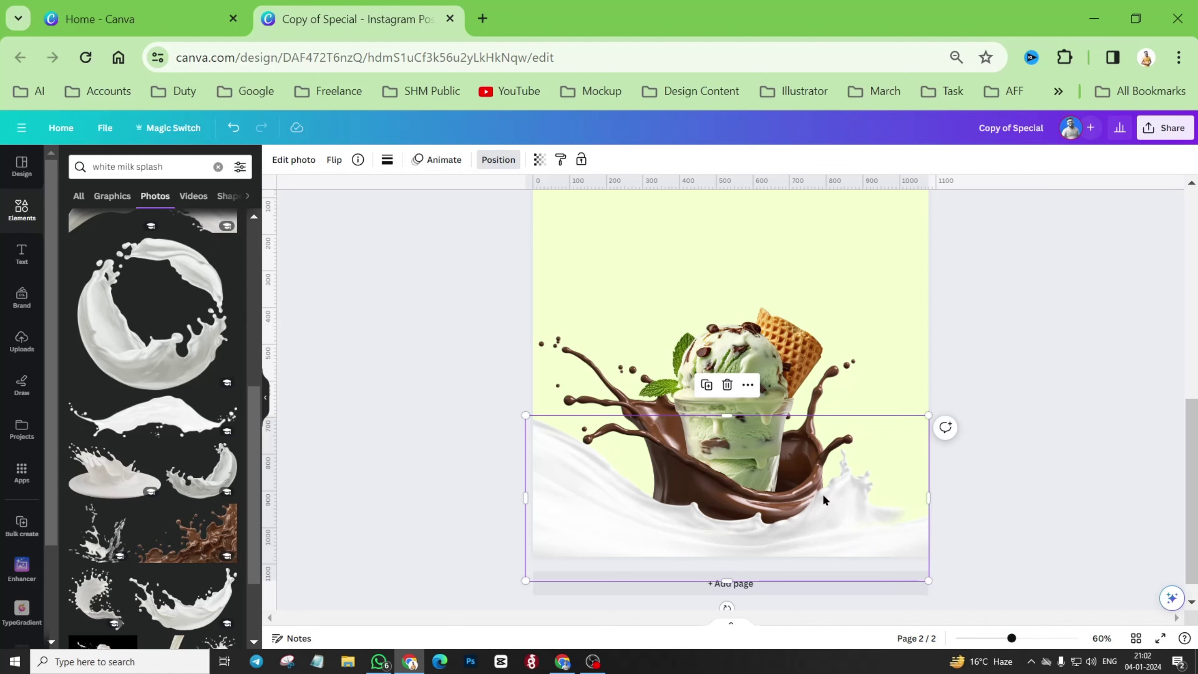
Duplicate the milk image, flip the copy horizontally, and place it over the lower part of the second page.
{"action": "left_click", "coordinate": [706, 385]}
{"action": "left_click_drag", "start_coordinate": [705, 425], "coordinate": [702, 321]}
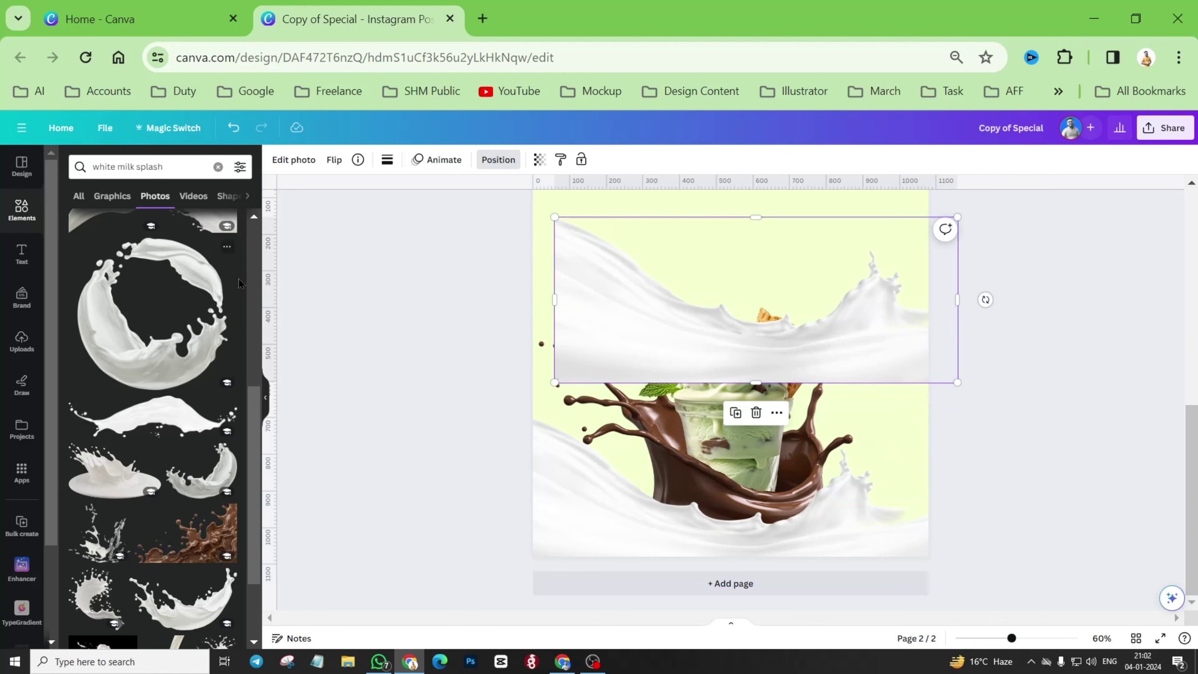
{"action": "left_click", "coordinate": [333, 165]}
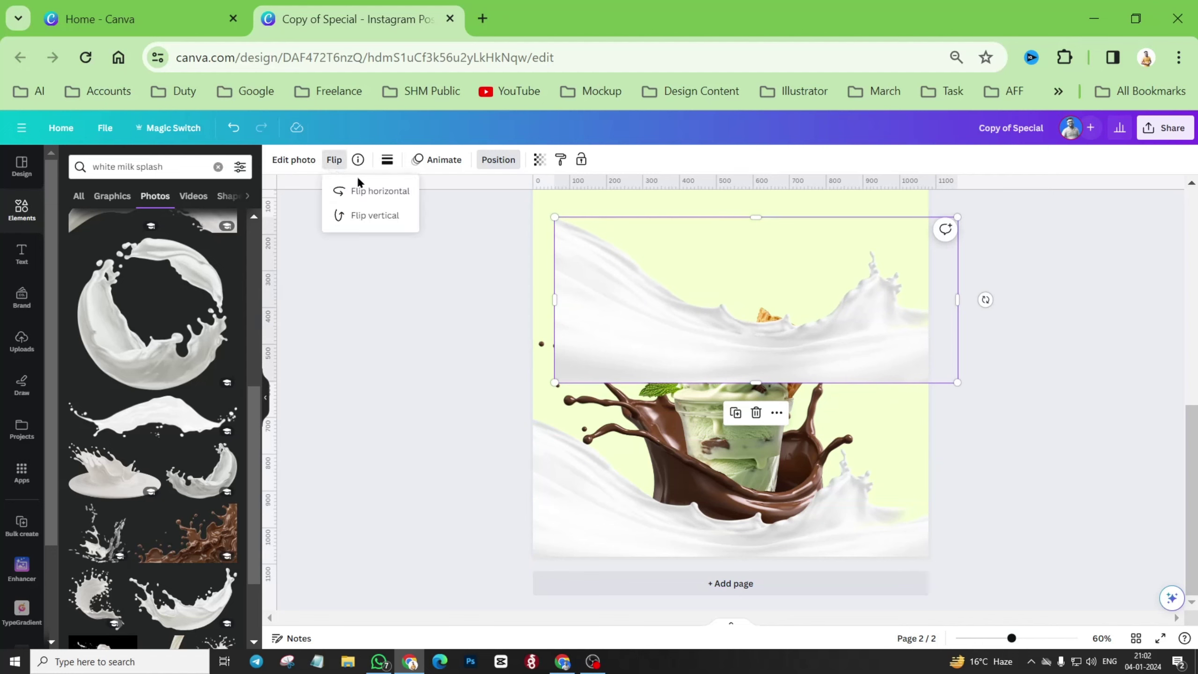
{"action": "left_click", "coordinate": [375, 192]}
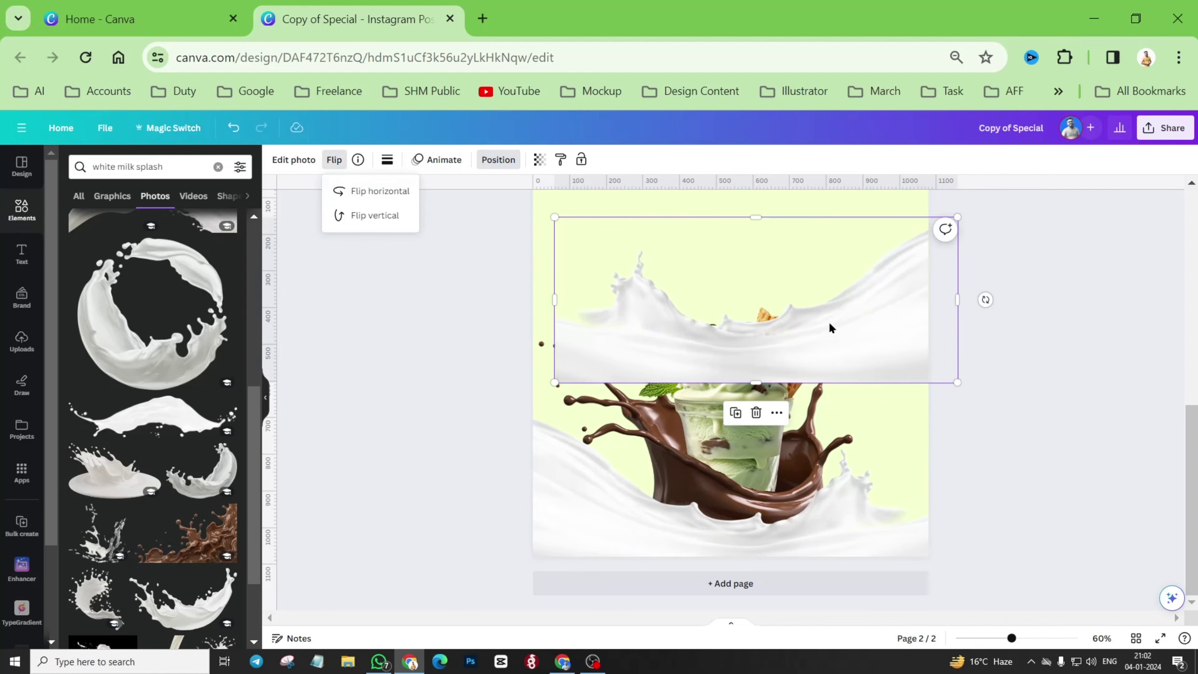
{"action": "left_click_drag", "start_coordinate": [829, 326], "coordinate": [815, 483]}
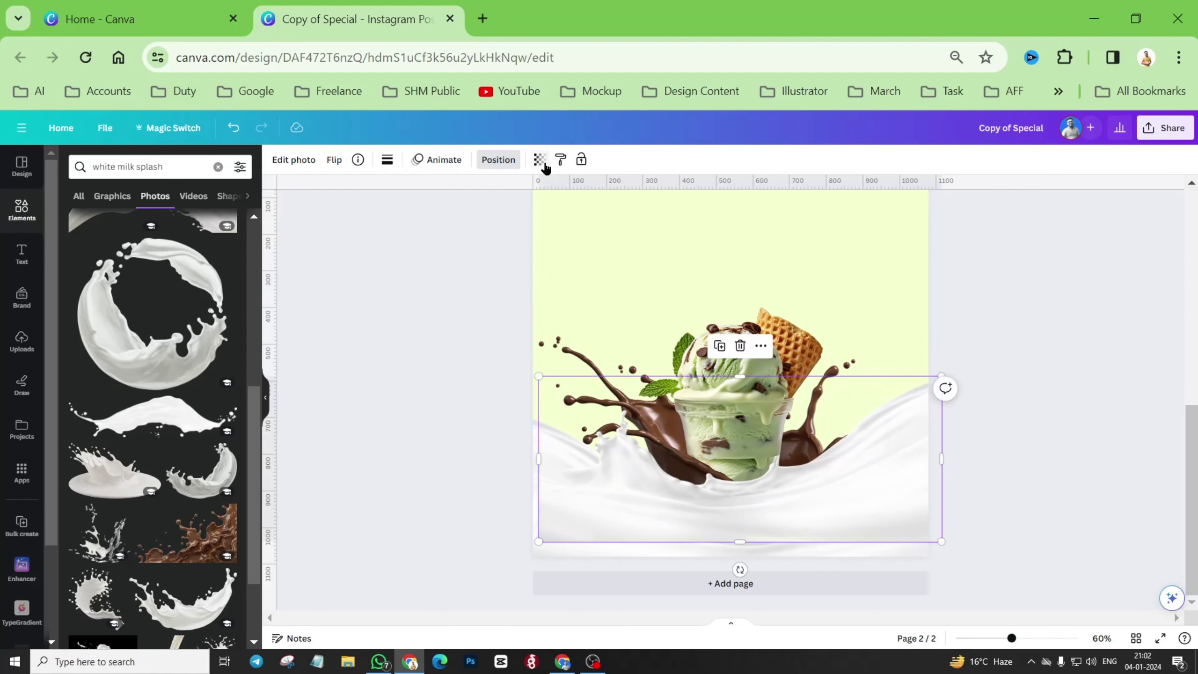
Send the flipped milk copy to the back and move it up and right to X 42.5 px, Y 540 px.
{"action": "left_click", "coordinate": [481, 162]}
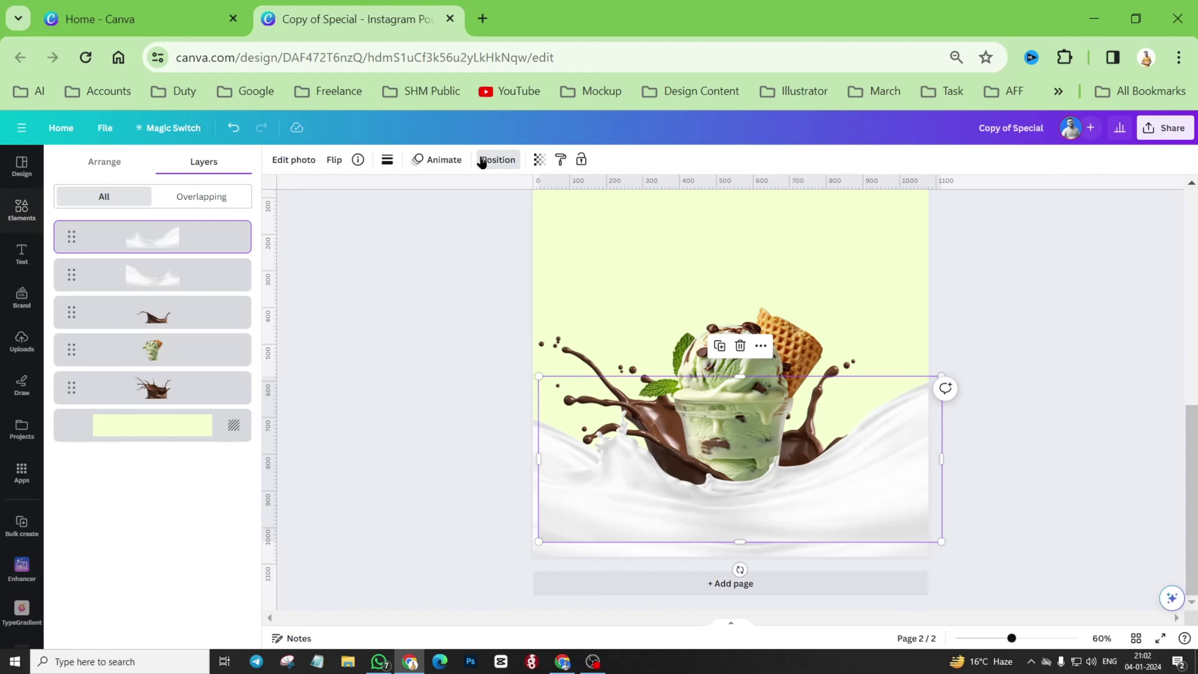
{"action": "left_click", "coordinate": [106, 162]}
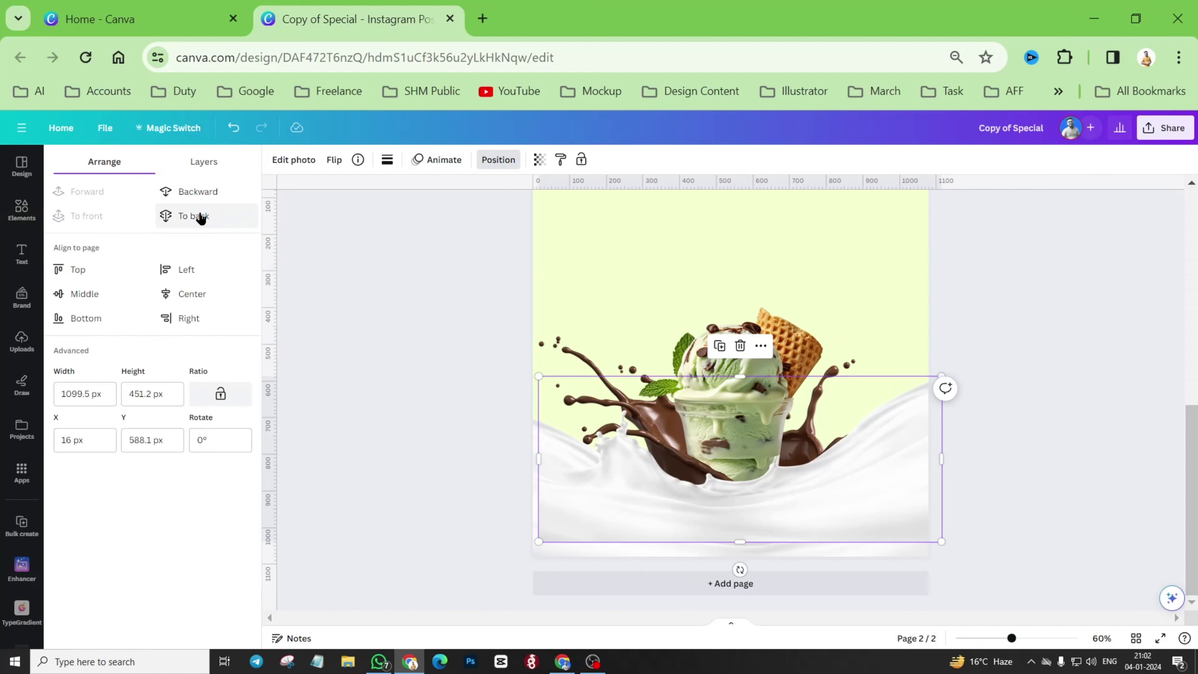
{"action": "left_click", "coordinate": [198, 216]}
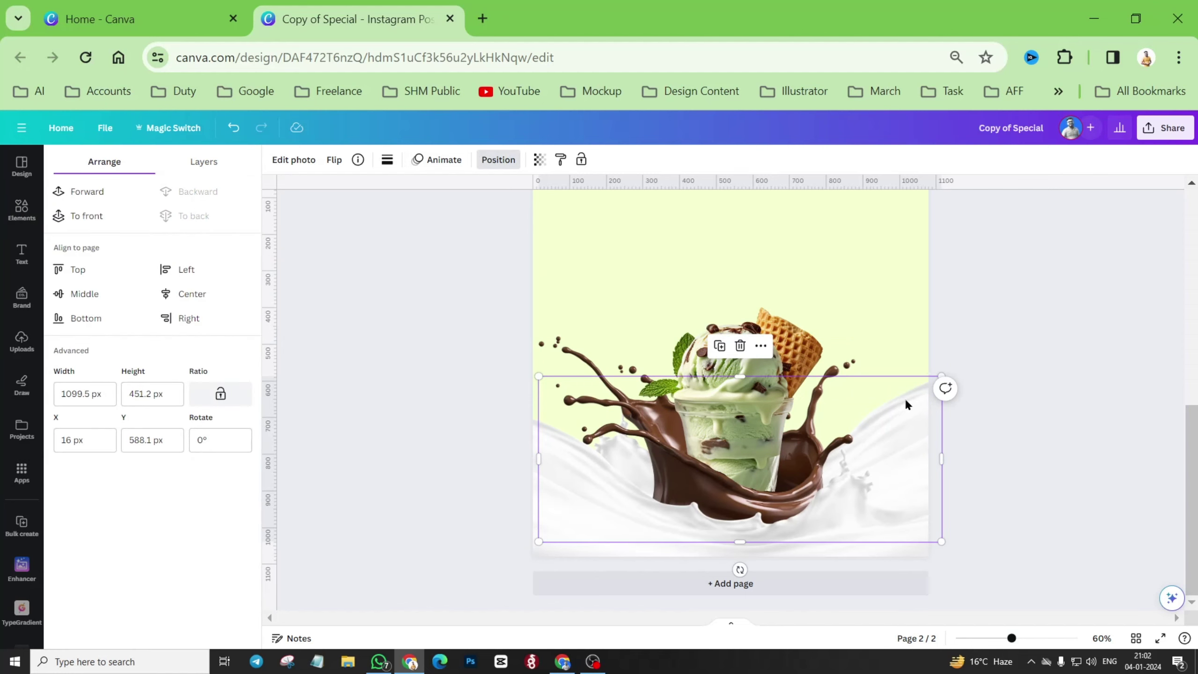
{"action": "mouse_move", "coordinate": [904, 399]}
{"action": "left_mouse_down"}
{"action": "mouse_move", "coordinate": [882, 288]}
{"action": "mouse_move", "coordinate": [893, 289]}
{"action": "mouse_move", "coordinate": [914, 382]}
{"action": "left_mouse_up"}
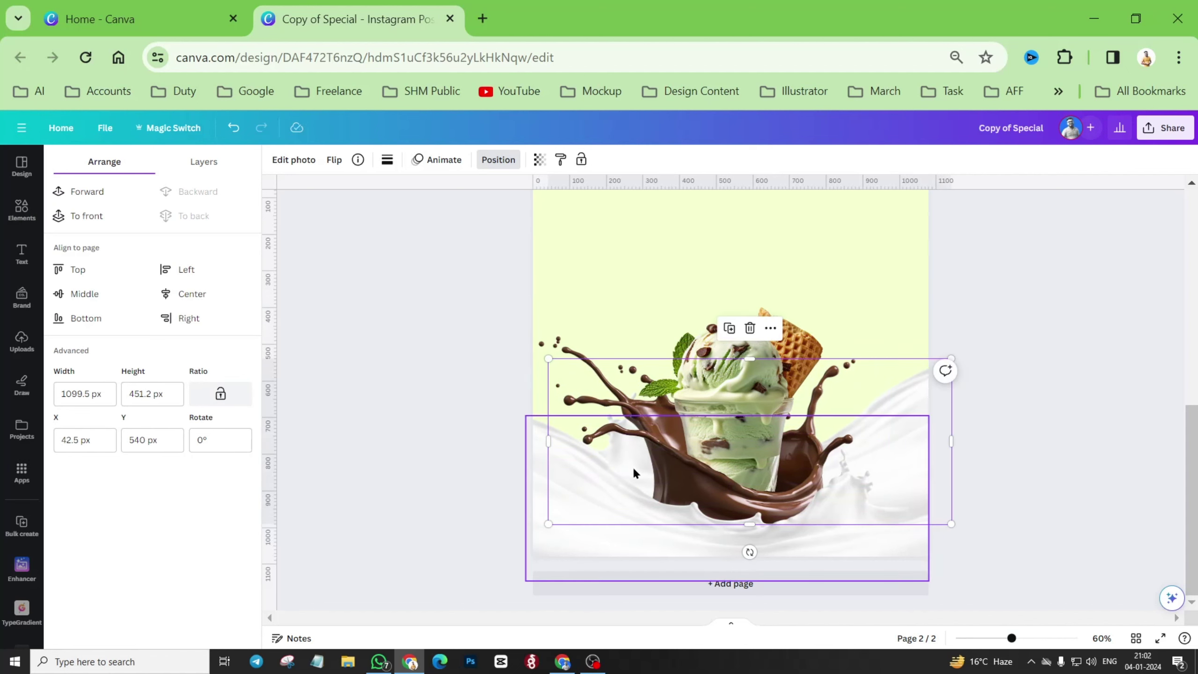
{"action": "left_click", "coordinate": [888, 291]}
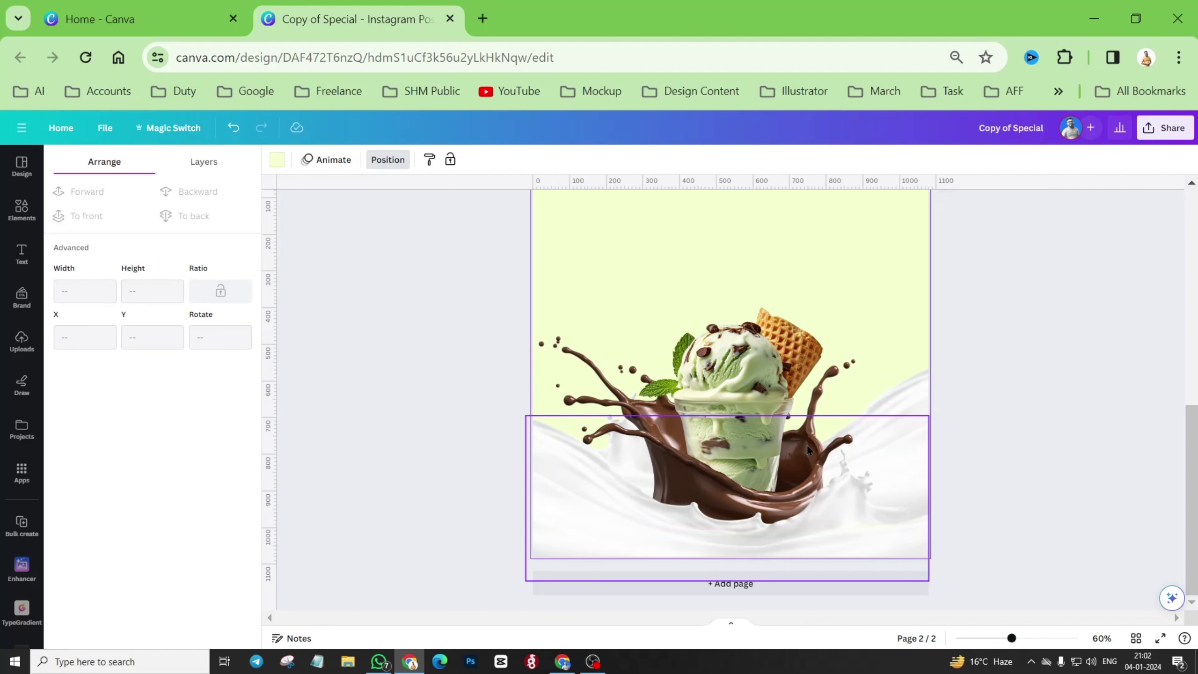
Check the font used for the "Chocolate" title on the first page.
{"action": "scroll", "coordinate": [766, 408], "scroll_direction": "up", "scroll_amount": 5}
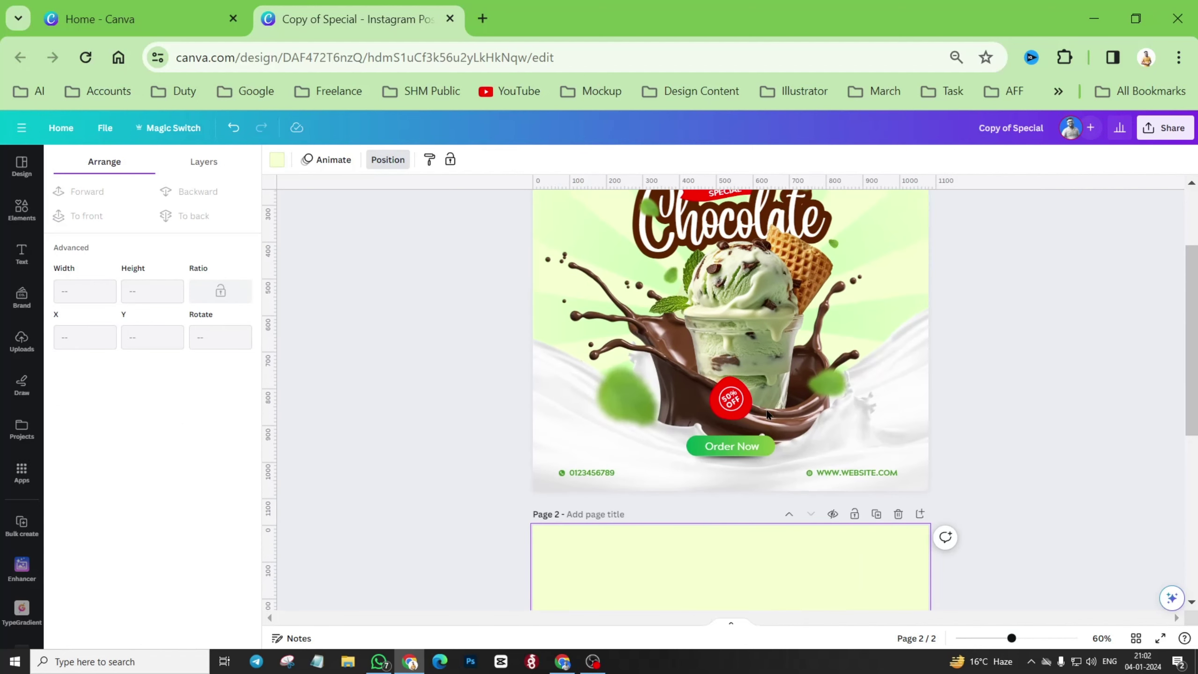
{"action": "scroll", "coordinate": [767, 413], "scroll_direction": "up", "scroll_amount": 2}
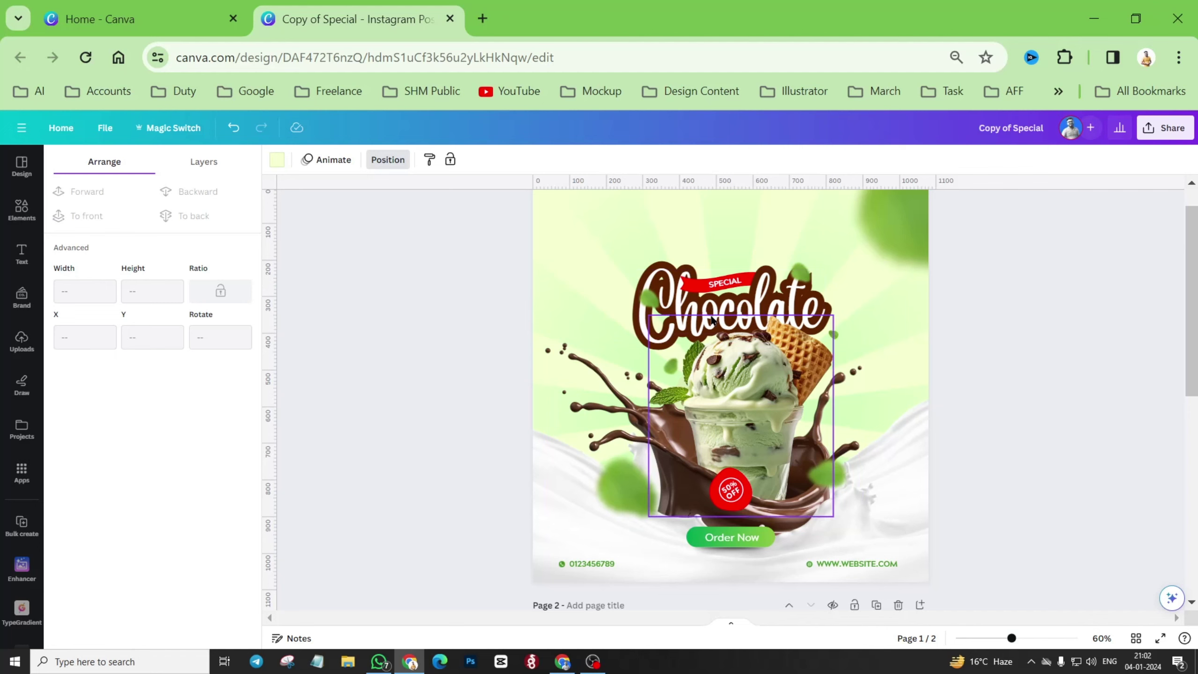
{"action": "left_click", "coordinate": [779, 312]}
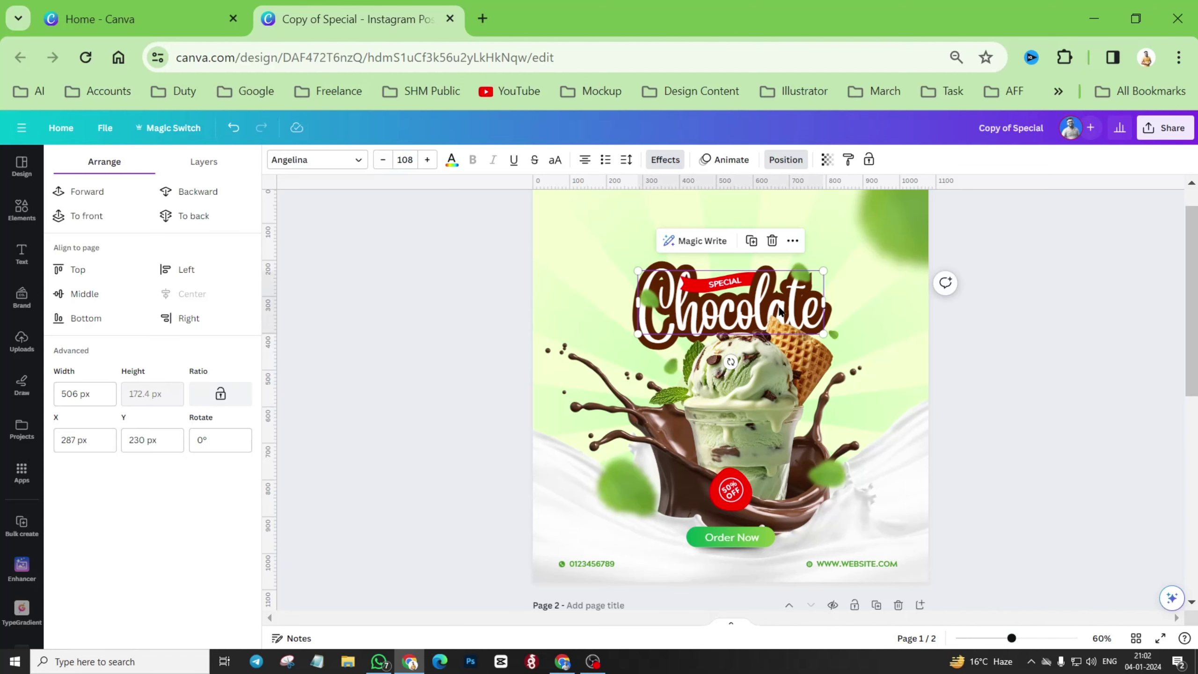
{"action": "left_click", "coordinate": [302, 166]}
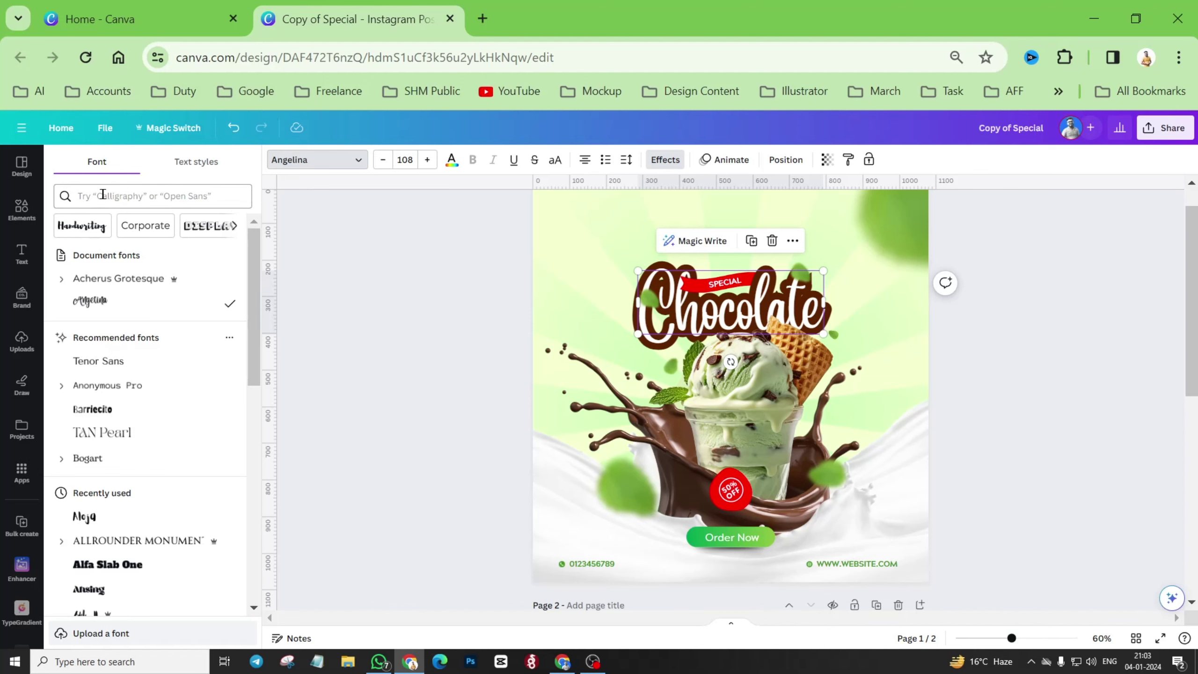
Add a heading reading "Chocolate" to the empty area above the ice cream on the second page.
{"action": "scroll", "coordinate": [763, 395], "scroll_direction": "down", "scroll_amount": 5}
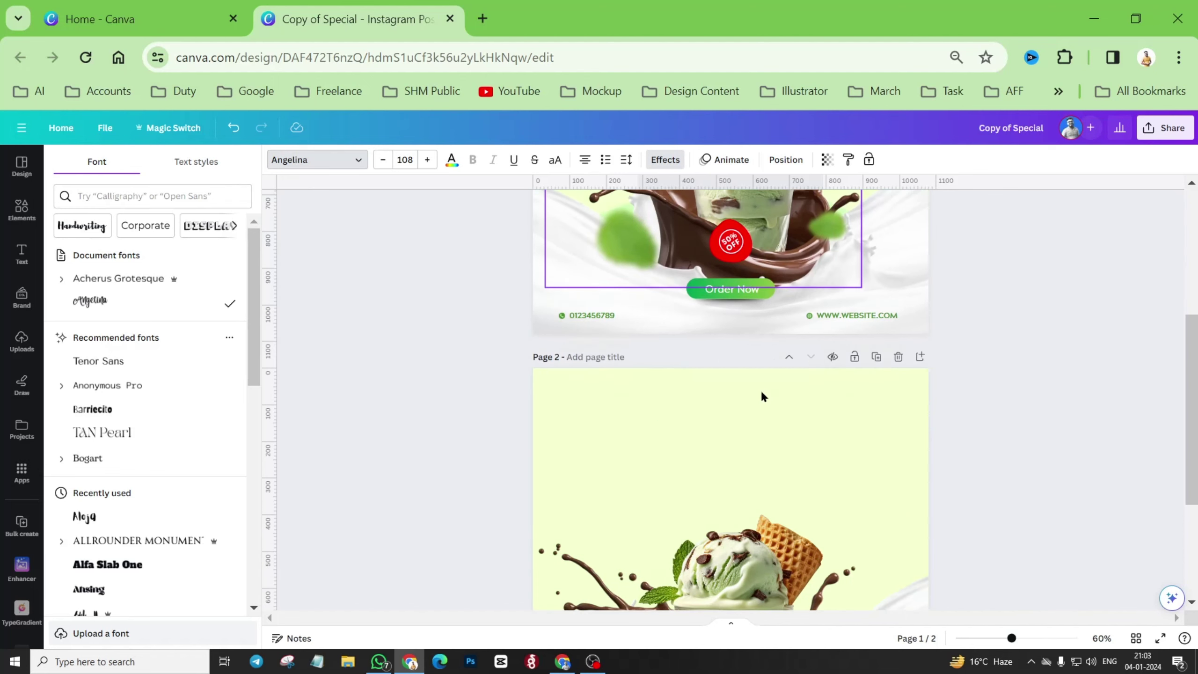
{"action": "scroll", "coordinate": [762, 395], "scroll_direction": "down", "scroll_amount": 2}
{"action": "left_click", "coordinate": [596, 323]}
{"action": "left_click", "coordinate": [19, 255]}
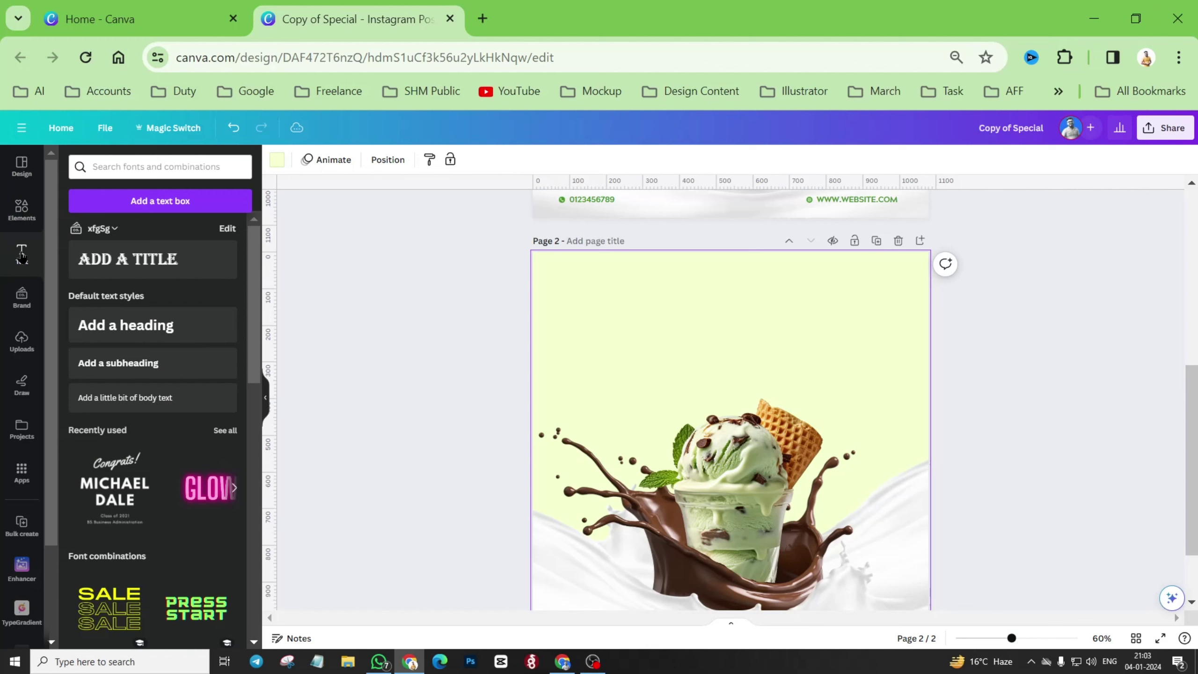
{"action": "left_click_drag", "start_coordinate": [124, 330], "coordinate": [692, 316]}
{"action": "type", "text": "C"}
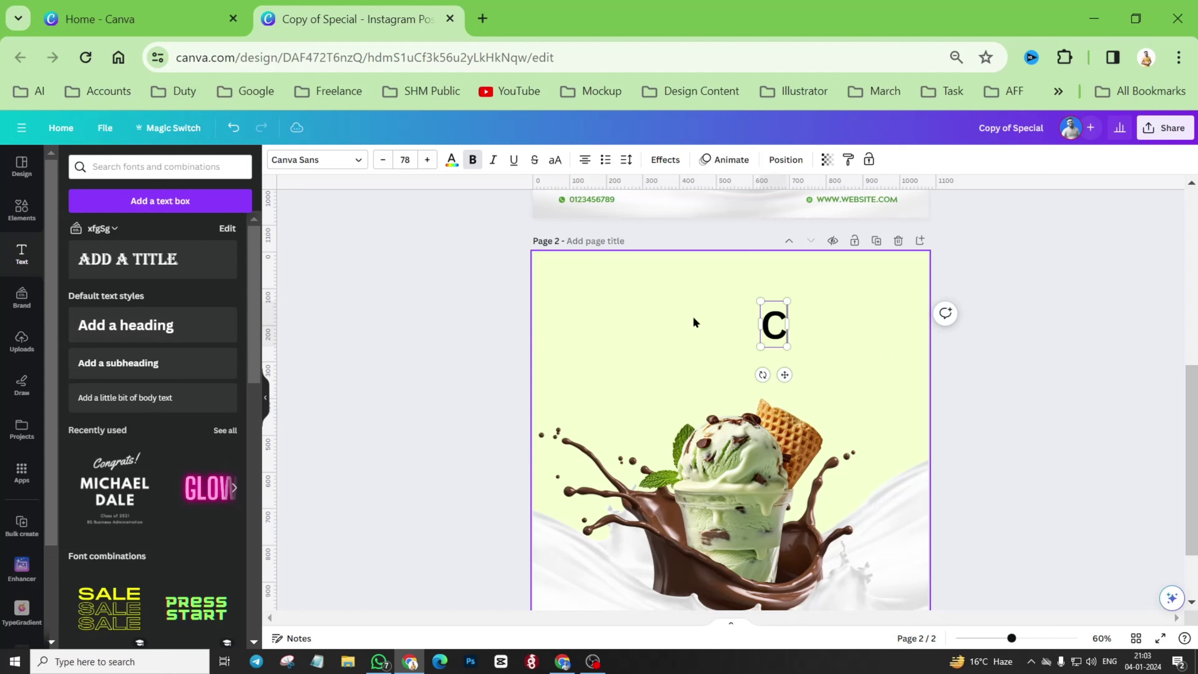
{"action": "type", "text": "hocolate"}
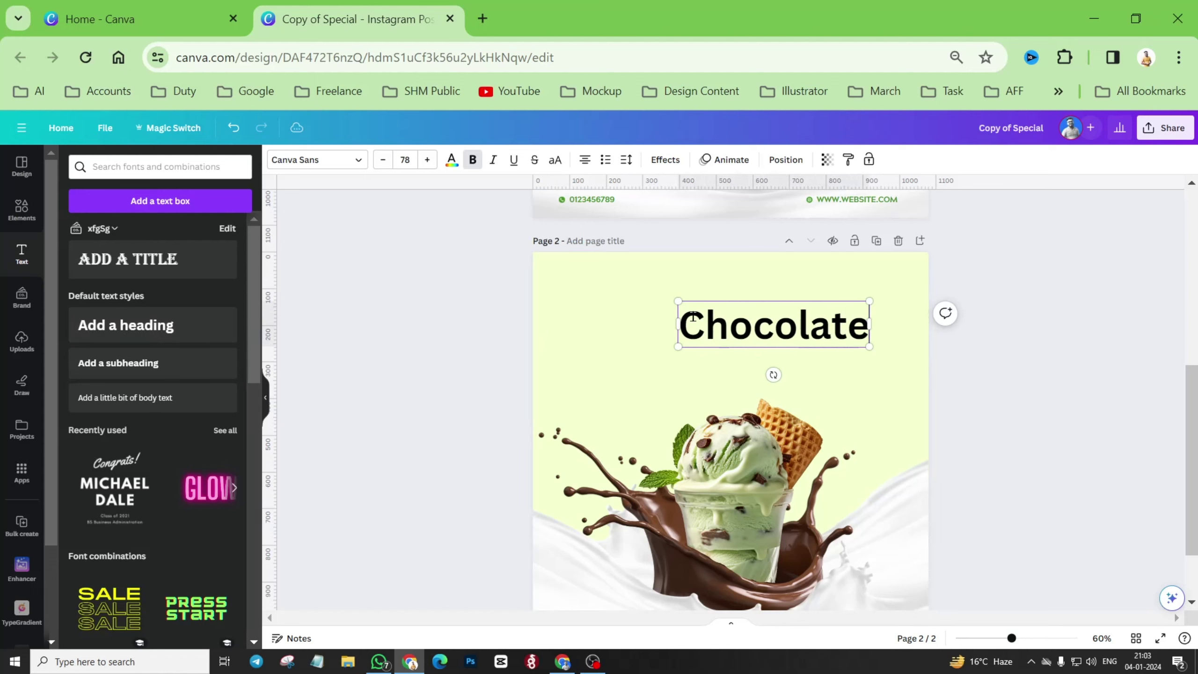
{"action": "key", "text": "Escape"}
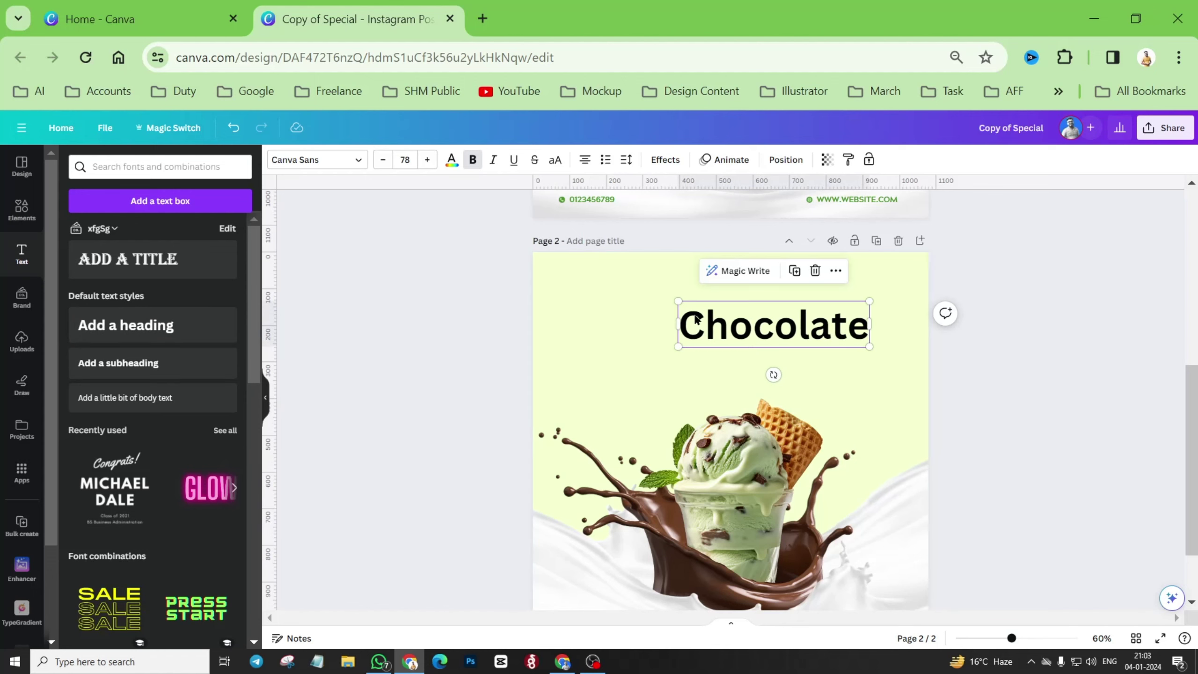
Search the fonts for "angelina" and apply the Angelina font to the second page's "Chocolate" heading.
{"action": "left_click", "coordinate": [345, 160]}
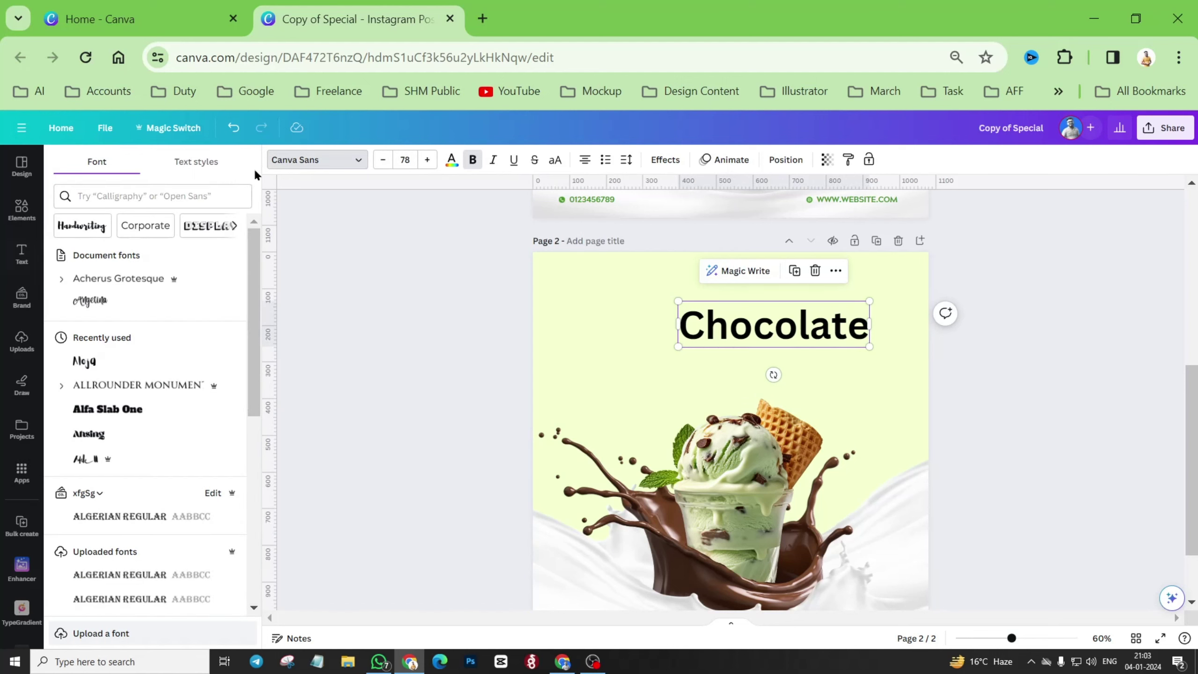
{"action": "left_click", "coordinate": [133, 196]}
{"action": "type", "text": "ar"}
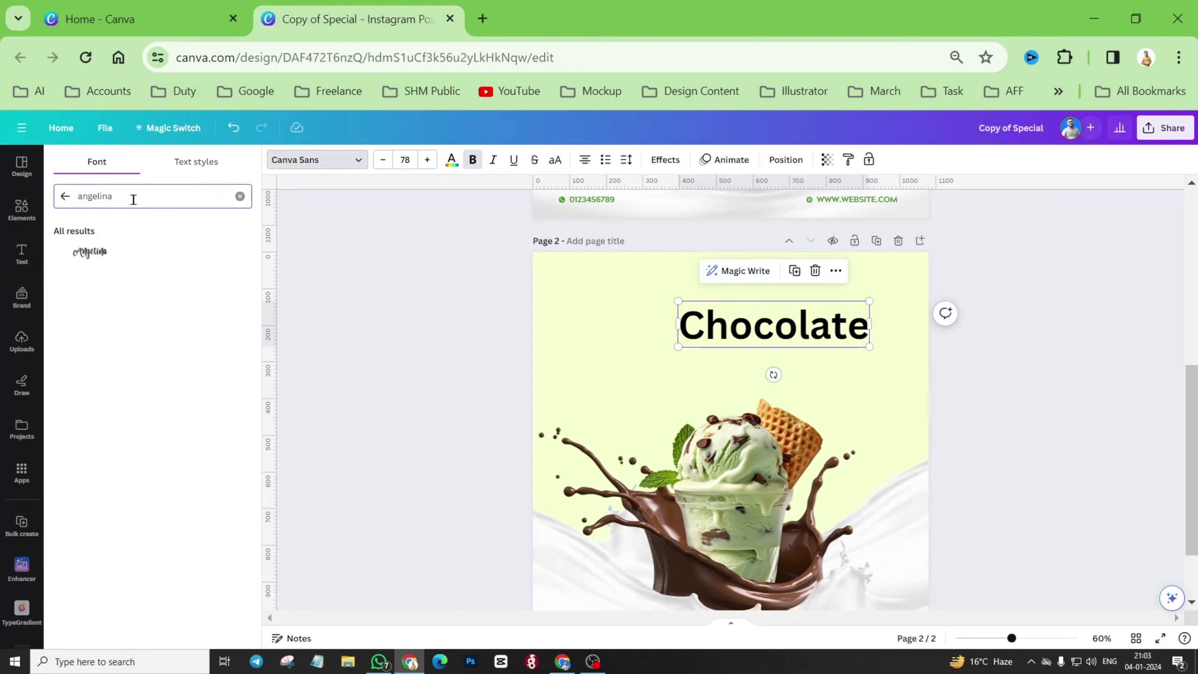
{"action": "left_click", "coordinate": [108, 257]}
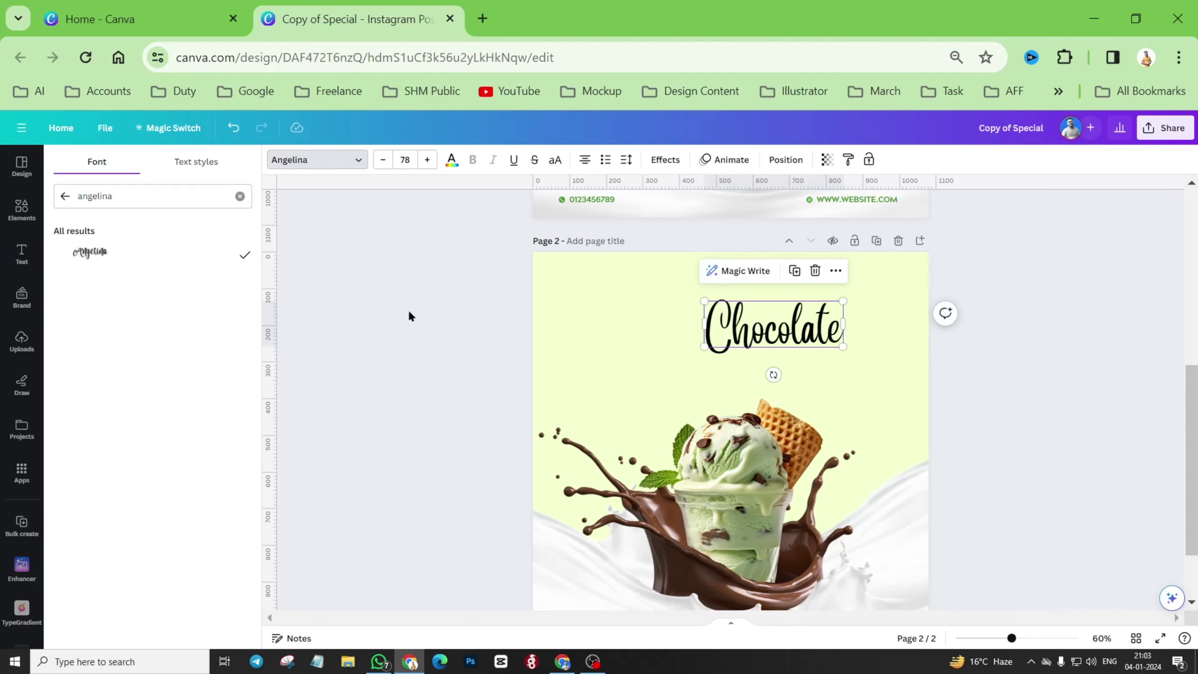
Check the title's font size on the first page and set the second page's "Chocolate" heading to 108.
{"action": "scroll", "coordinate": [798, 339], "scroll_direction": "up", "scroll_amount": 5}
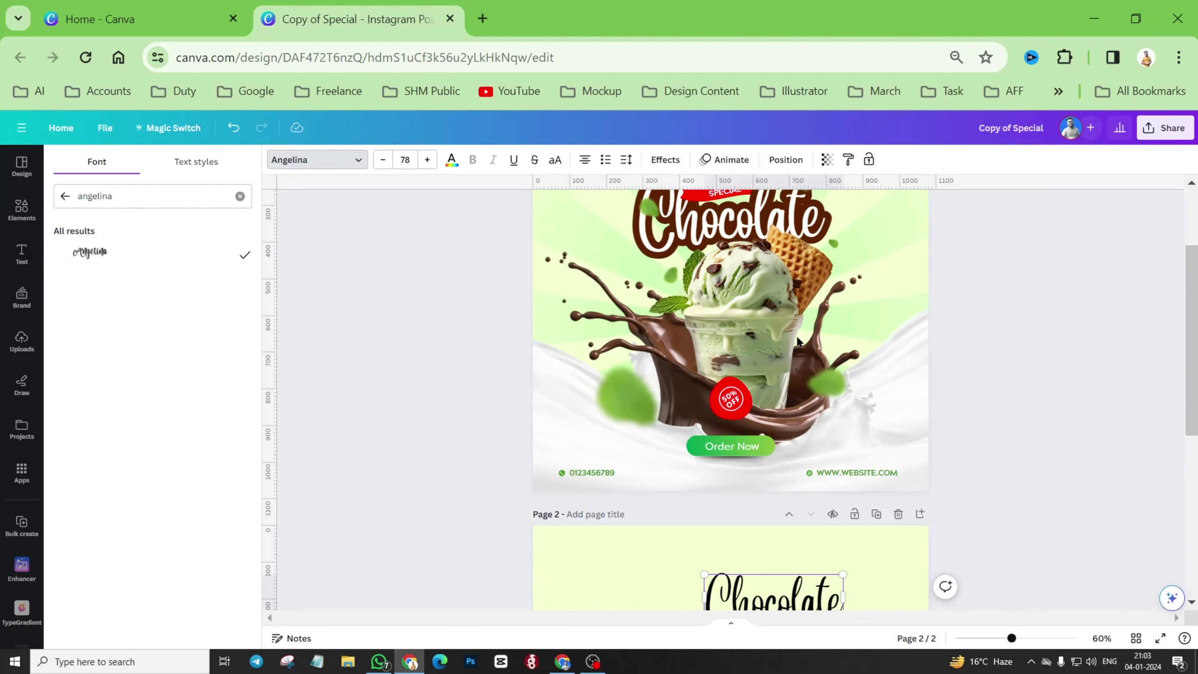
{"action": "left_click", "coordinate": [647, 239]}
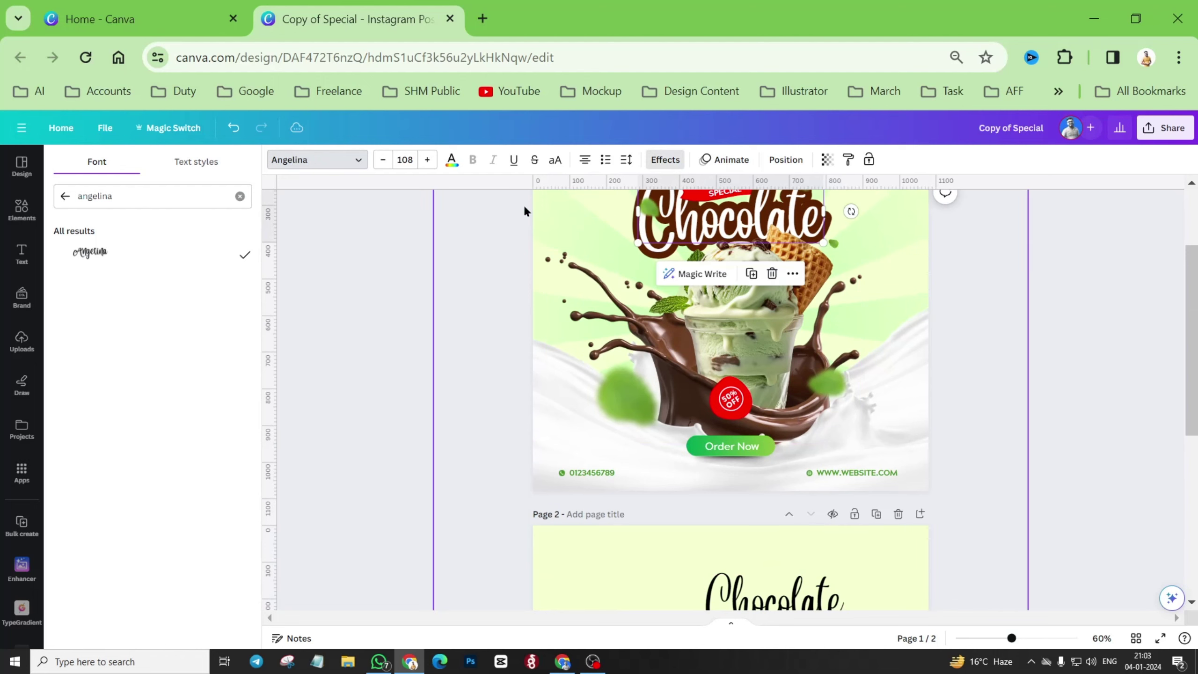
{"action": "scroll", "coordinate": [827, 428], "scroll_direction": "down", "scroll_amount": 5}
{"action": "left_click", "coordinate": [754, 343]}
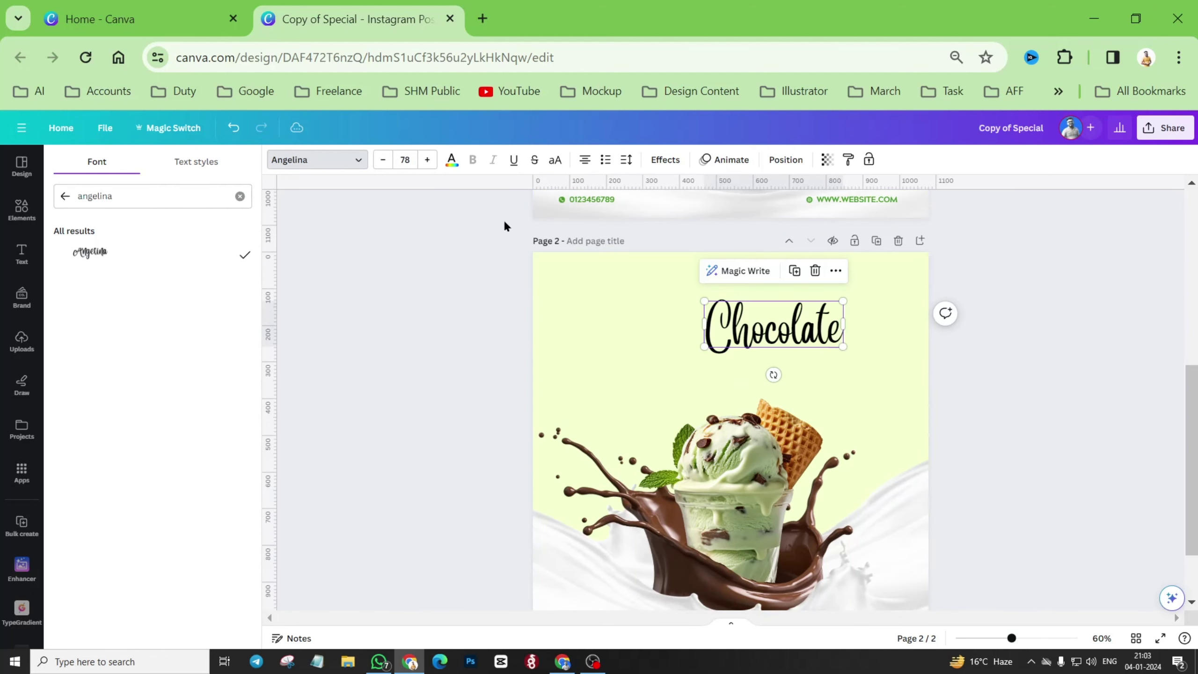
{"action": "left_click", "coordinate": [401, 161]}
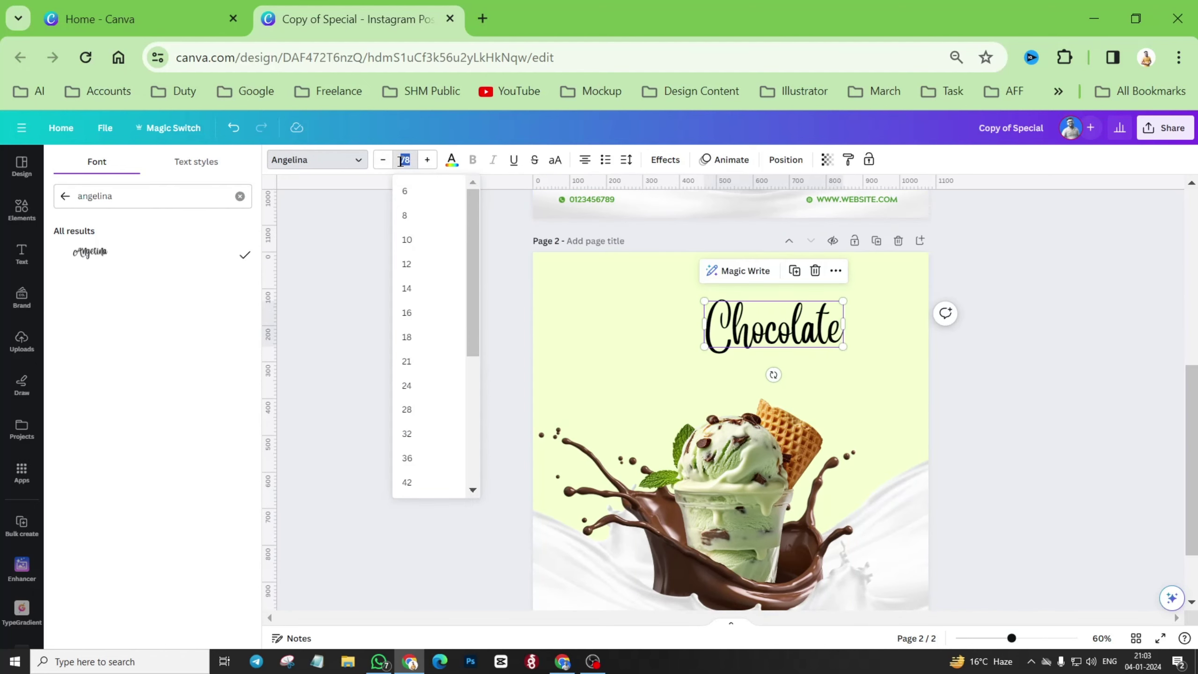
{"action": "type", "text": "108"}
{"action": "key", "text": "Return"}
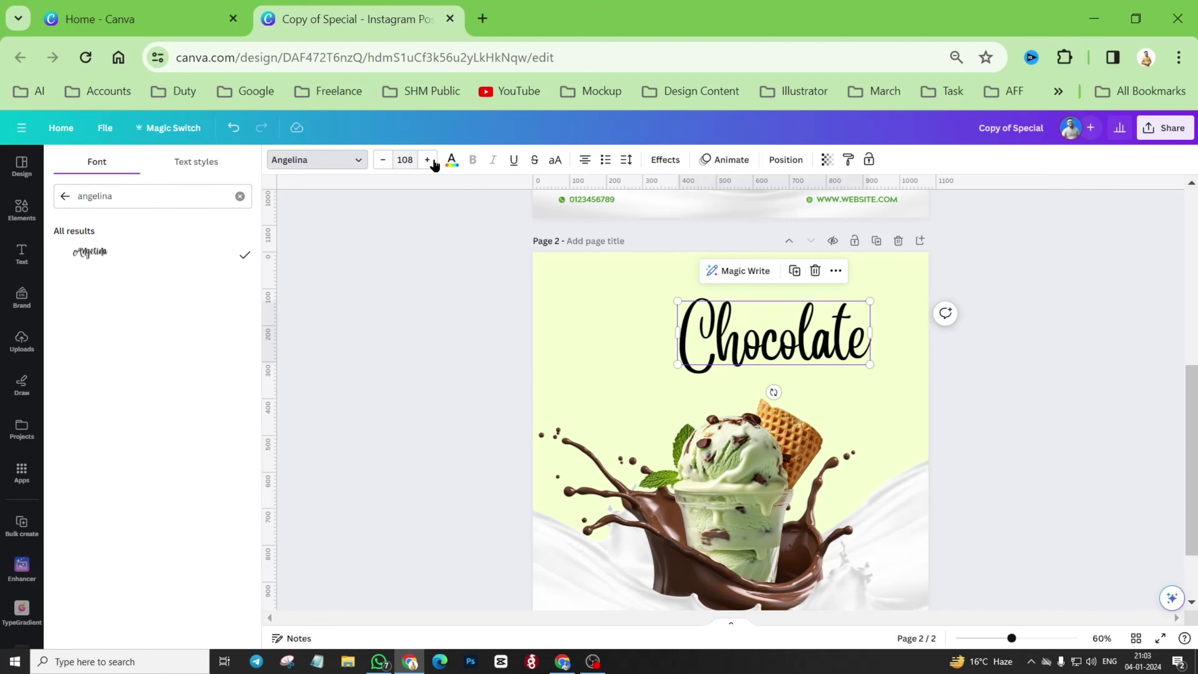
Move the "Chocolate" title directly above the ice cream, to about X 288 px, Y 272 px, comparing its placement with the first page.
{"action": "left_click_drag", "start_coordinate": [842, 340], "coordinate": [802, 391]}
{"action": "scroll", "coordinate": [802, 392], "scroll_direction": "up", "scroll_amount": 2}
{"action": "scroll", "coordinate": [801, 388], "scroll_direction": "up", "scroll_amount": 5}
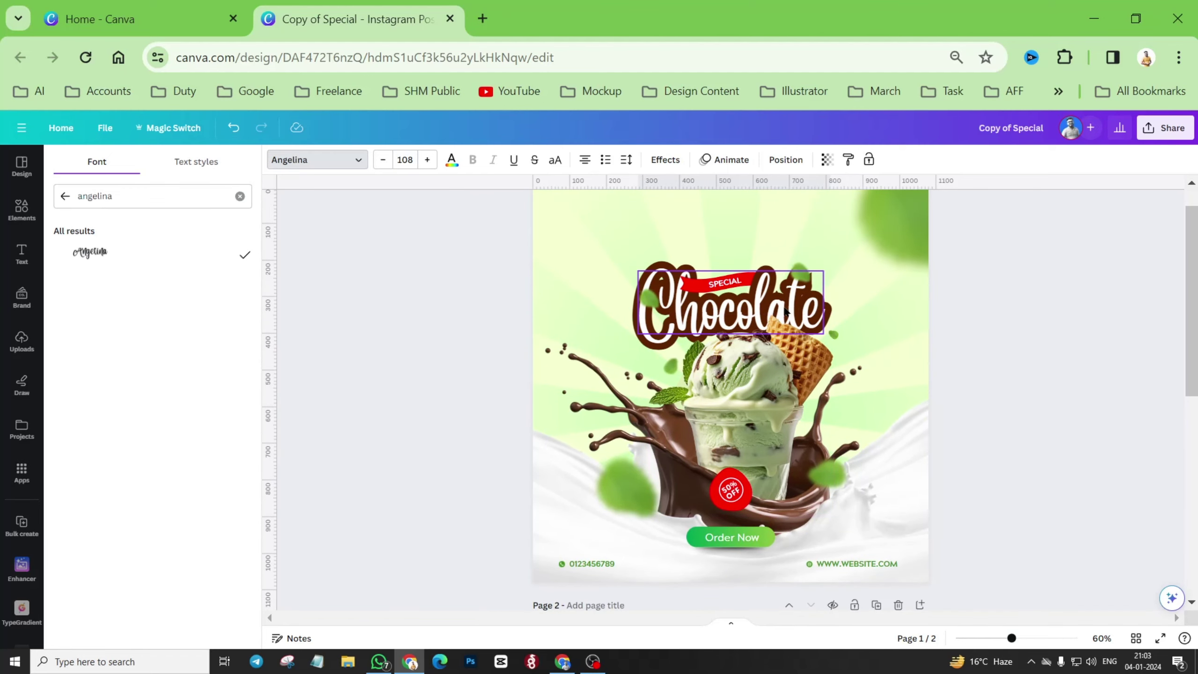
{"action": "scroll", "coordinate": [750, 325], "scroll_direction": "down", "scroll_amount": 5}
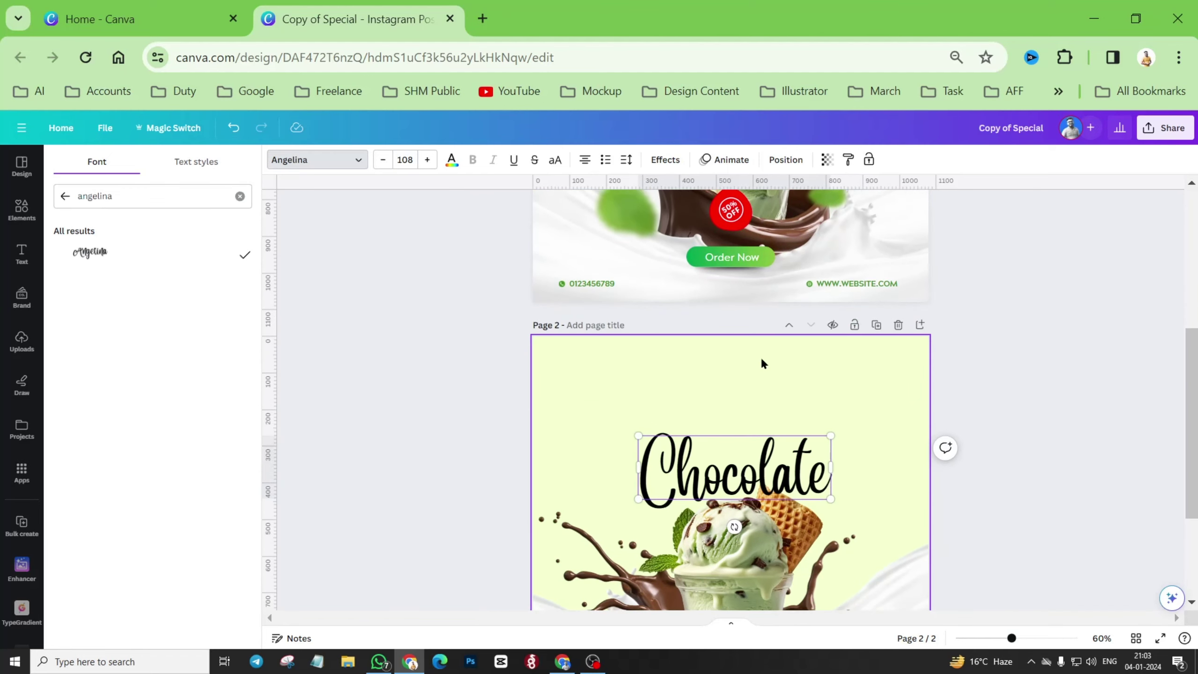
{"action": "scroll", "coordinate": [754, 384], "scroll_direction": "up", "scroll_amount": 5}
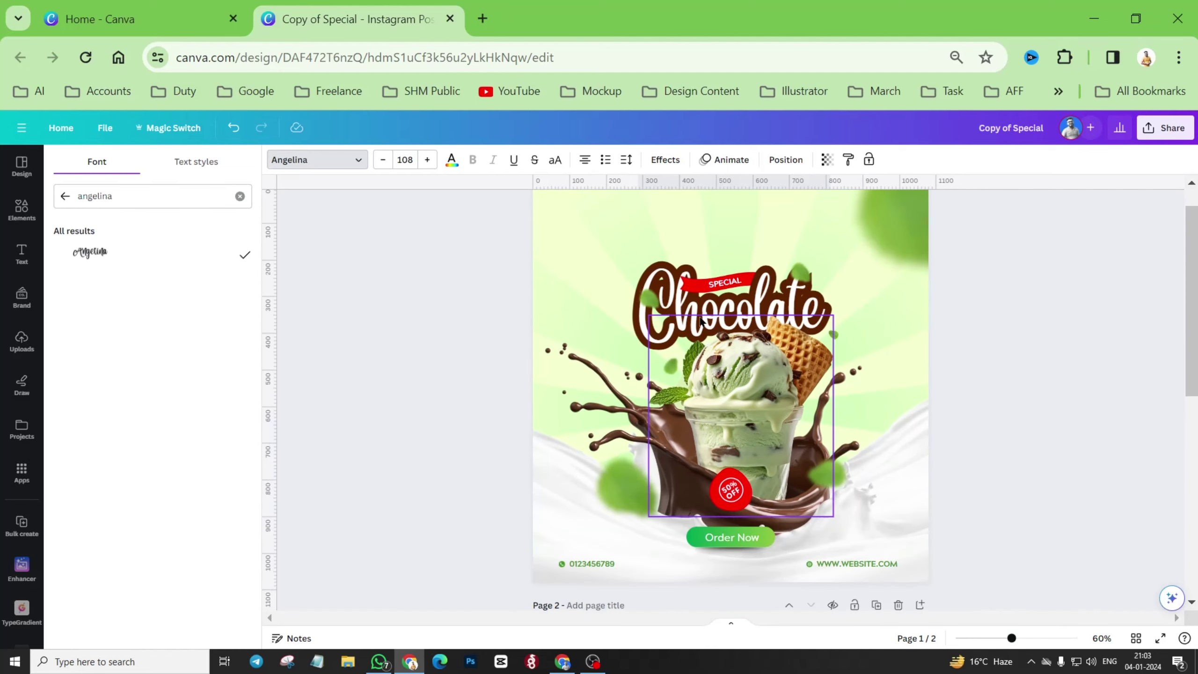
{"action": "scroll", "coordinate": [686, 314], "scroll_direction": "down", "scroll_amount": 5}
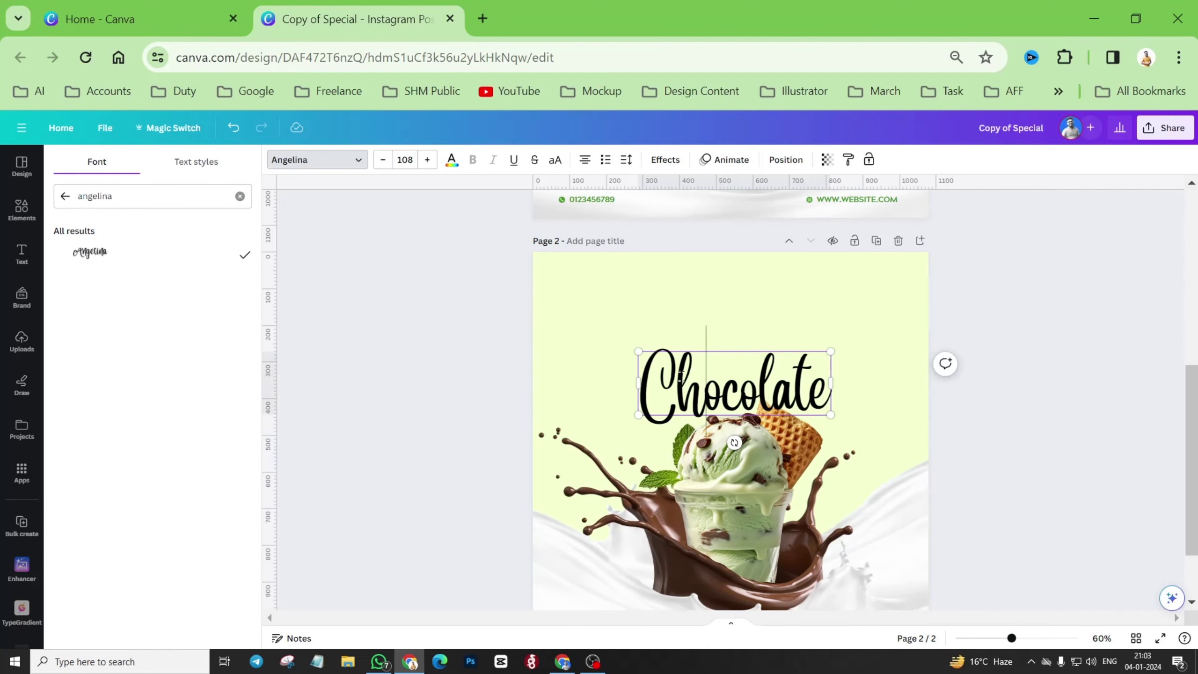
Set the text color of the second page's "Chocolate" title to white from the document colors.
{"action": "left_click", "coordinate": [689, 395]}
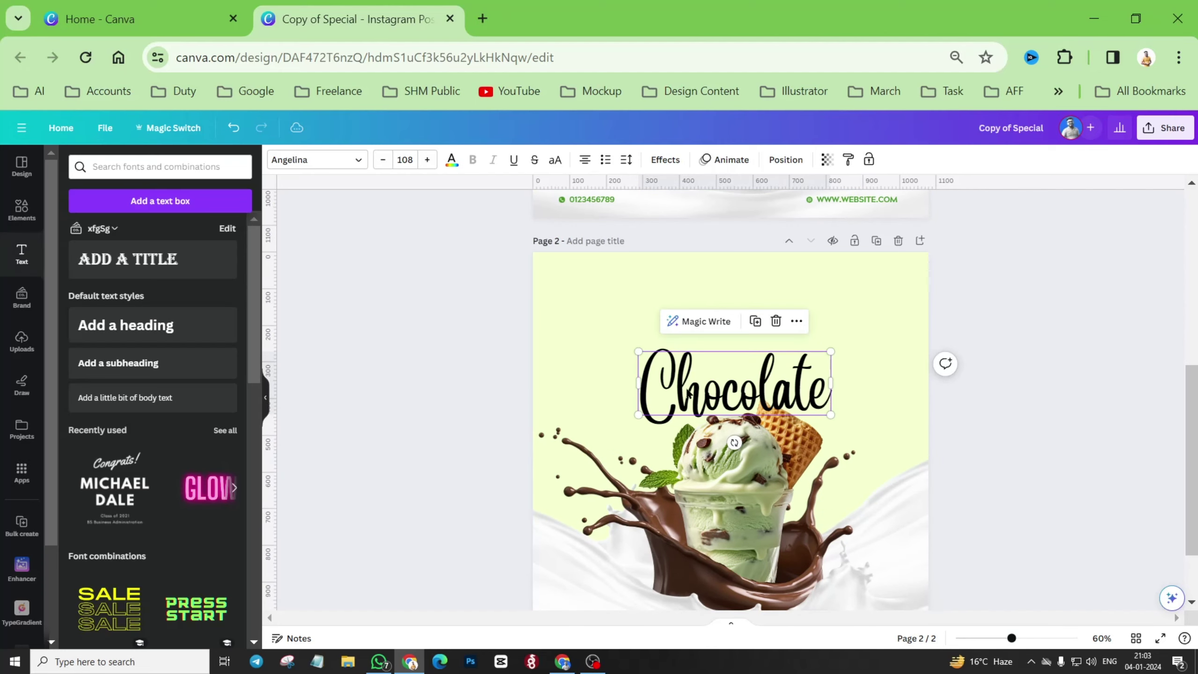
{"action": "left_click", "coordinate": [452, 162]}
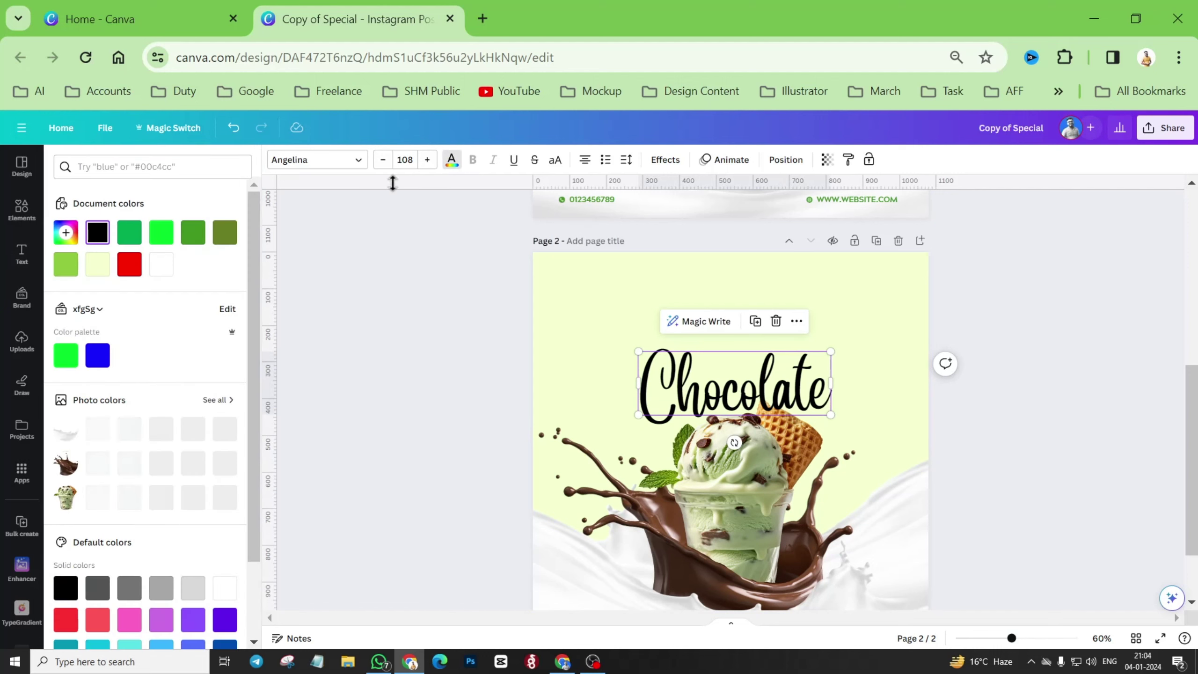
{"action": "left_click", "coordinate": [160, 267]}
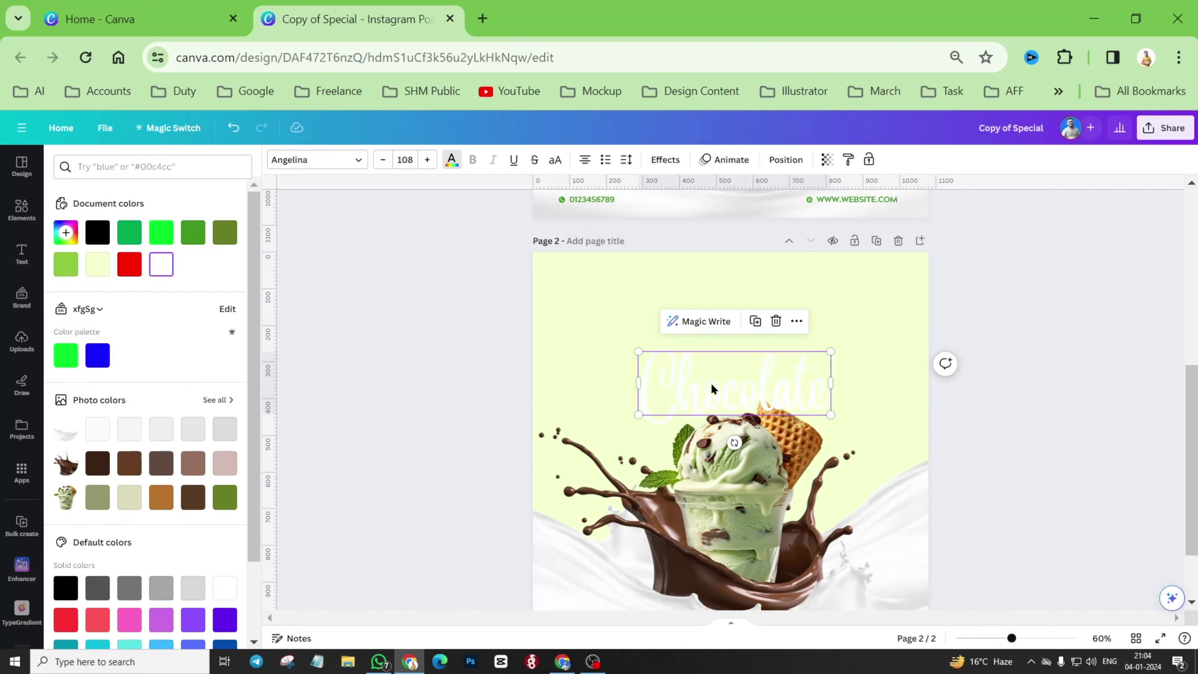
Apply the Outline text effect to the "Chocolate" title with a thickness of 200.
{"action": "left_click", "coordinate": [676, 161]}
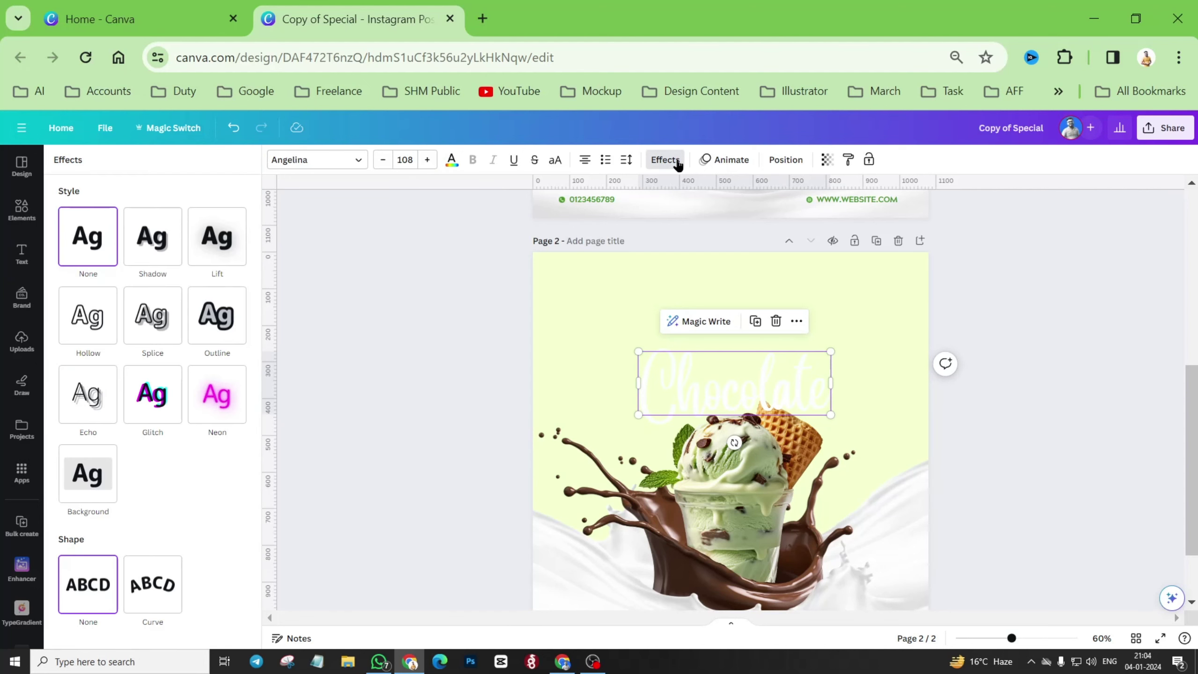
{"action": "left_click", "coordinate": [217, 318]}
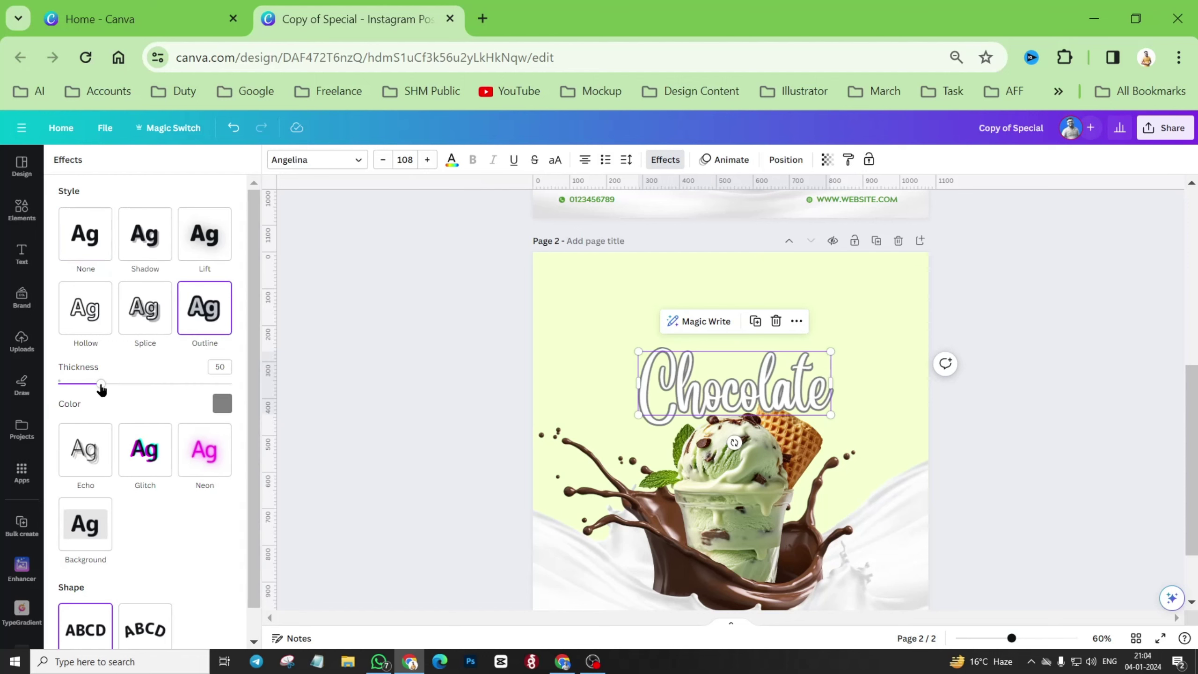
{"action": "left_click_drag", "start_coordinate": [101, 383], "coordinate": [265, 396]}
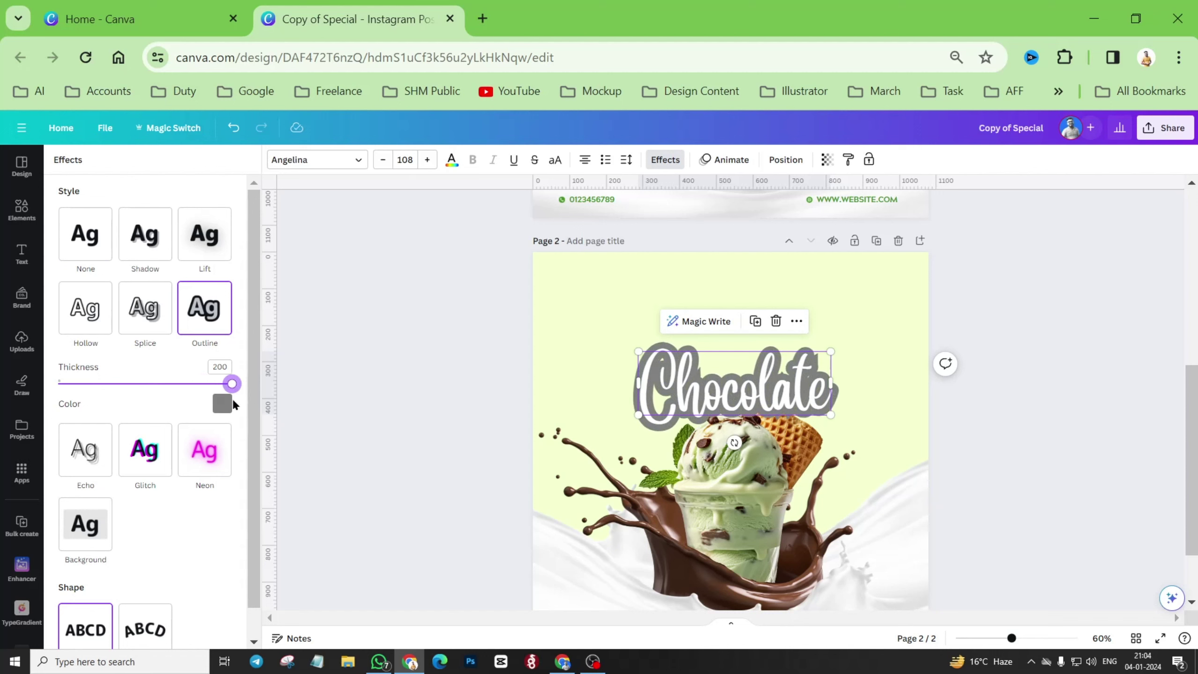
Sample the chocolate splash's brown for the title outline and adjust the outline color to #5B2509.
{"action": "left_click", "coordinate": [221, 403]}
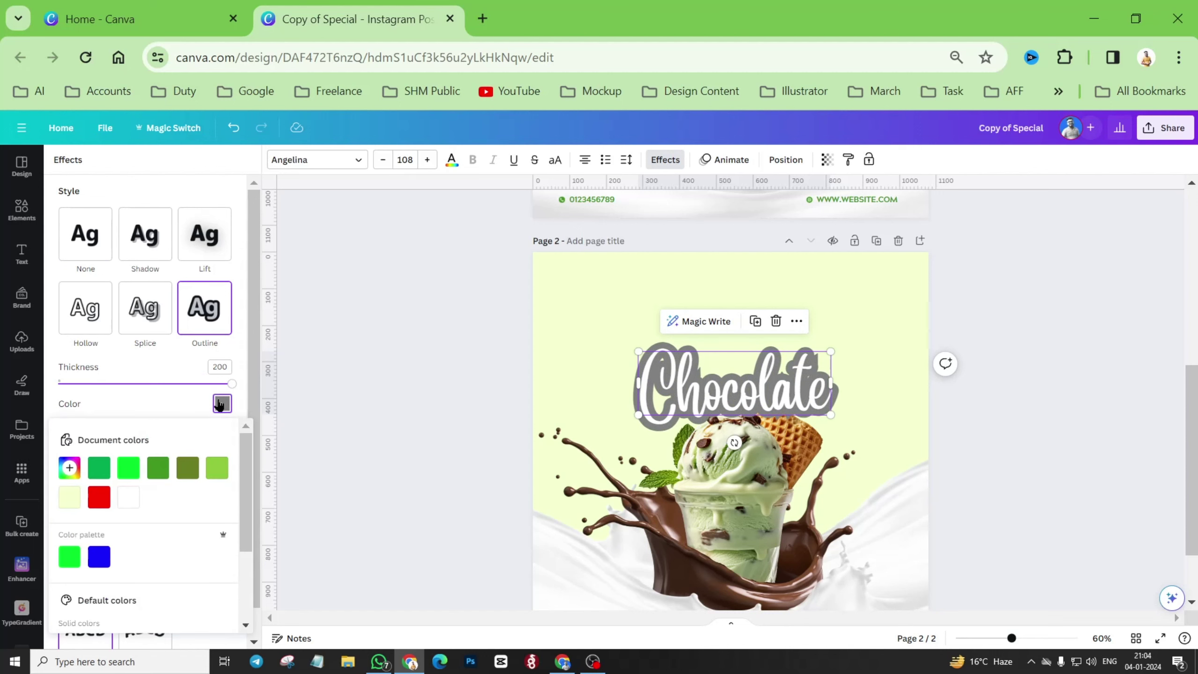
{"action": "left_click", "coordinate": [68, 468]}
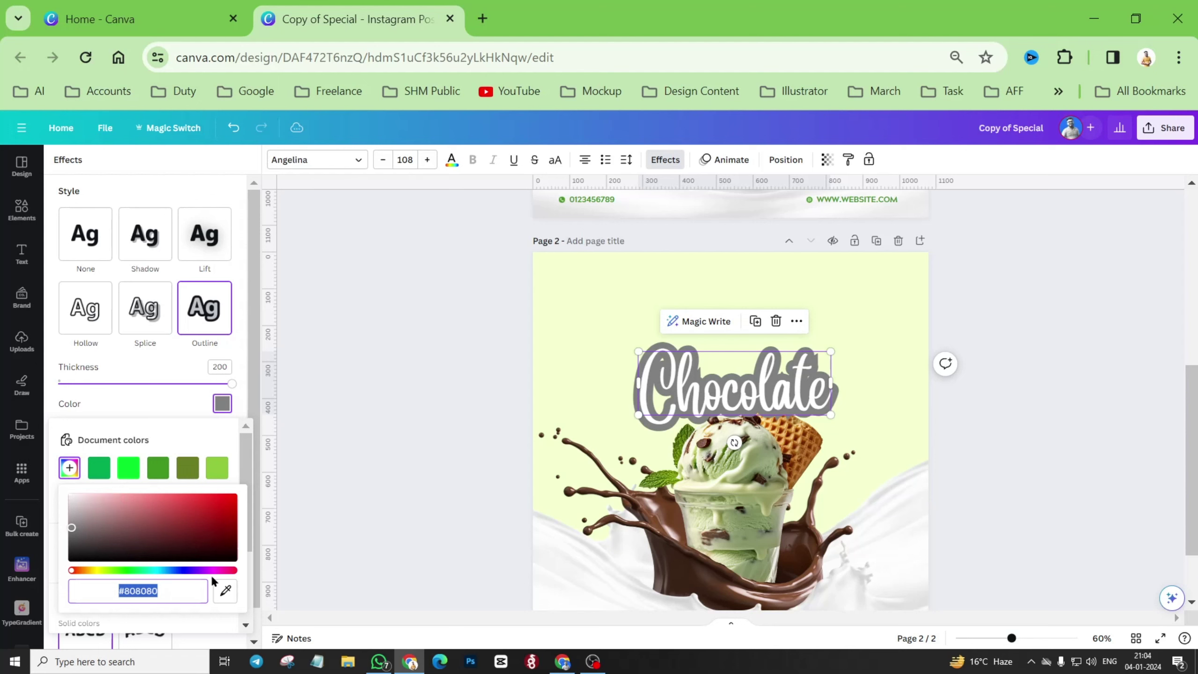
{"action": "left_click", "coordinate": [231, 595]}
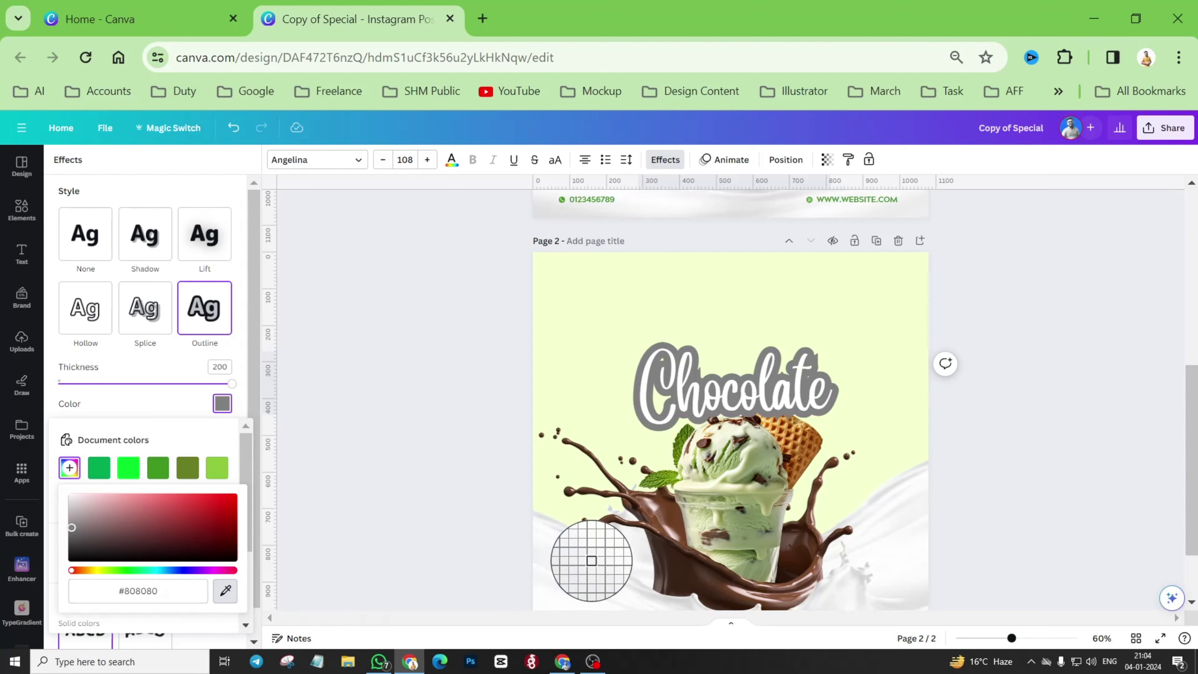
{"action": "left_click", "coordinate": [683, 558]}
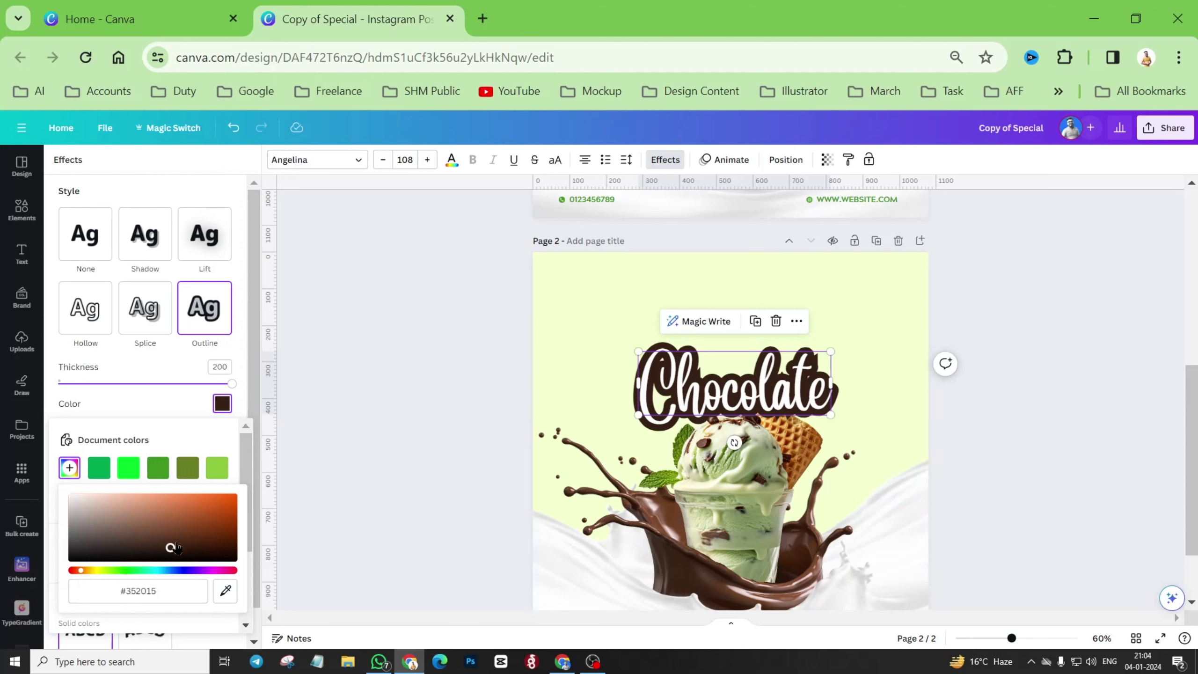
{"action": "left_click_drag", "start_coordinate": [170, 549], "coordinate": [220, 537]}
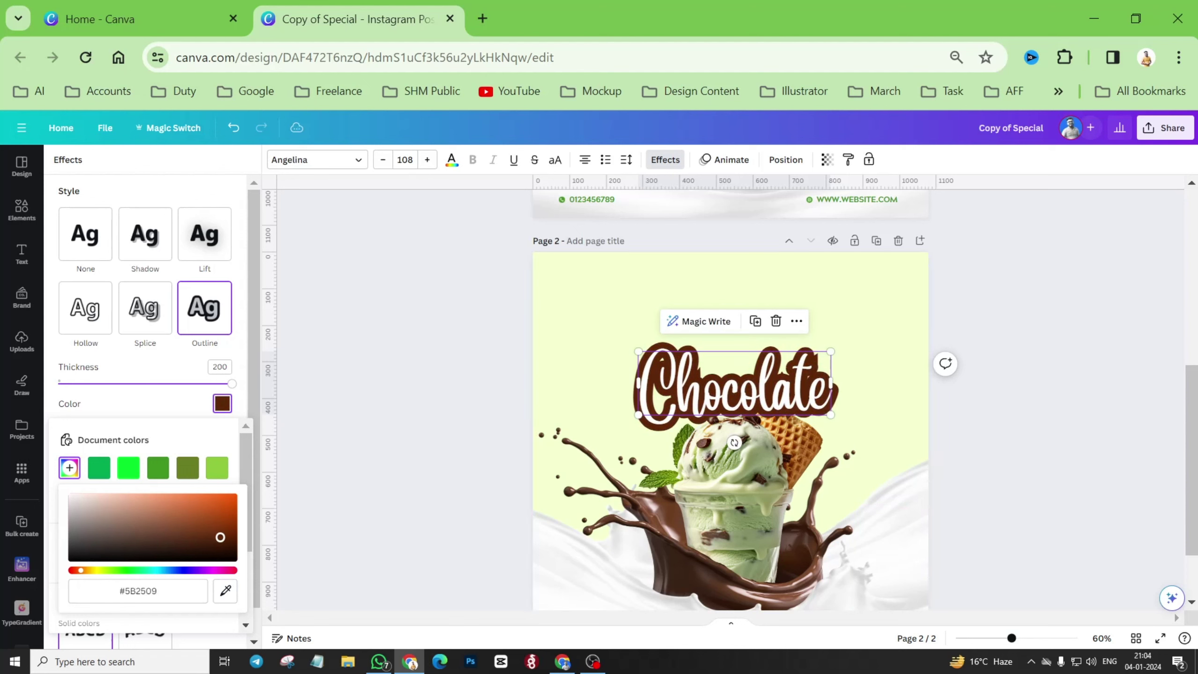
{"action": "left_click", "coordinate": [874, 389]}
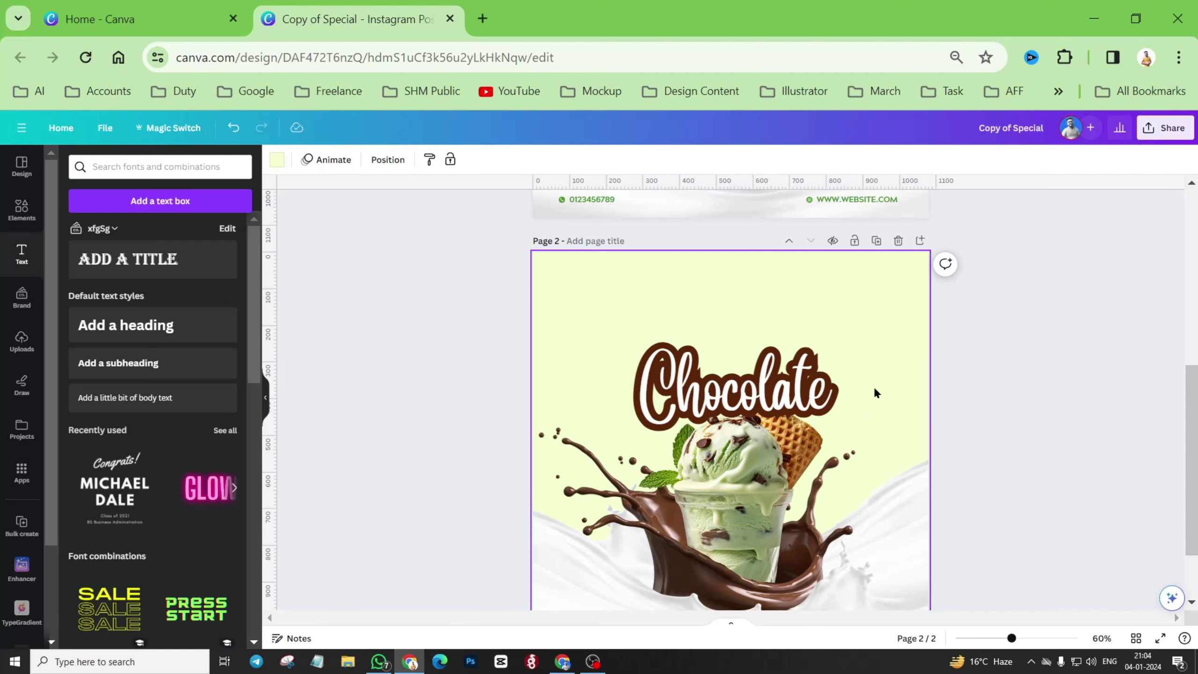
Compare the layering with the first page and send the "Chocolate" title backward behind the ice cream and cone.
{"action": "scroll", "coordinate": [873, 386], "scroll_direction": "up", "scroll_amount": 8}
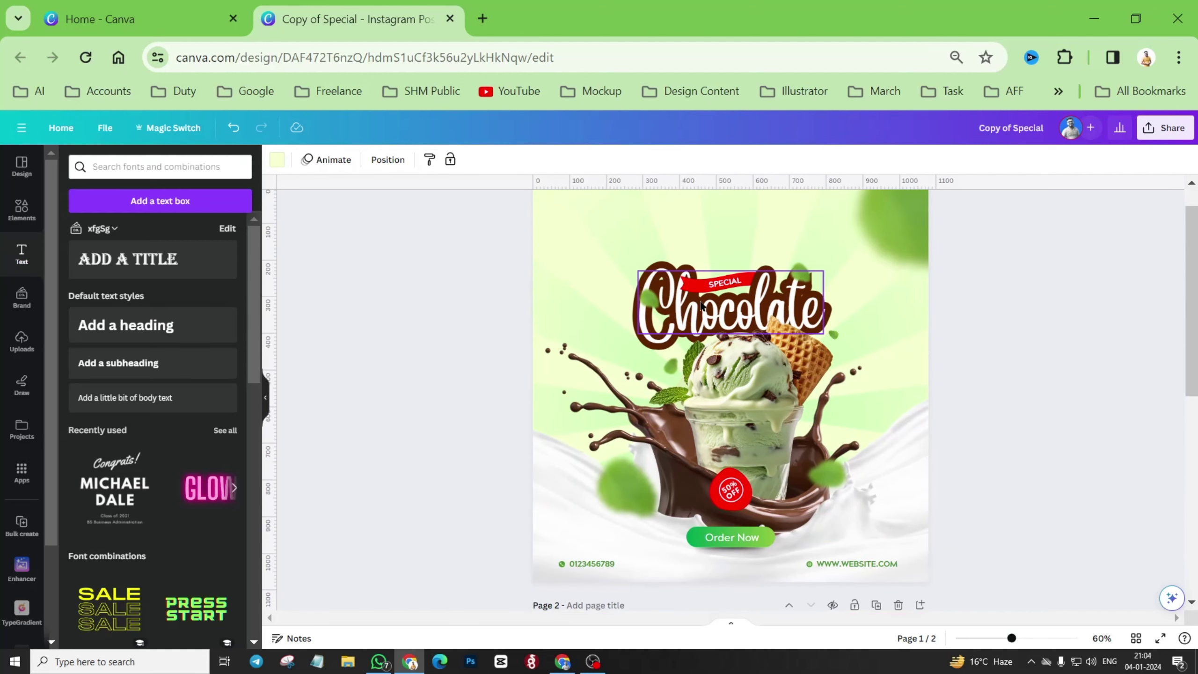
{"action": "scroll", "coordinate": [778, 378], "scroll_direction": "down", "scroll_amount": 8}
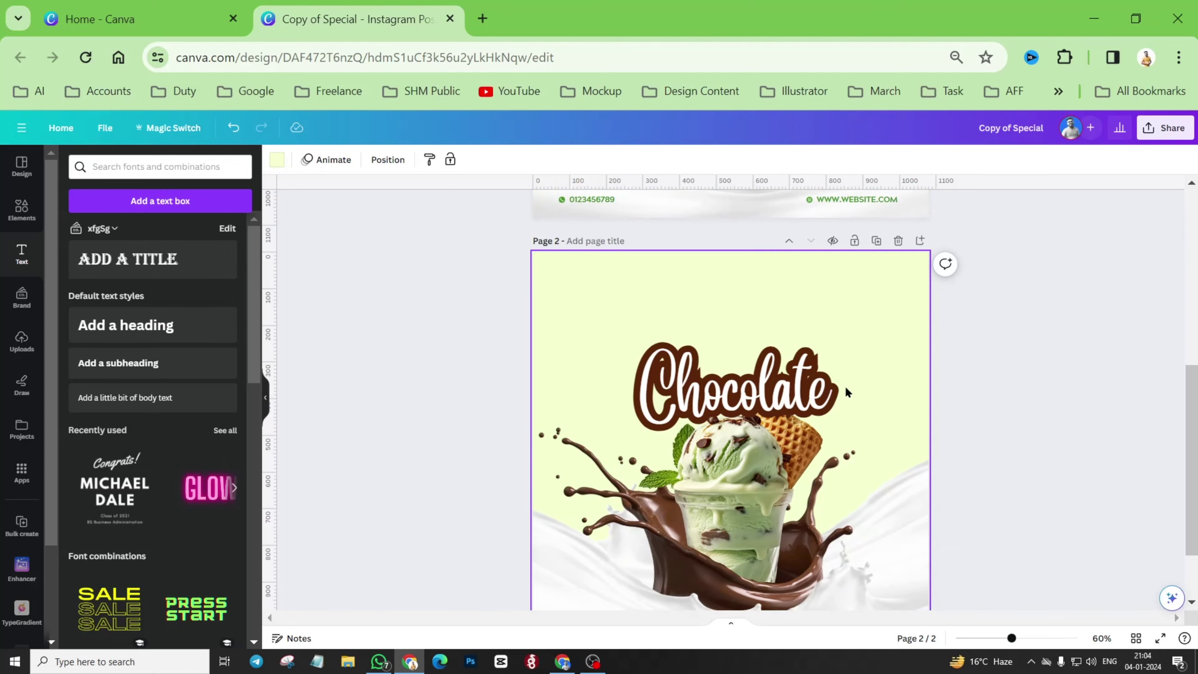
{"action": "left_click", "coordinate": [801, 383]}
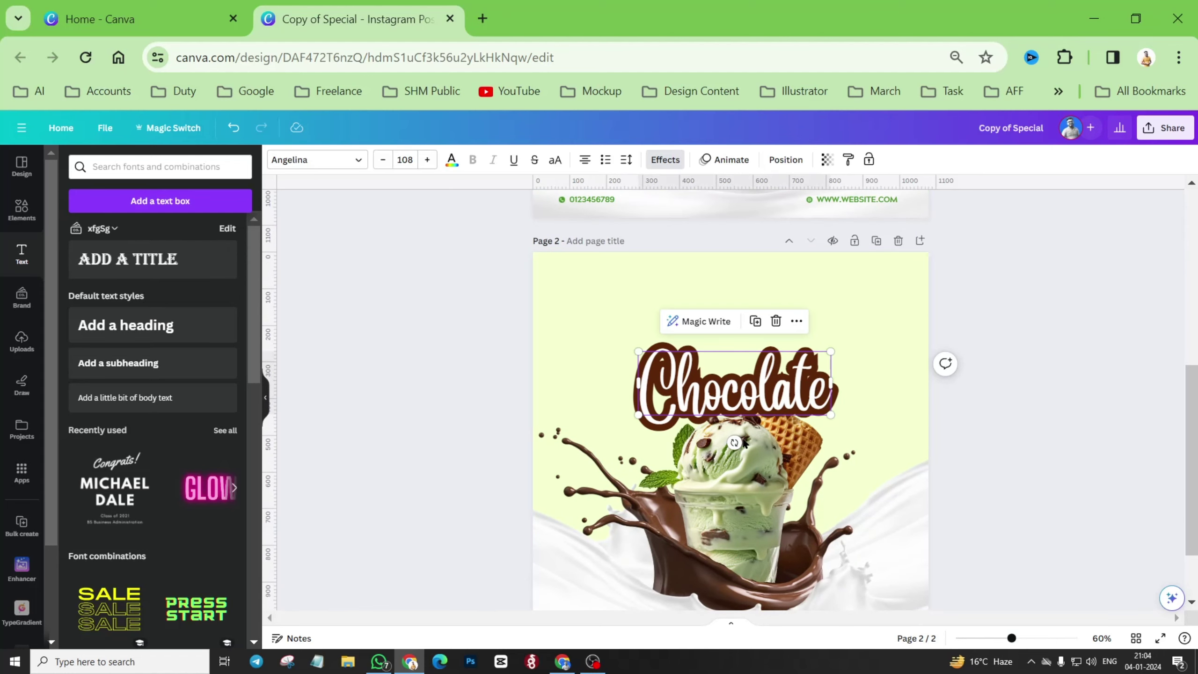
{"action": "left_click", "coordinate": [783, 160]}
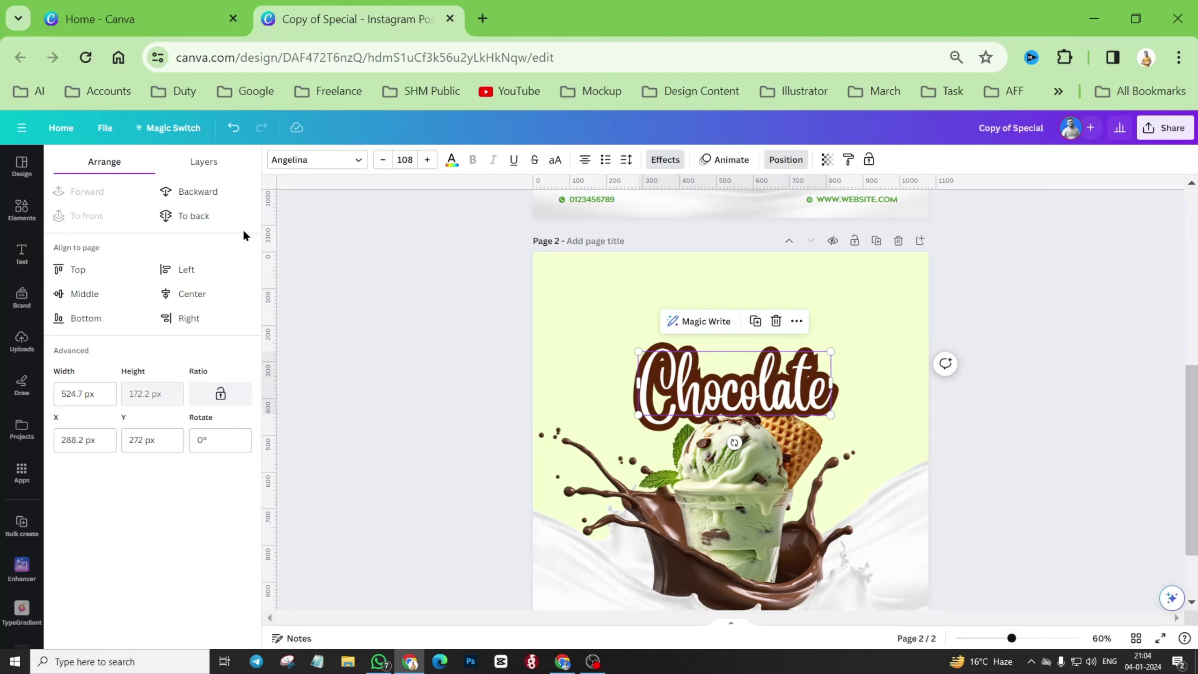
{"action": "left_click", "coordinate": [198, 191]}
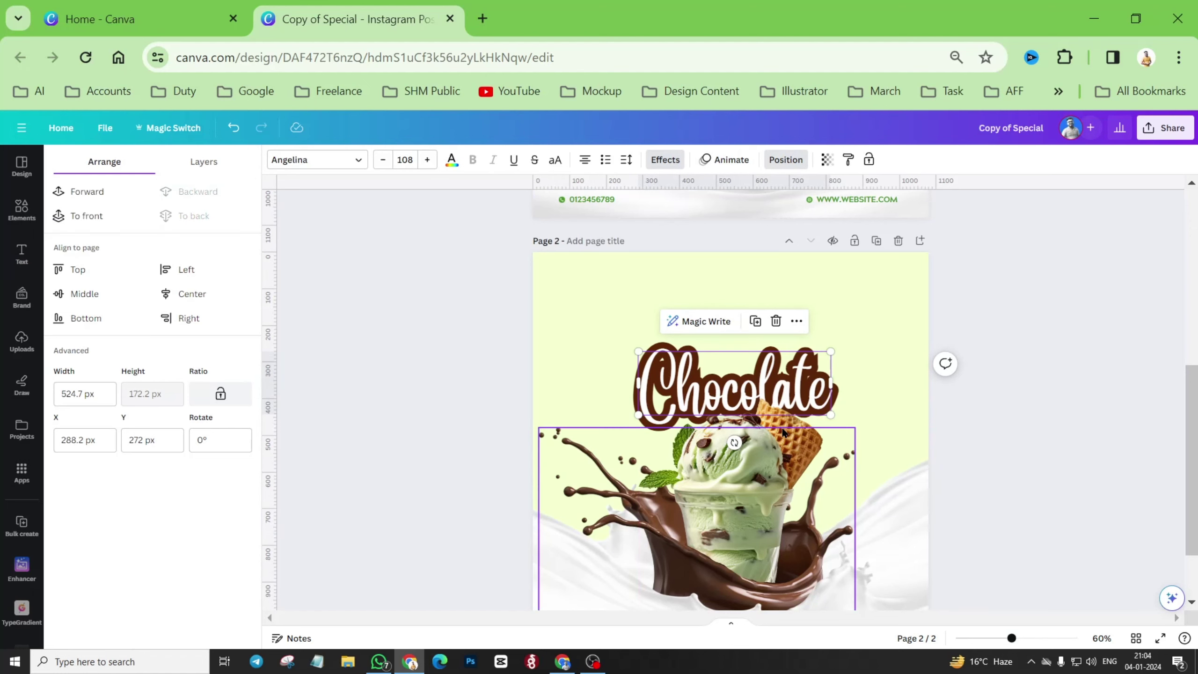
{"action": "scroll", "coordinate": [764, 408], "scroll_direction": "up", "scroll_amount": 5, "text": "ctrl"}
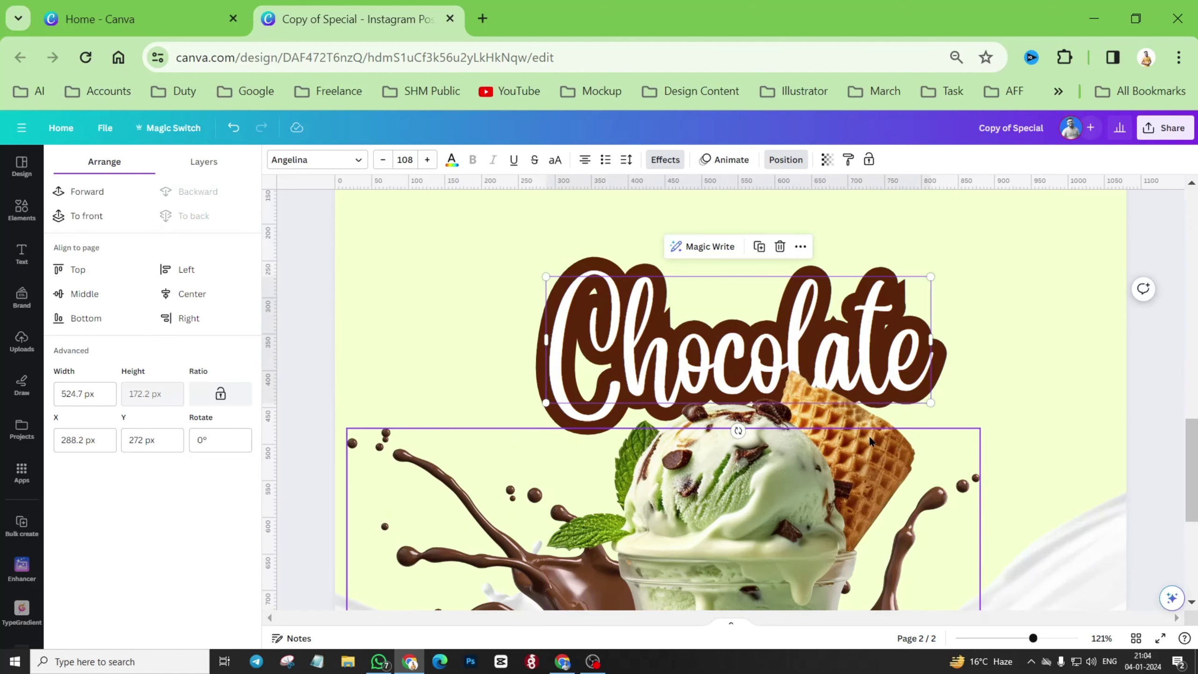
Compare the title with the first page and nudge the second page's "Chocolate" title to the horizontal centre, at about X 278, Y 265 px.
{"action": "scroll", "coordinate": [729, 351], "scroll_direction": "up", "scroll_amount": 10}
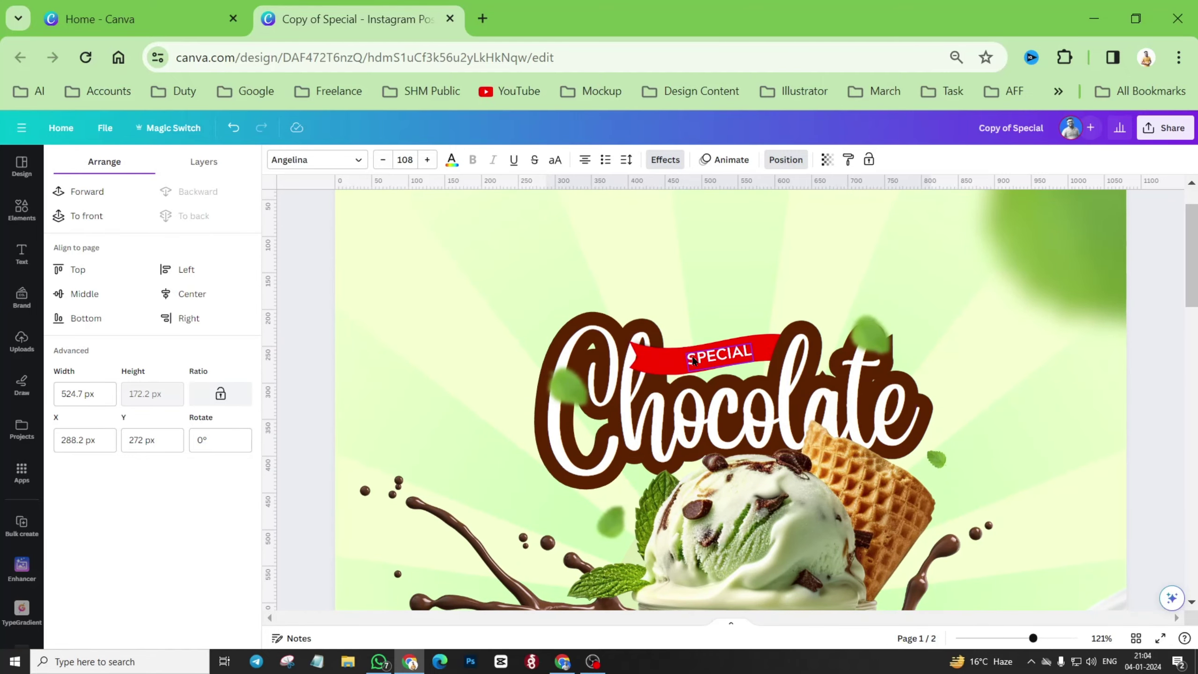
{"action": "scroll", "coordinate": [698, 436], "scroll_direction": "down", "scroll_amount": 15}
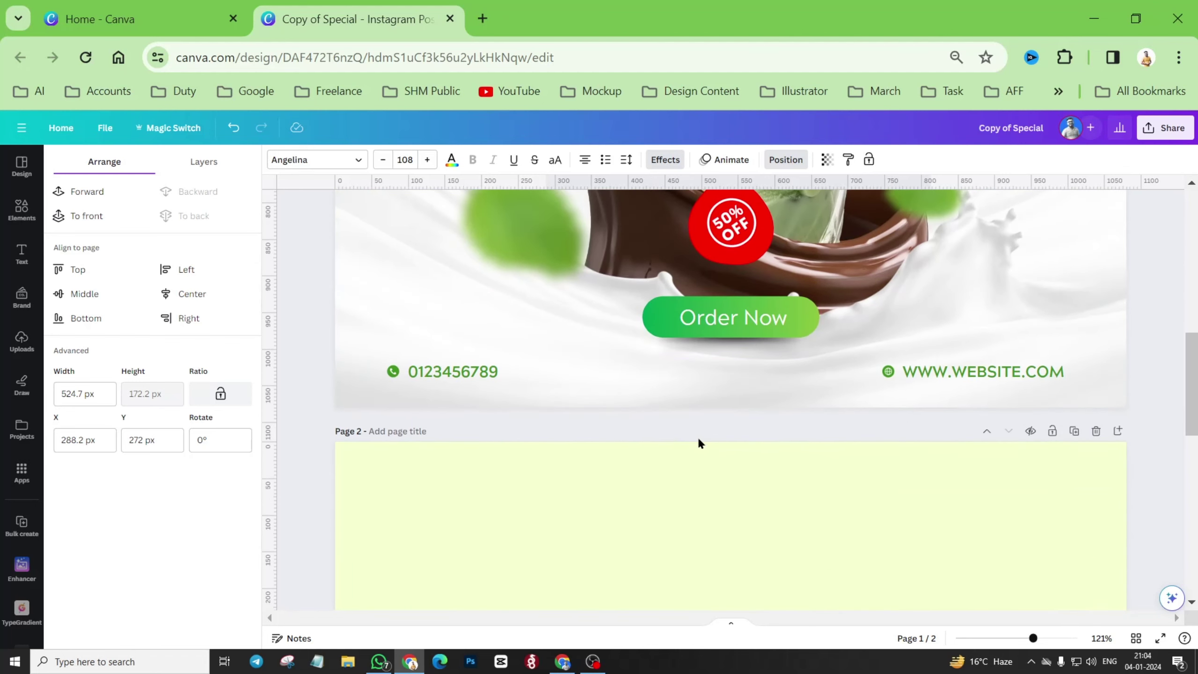
{"action": "scroll", "coordinate": [698, 438], "scroll_direction": "up", "scroll_amount": 5}
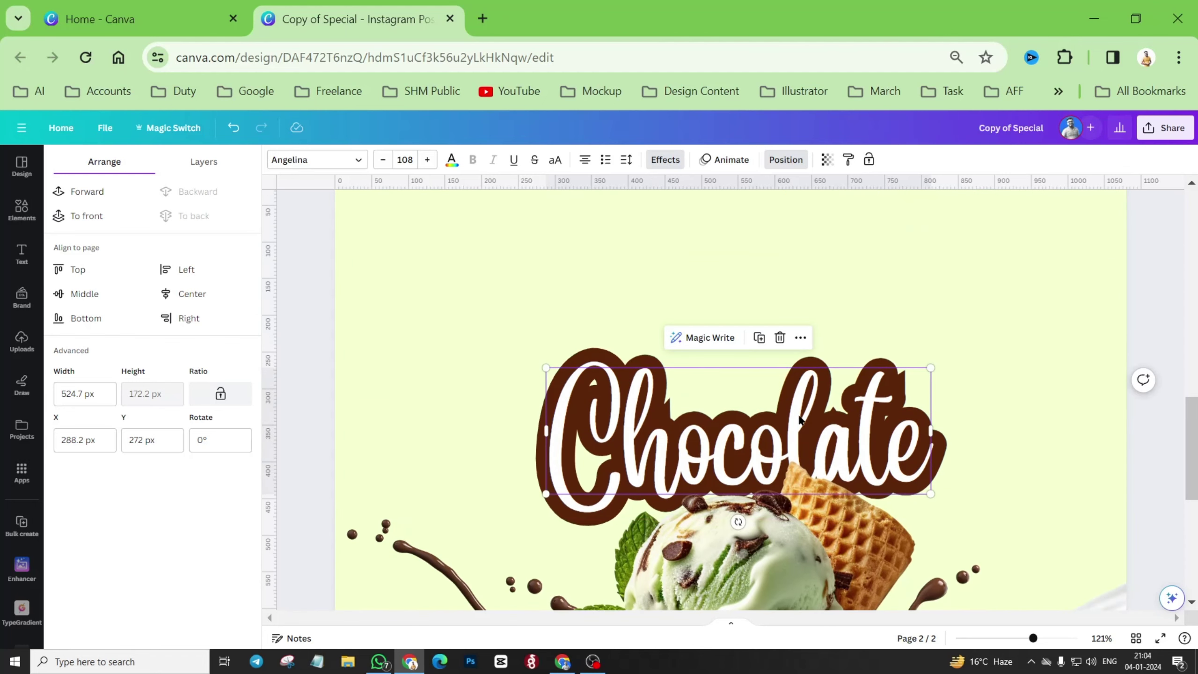
{"action": "left_click_drag", "start_coordinate": [801, 418], "coordinate": [795, 409]}
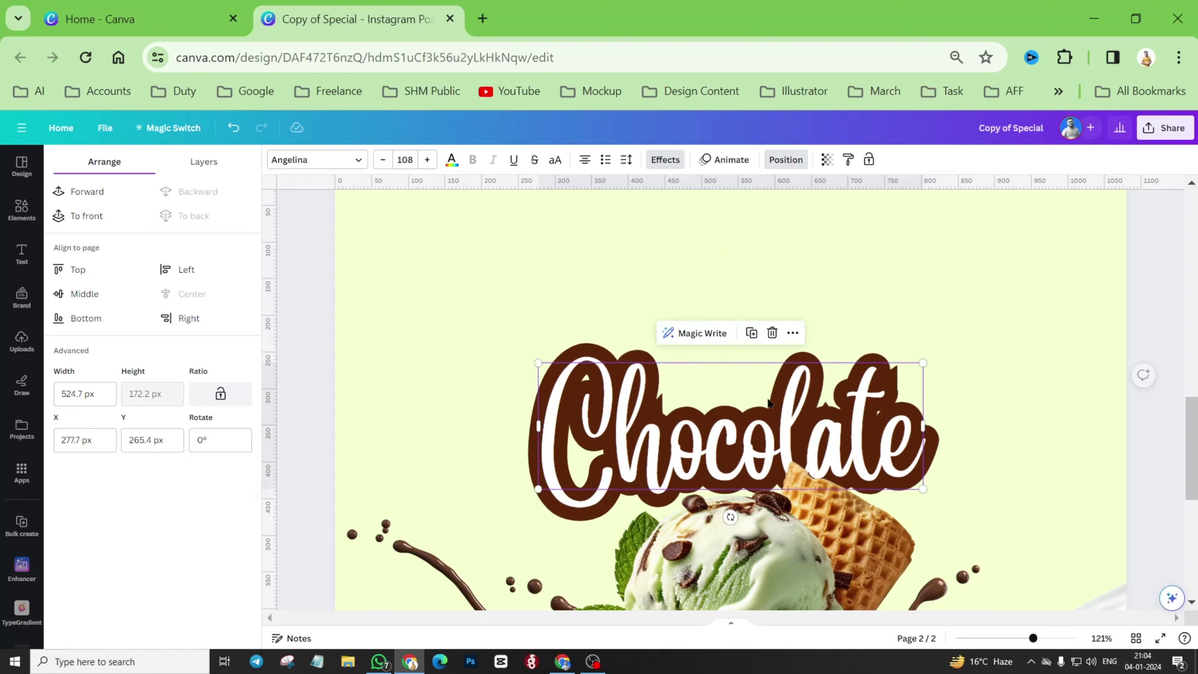
{"action": "left_click", "coordinate": [584, 282]}
Search the graphics elements for "wavy ribbon" and add the crimson wavy ribbon to the second page.
{"action": "left_click", "coordinate": [28, 225]}
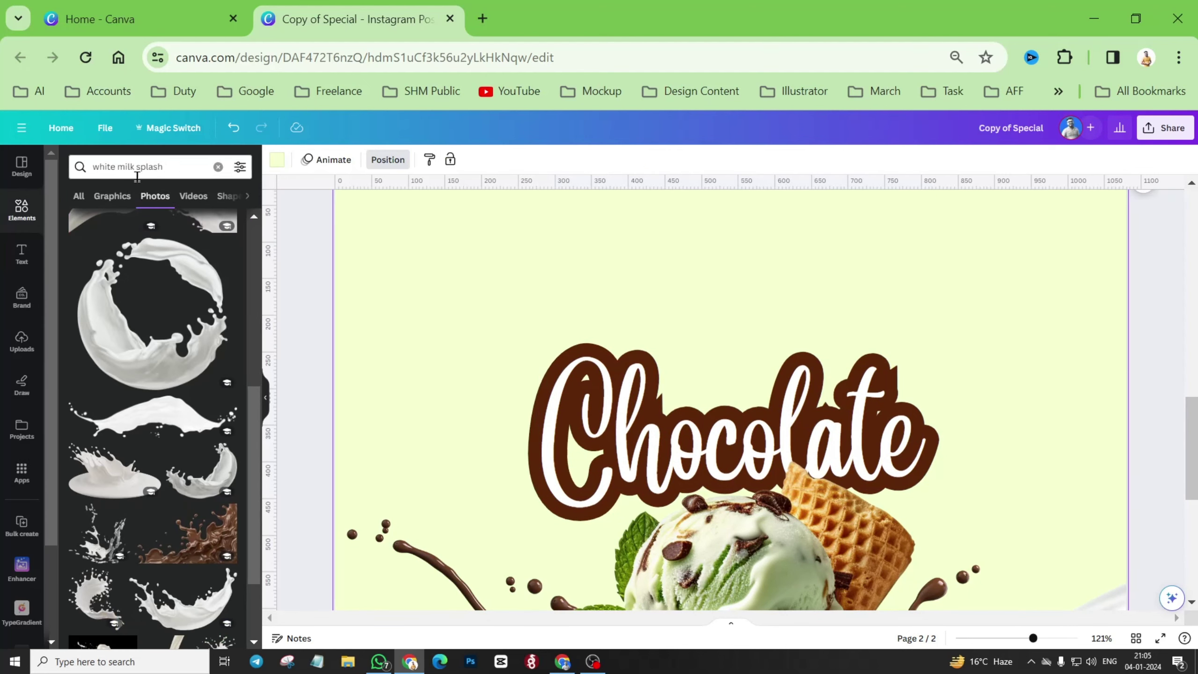
{"action": "left_click", "coordinate": [117, 166]}
{"action": "type", "text": "wavy r"}
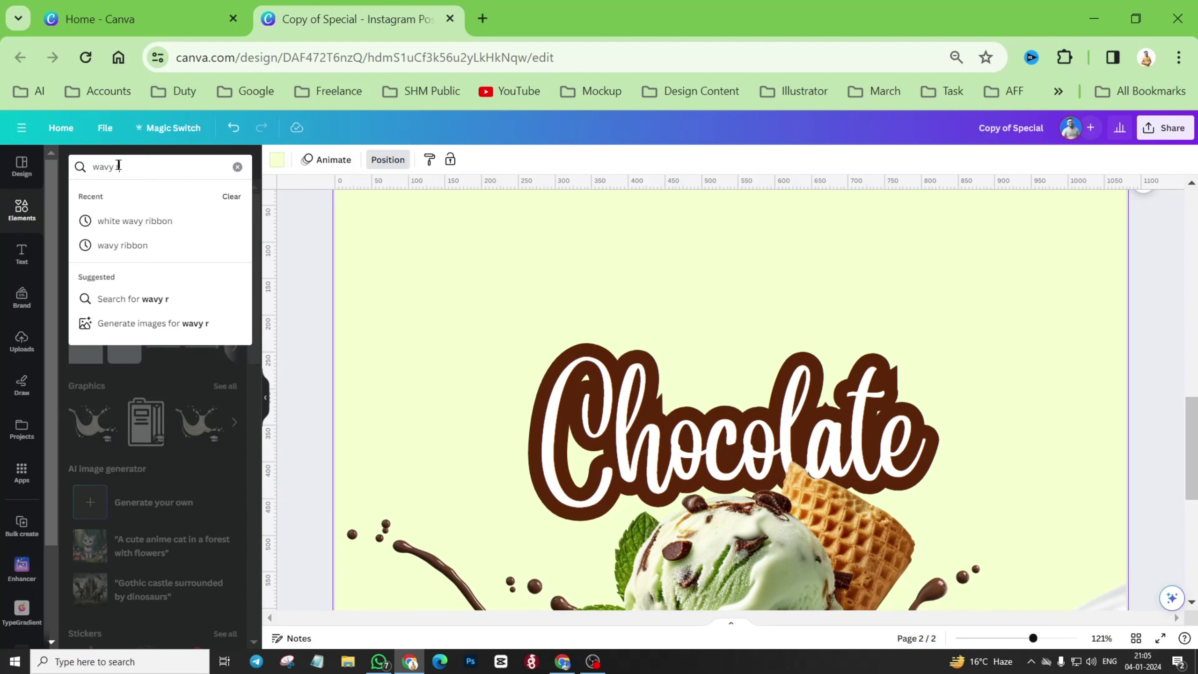
{"action": "type", "text": "ibbon"}
{"action": "key", "text": "Return"}
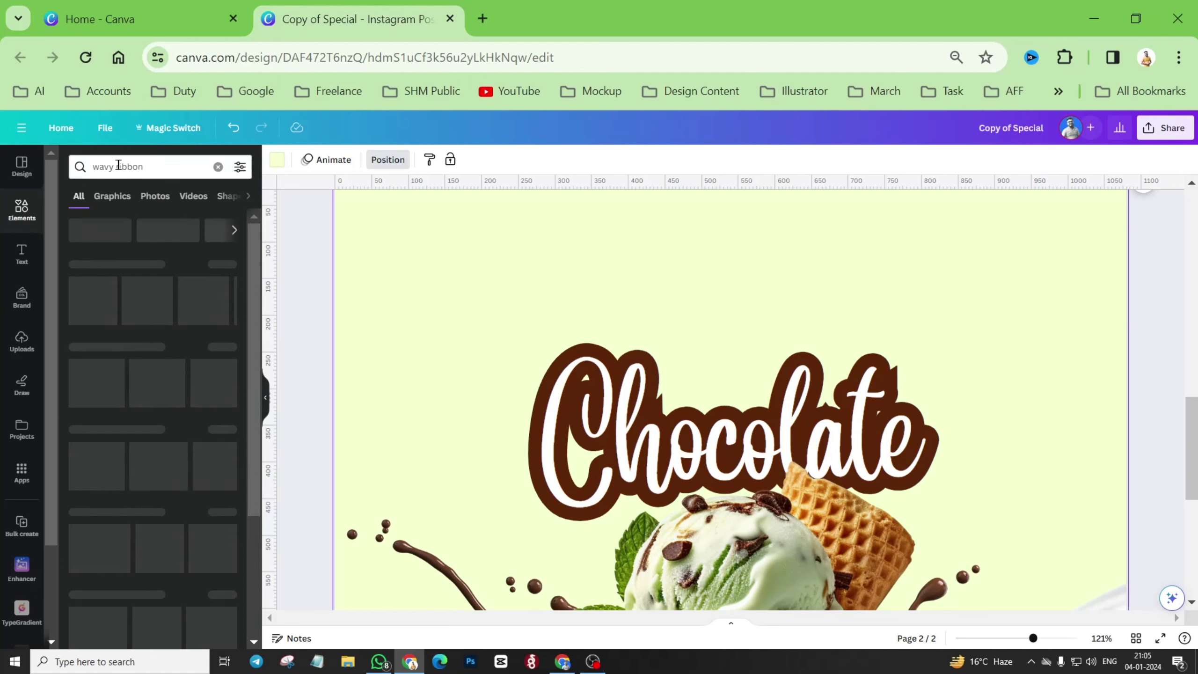
{"action": "left_click", "coordinate": [112, 196]}
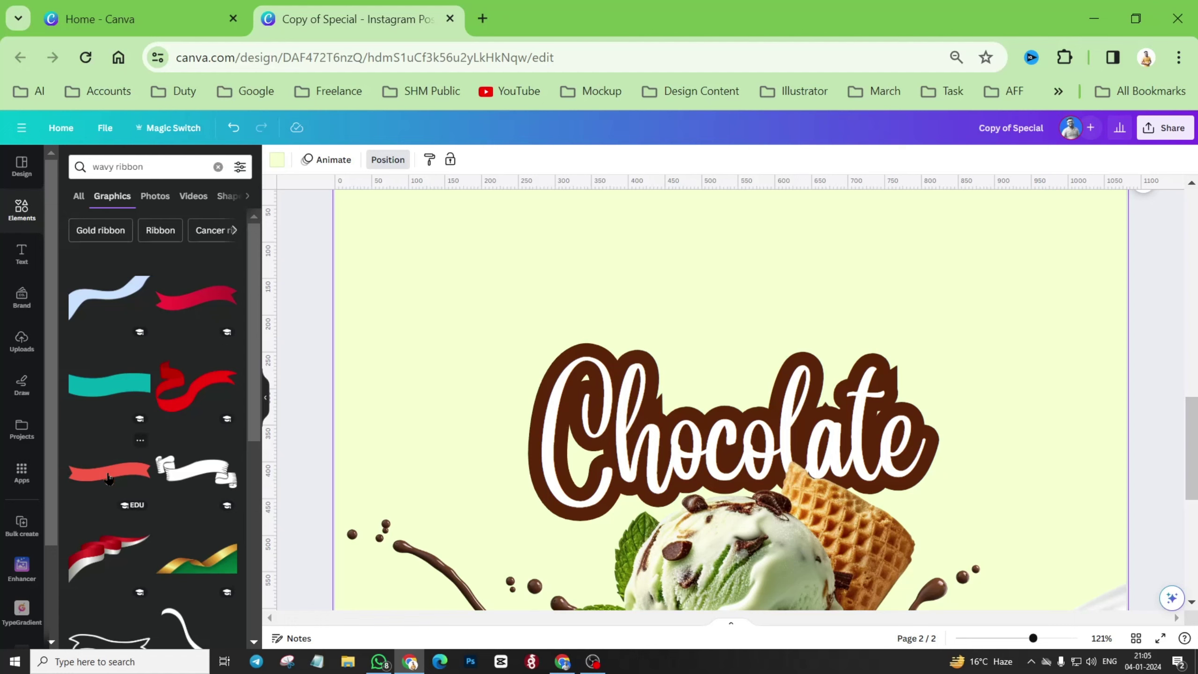
{"action": "left_click", "coordinate": [195, 297]}
Shrink the ribbon to about 210 px wide and place it between the "h" and "l" of the "Chocolate" title.
{"action": "mouse_move", "coordinate": [713, 562]}
{"action": "left_mouse_down"}
{"action": "mouse_move", "coordinate": [786, 331]}
{"action": "mouse_move", "coordinate": [799, 334]}
{"action": "left_mouse_up"}
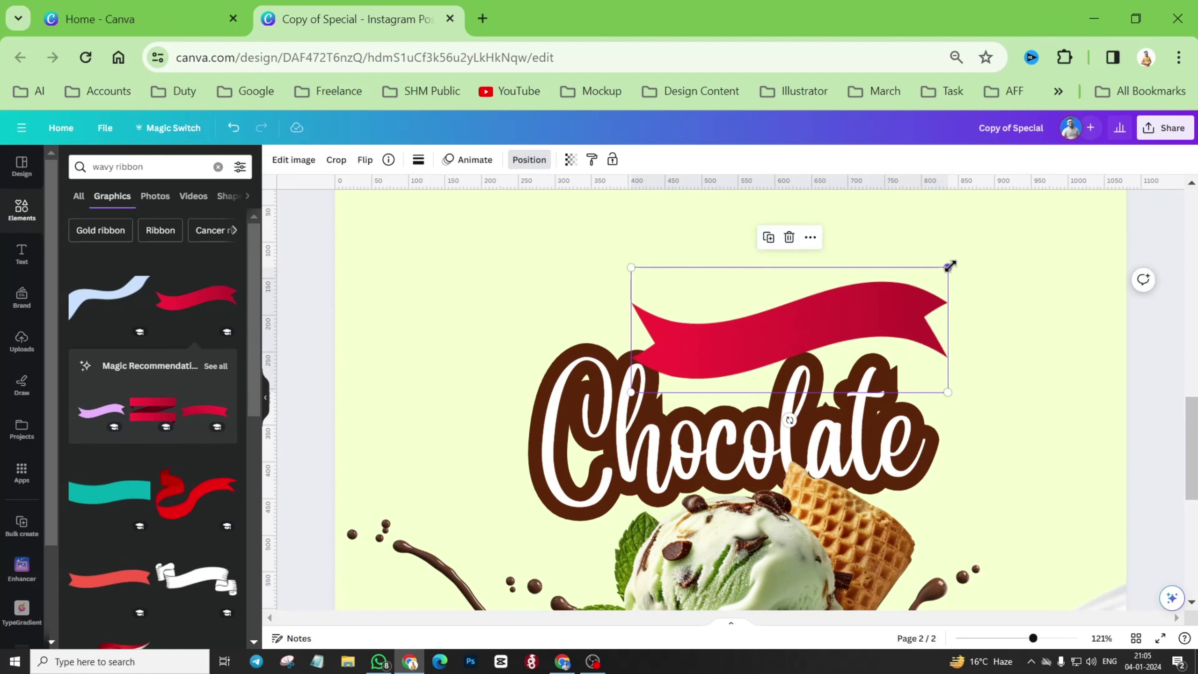
{"action": "left_click_drag", "start_coordinate": [949, 267], "coordinate": [781, 316]}
{"action": "left_click_drag", "start_coordinate": [741, 350], "coordinate": [751, 371]}
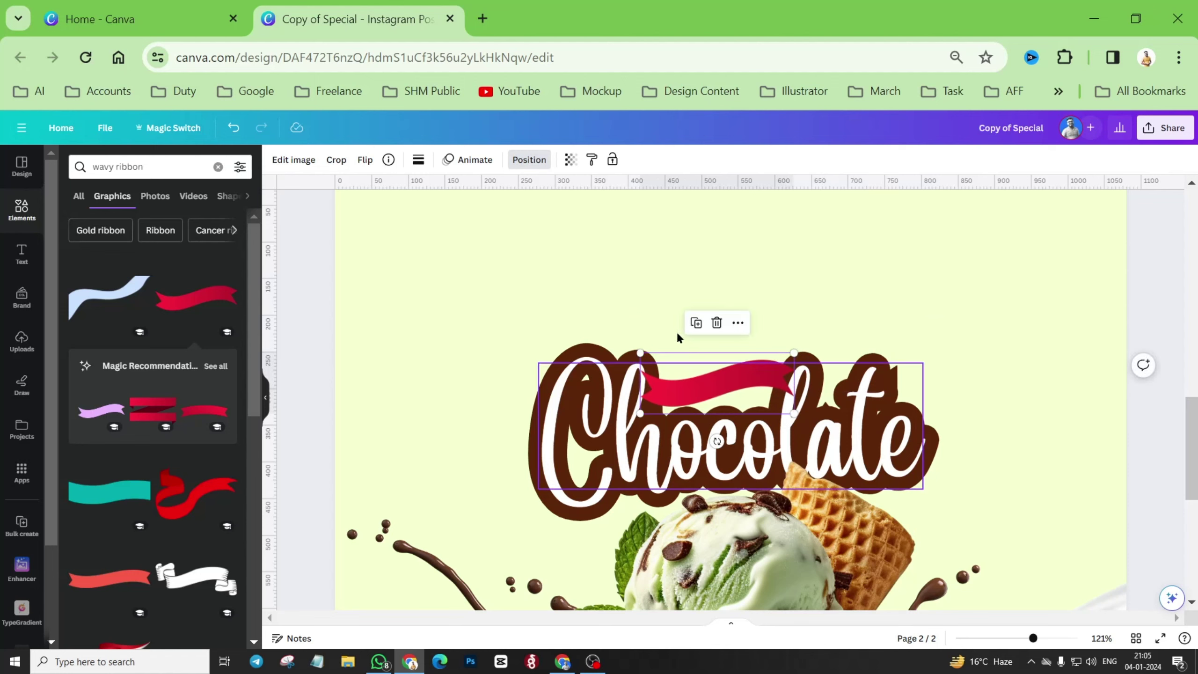
Browse the image effects available for the ribbon, including the Slice set.
{"action": "left_click", "coordinate": [307, 161]}
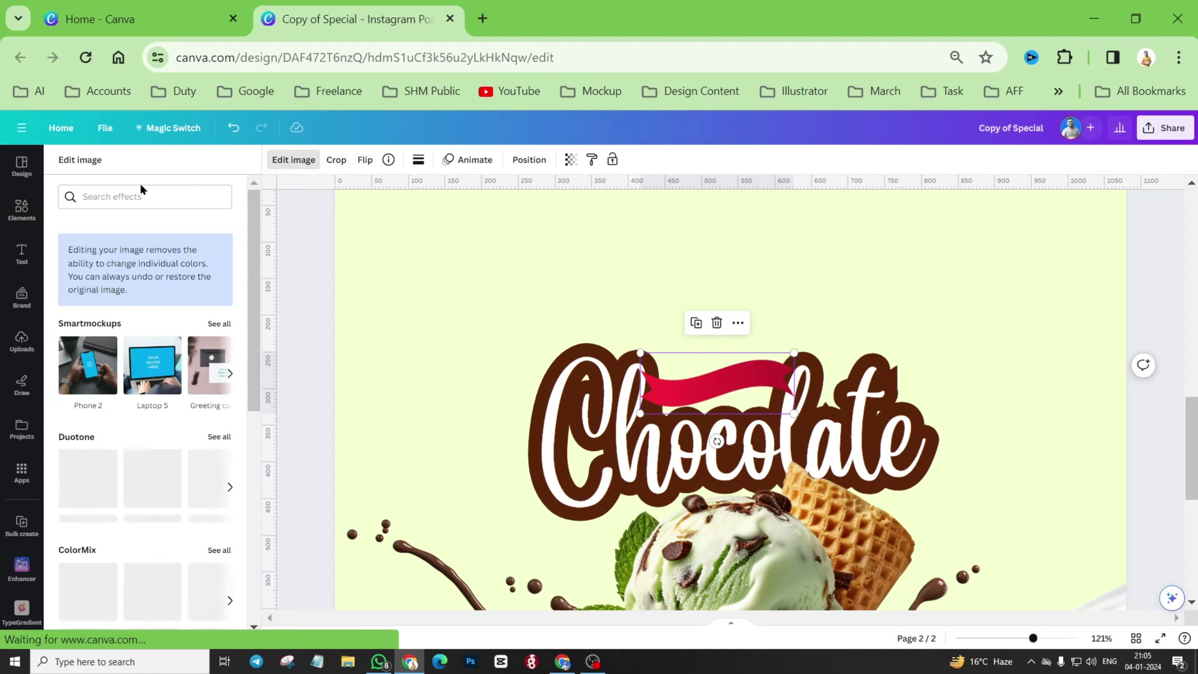
{"action": "scroll", "coordinate": [232, 500], "scroll_direction": "down", "scroll_amount": 8}
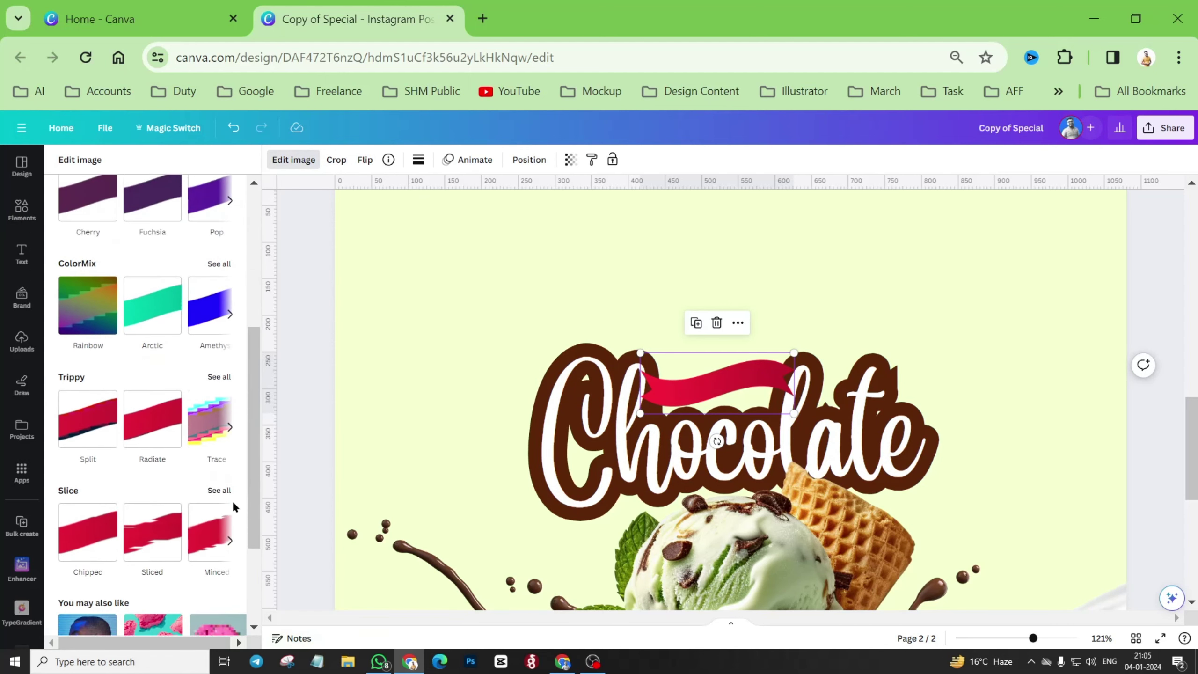
{"action": "left_click", "coordinate": [222, 413]}
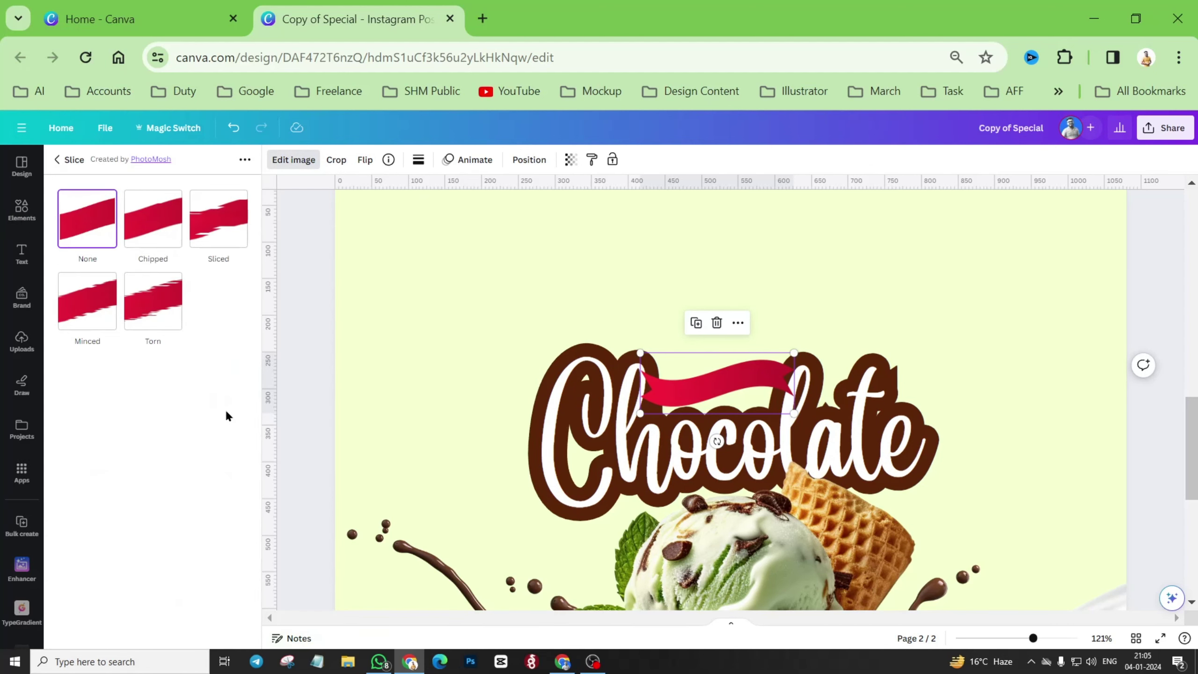
{"action": "left_click", "coordinate": [57, 160]}
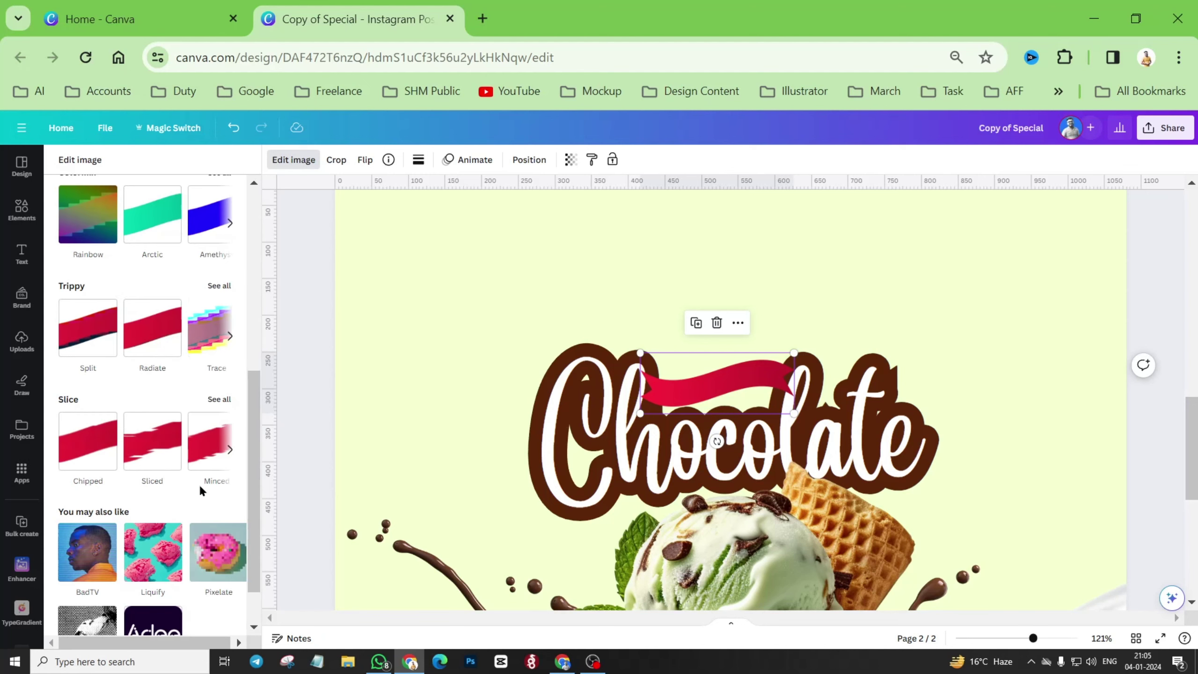
{"action": "scroll", "coordinate": [202, 491], "scroll_direction": "down", "scroll_amount": 1}
{"action": "scroll", "coordinate": [200, 490], "scroll_direction": "up", "scroll_amount": 6}
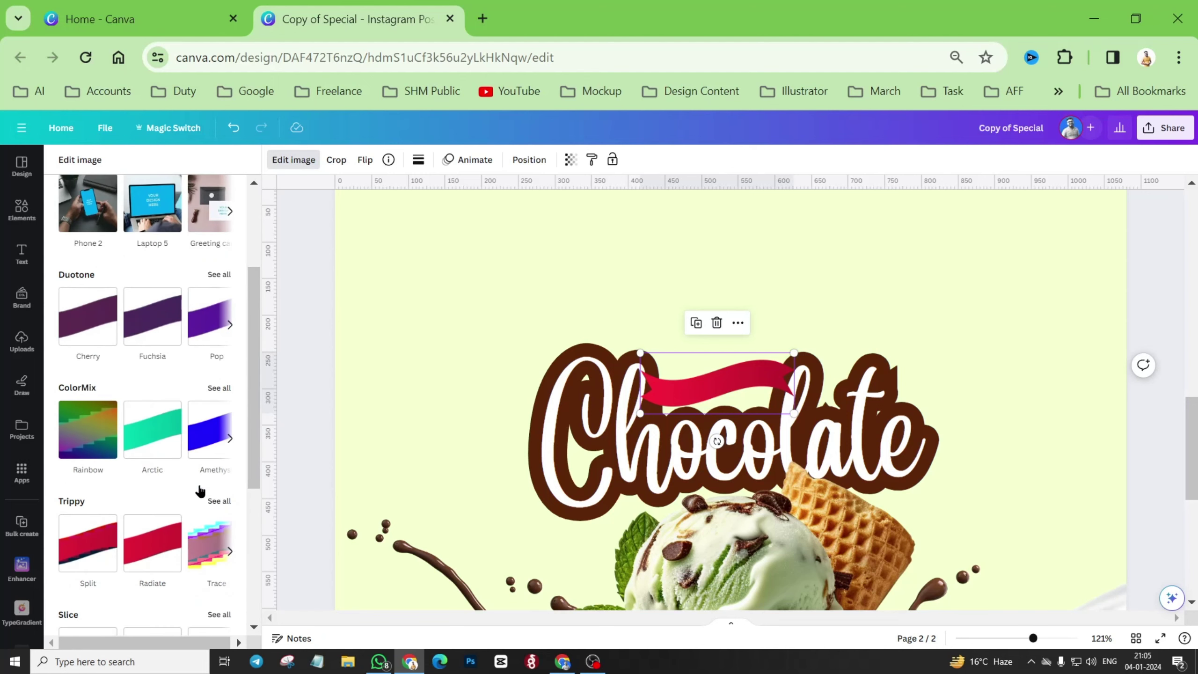
{"action": "left_click", "coordinate": [653, 262]}
{"action": "left_click", "coordinate": [735, 383]}
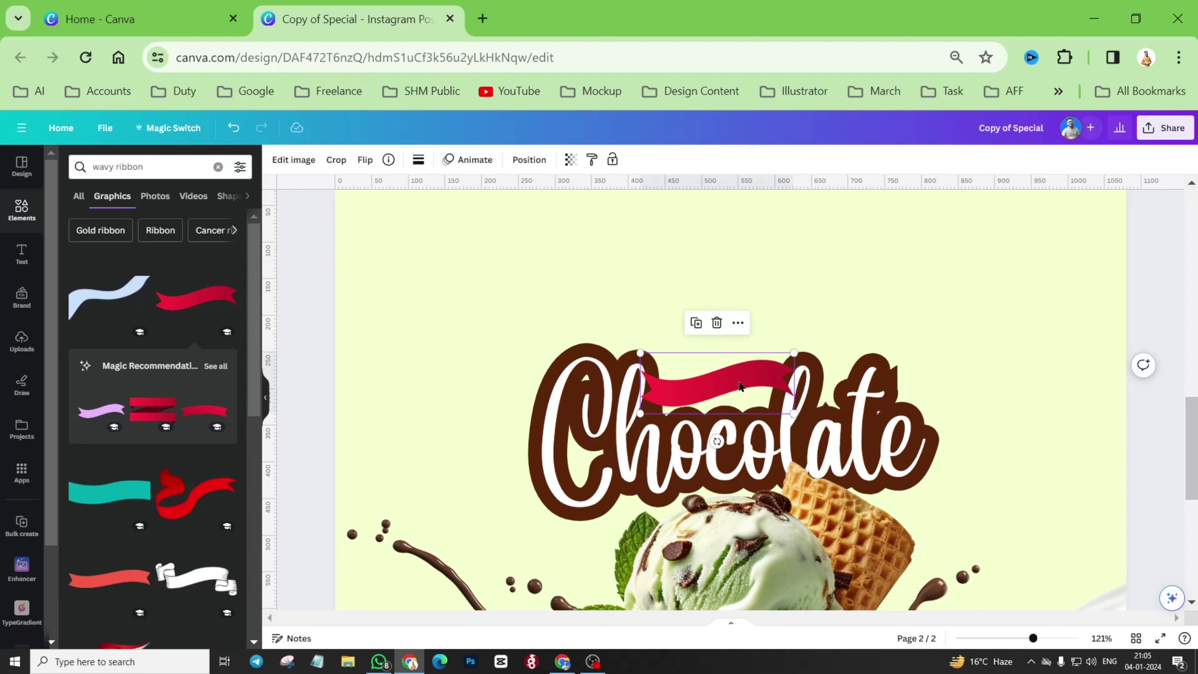
{"action": "left_click", "coordinate": [579, 293]}
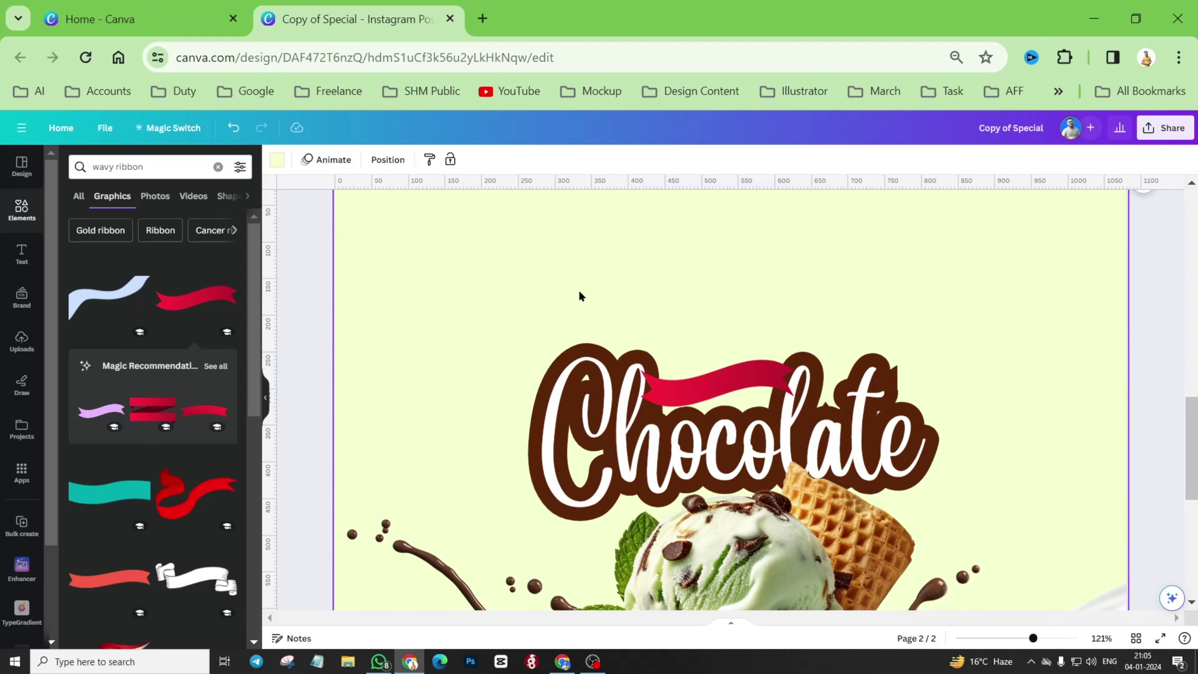
Compare the ribbon on the second page with the red "SPECIAL" ribbon in the first page's title.
{"action": "left_click", "coordinate": [759, 383]}
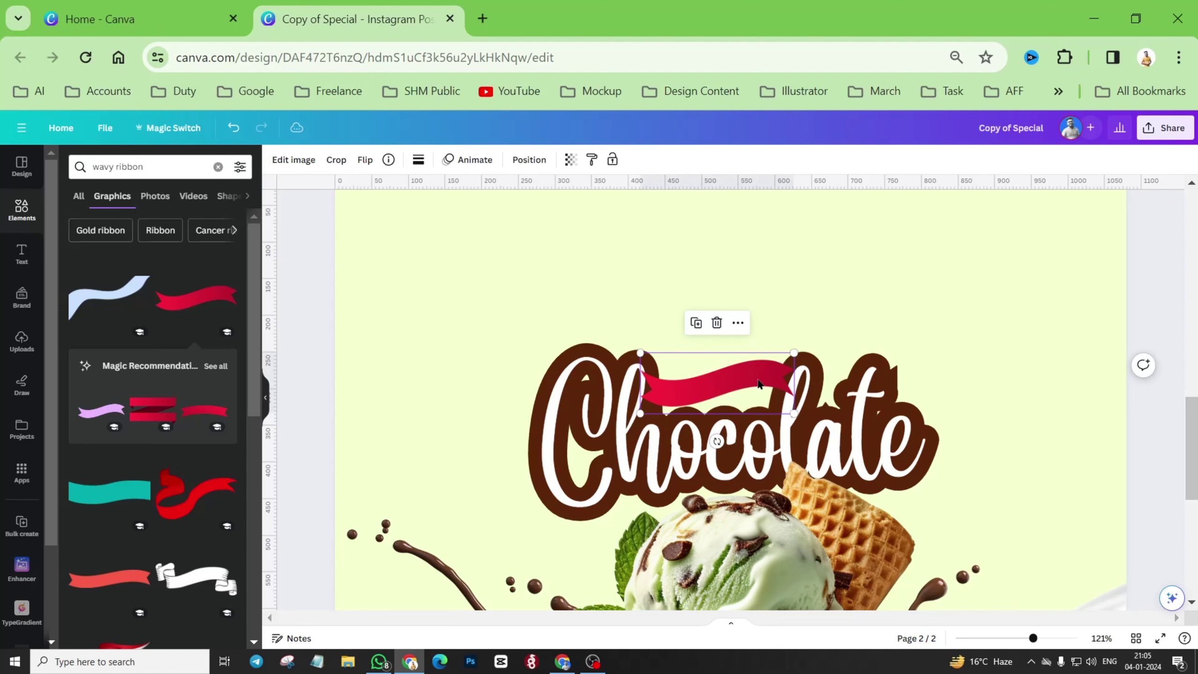
{"action": "scroll", "coordinate": [759, 383], "scroll_direction": "up", "scroll_amount": 5}
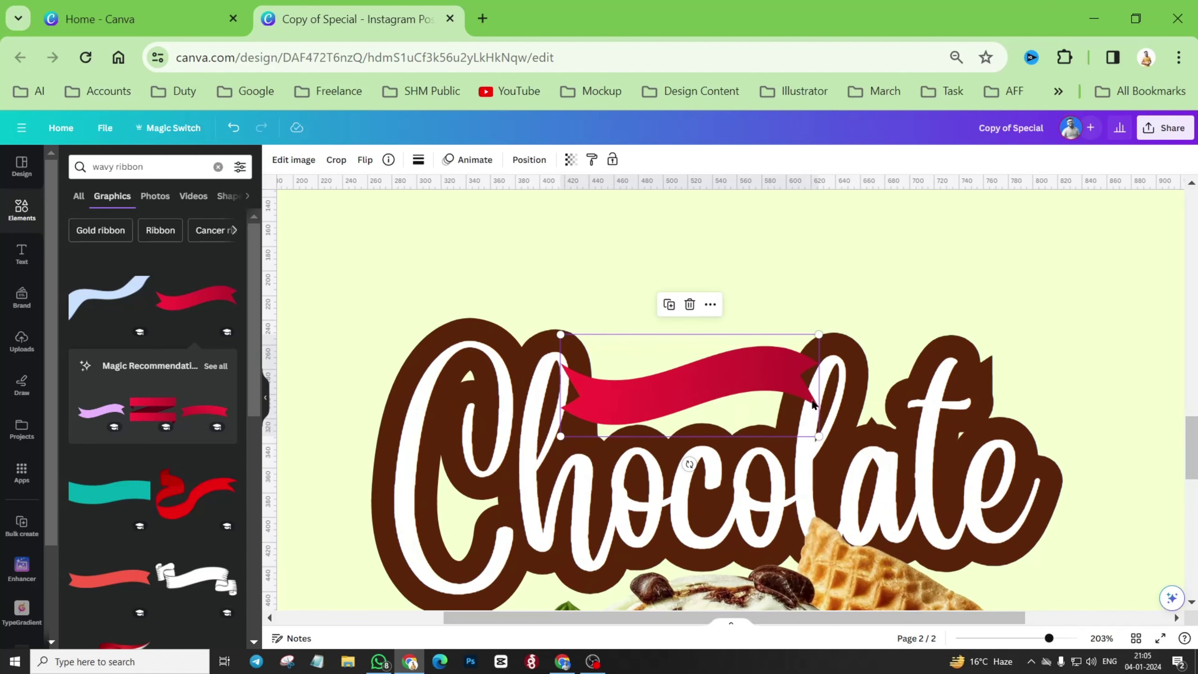
{"action": "scroll", "coordinate": [812, 400], "scroll_direction": "down", "scroll_amount": 10}
{"action": "scroll", "coordinate": [812, 400], "scroll_direction": "down", "scroll_amount": 6}
{"action": "scroll", "coordinate": [746, 375], "scroll_direction": "up", "scroll_amount": 3}
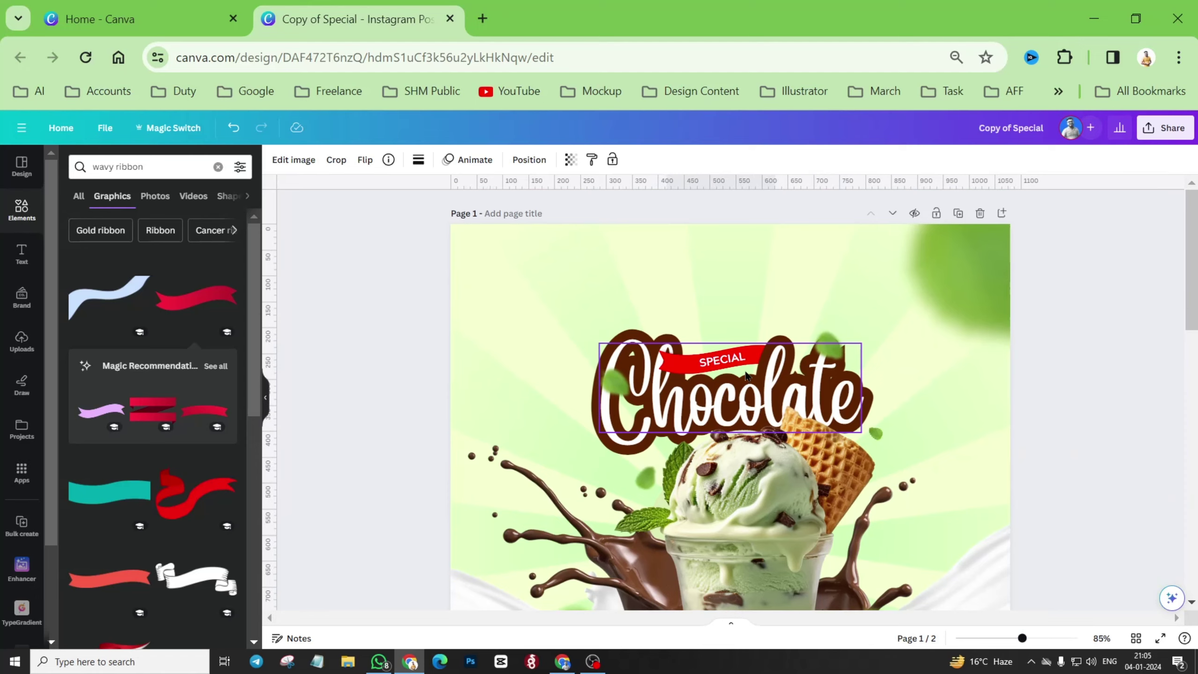
{"action": "scroll", "coordinate": [766, 358], "scroll_direction": "up", "scroll_amount": 5}
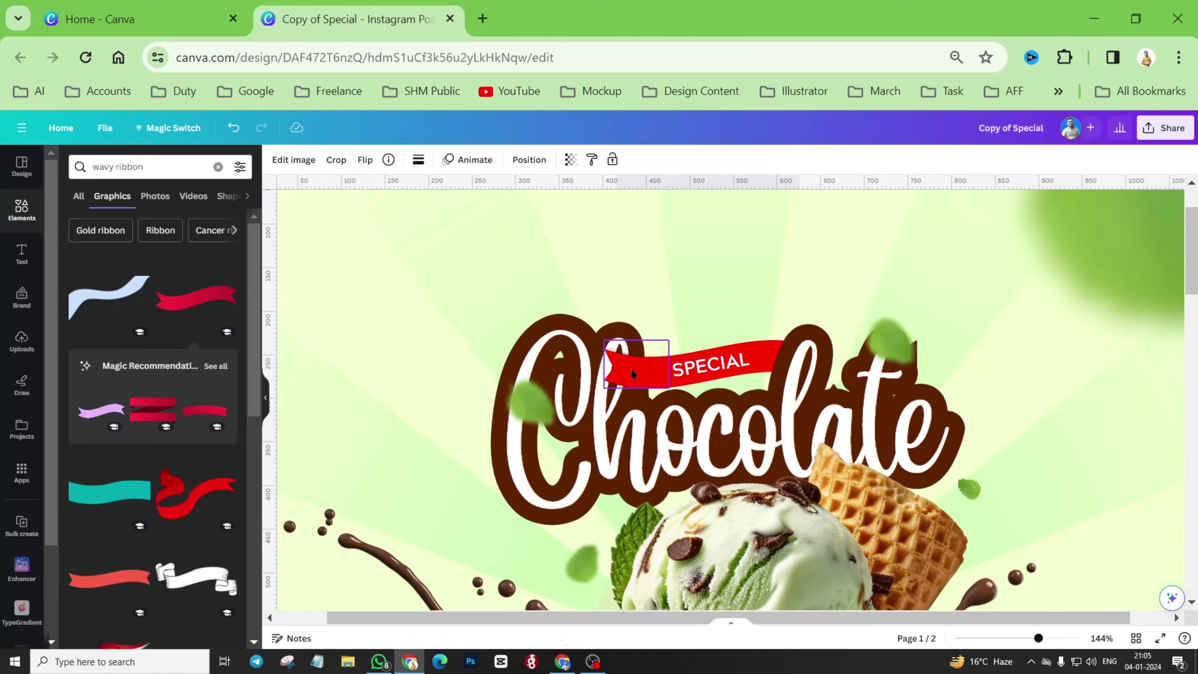
{"action": "scroll", "coordinate": [643, 387], "scroll_direction": "down", "scroll_amount": 10}
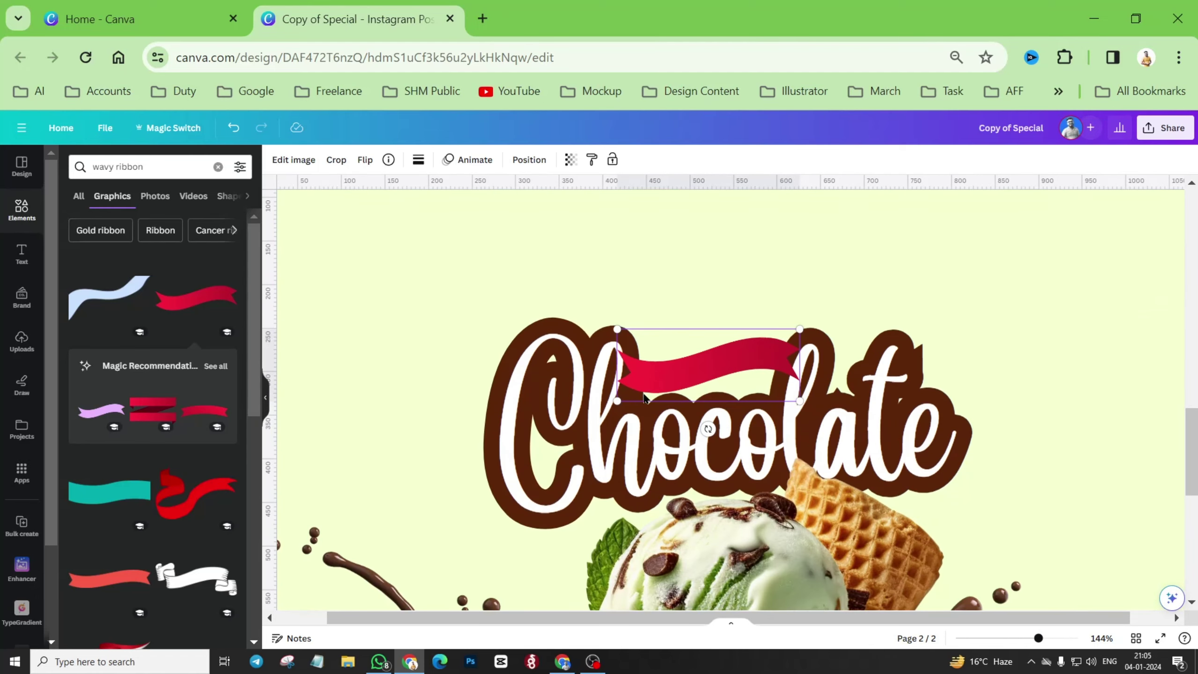
{"action": "left_click", "coordinate": [663, 380]}
{"action": "key", "text": "ctrl+alt+["}
{"action": "left_click", "coordinate": [529, 160]}
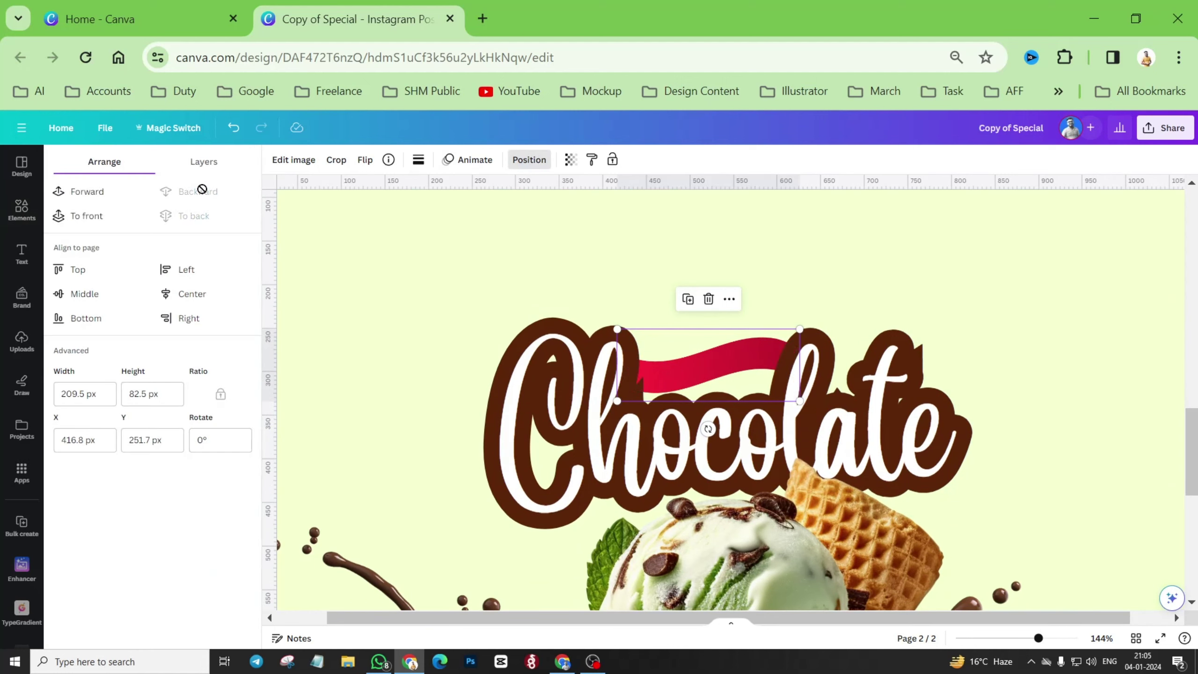
{"action": "left_click", "coordinate": [85, 191]}
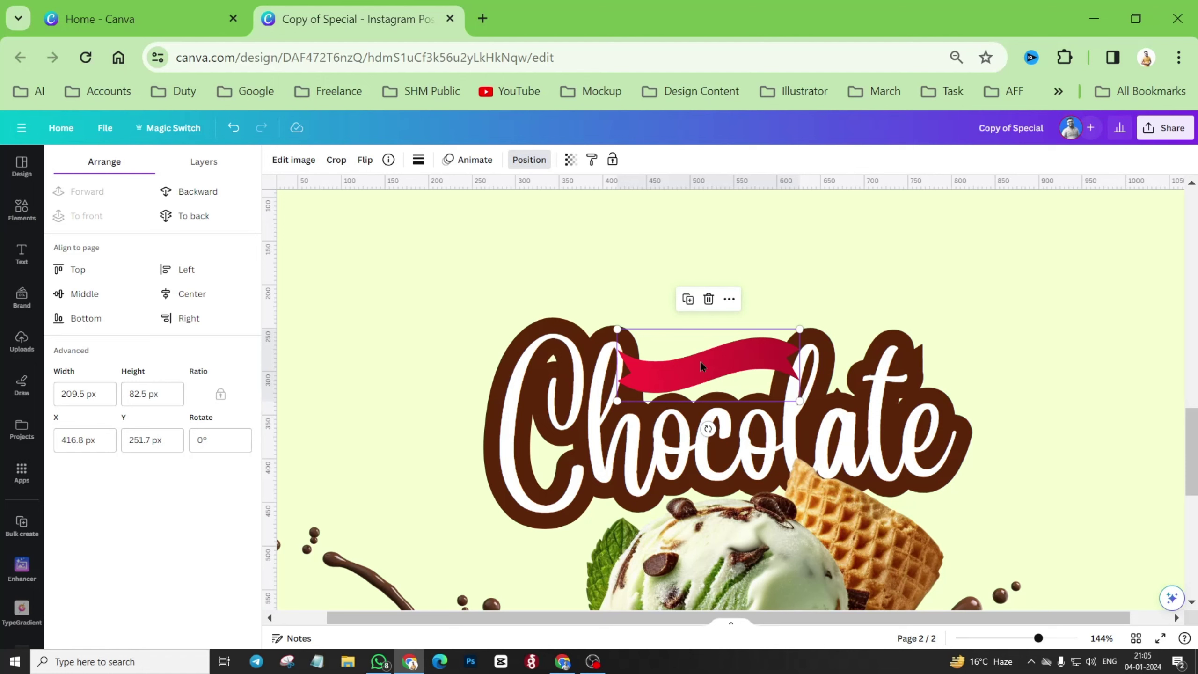
Duplicate the ribbon directly over the original and crop the copy to its right-hand end, about 89 px wide.
{"action": "left_click", "coordinate": [691, 305]}
{"action": "mouse_move", "coordinate": [712, 368]}
{"action": "left_mouse_down"}
{"action": "mouse_move", "coordinate": [728, 308]}
{"action": "mouse_move", "coordinate": [715, 371]}
{"action": "left_mouse_up"}
{"action": "left_click", "coordinate": [362, 163]}
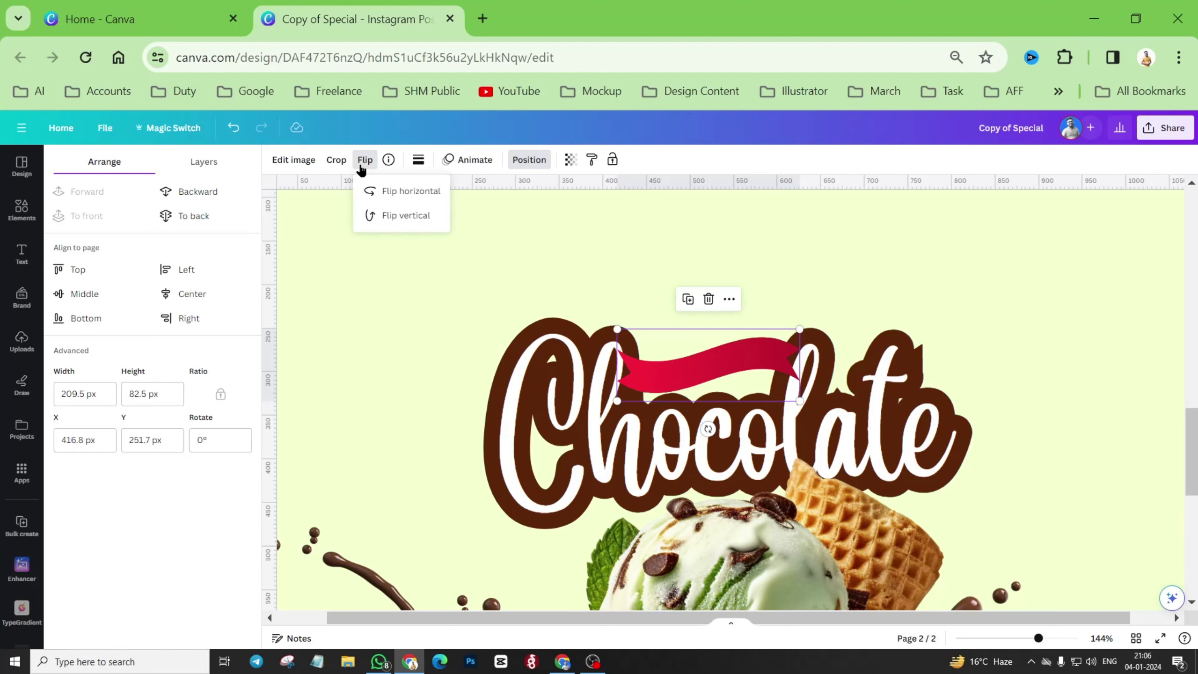
{"action": "left_click", "coordinate": [337, 160]}
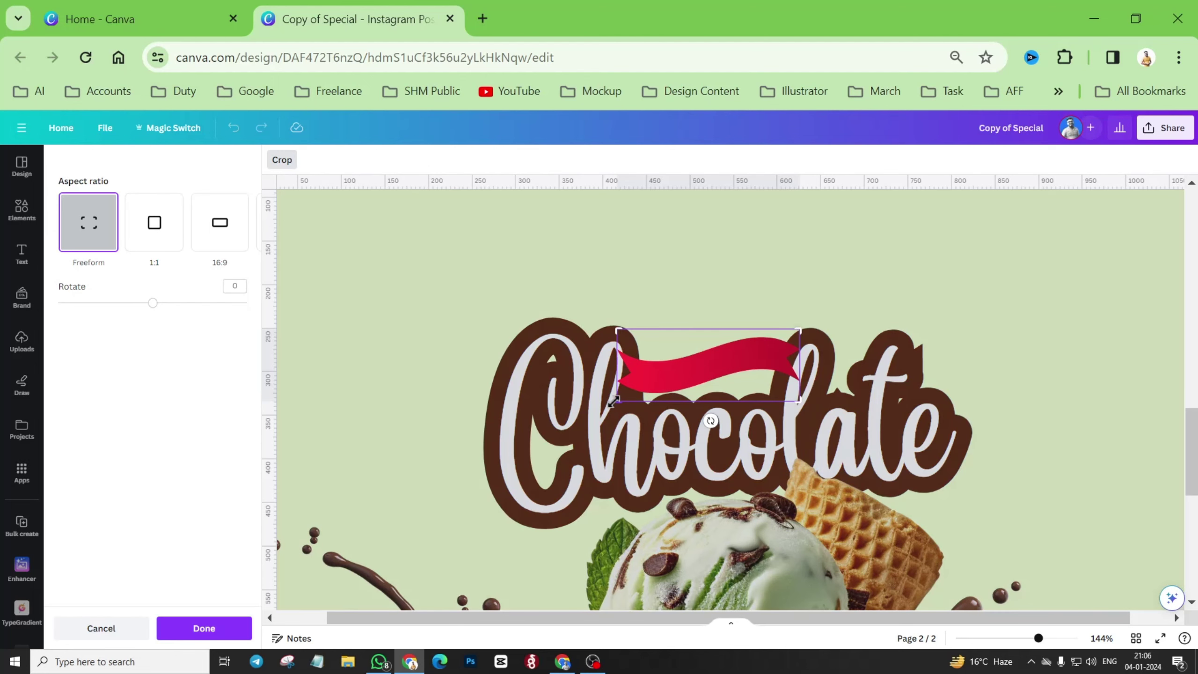
{"action": "left_click_drag", "start_coordinate": [619, 414], "coordinate": [724, 430]}
{"action": "left_click", "coordinate": [245, 633]}
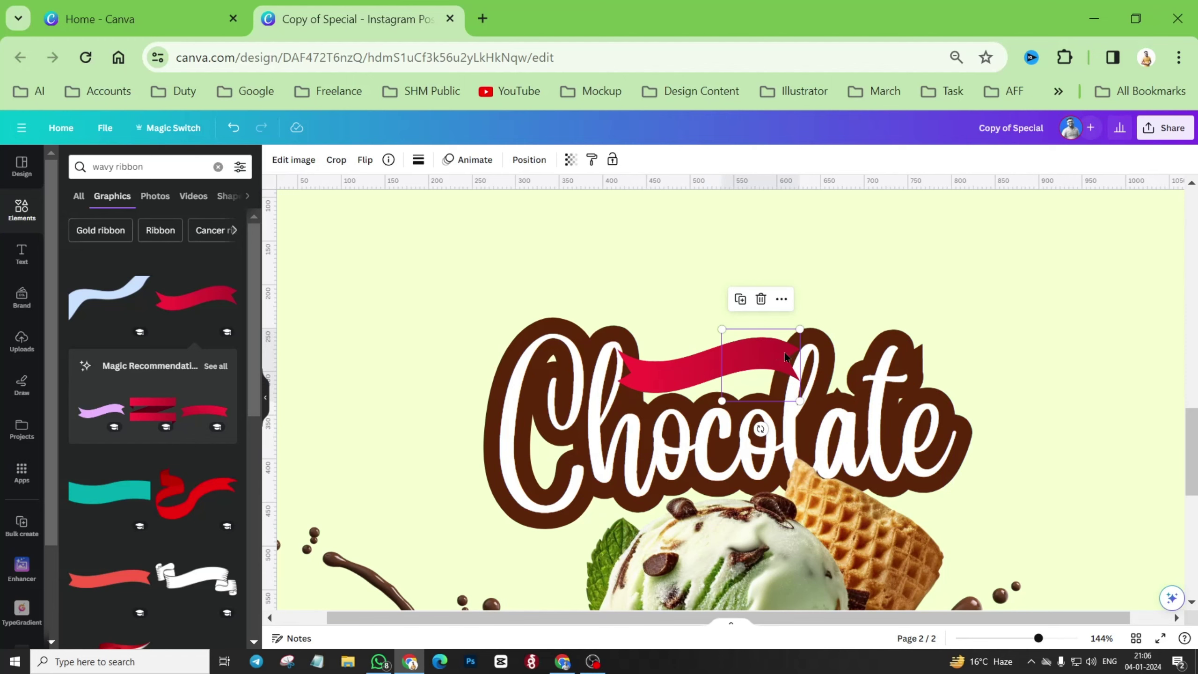
Send the cropped ribbon piece to the back and move the full ribbon above the title, at about X 426, Y 135 px.
{"action": "left_click", "coordinate": [528, 160]}
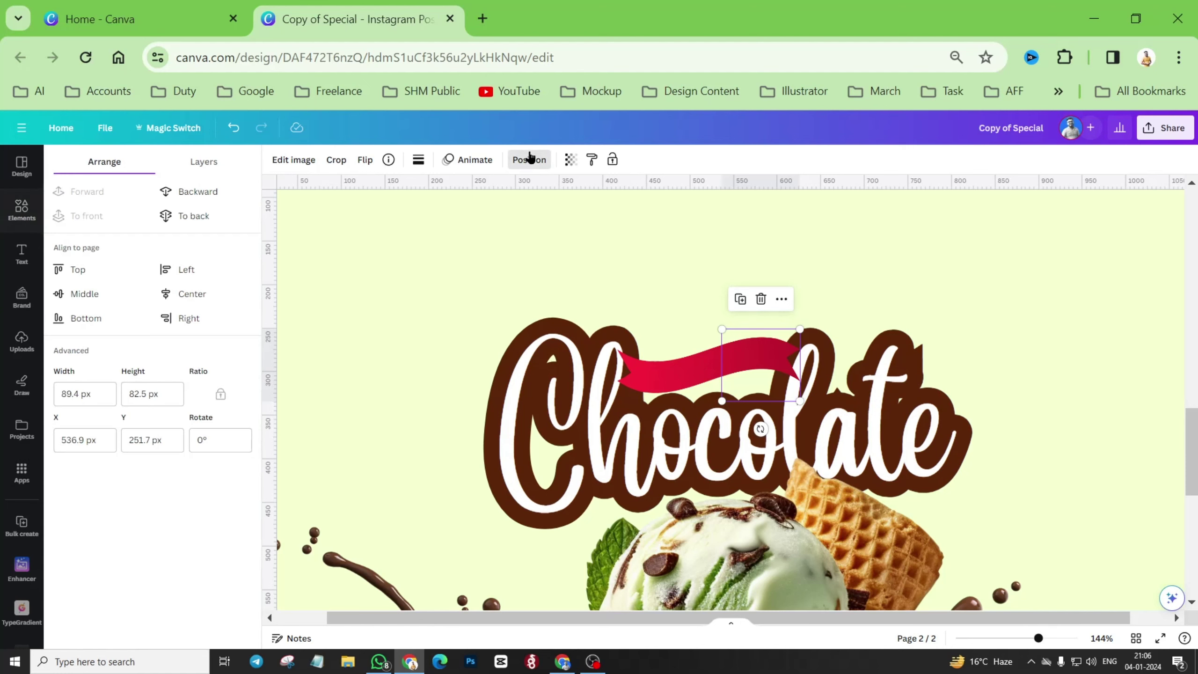
{"action": "left_click", "coordinate": [202, 217]}
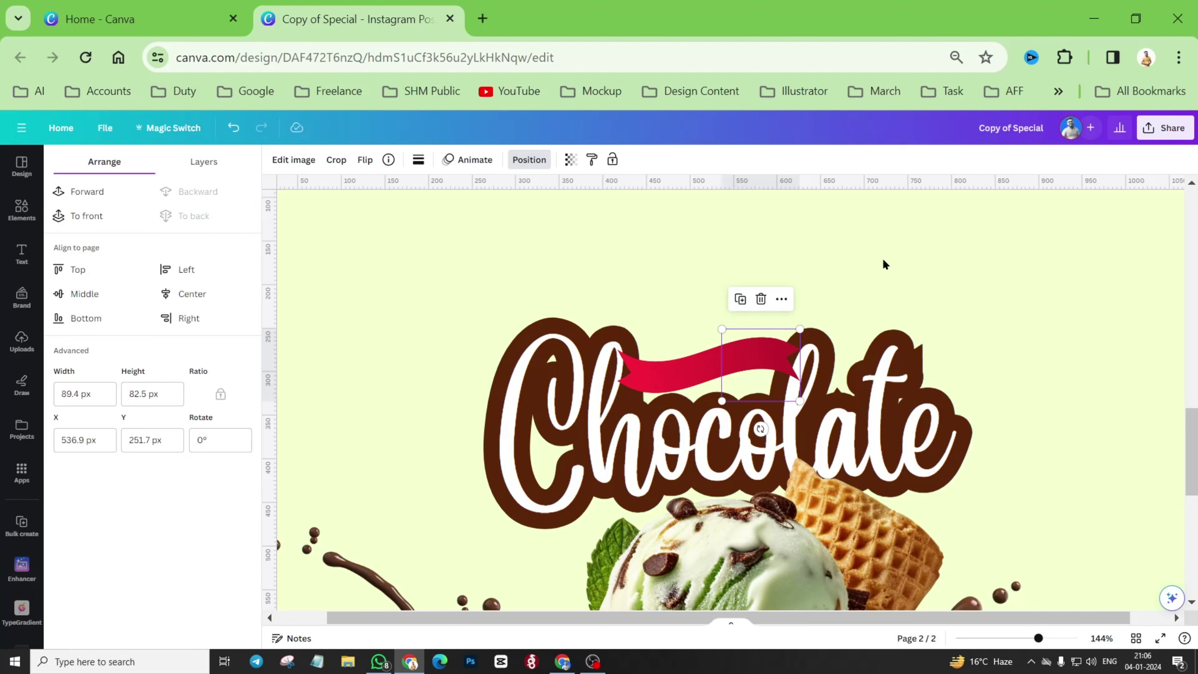
{"action": "mouse_move", "coordinate": [748, 360]}
{"action": "left_mouse_down"}
{"action": "mouse_move", "coordinate": [755, 302]}
{"action": "mouse_move", "coordinate": [754, 347]}
{"action": "left_mouse_up"}
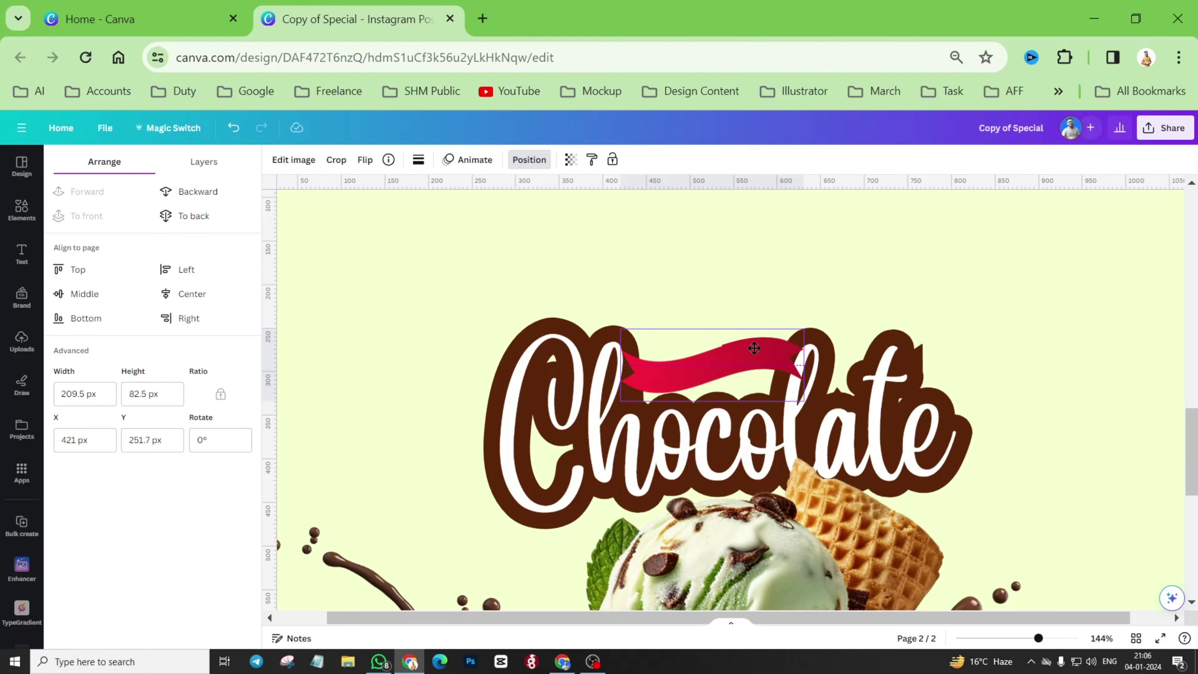
{"action": "left_click_drag", "start_coordinate": [755, 348], "coordinate": [754, 348]}
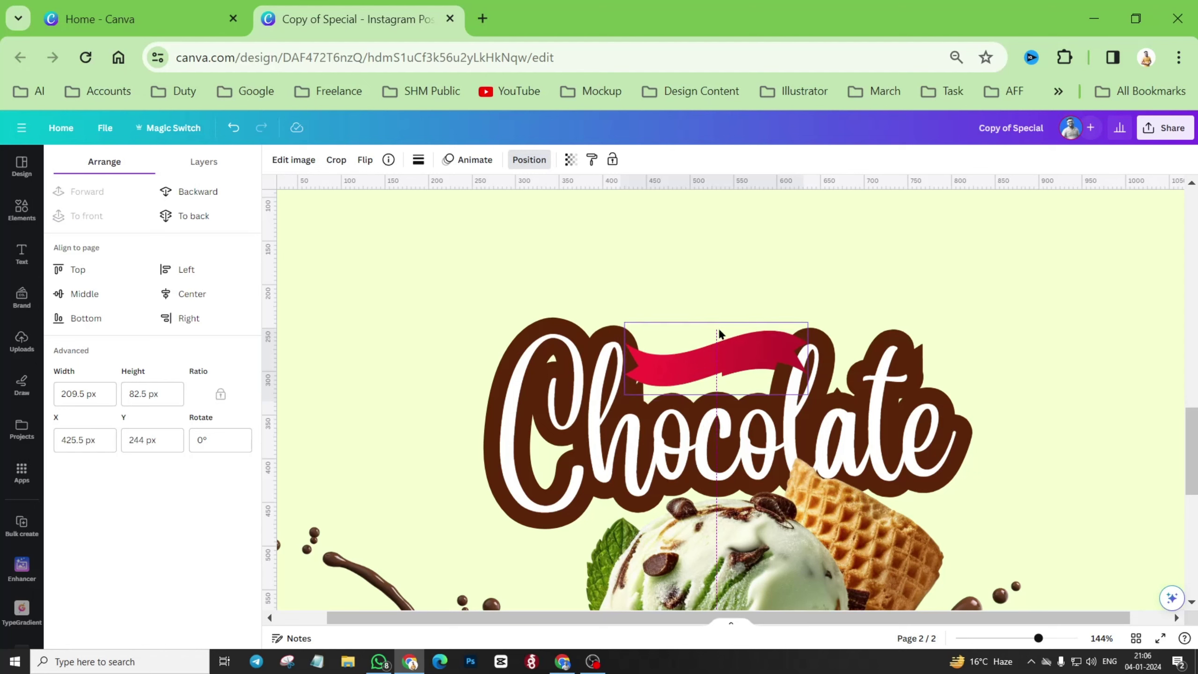
{"action": "key", "text": "ctrl+z"}
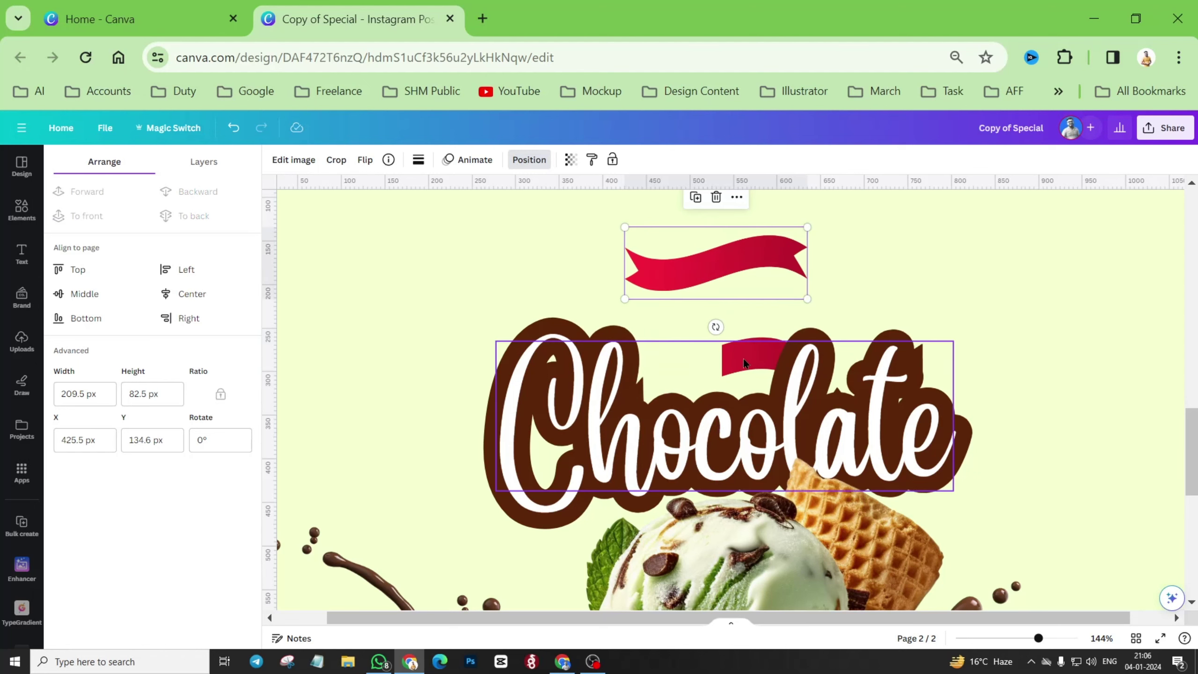
Move the "Chocolate" title down to about X 275, Y 320 px, clear of the ribbon piece, and show the page's layer list.
{"action": "left_click_drag", "start_coordinate": [743, 362], "coordinate": [750, 386]}
{"action": "key", "text": "ctrl+z"}
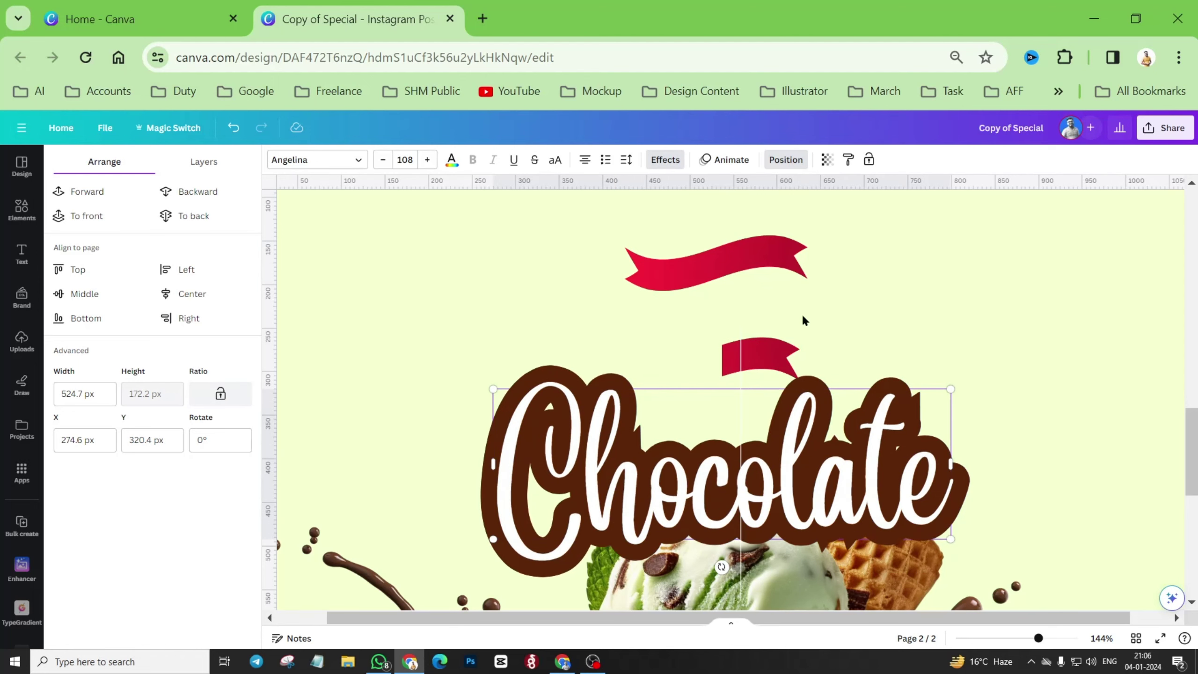
{"action": "left_click", "coordinate": [792, 278]}
{"action": "key", "text": "ctrl+y"}
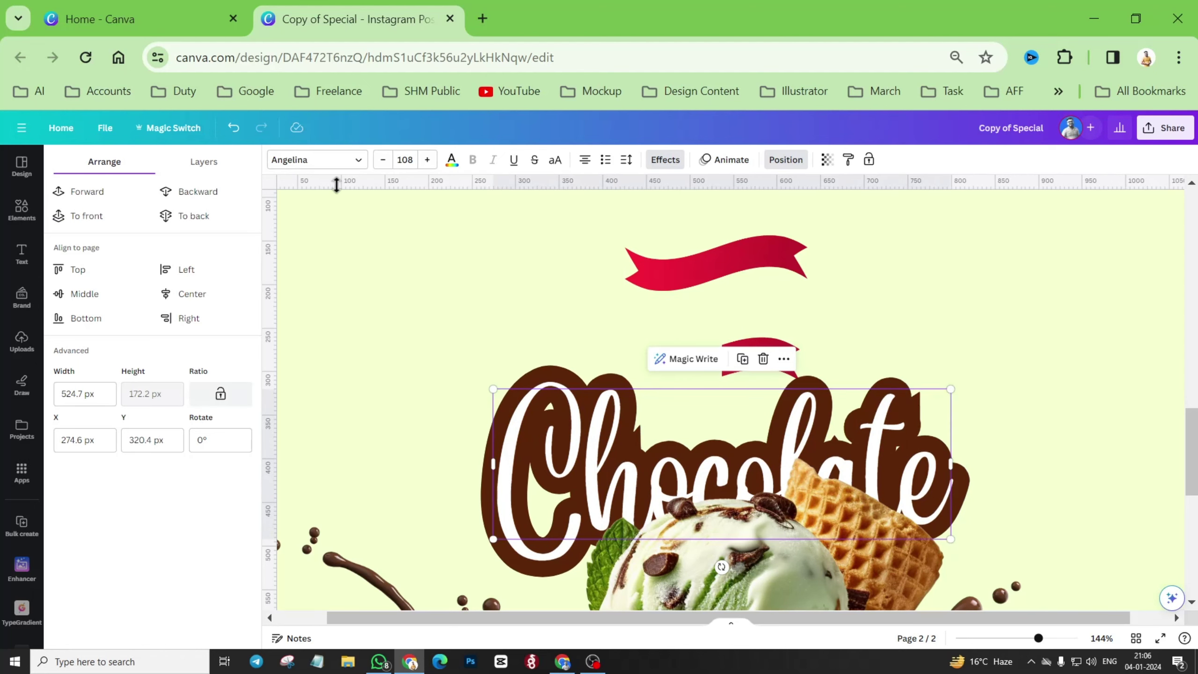
{"action": "left_click", "coordinate": [225, 162]}
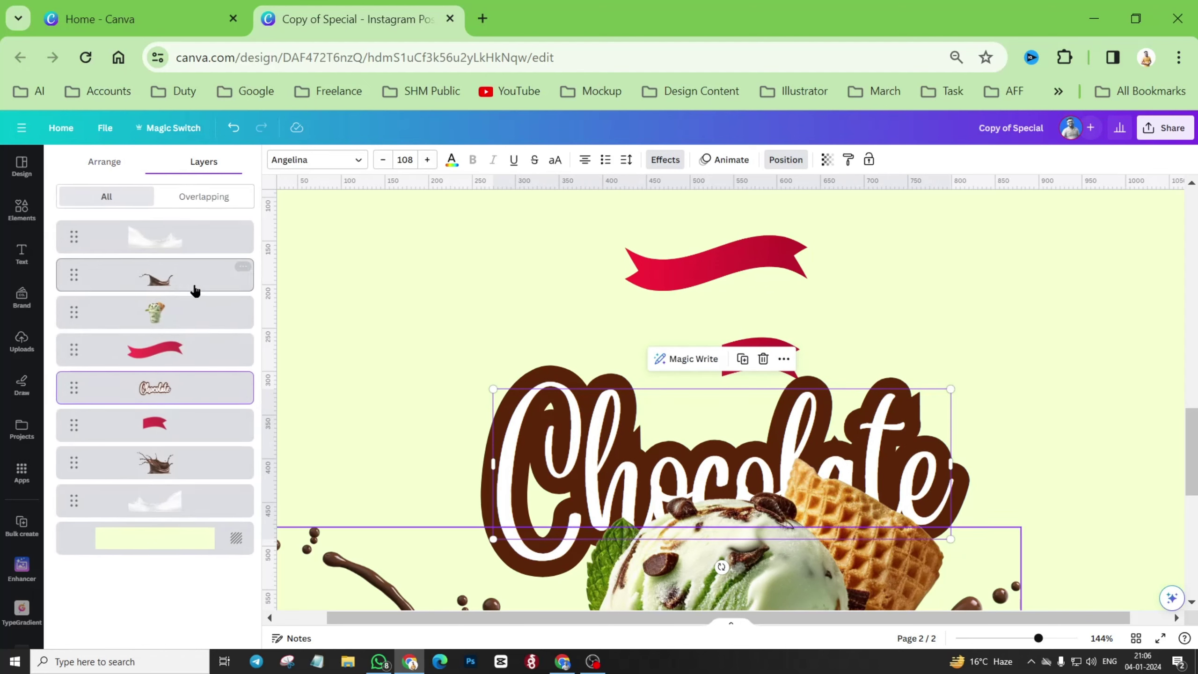
Delete the cropped ribbon piece behind the title and duplicate the full ribbon, leaving one on the "Chocolate" title and one above it.
{"action": "left_click", "coordinate": [172, 437]}
{"action": "key", "text": "Delete"}
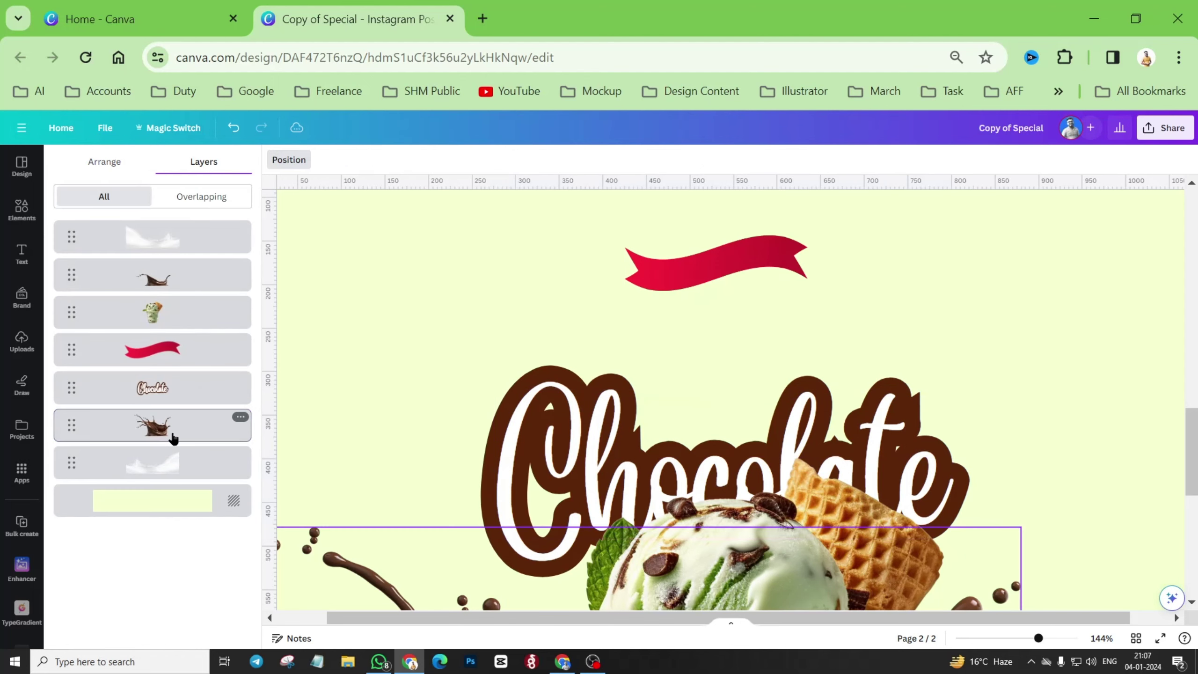
{"action": "left_click_drag", "start_coordinate": [749, 250], "coordinate": [696, 298]}
{"action": "left_click", "coordinate": [690, 348]}
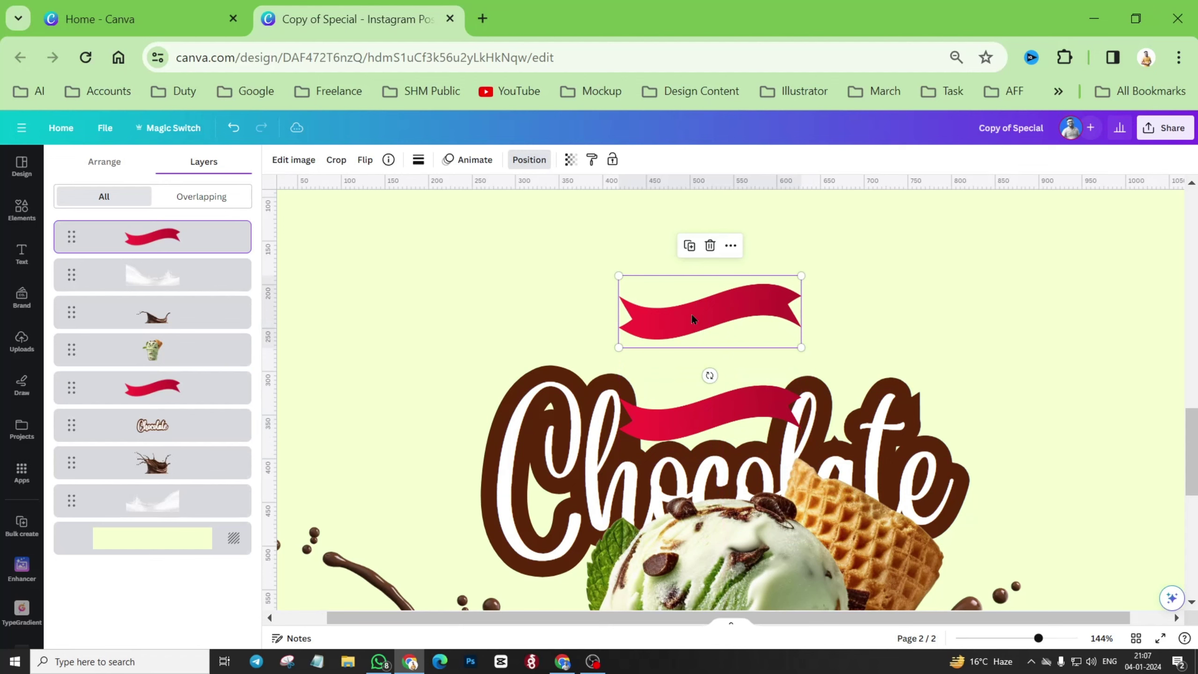
Crop the ribbon above the title to its left half, about 99 px wide.
{"action": "left_click", "coordinate": [336, 160]}
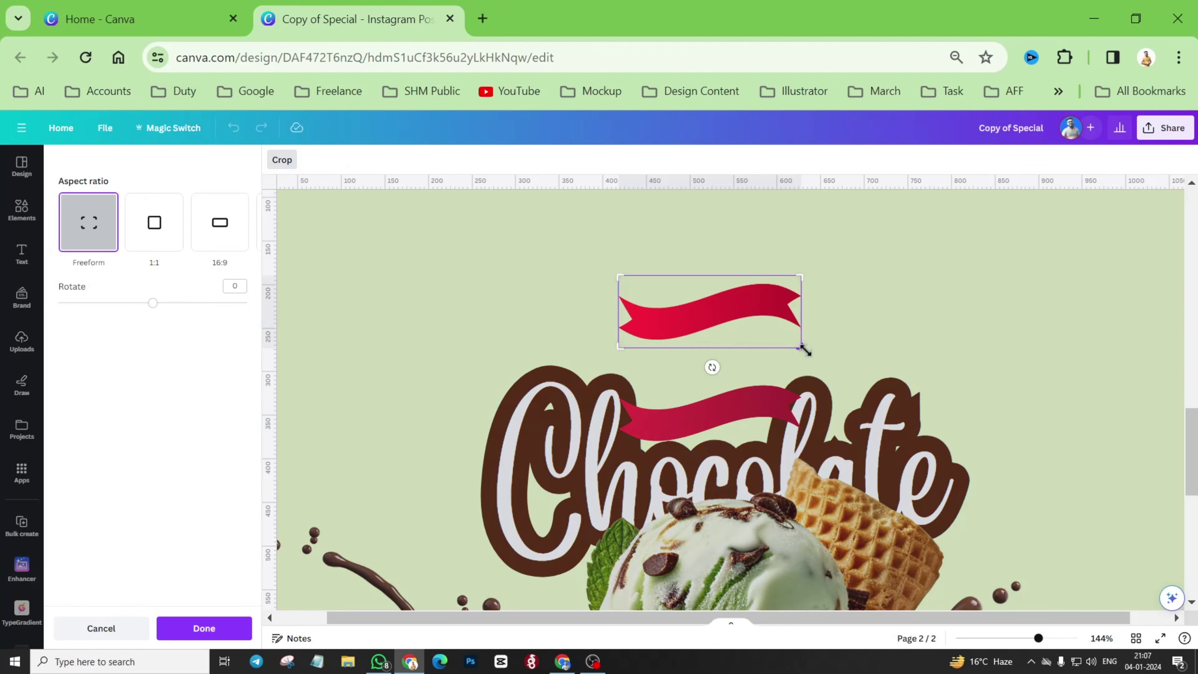
{"action": "left_click_drag", "start_coordinate": [801, 353], "coordinate": [706, 354]}
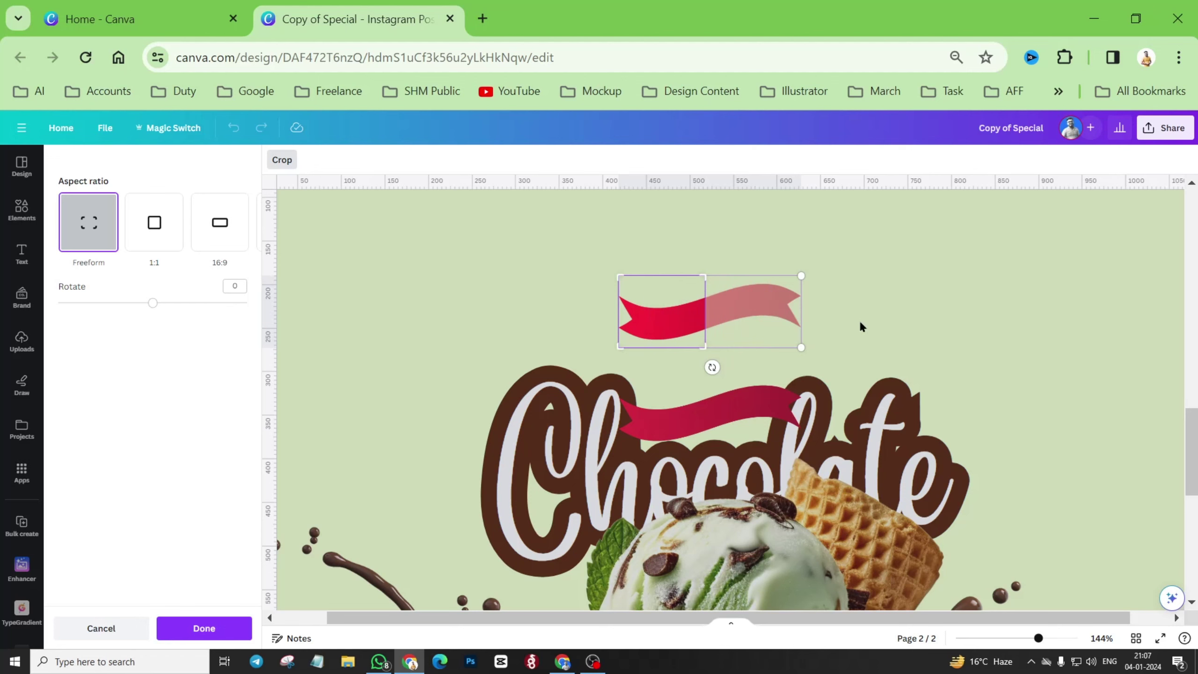
{"action": "left_click", "coordinate": [204, 628]}
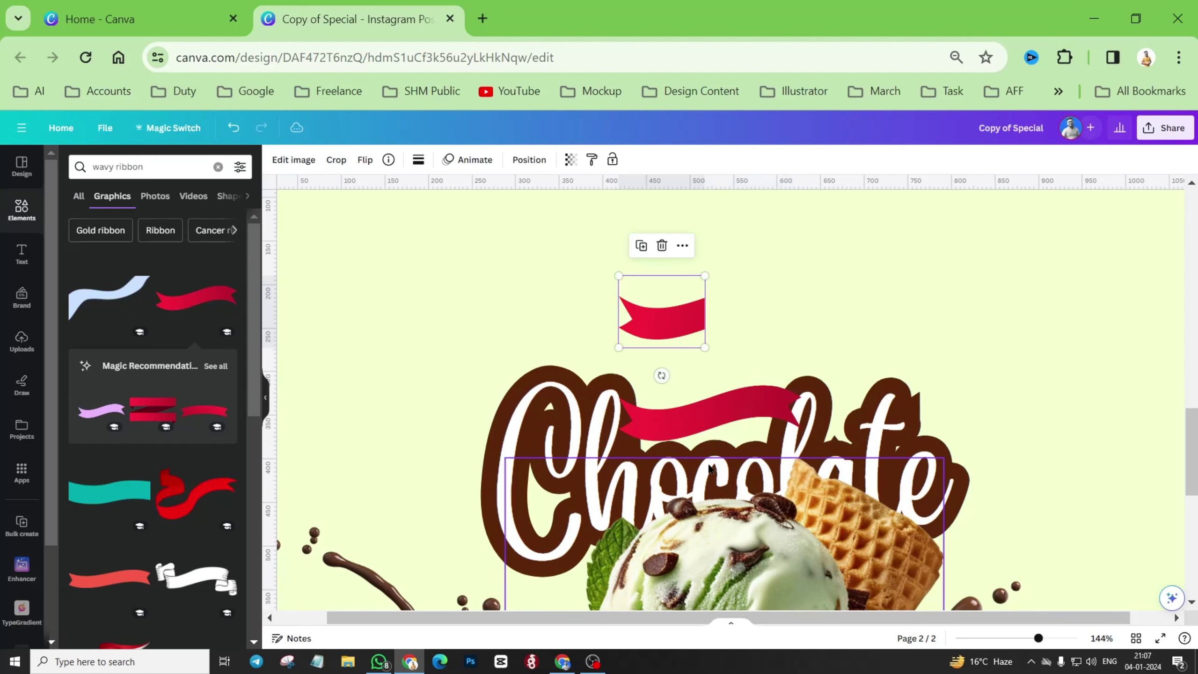
Send the full ribbon at about X 418, Y 295 px to the back, behind the "Chocolate" title.
{"action": "scroll", "coordinate": [781, 335], "scroll_direction": "down", "scroll_amount": 2}
{"action": "left_click", "coordinate": [738, 315]}
{"action": "left_click_drag", "start_coordinate": [737, 315], "coordinate": [735, 305]}
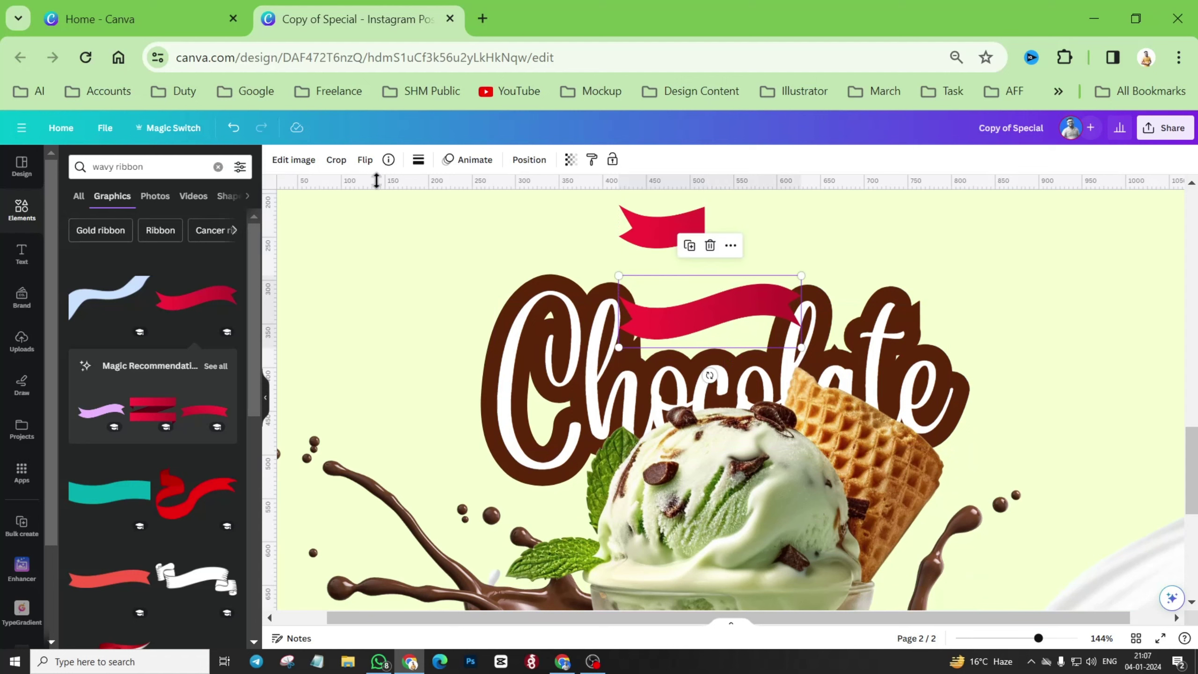
{"action": "left_click", "coordinate": [529, 159]}
{"action": "left_click", "coordinate": [113, 165]}
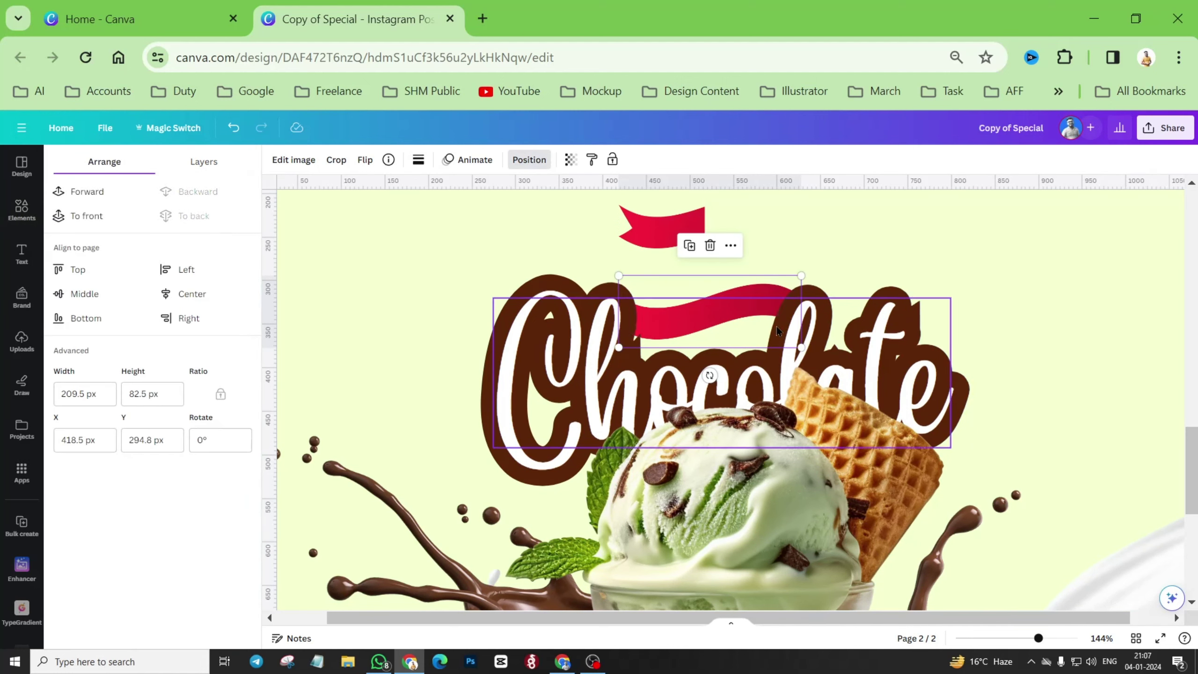
Place the cropped ribbon piece exactly over the full ribbon's left end, in front of the letter "h".
{"action": "left_click_drag", "start_coordinate": [660, 238], "coordinate": [662, 322]}
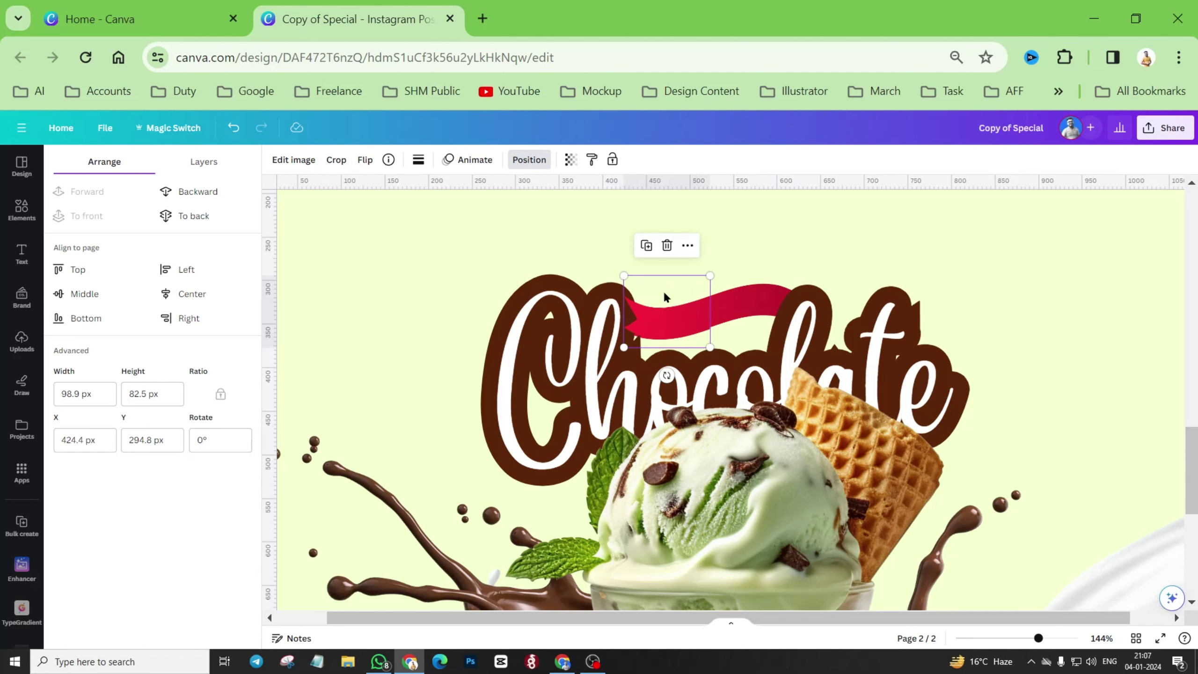
{"action": "scroll", "coordinate": [662, 286], "scroll_direction": "up", "scroll_amount": 5}
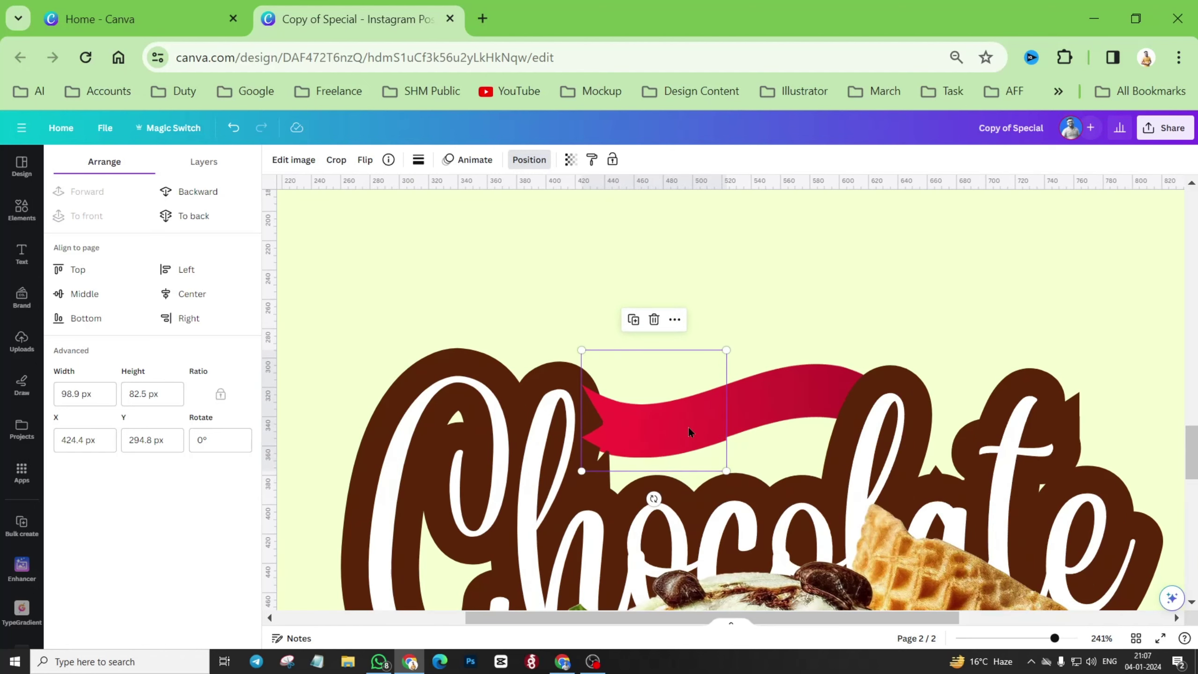
{"action": "left_click_drag", "start_coordinate": [687, 429], "coordinate": [679, 428]}
{"action": "left_click", "coordinate": [736, 264]}
{"action": "scroll", "coordinate": [654, 262], "scroll_direction": "down", "scroll_amount": 2}
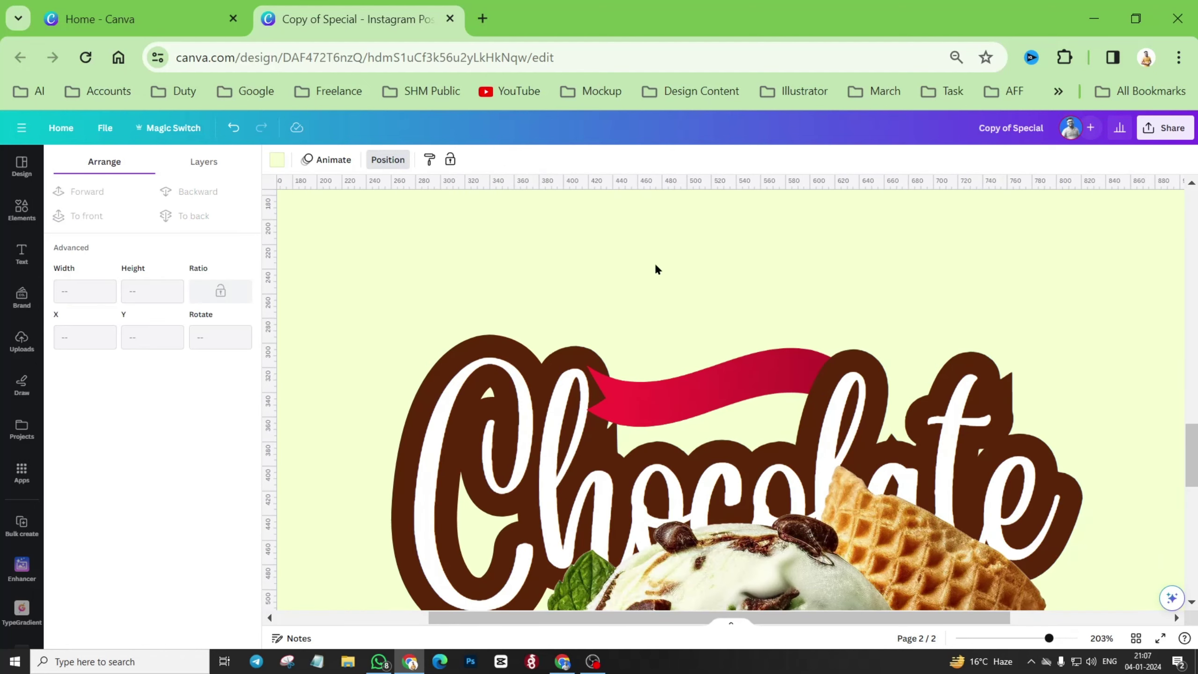
Copy the "SPECIAL" text from the first page onto the second page's ribbon, at about X 491, Y 331 px.
{"action": "scroll", "coordinate": [654, 262], "scroll_direction": "down", "scroll_amount": 2}
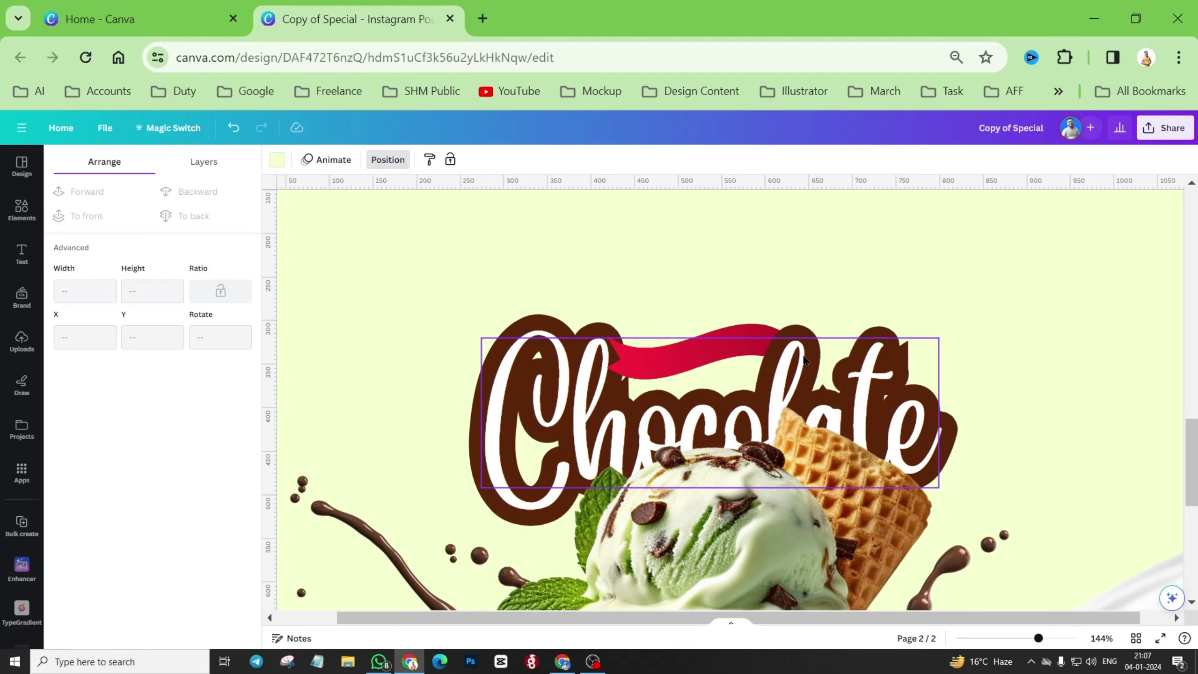
{"action": "scroll", "coordinate": [706, 384], "scroll_direction": "down", "scroll_amount": 2}
{"action": "scroll", "coordinate": [738, 379], "scroll_direction": "up", "scroll_amount": 10}
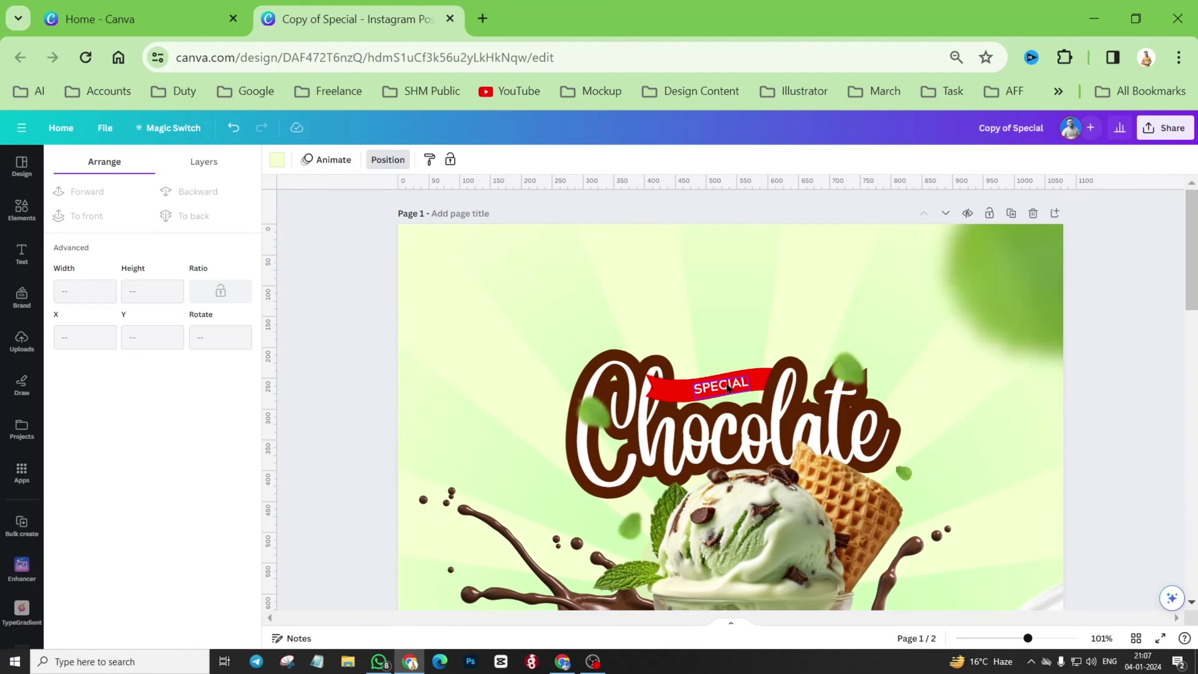
{"action": "left_click", "coordinate": [737, 386]}
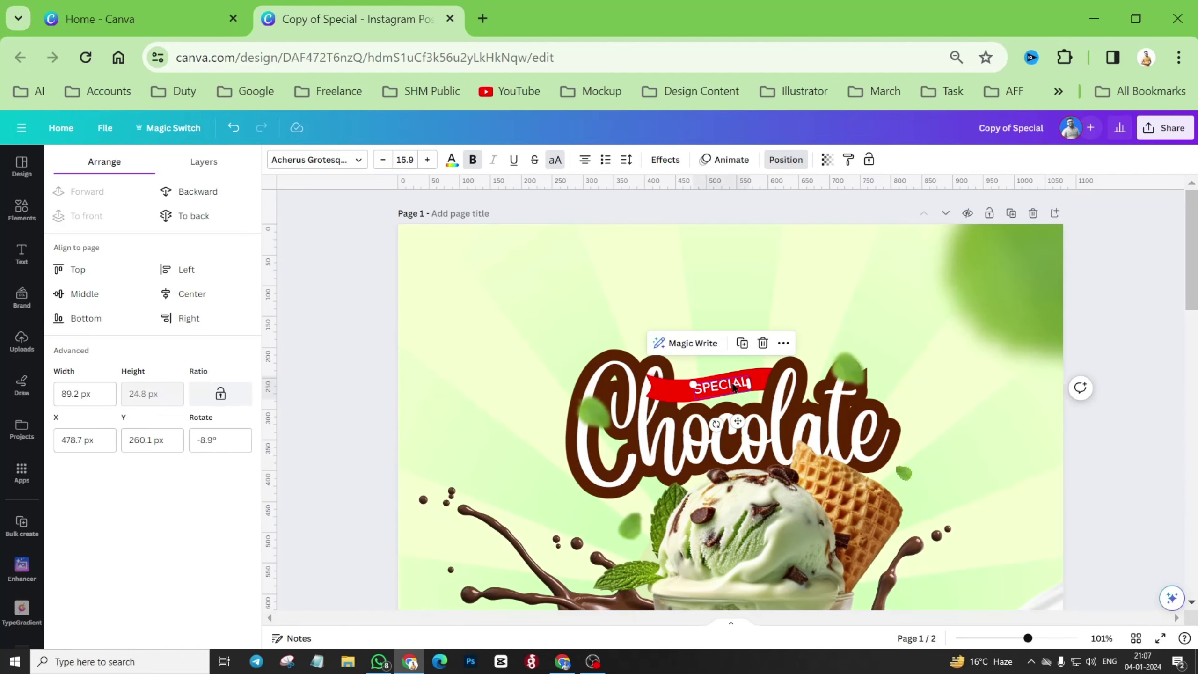
{"action": "scroll", "coordinate": [733, 386], "scroll_direction": "down", "scroll_amount": 10}
{"action": "left_click", "coordinate": [518, 249]}
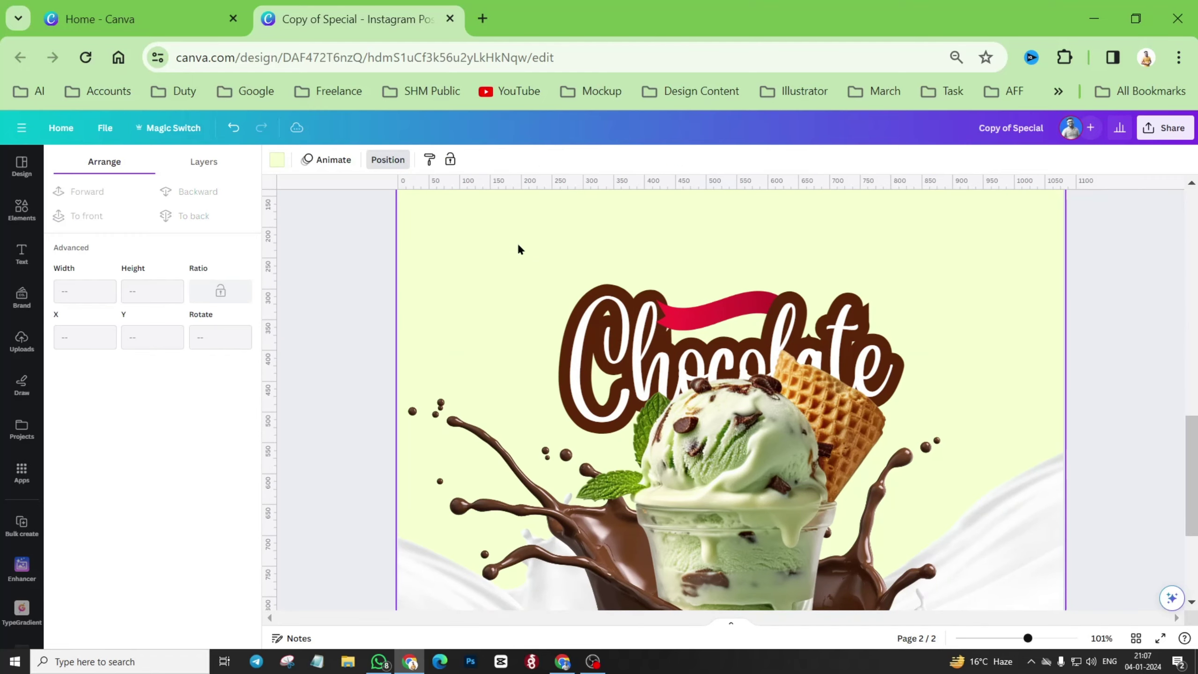
{"action": "key", "text": "ctrl+v"}
{"action": "left_click_drag", "start_coordinate": [727, 263], "coordinate": [733, 305]}
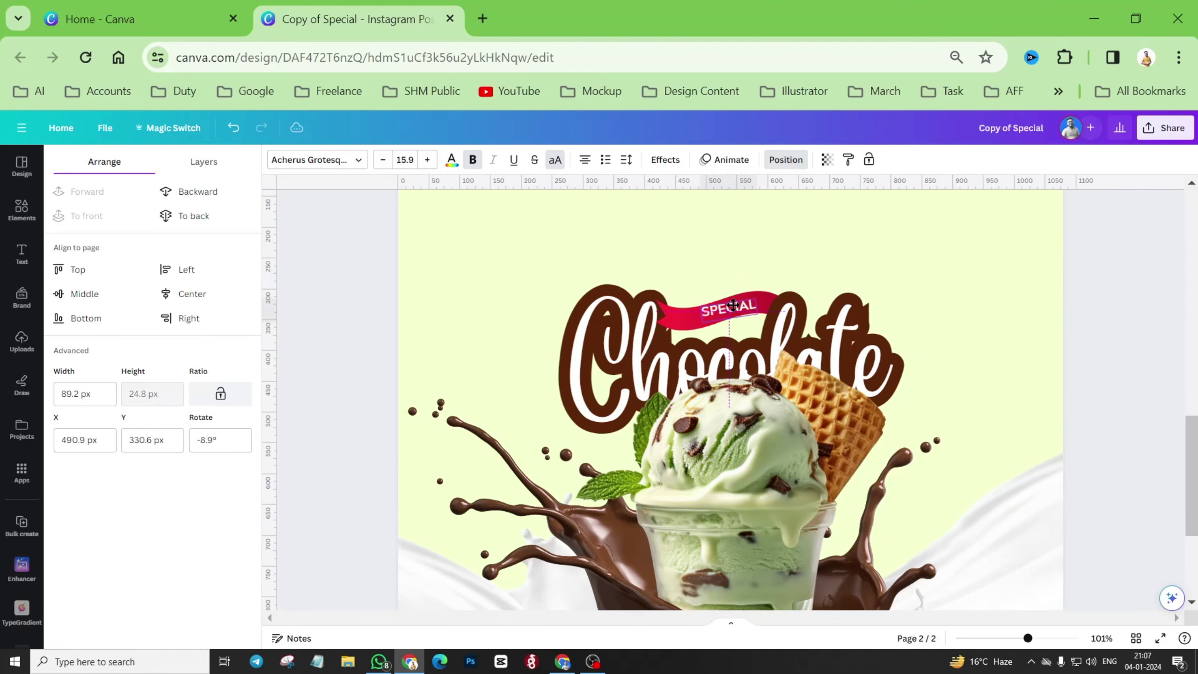
Add a subheading text box to the second page.
{"action": "left_click", "coordinate": [27, 266]}
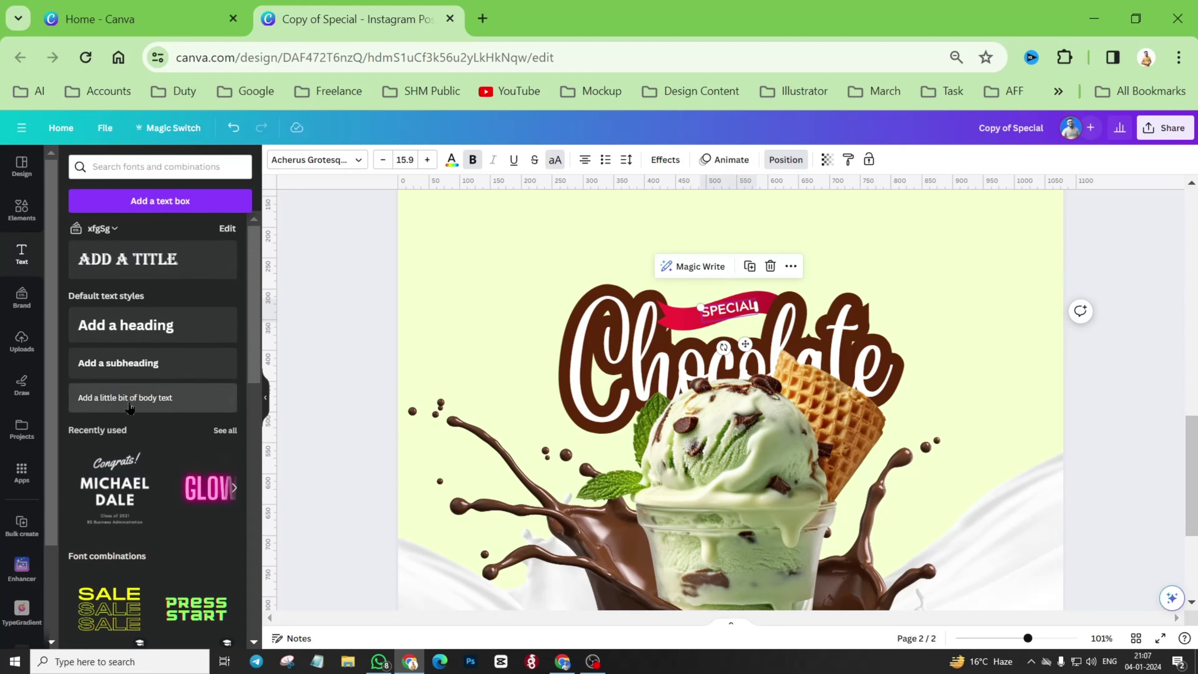
{"action": "left_click", "coordinate": [137, 363]}
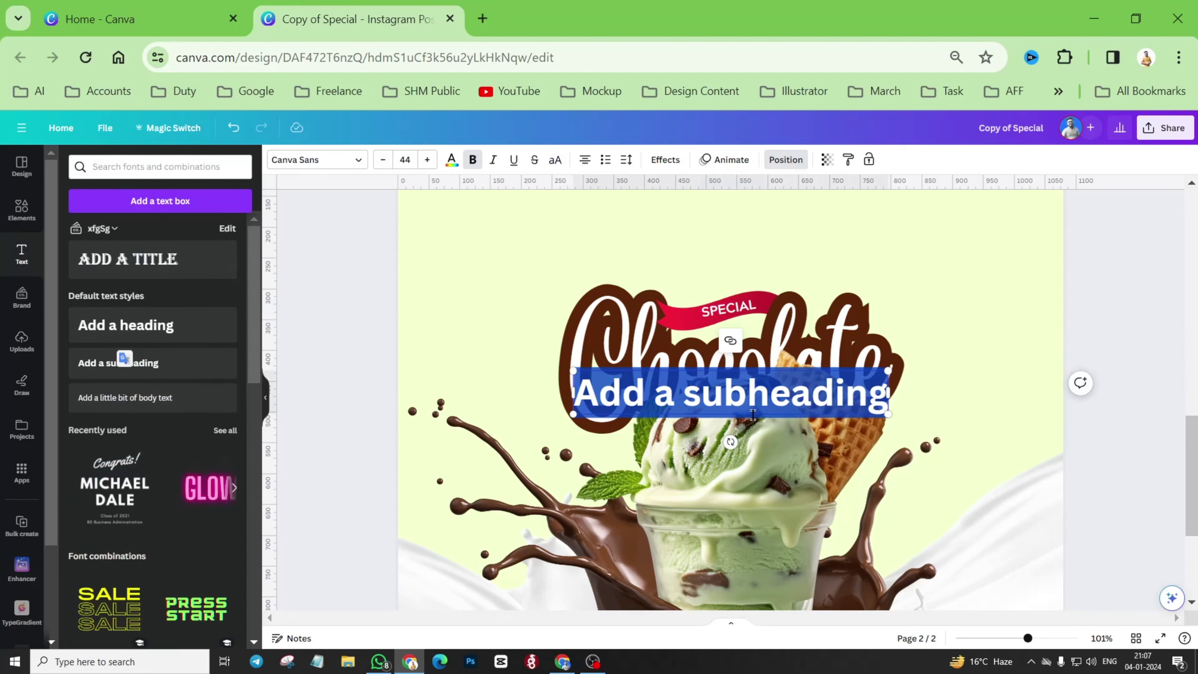
{"action": "type", "text": "special"}
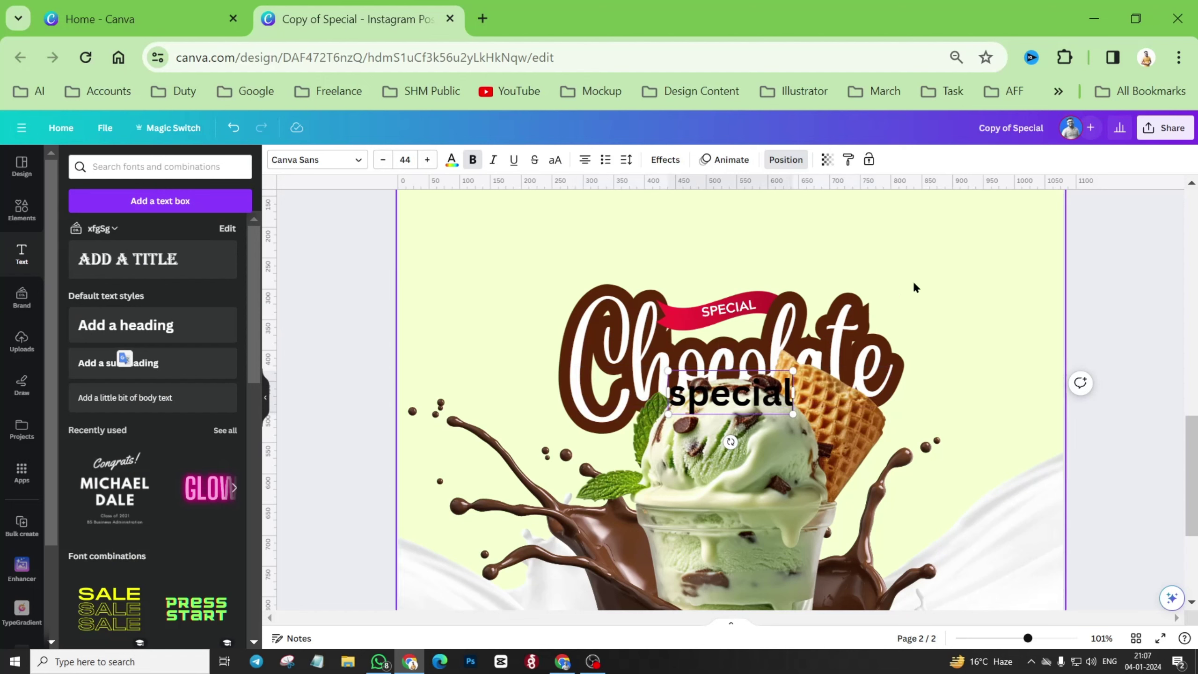
{"action": "left_click_drag", "start_coordinate": [733, 358], "coordinate": [653, 182]}
{"action": "left_click", "coordinate": [690, 268]}
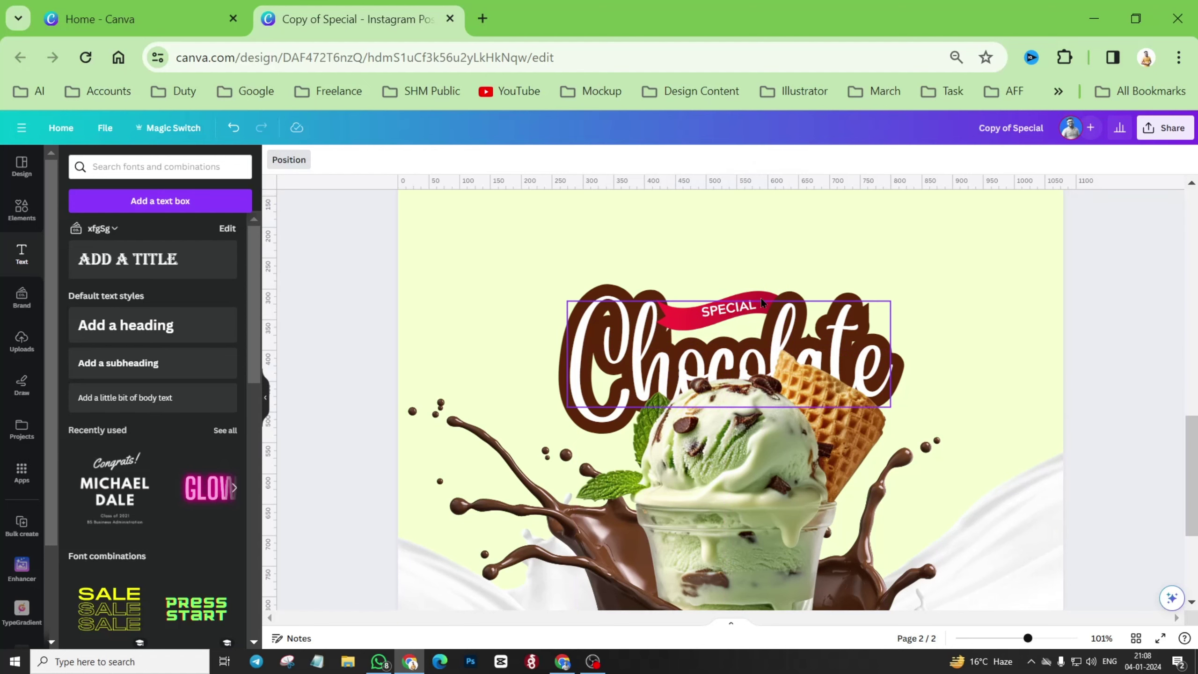
Tilt the SPECIAL text slightly further counterclockwise to follow the red ribbon's slope and reposition it on the ribbon.
{"action": "scroll", "coordinate": [761, 302], "scroll_direction": "up", "scroll_amount": 5}
{"action": "left_click", "coordinate": [726, 321]}
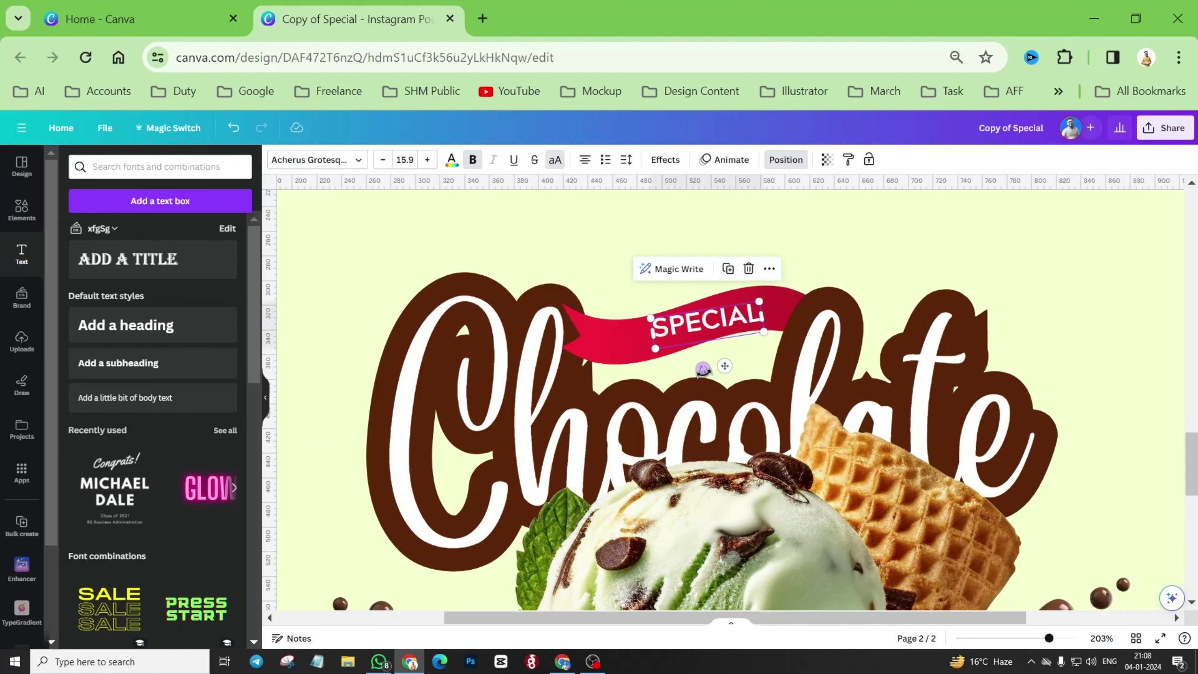
{"action": "left_click_drag", "start_coordinate": [704, 369], "coordinate": [709, 374]}
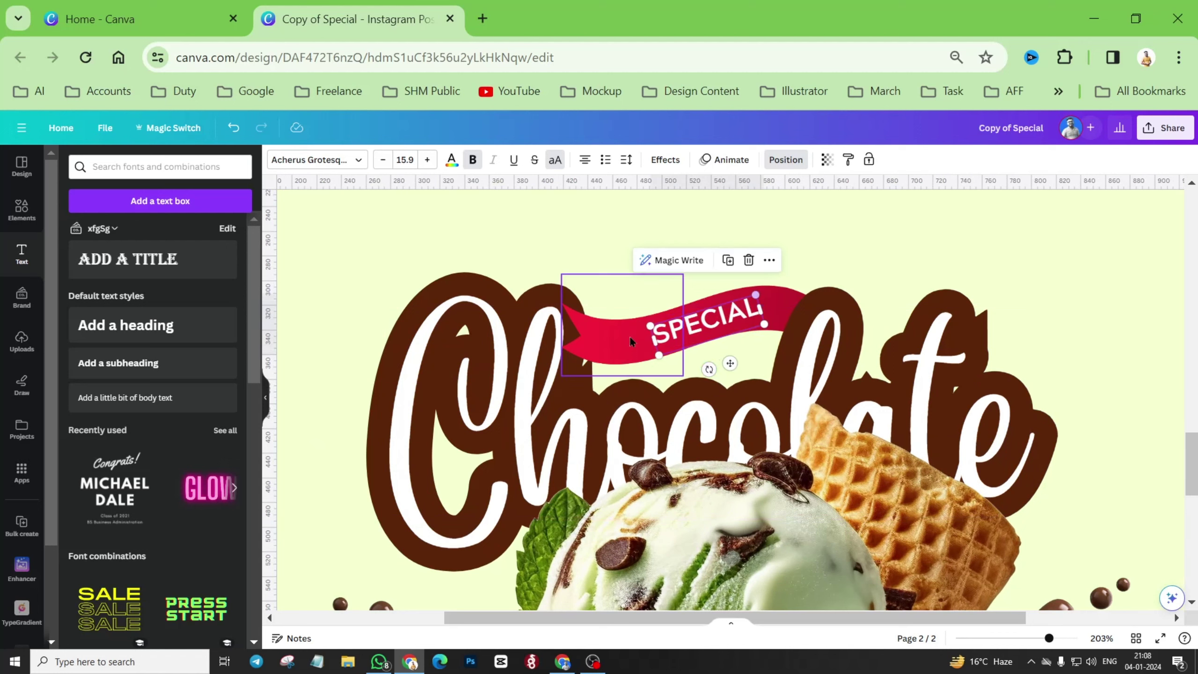
{"action": "left_click_drag", "start_coordinate": [727, 321], "coordinate": [714, 314]}
{"action": "scroll", "coordinate": [728, 348], "scroll_direction": "down", "scroll_amount": 5}
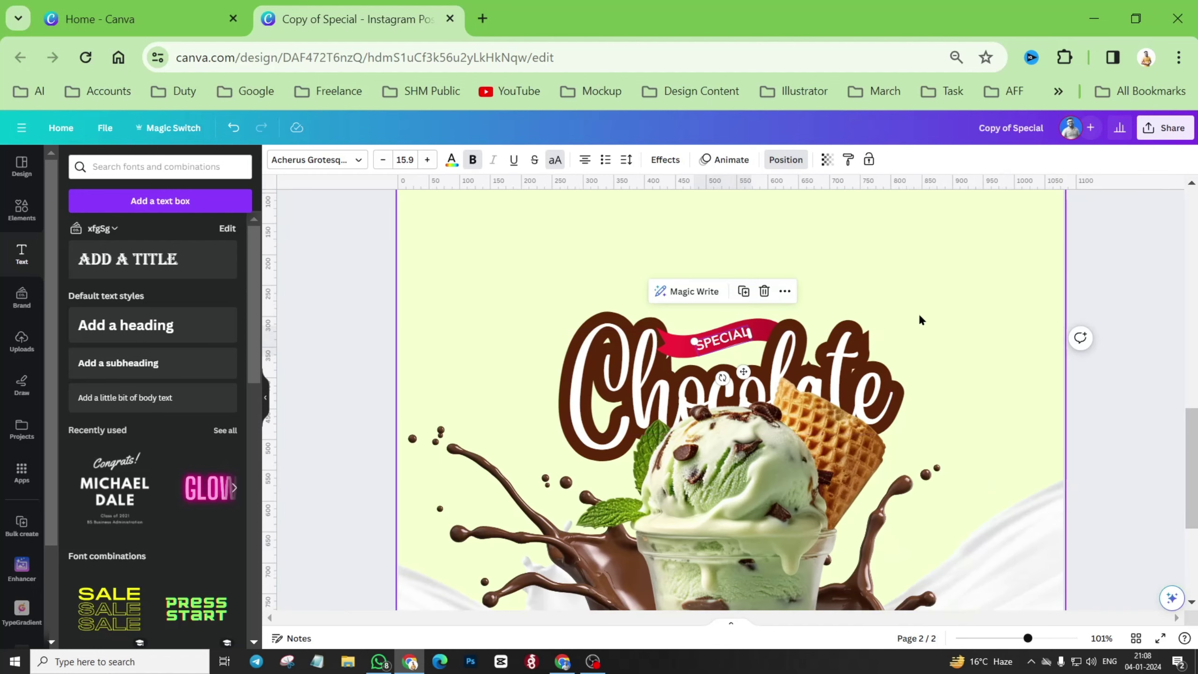
Compare the finished design on page 1 with page 2 and check the image details of page 1's small leaf beside the cone.
{"action": "scroll", "coordinate": [812, 442], "scroll_direction": "up", "scroll_amount": 5}
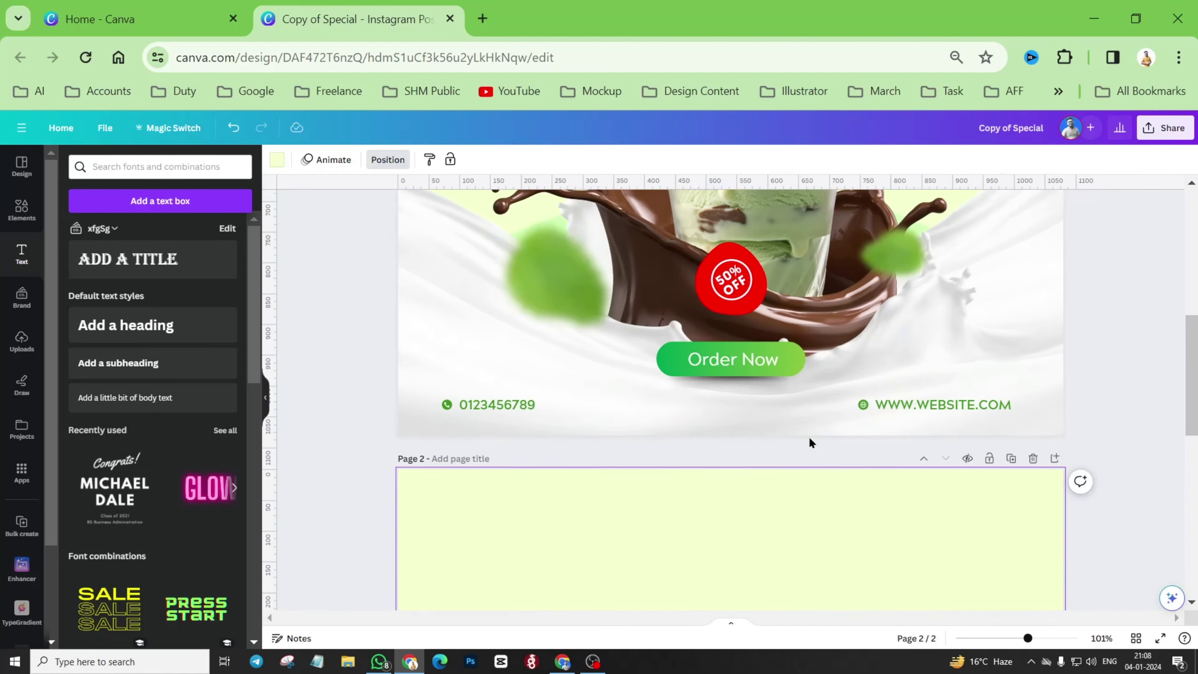
{"action": "scroll", "coordinate": [727, 431], "scroll_direction": "down", "scroll_amount": 3}
{"action": "scroll", "coordinate": [783, 433], "scroll_direction": "up", "scroll_amount": 1}
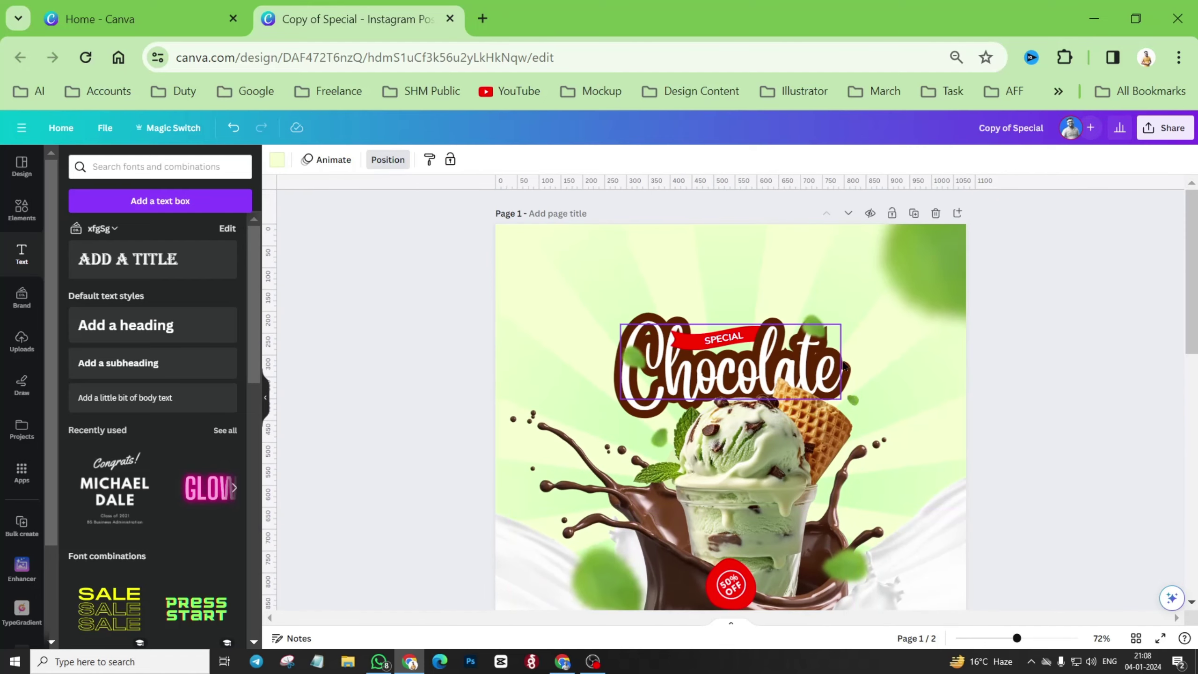
{"action": "scroll", "coordinate": [844, 368], "scroll_direction": "down", "scroll_amount": 3}
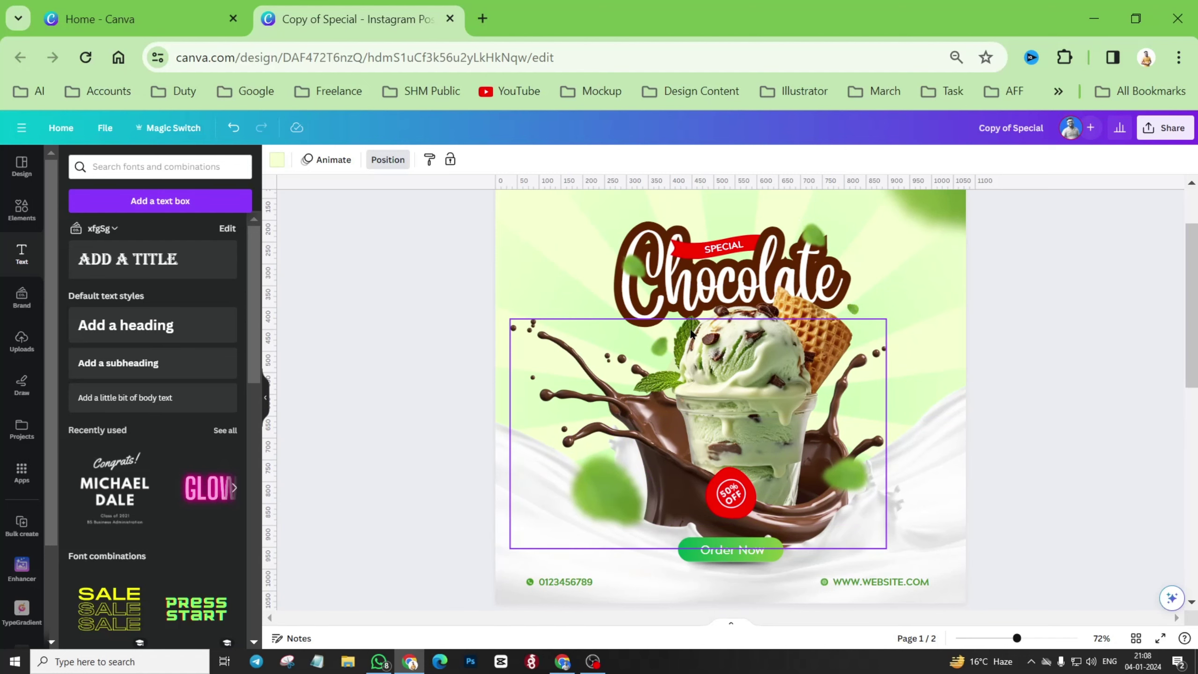
{"action": "scroll", "coordinate": [682, 400], "scroll_direction": "down", "scroll_amount": 5}
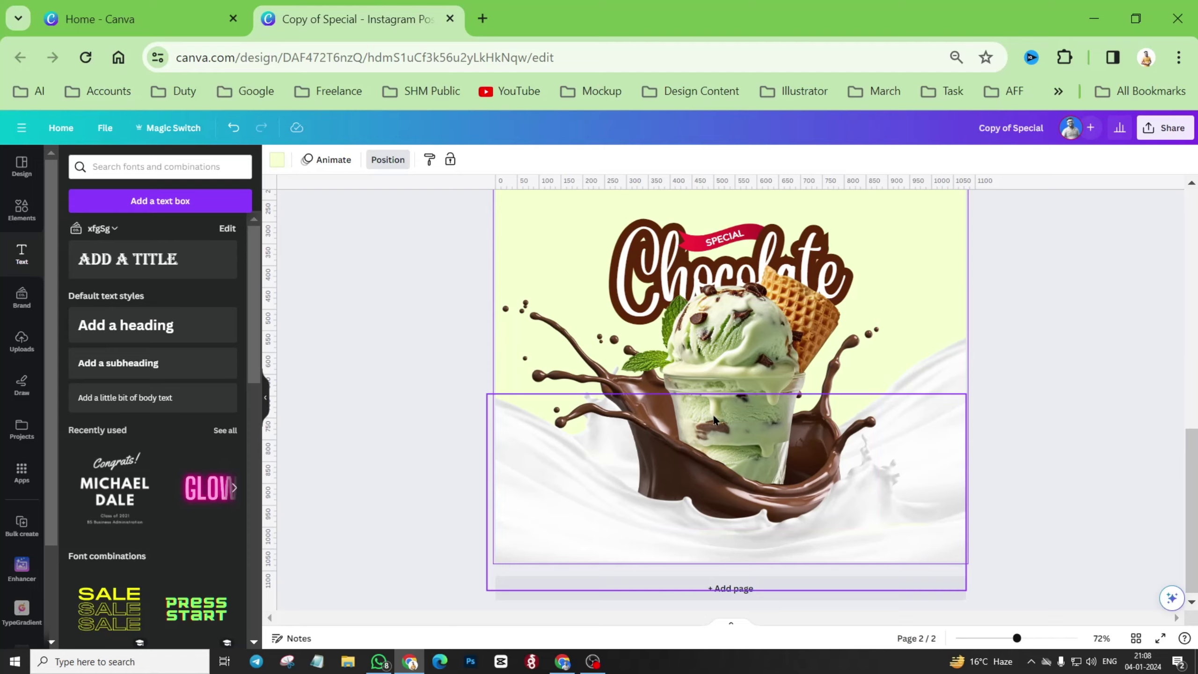
{"action": "scroll", "coordinate": [713, 414], "scroll_direction": "up", "scroll_amount": 6}
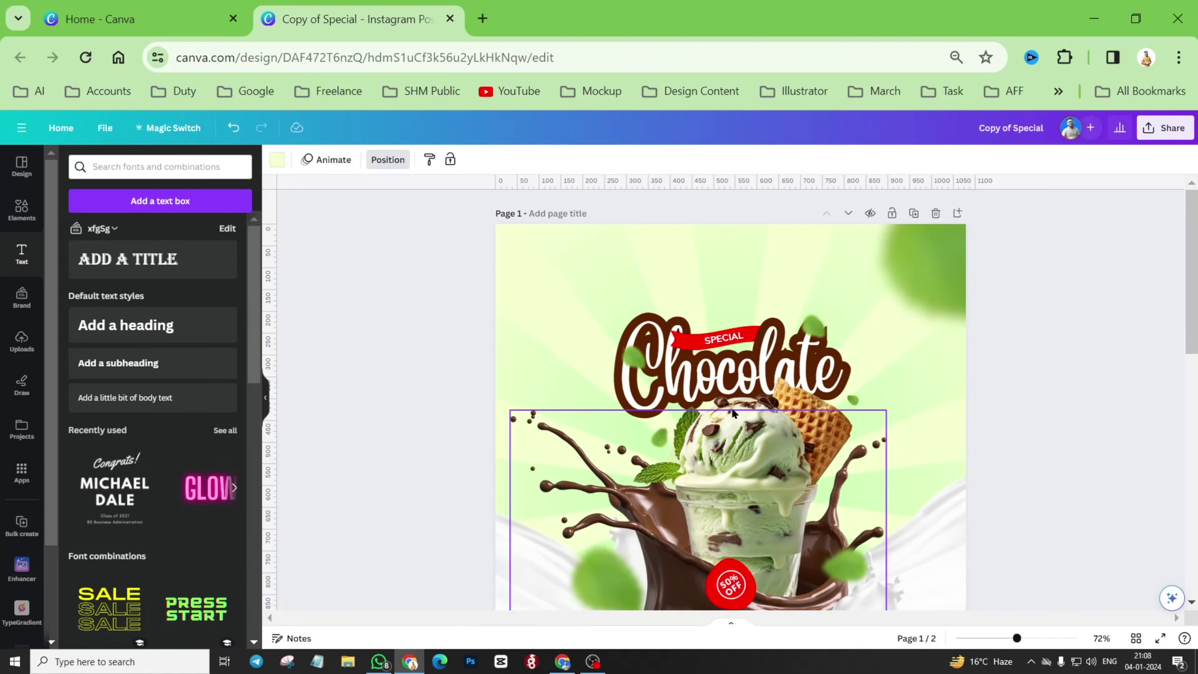
{"action": "left_click", "coordinate": [852, 400]}
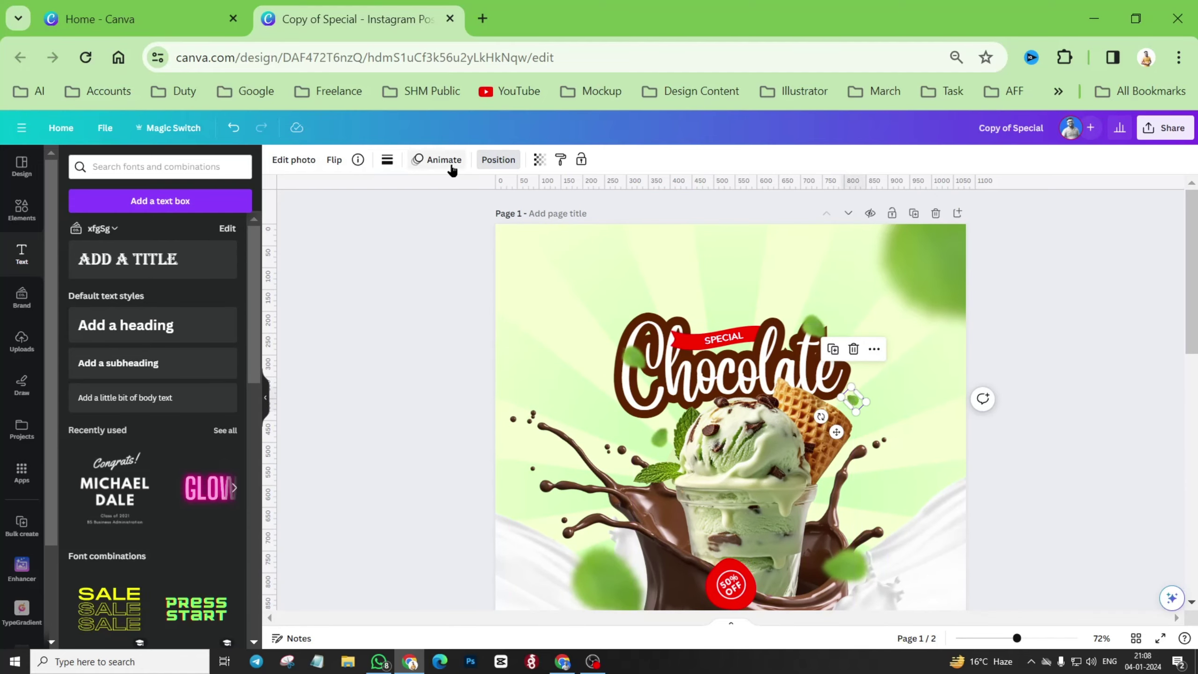
{"action": "left_click", "coordinate": [358, 160]}
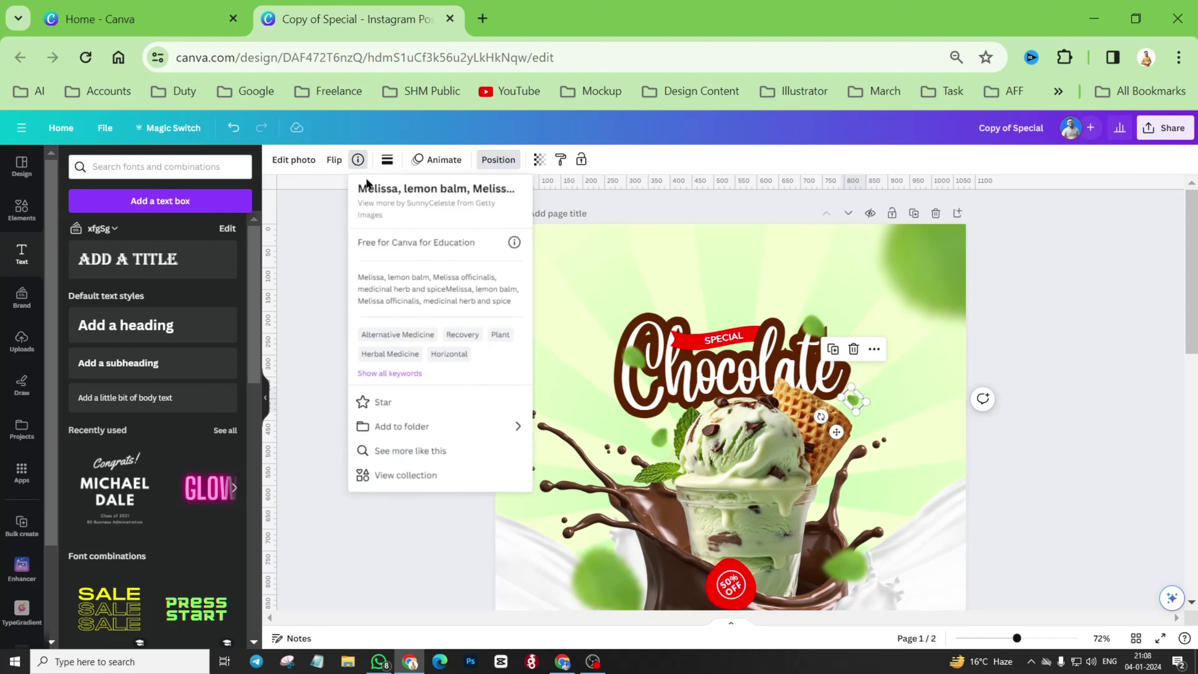
{"action": "left_click", "coordinate": [358, 160]}
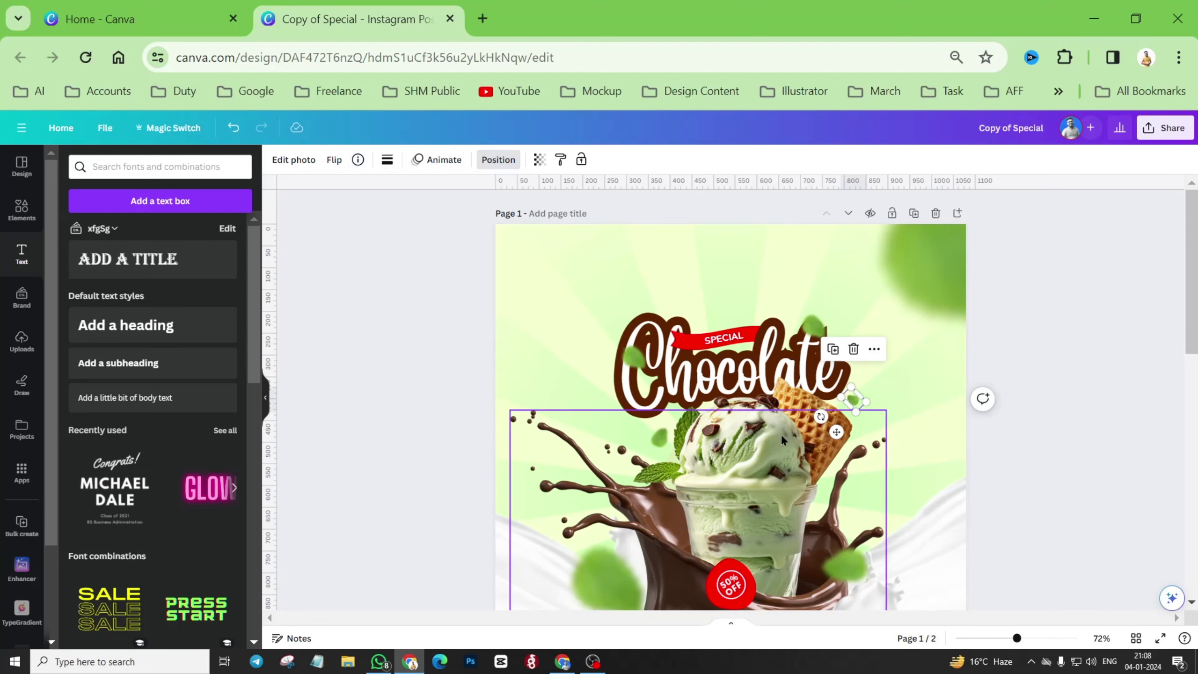
Search the elements library for "tulshi leaf" and browse the photo results.
{"action": "scroll", "coordinate": [780, 435], "scroll_direction": "down", "scroll_amount": 10}
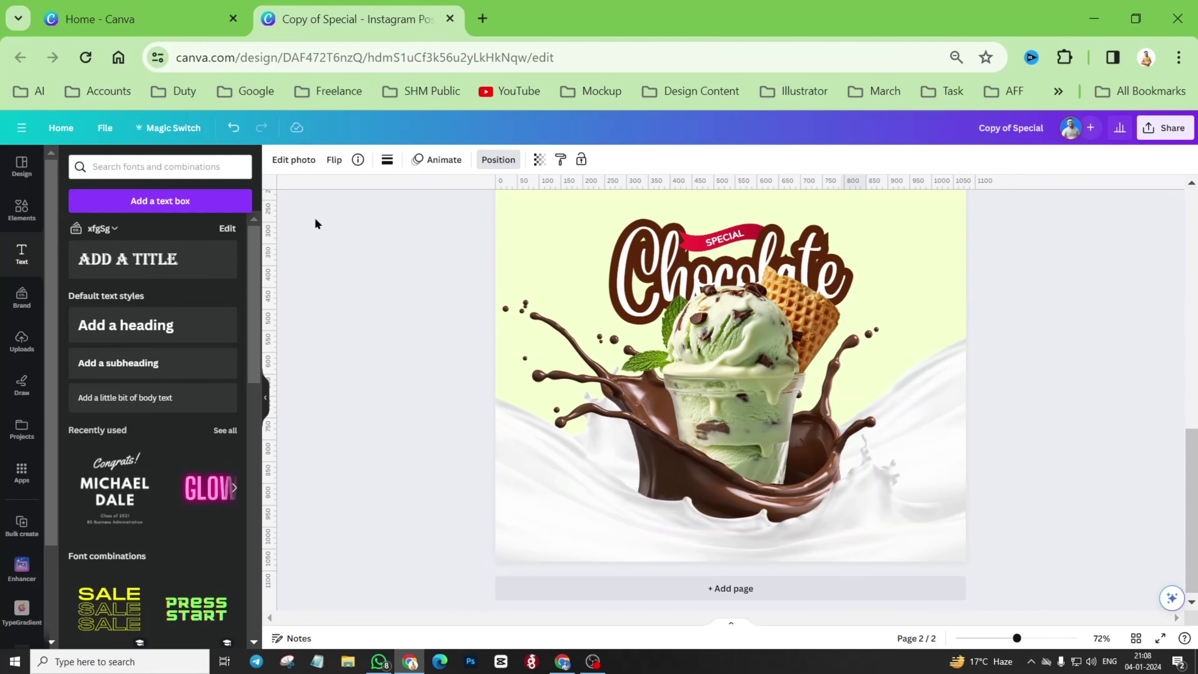
{"action": "left_click", "coordinate": [21, 210]}
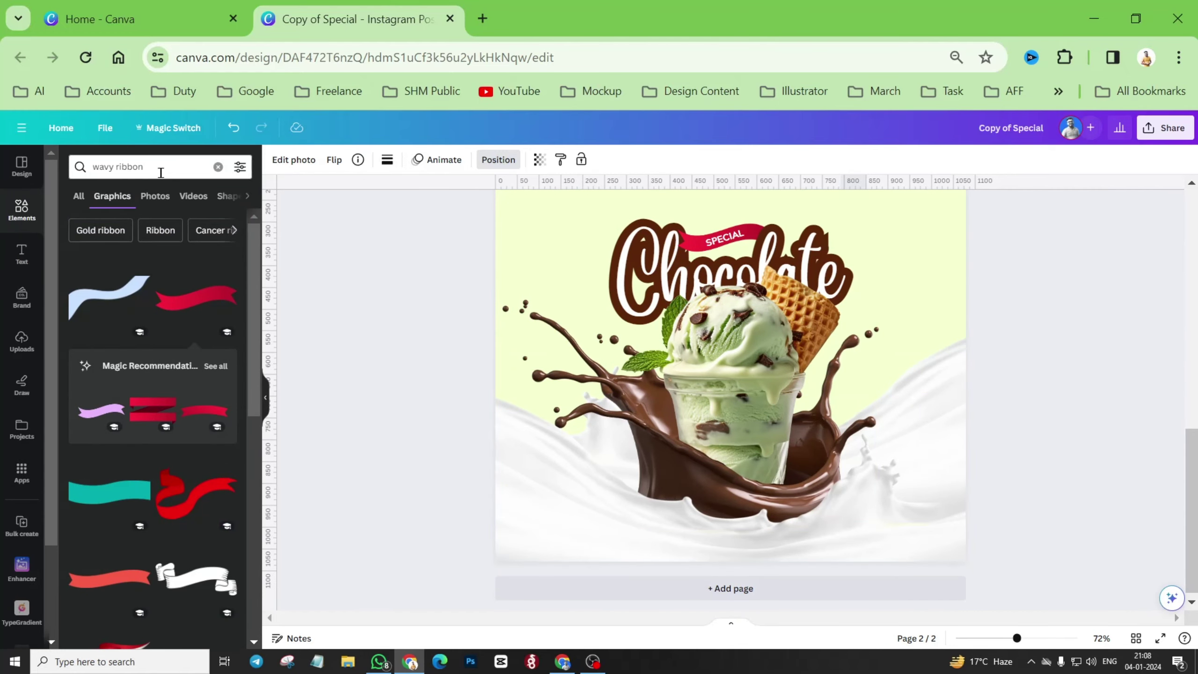
{"action": "left_click", "coordinate": [85, 168]}
{"action": "type", "text": "tulshi l"}
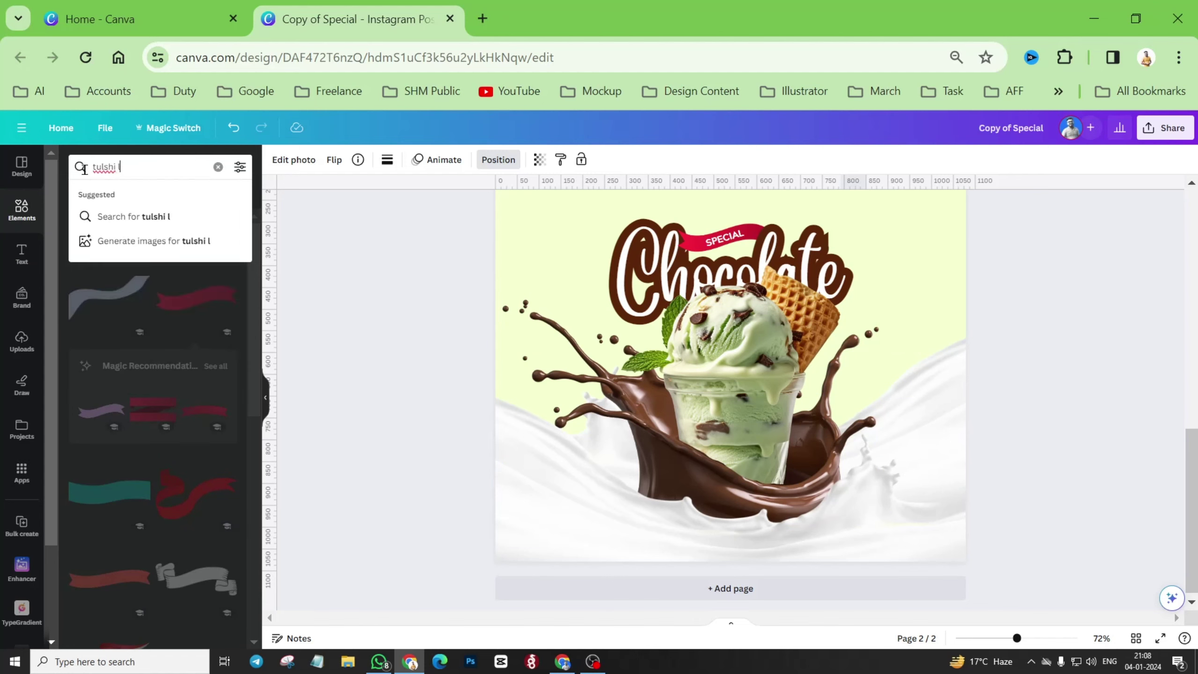
{"action": "type", "text": "eaf"}
{"action": "key", "text": "Return"}
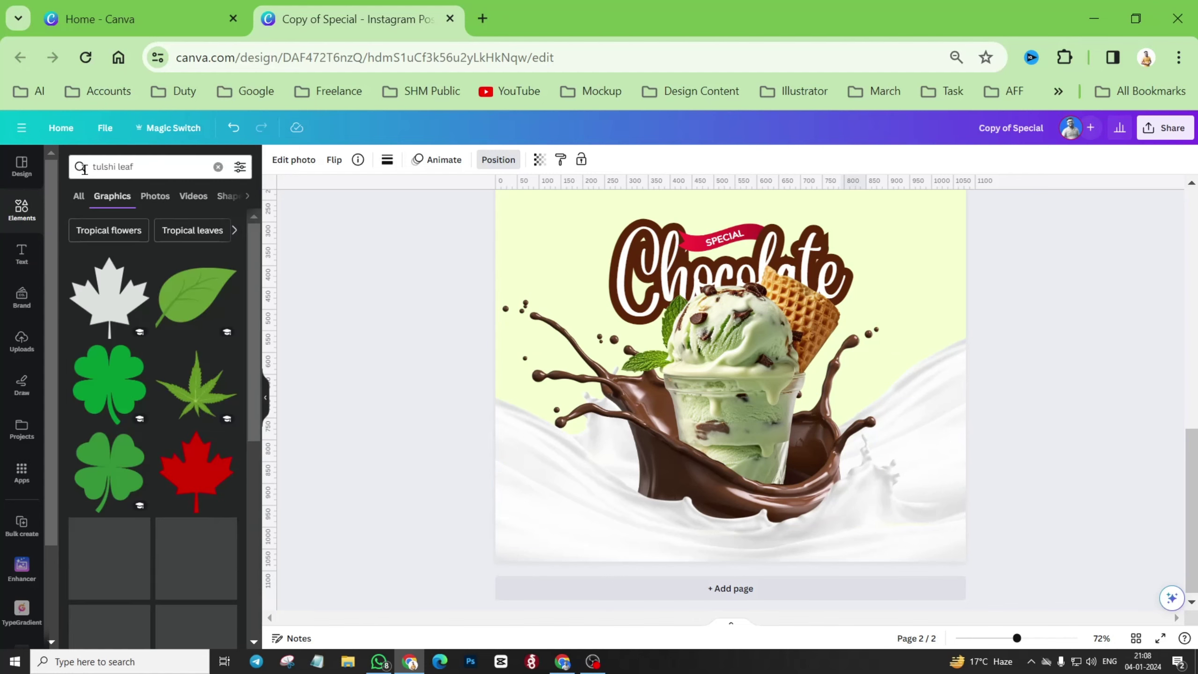
{"action": "left_click", "coordinate": [150, 203]}
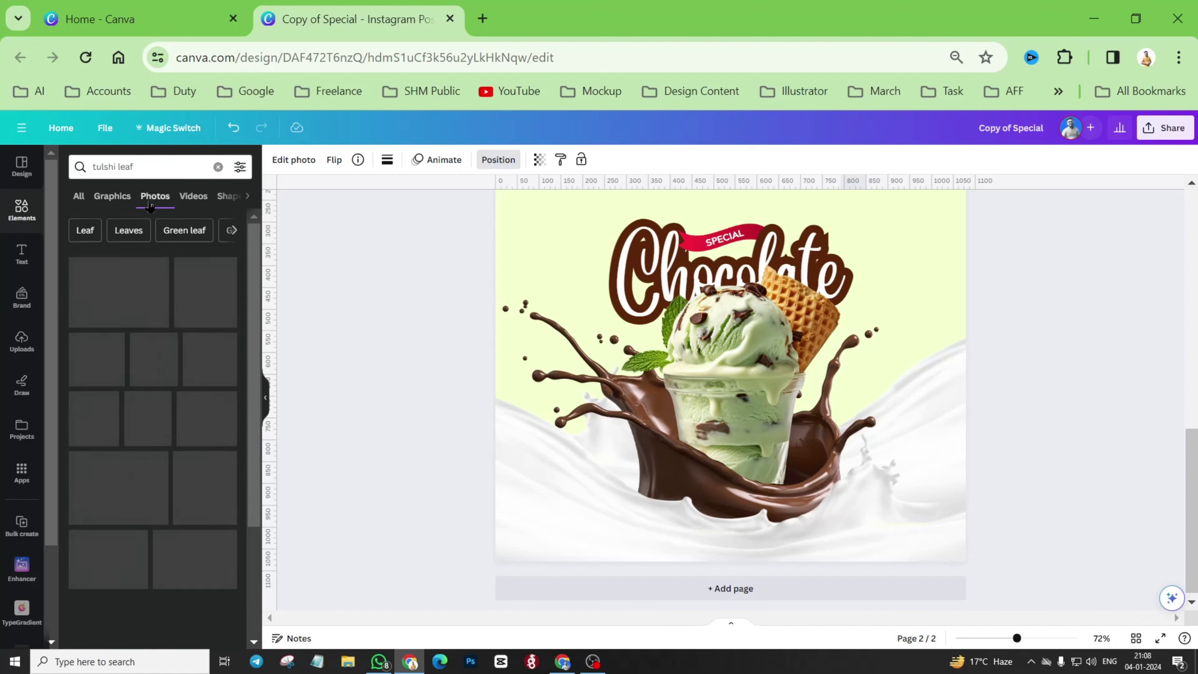
{"action": "scroll", "coordinate": [197, 378], "scroll_direction": "down", "scroll_amount": 3}
{"action": "scroll", "coordinate": [197, 377], "scroll_direction": "up", "scroll_amount": 3}
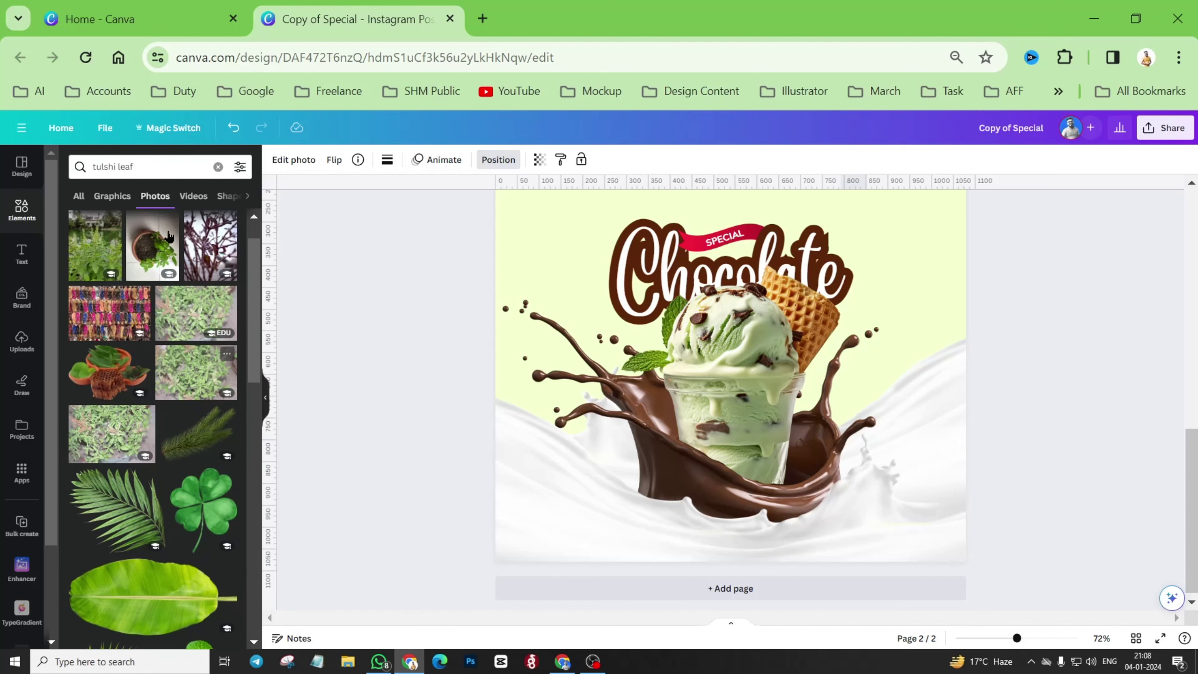
Search the photos for "tulsi leaf" and browse the results for a single isolated leaf.
{"action": "left_click", "coordinate": [128, 166]}
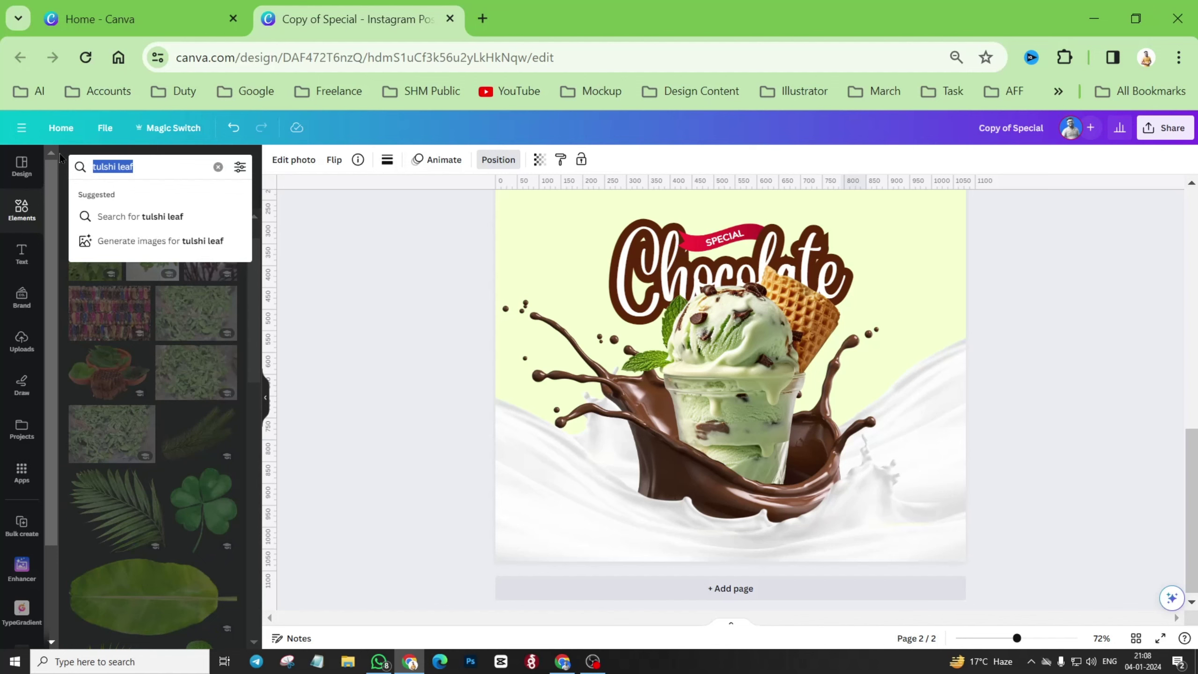
{"action": "type", "text": "tul"}
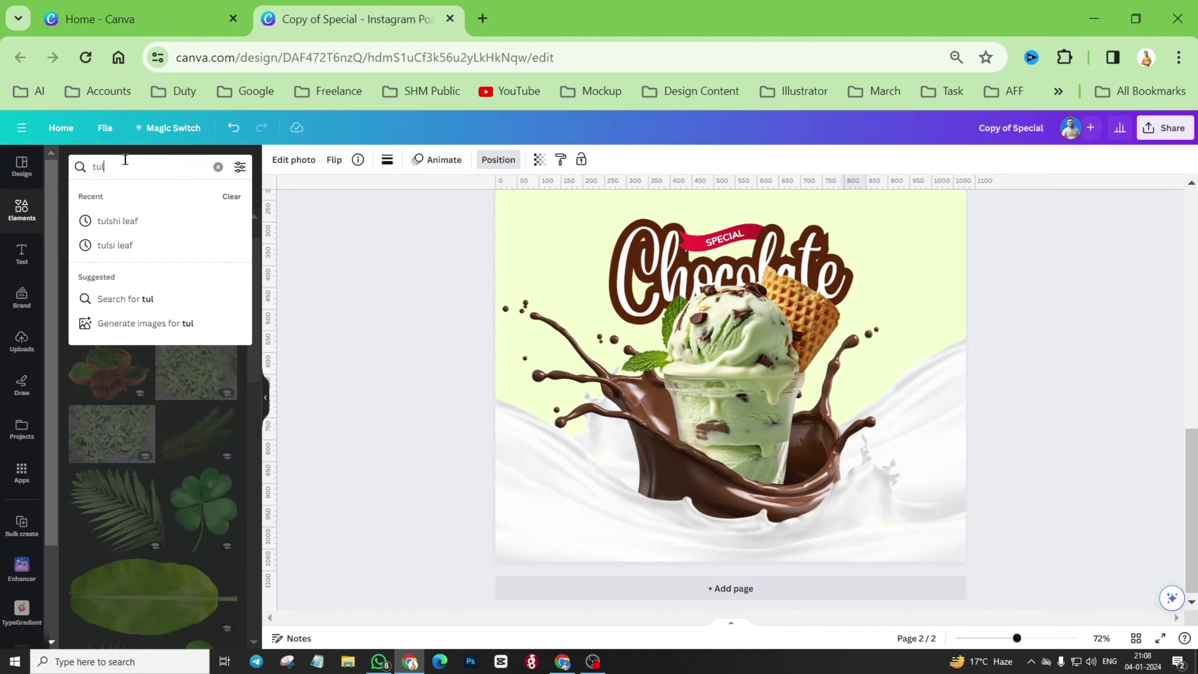
{"action": "type", "text": "si lea"}
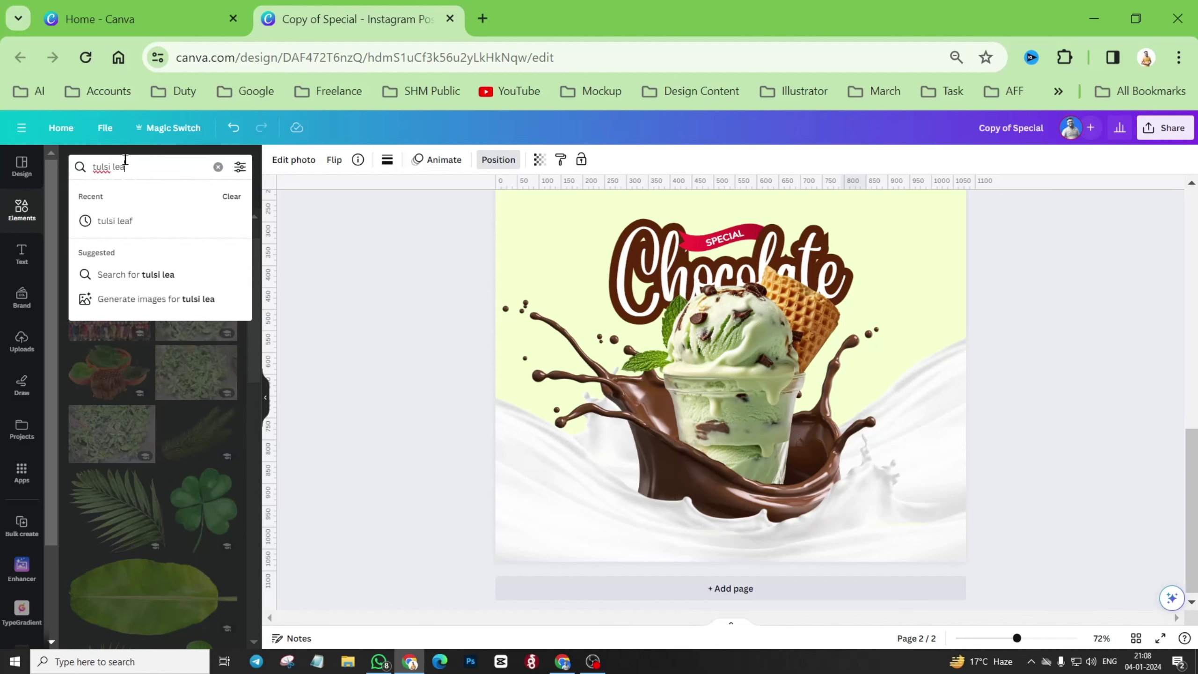
{"action": "type", "text": "f"}
{"action": "key", "text": "Return"}
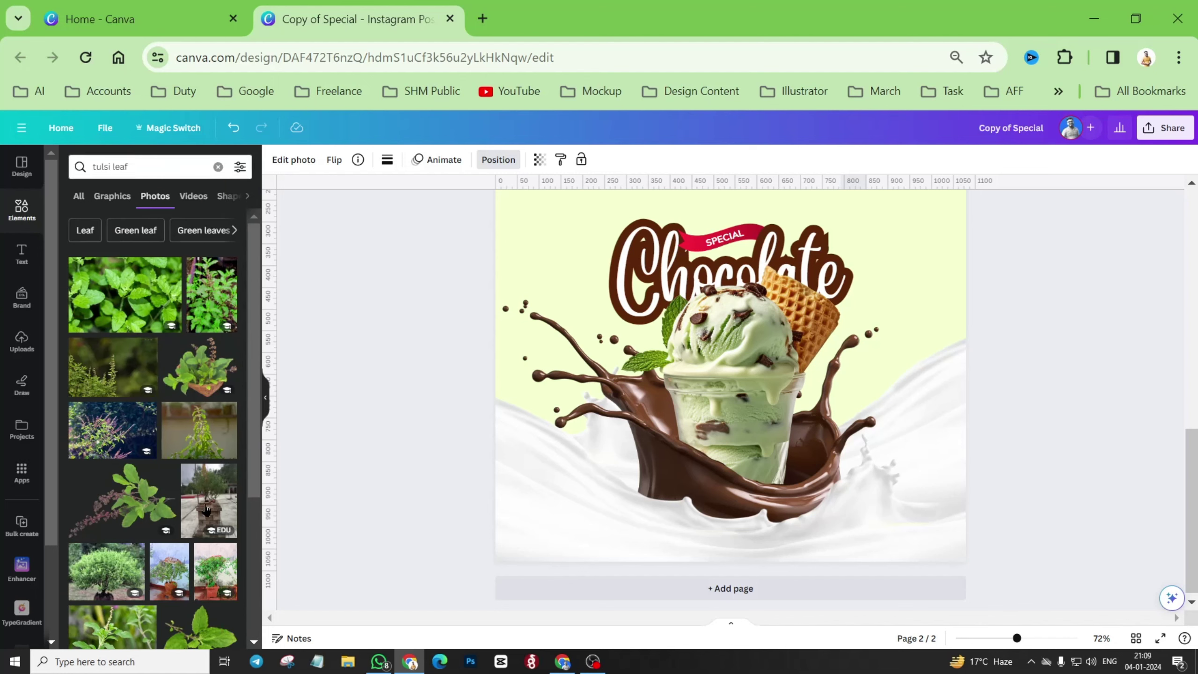
{"action": "scroll", "coordinate": [169, 425], "scroll_direction": "down", "scroll_amount": 10}
{"action": "scroll", "coordinate": [170, 425], "scroll_direction": "down", "scroll_amount": 5}
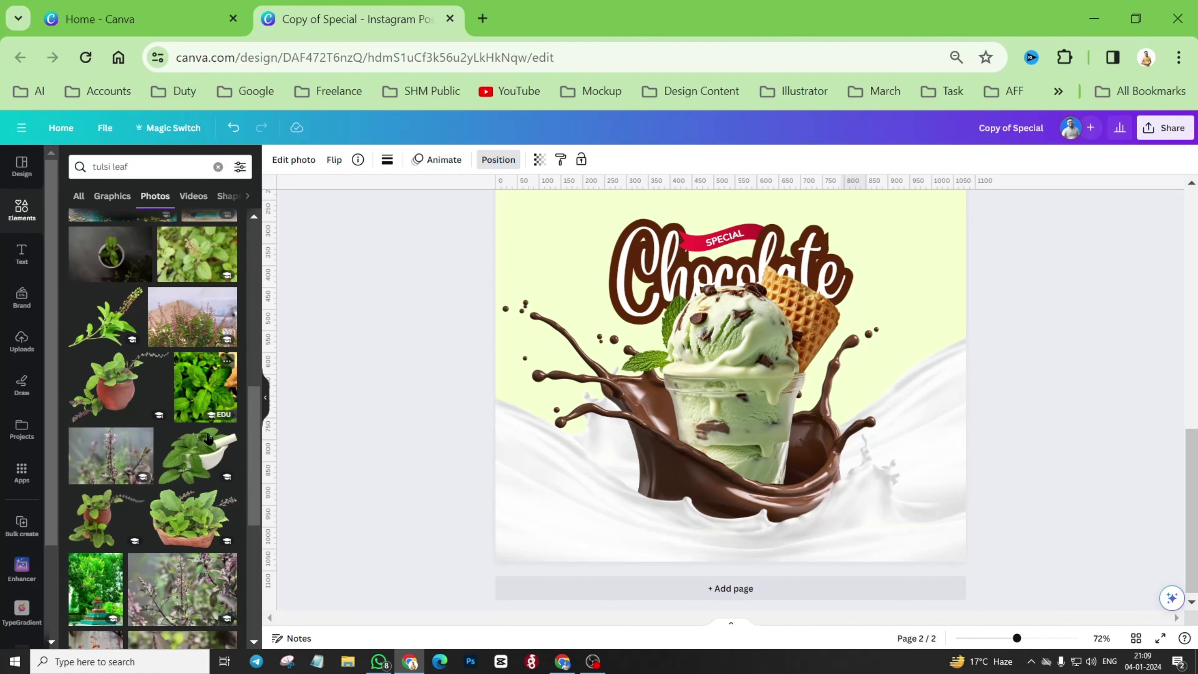
{"action": "scroll", "coordinate": [194, 459], "scroll_direction": "down", "scroll_amount": 6}
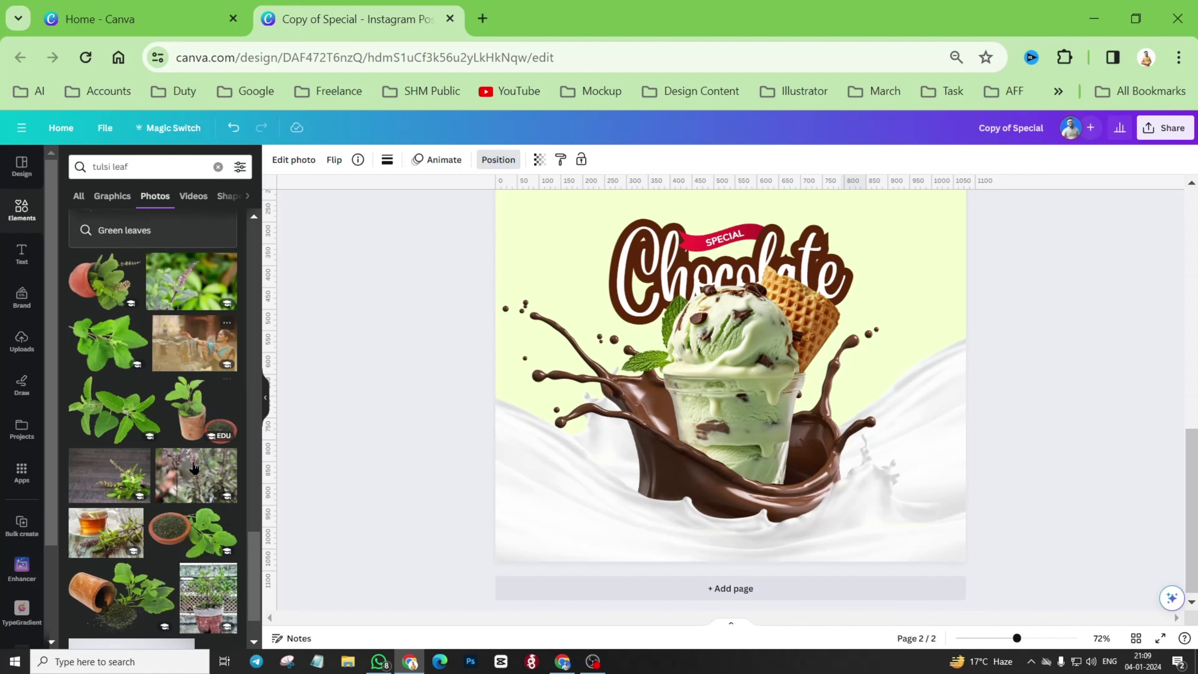
{"action": "scroll", "coordinate": [193, 467], "scroll_direction": "down", "scroll_amount": 3}
{"action": "scroll", "coordinate": [193, 465], "scroll_direction": "down", "scroll_amount": 5}
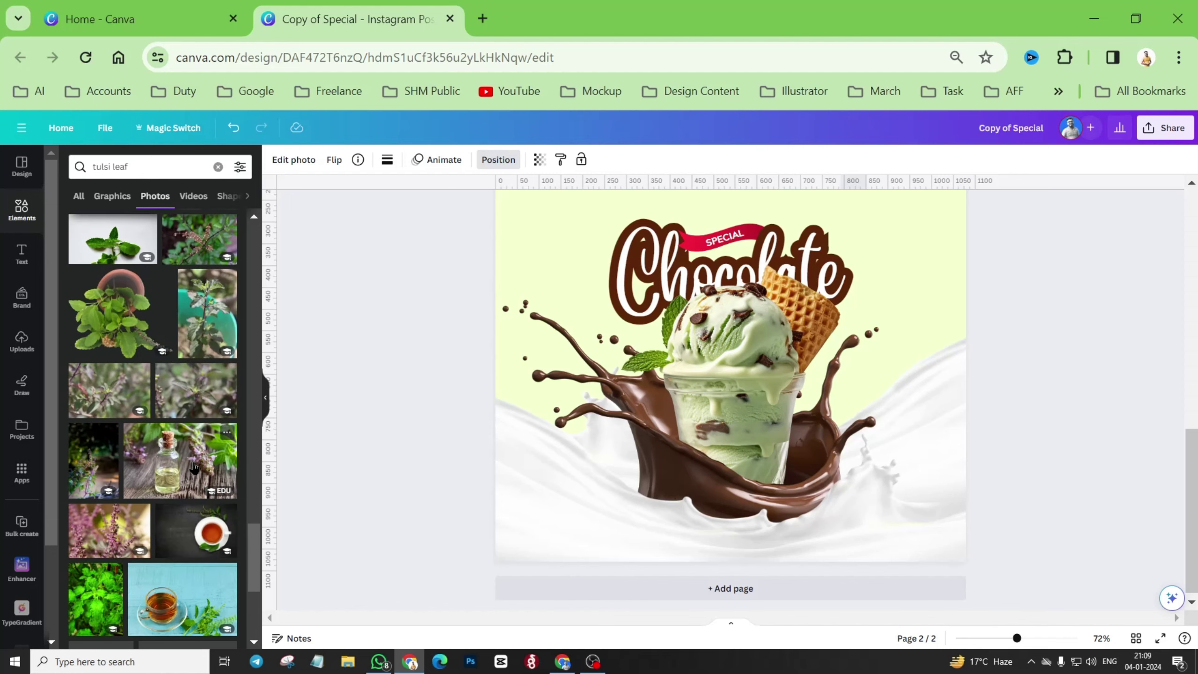
{"action": "scroll", "coordinate": [193, 467], "scroll_direction": "down", "scroll_amount": 2}
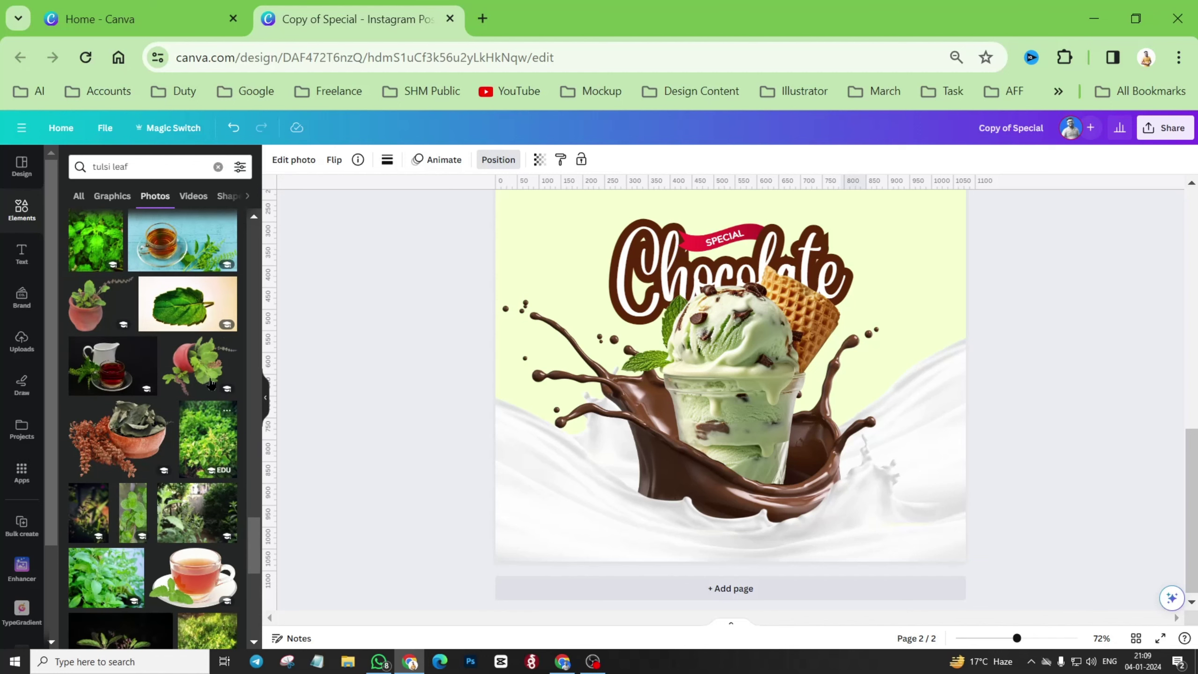
Insert the single dark green leaf photo to open all its Magic recommendations, and delete that photo from page 2.
{"action": "left_click", "coordinate": [188, 303]}
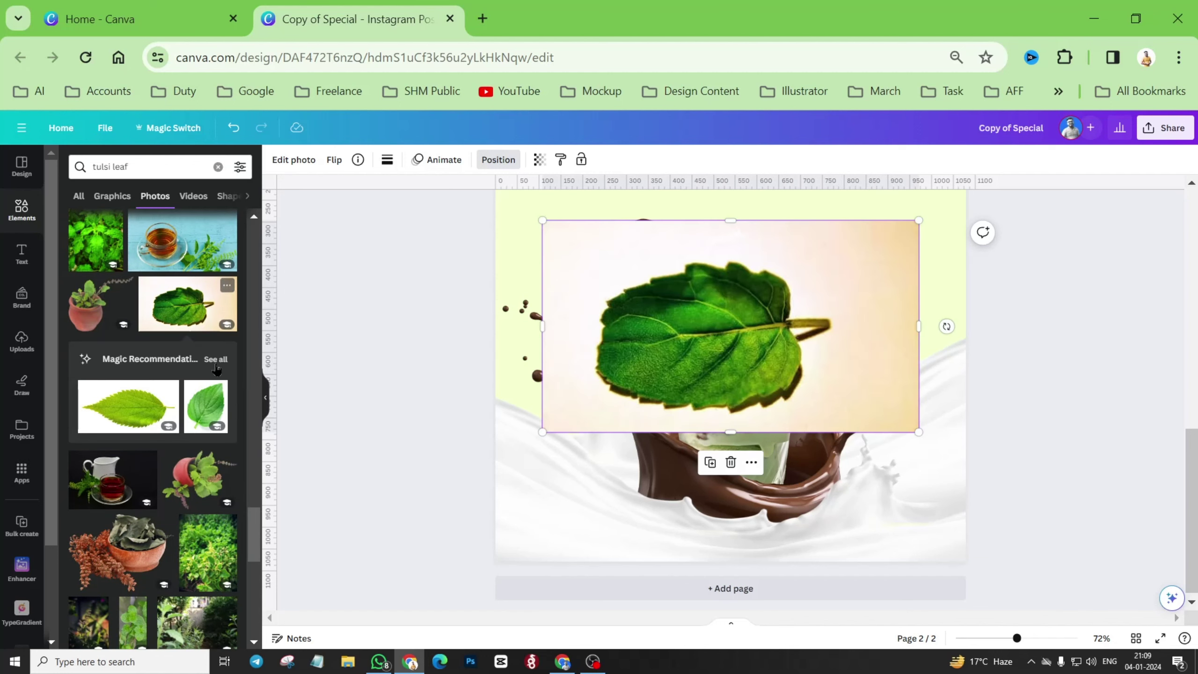
{"action": "left_click", "coordinate": [215, 361]}
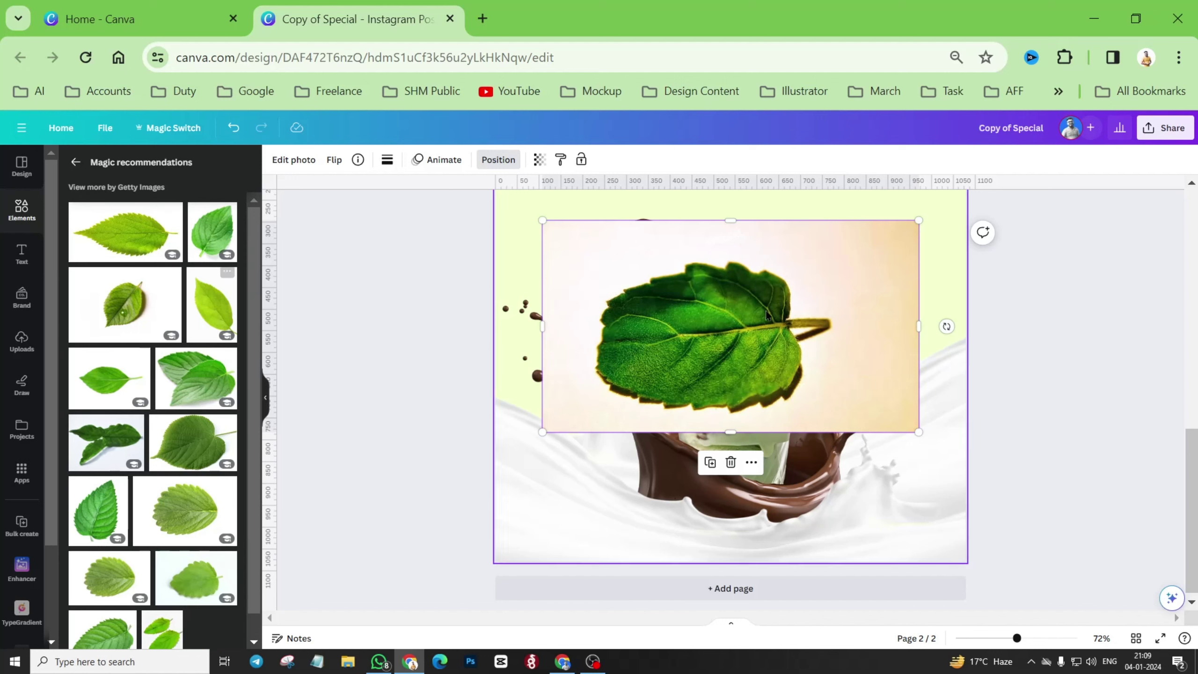
{"action": "left_click", "coordinate": [728, 463]}
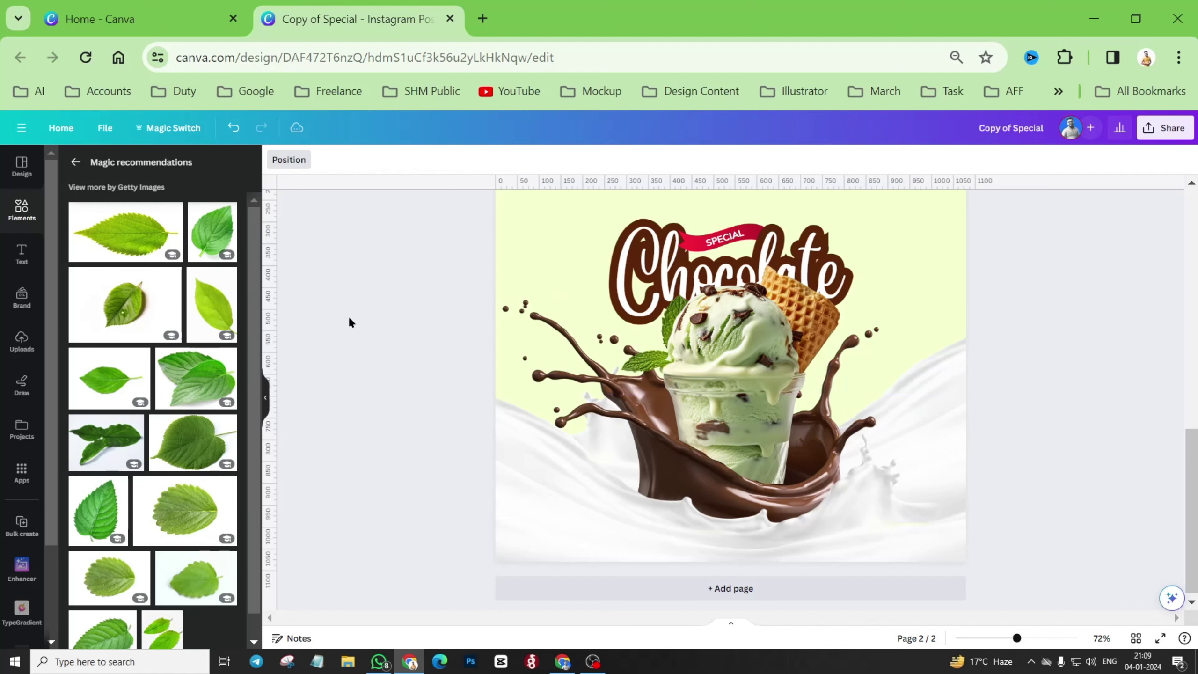
Insert the light green serrated leaf photo with the pale background from the recommendations and enlarge it on page 2.
{"action": "scroll", "coordinate": [217, 466], "scroll_direction": "down", "scroll_amount": 1}
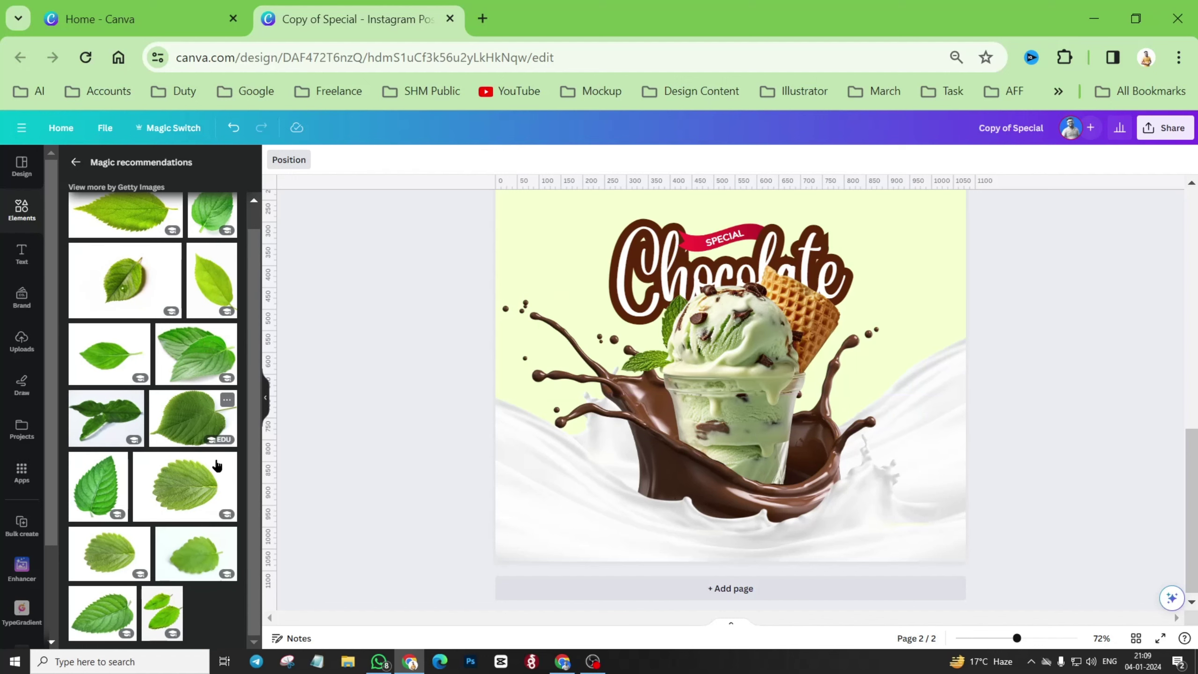
{"action": "left_click", "coordinate": [191, 556]}
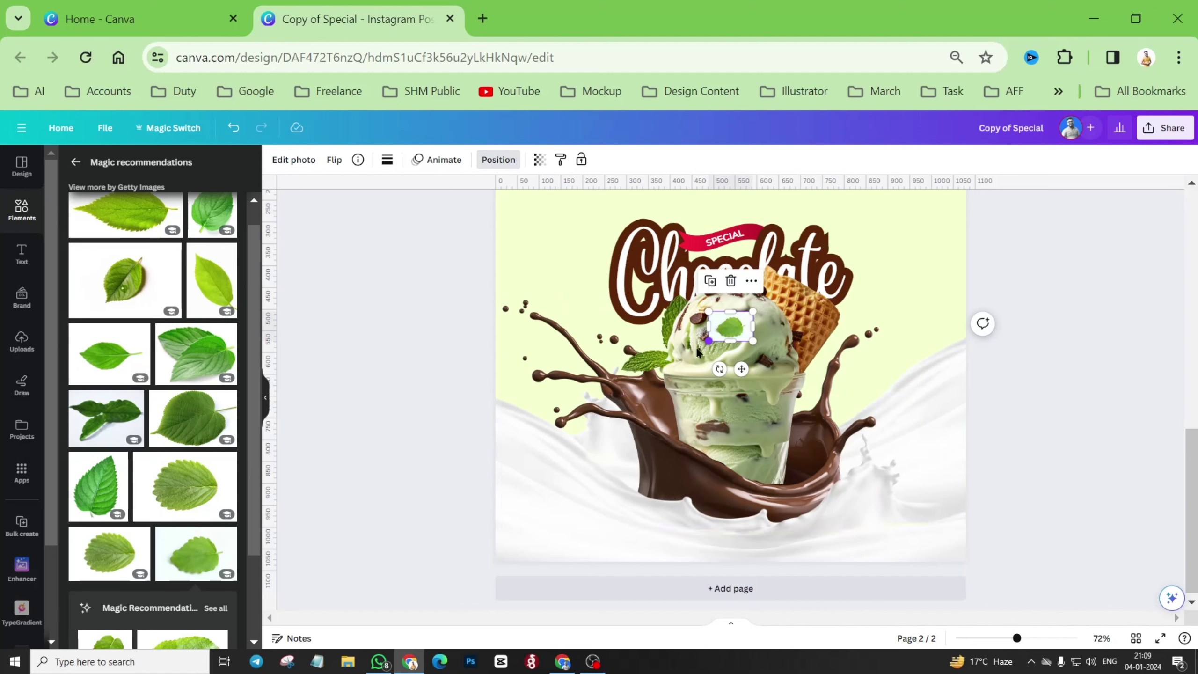
{"action": "left_click_drag", "start_coordinate": [708, 340], "coordinate": [611, 406]}
Move the leaf photo over the ice cream cup and remove its background.
{"action": "left_click_drag", "start_coordinate": [678, 366], "coordinate": [724, 380]}
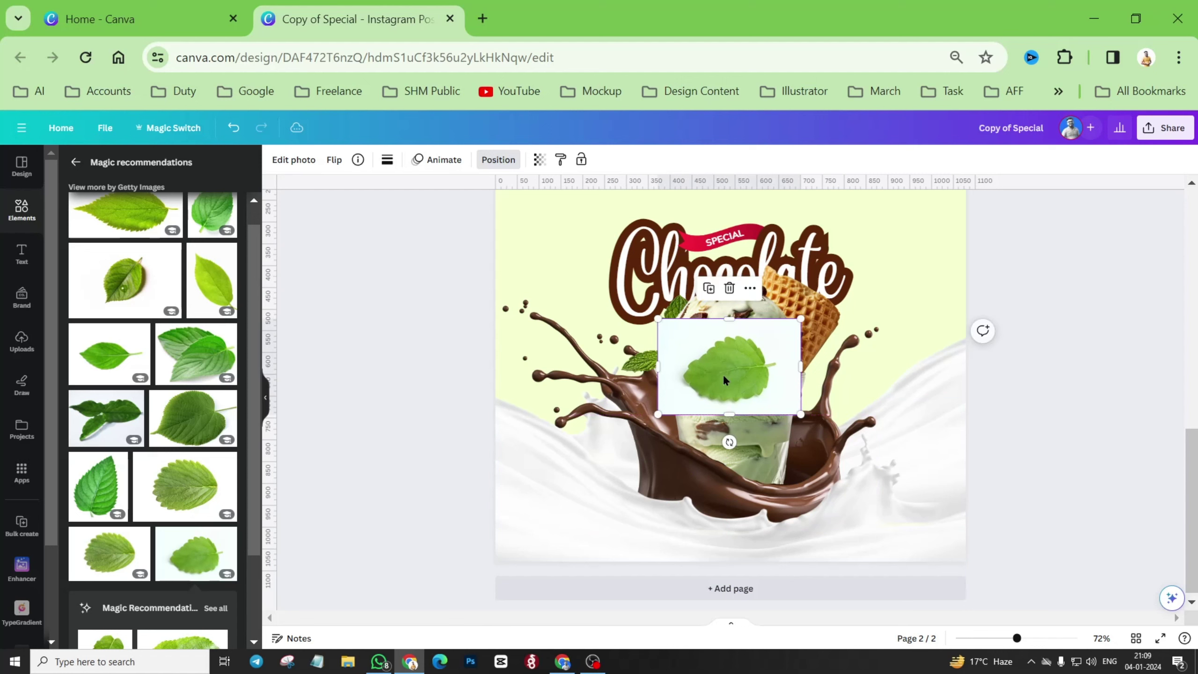
{"action": "left_click", "coordinate": [293, 161]}
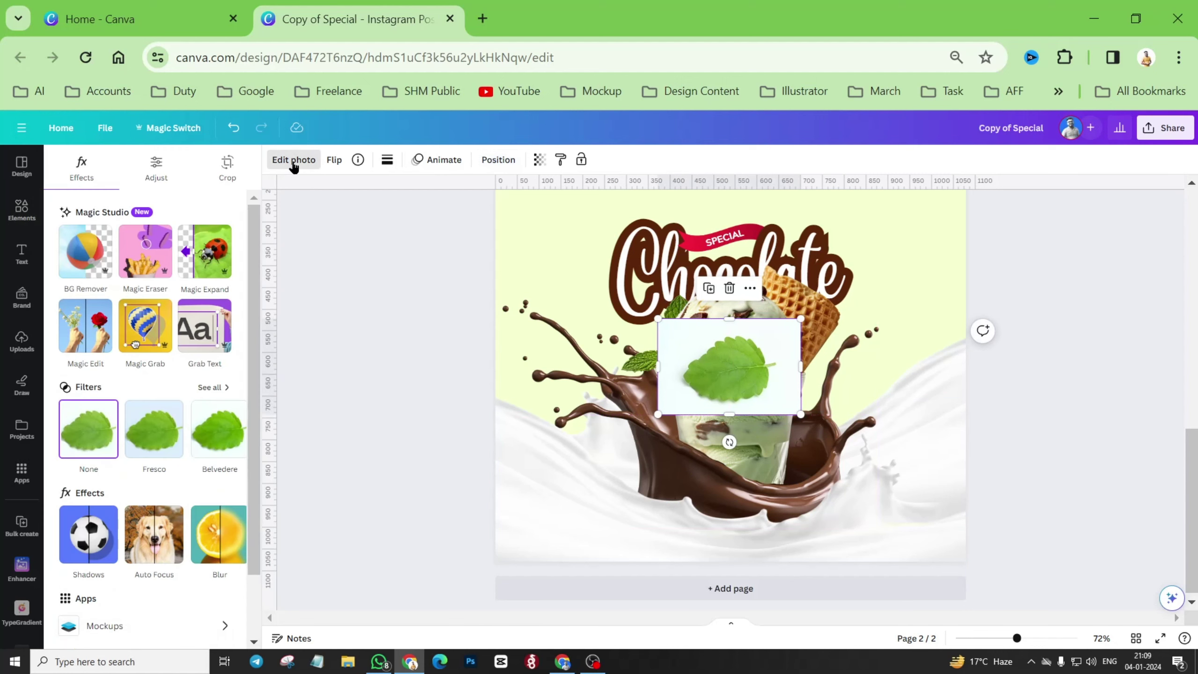
{"action": "left_click", "coordinate": [84, 254]}
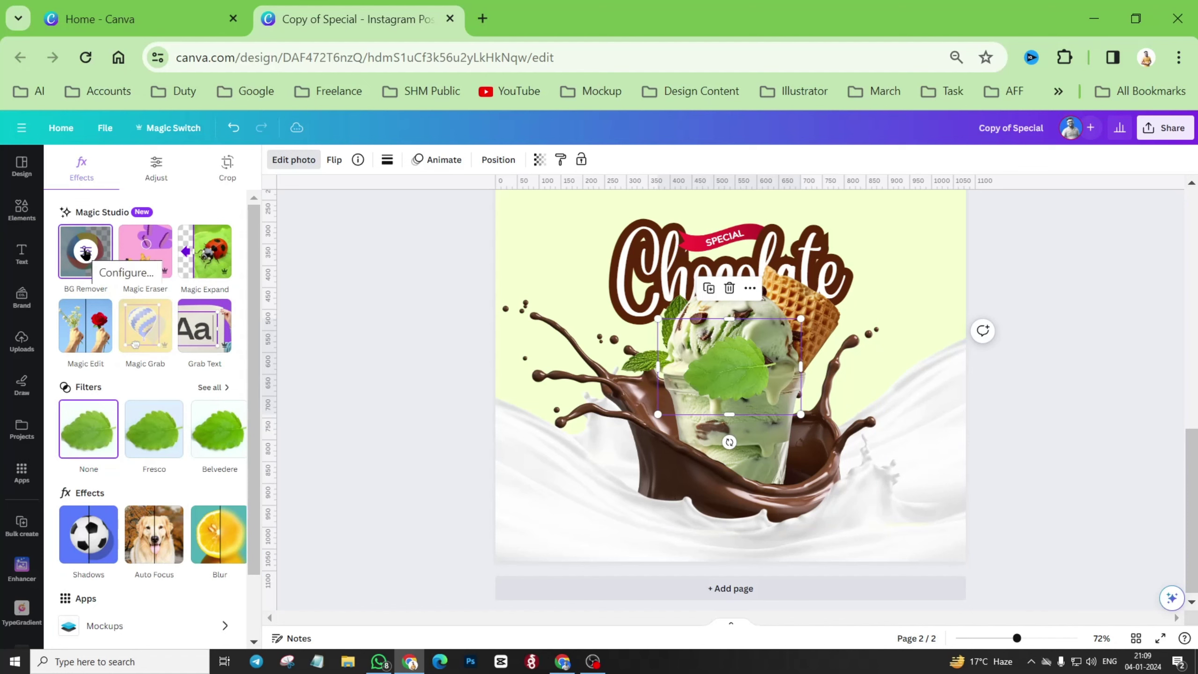
Move the leaf above the Chocolate title on page 2 and preview the finished page 1 design in full screen for reference.
{"action": "scroll", "coordinate": [781, 440], "scroll_direction": "up", "scroll_amount": 2}
{"action": "left_click_drag", "start_coordinate": [782, 439], "coordinate": [833, 283]}
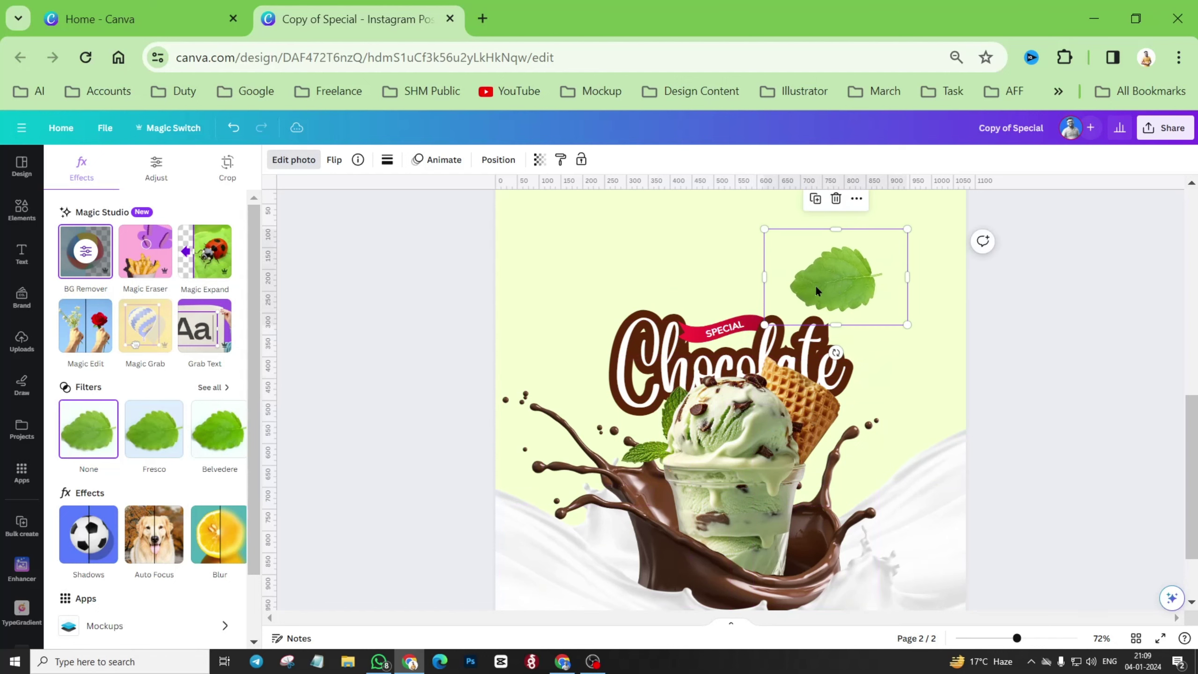
{"action": "scroll", "coordinate": [898, 254], "scroll_direction": "up", "scroll_amount": 10}
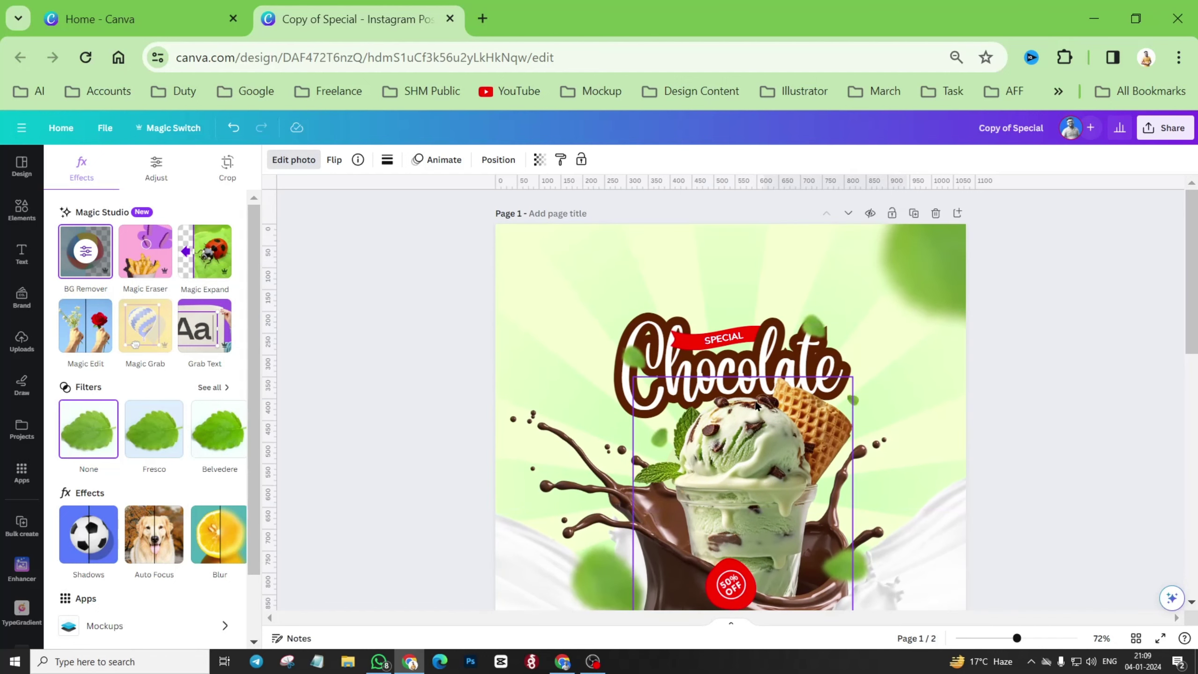
{"action": "left_click", "coordinate": [1160, 638]}
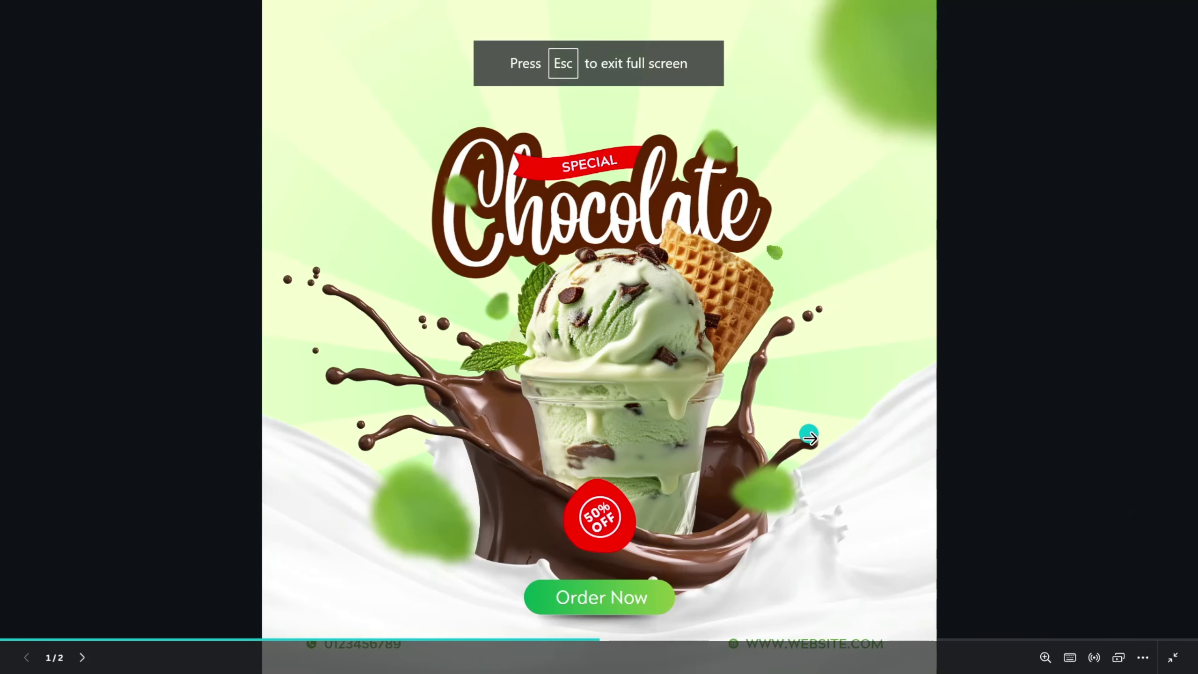
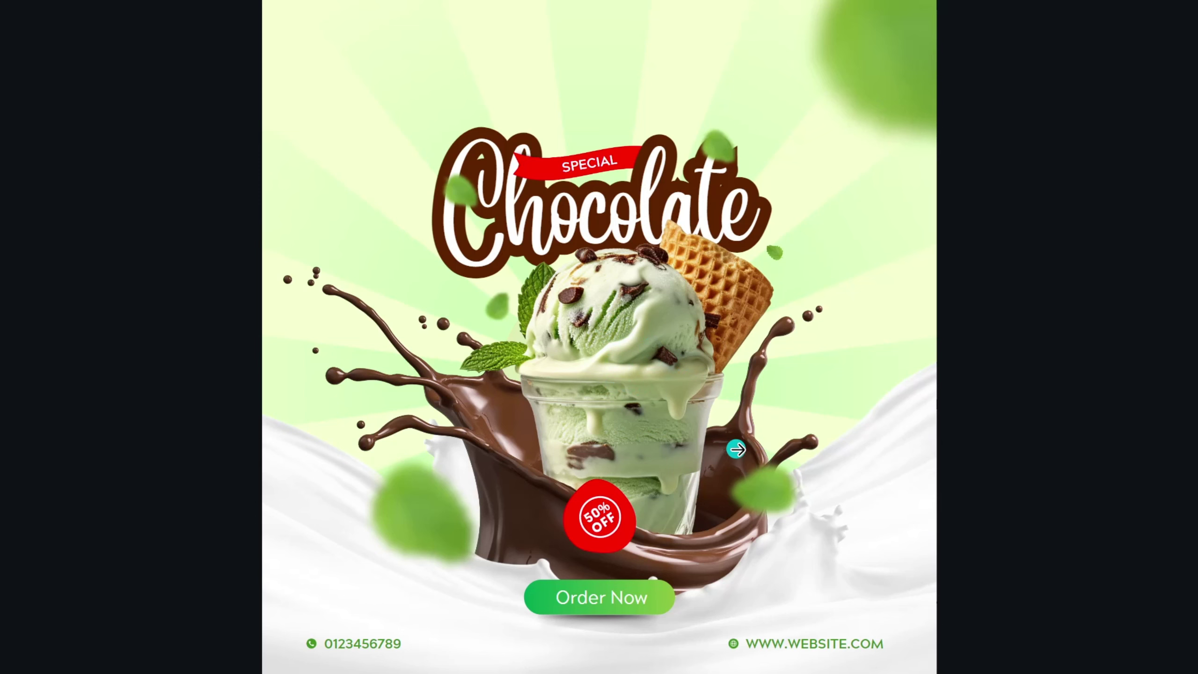
{"action": "key", "text": "Escape"}
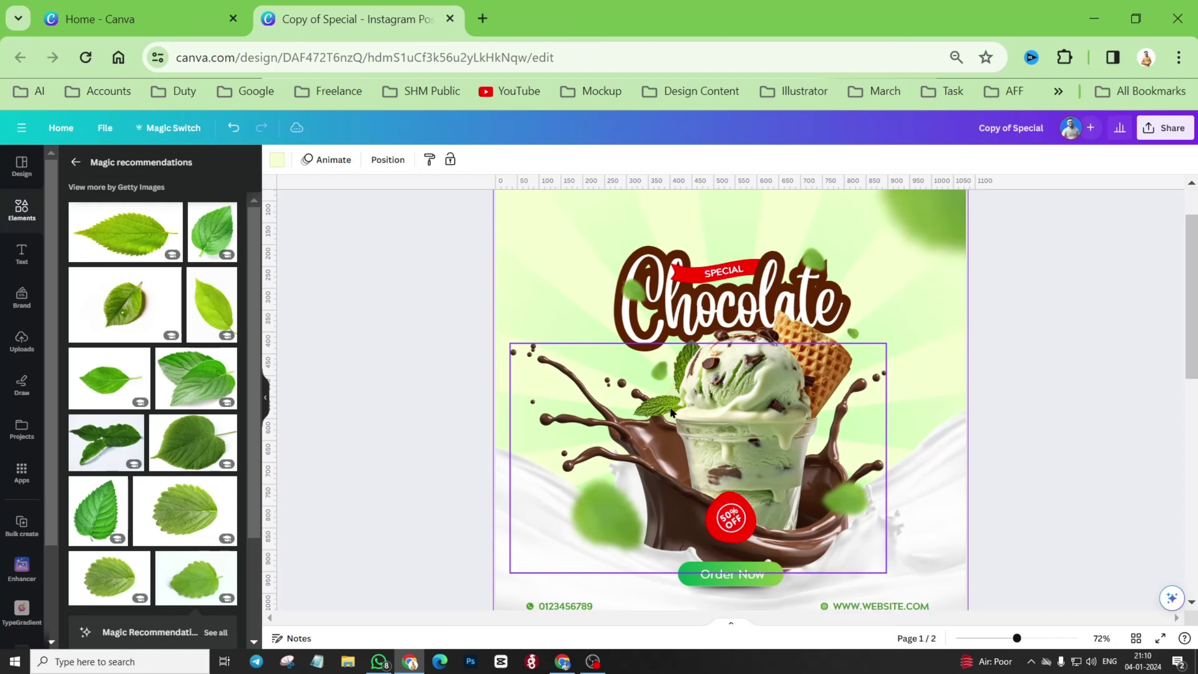
Apply a whole-image blur with intensity 84 to the green leaf photo on page 2.
{"action": "scroll", "coordinate": [672, 419], "scroll_direction": "down", "scroll_amount": 10}
{"action": "scroll", "coordinate": [669, 423], "scroll_direction": "up", "scroll_amount": 2}
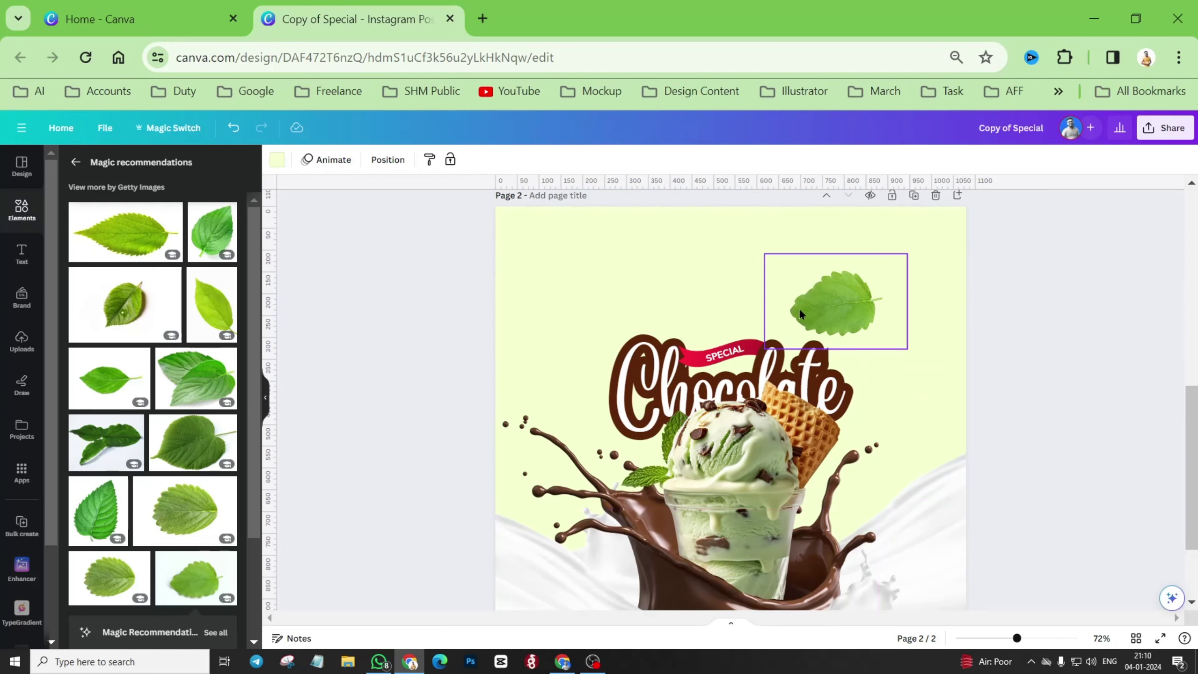
{"action": "left_click", "coordinate": [833, 291]}
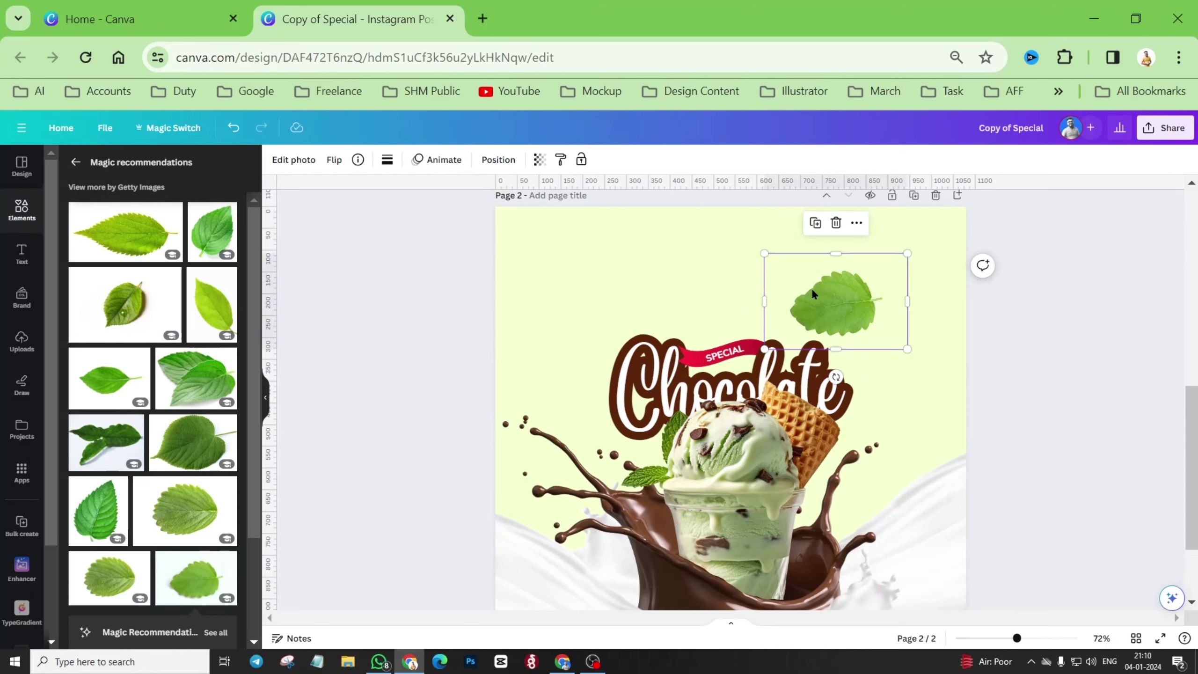
{"action": "left_click", "coordinate": [296, 165]}
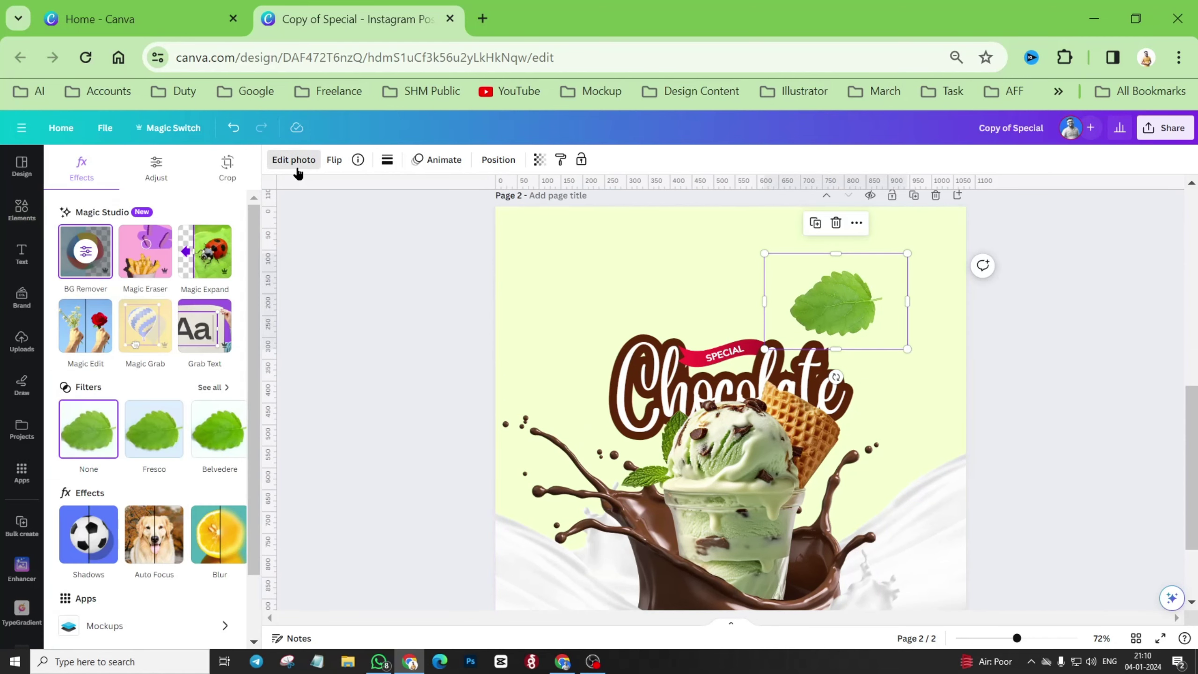
{"action": "mouse_move", "coordinate": [211, 538]}
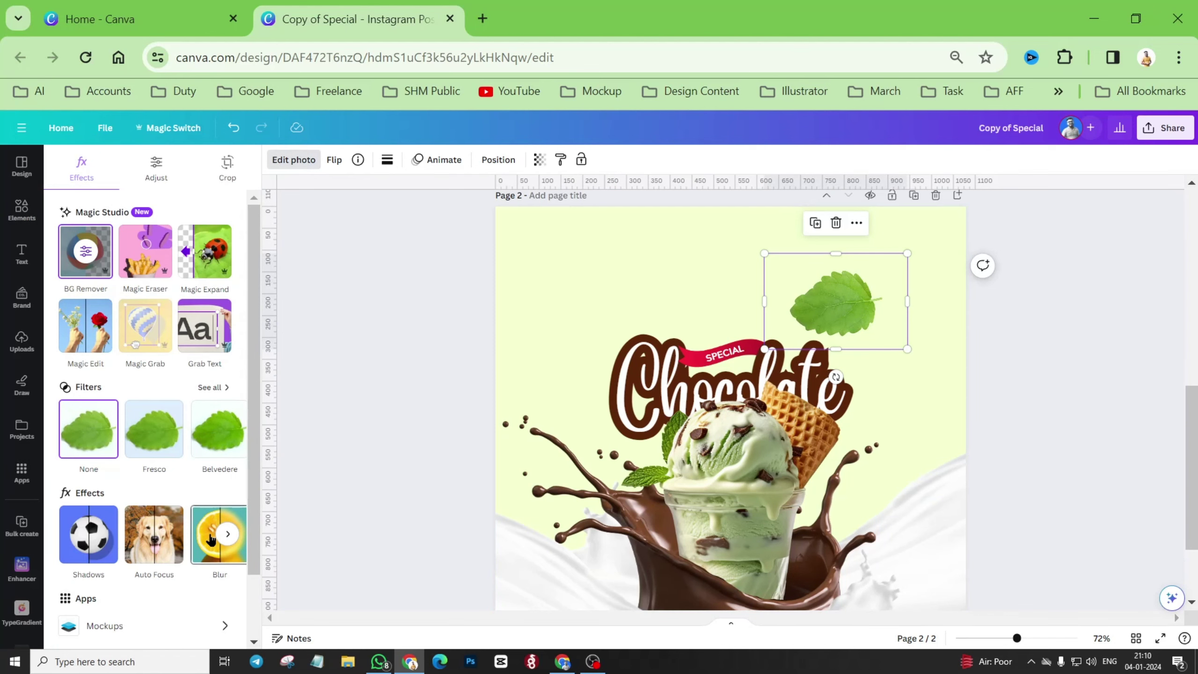
{"action": "left_click", "coordinate": [211, 538]}
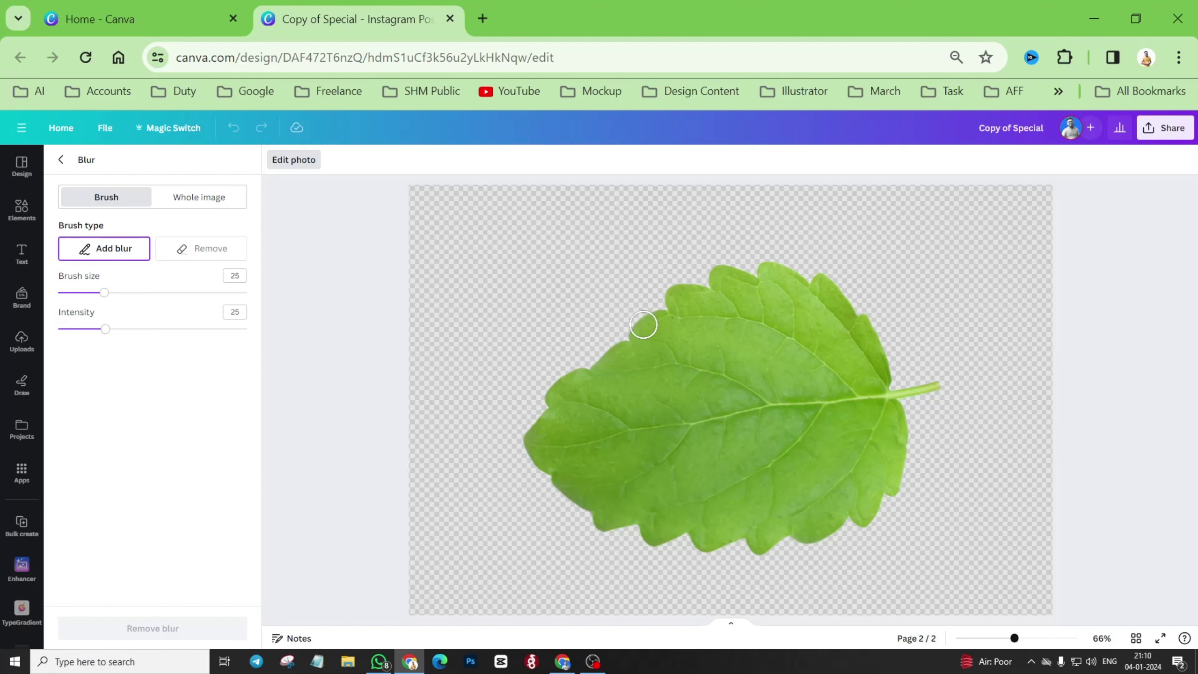
{"action": "left_click", "coordinate": [200, 201]}
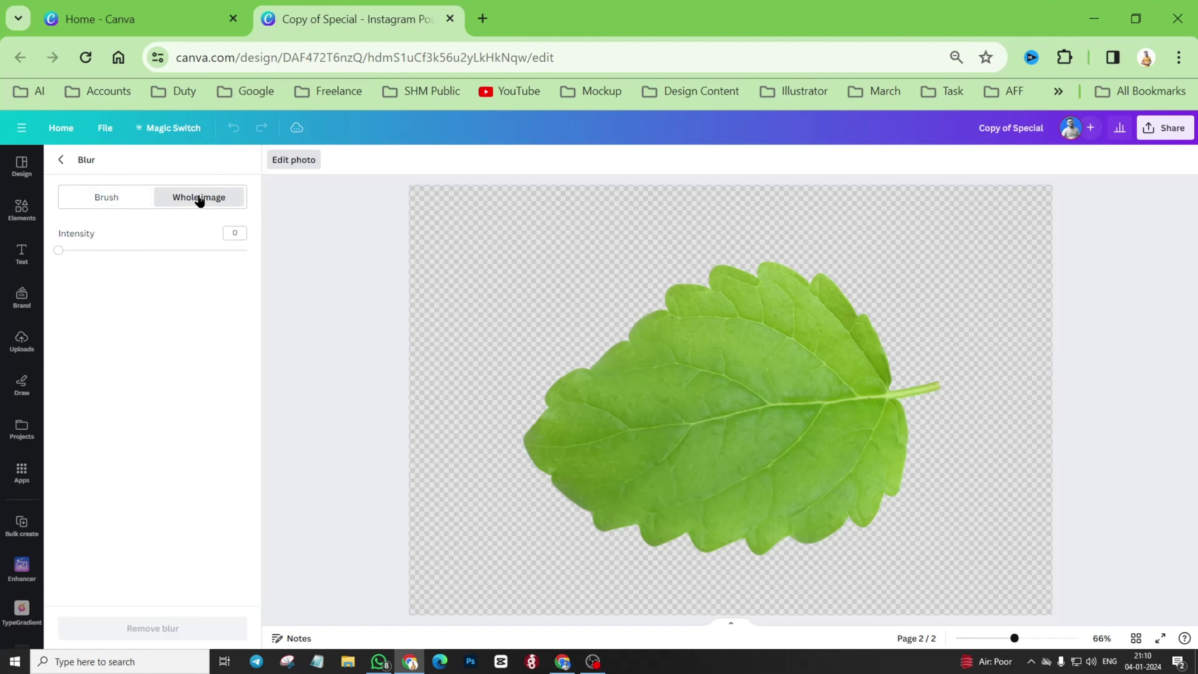
{"action": "left_click_drag", "start_coordinate": [58, 252], "coordinate": [218, 269]}
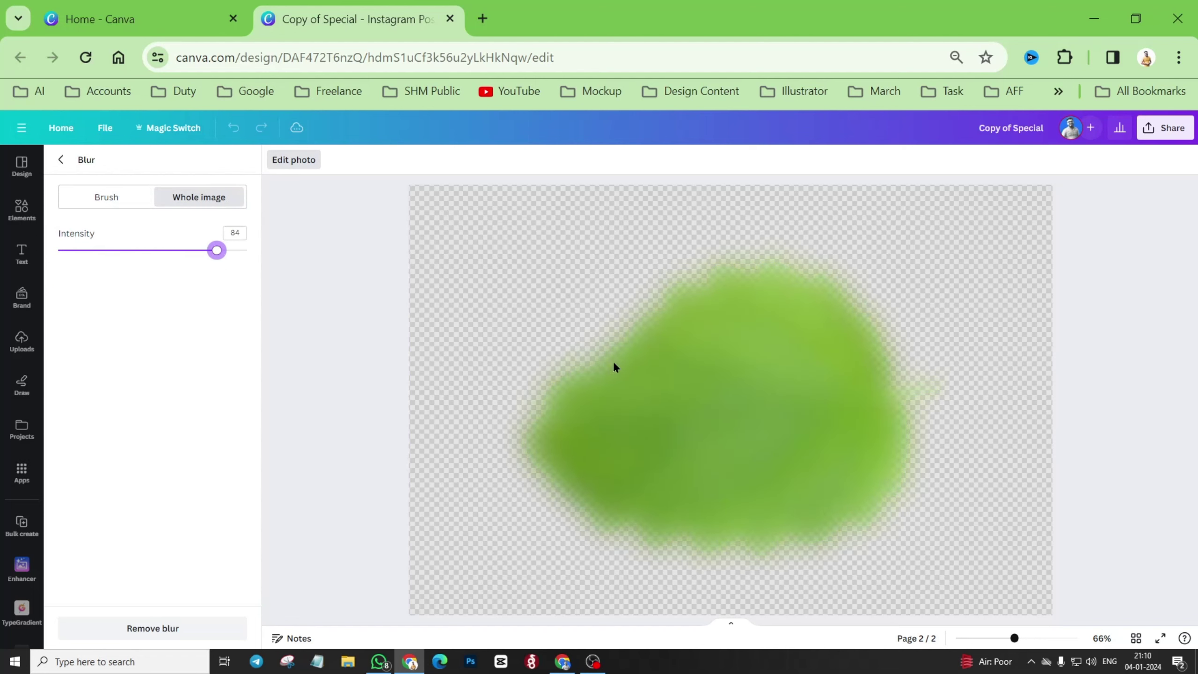
{"action": "left_click", "coordinate": [61, 161]}
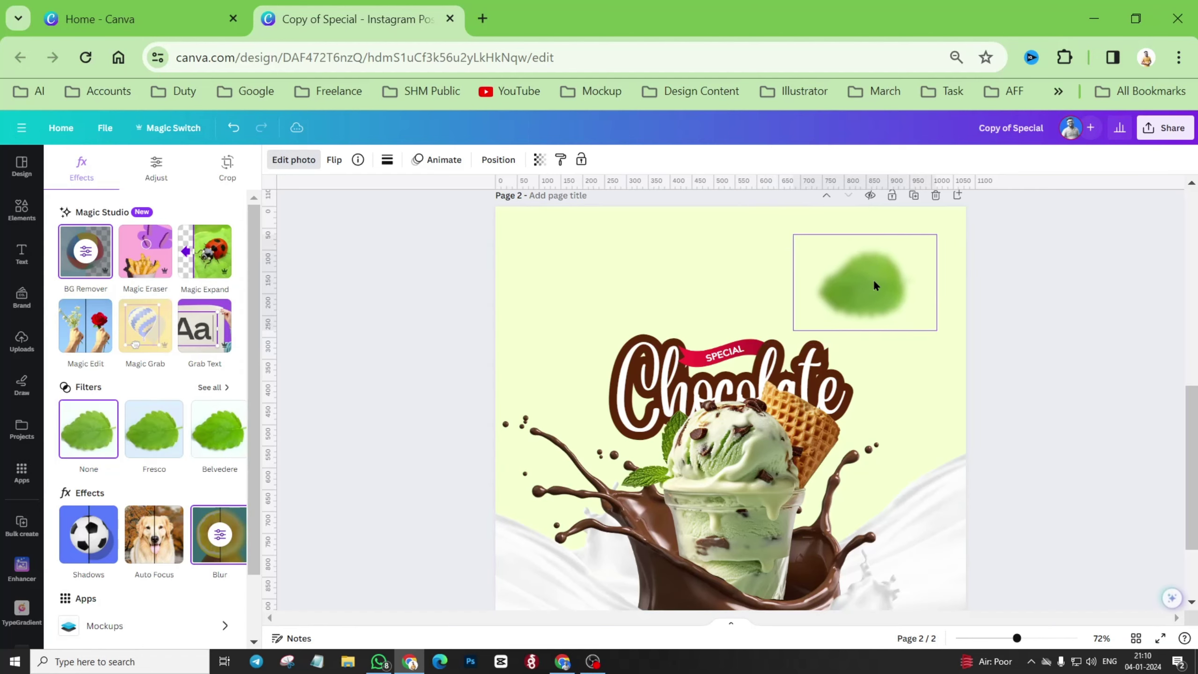
Enlarge the blurred leaf and place it at the upper-right corner of page 2, partly off the page, matching page 1.
{"action": "scroll", "coordinate": [913, 337], "scroll_direction": "up", "scroll_amount": 10}
{"action": "scroll", "coordinate": [926, 279], "scroll_direction": "down", "scroll_amount": 10}
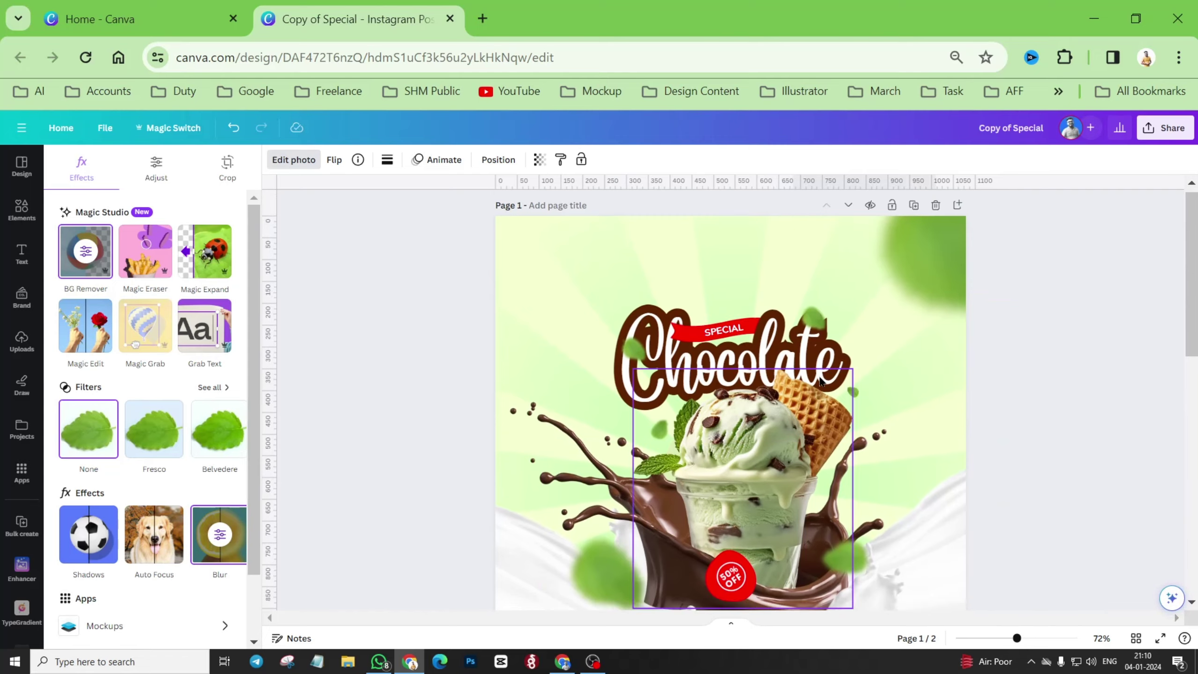
{"action": "left_click_drag", "start_coordinate": [936, 397], "coordinate": [1090, 501]}
{"action": "left_click_drag", "start_coordinate": [923, 415], "coordinate": [928, 326]}
{"action": "scroll", "coordinate": [673, 358], "scroll_direction": "down", "scroll_amount": 4, "text": "ctrl"}
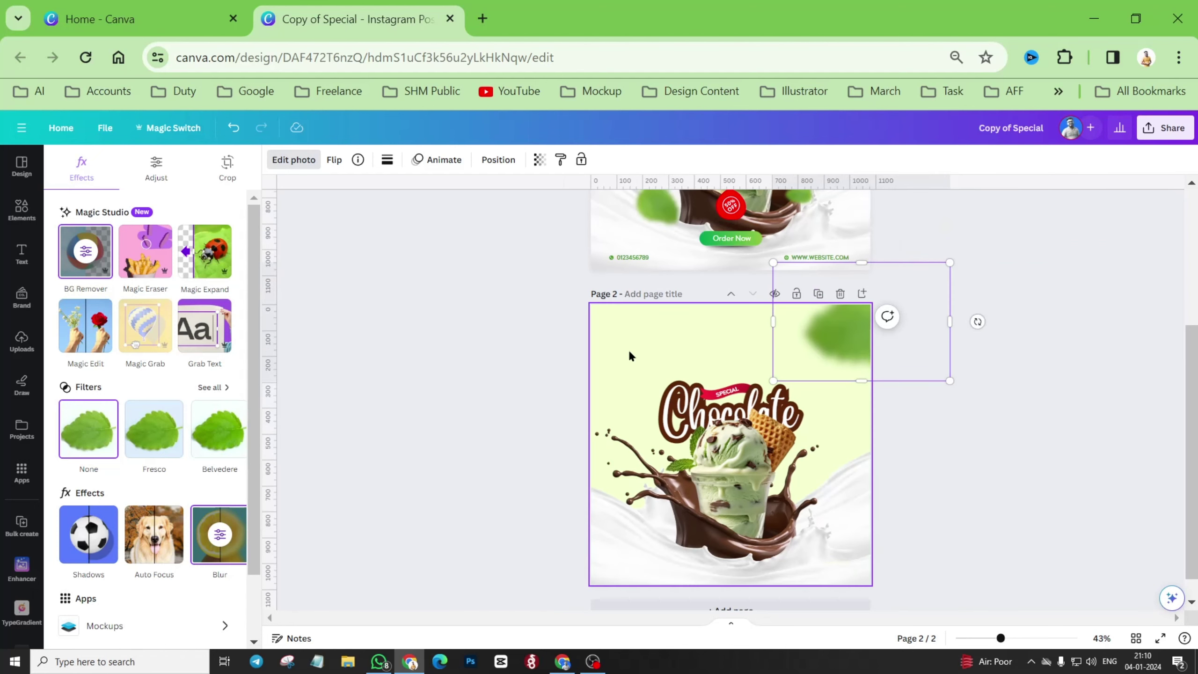
Place a copy of the blurred leaf, about 438 × 293 and rotated, over the lower-left side of the chocolate splash.
{"action": "scroll", "coordinate": [703, 400], "scroll_direction": "up", "scroll_amount": 5}
{"action": "scroll", "coordinate": [803, 327], "scroll_direction": "down", "scroll_amount": 5}
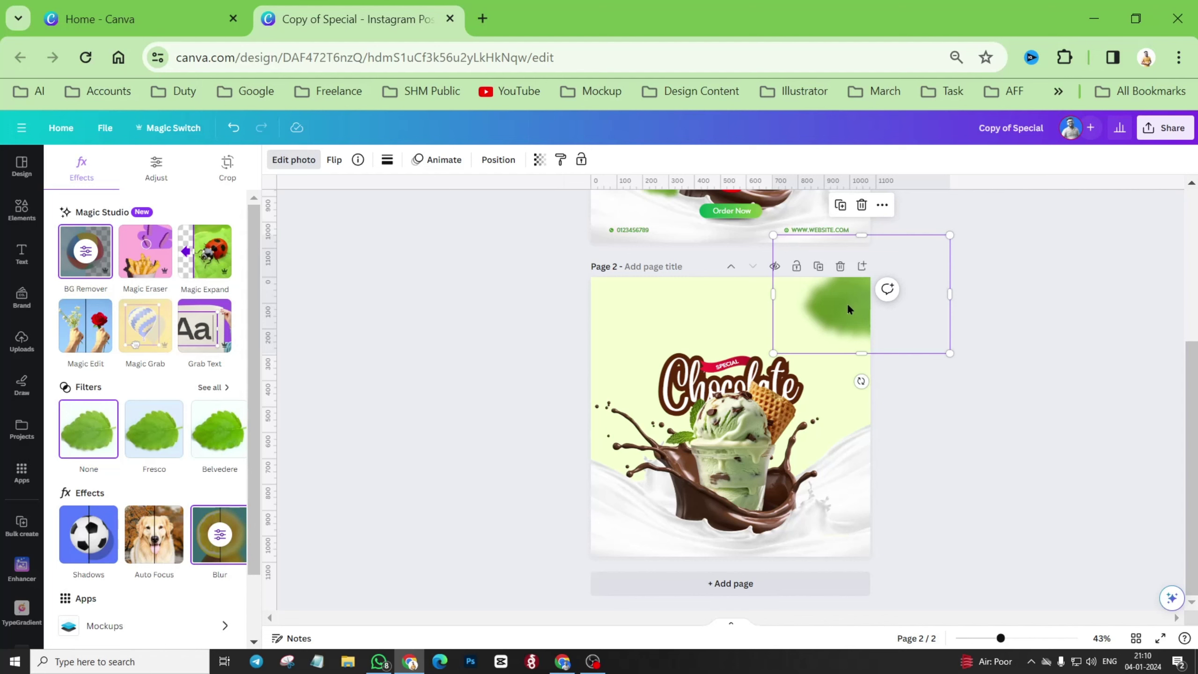
{"action": "left_click_drag", "start_coordinate": [847, 309], "coordinate": [636, 494]}
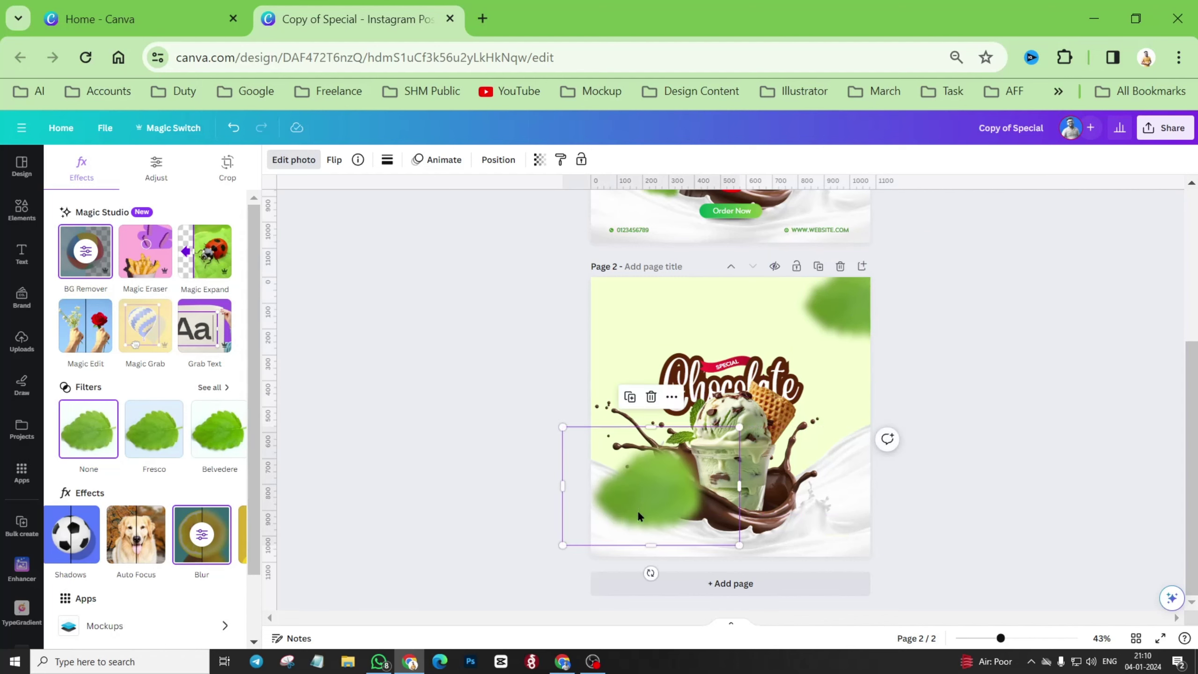
{"action": "left_click_drag", "start_coordinate": [562, 428], "coordinate": [625, 469]}
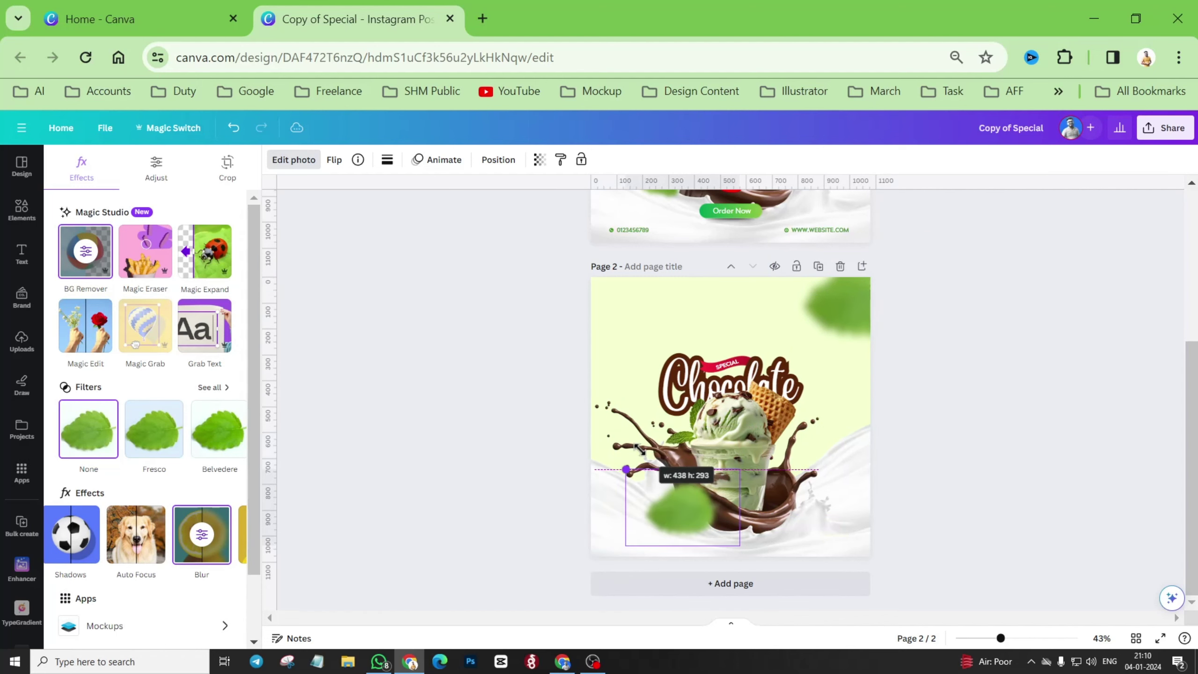
{"action": "left_click_drag", "start_coordinate": [682, 572], "coordinate": [641, 456]}
{"action": "left_click_drag", "start_coordinate": [662, 499], "coordinate": [624, 524]}
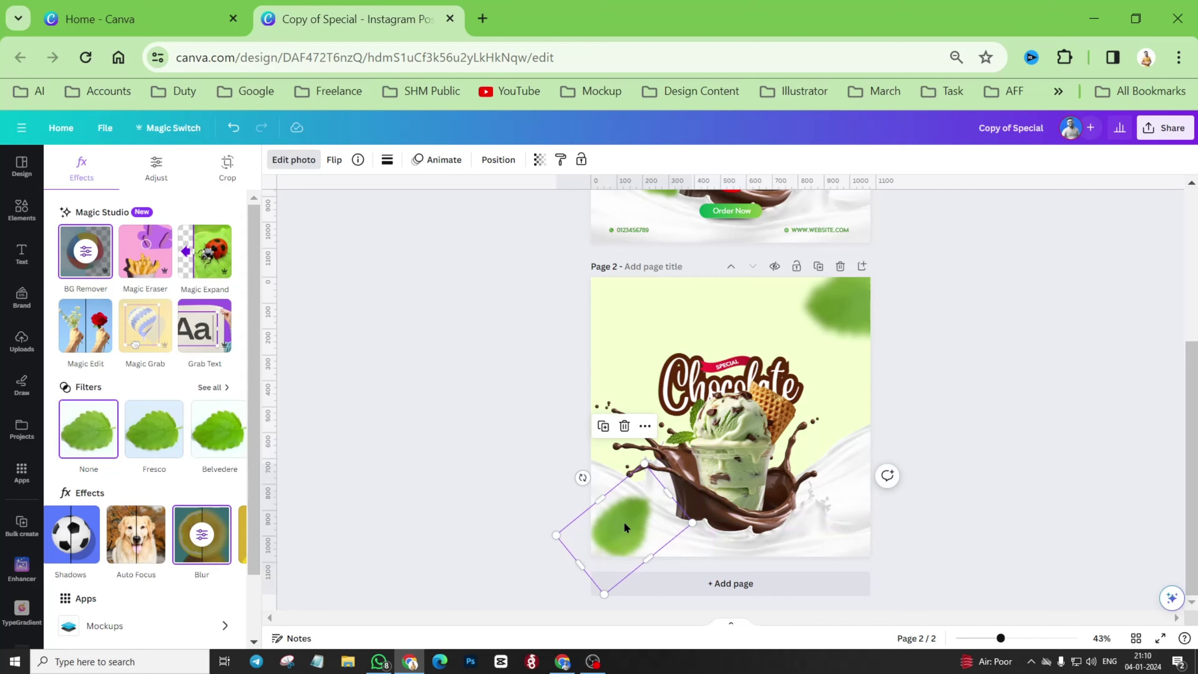
{"action": "scroll", "coordinate": [625, 527], "scroll_direction": "up", "scroll_amount": 5}
{"action": "scroll", "coordinate": [623, 521], "scroll_direction": "down", "scroll_amount": 5}
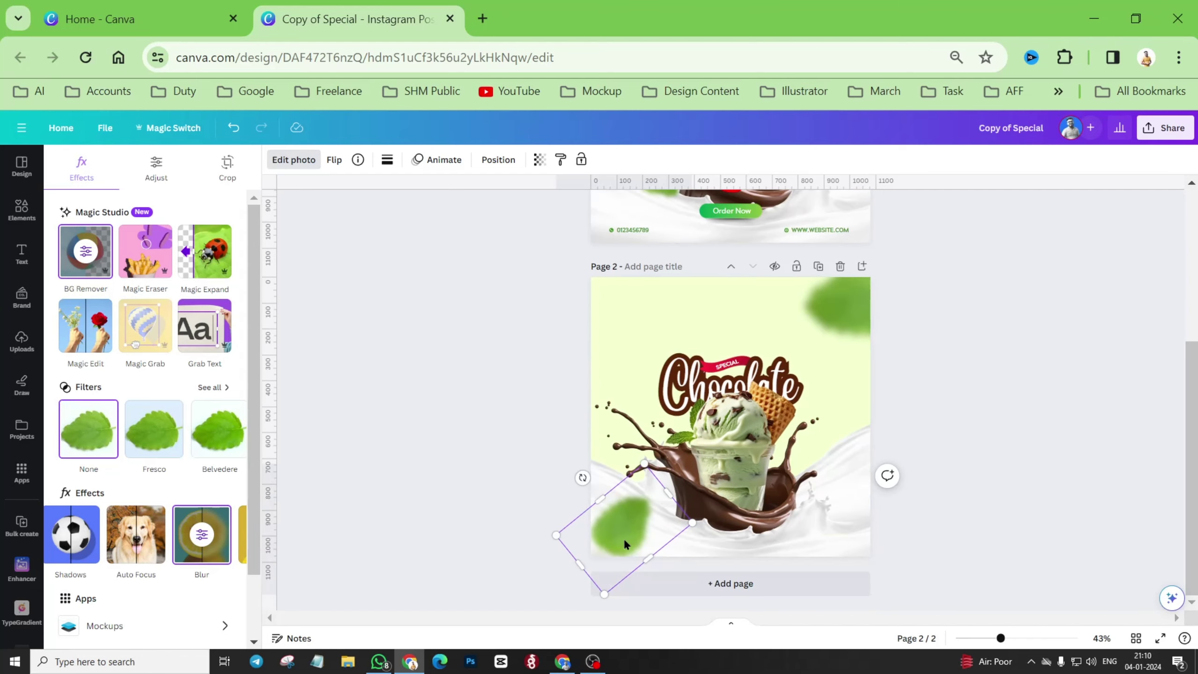
{"action": "left_click_drag", "start_coordinate": [623, 543], "coordinate": [664, 513]}
Add two much smaller copies of the blurred leaf, one on the title's letter C and one over its right end.
{"action": "scroll", "coordinate": [698, 505], "scroll_direction": "up", "scroll_amount": 5}
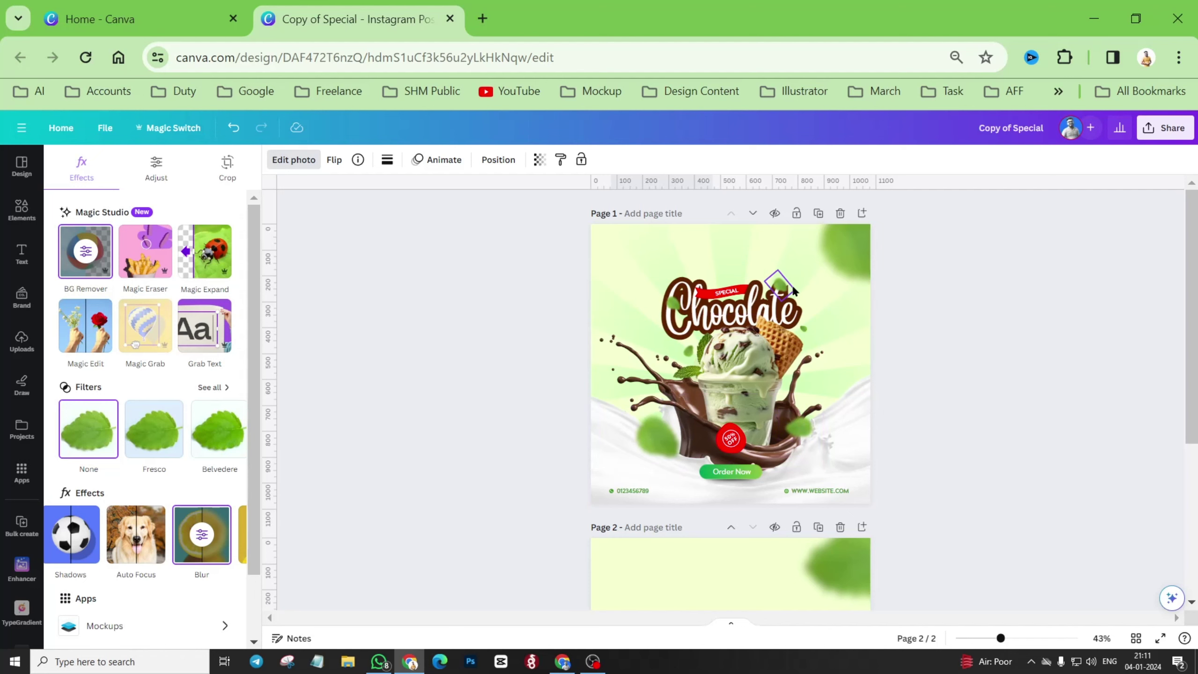
{"action": "scroll", "coordinate": [744, 451], "scroll_direction": "down", "scroll_amount": 5}
{"action": "scroll", "coordinate": [744, 451], "scroll_direction": "up", "scroll_amount": 3, "text": "ctrl"}
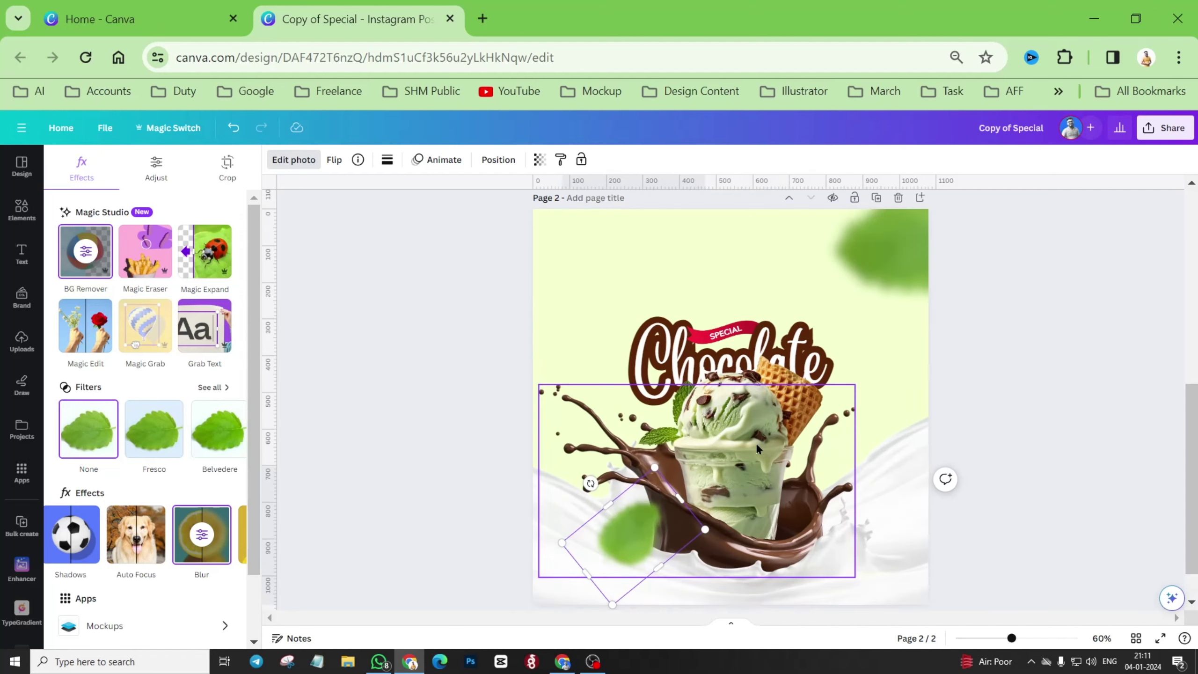
{"action": "left_click_drag", "start_coordinate": [637, 493], "coordinate": [643, 312], "text": "alt"}
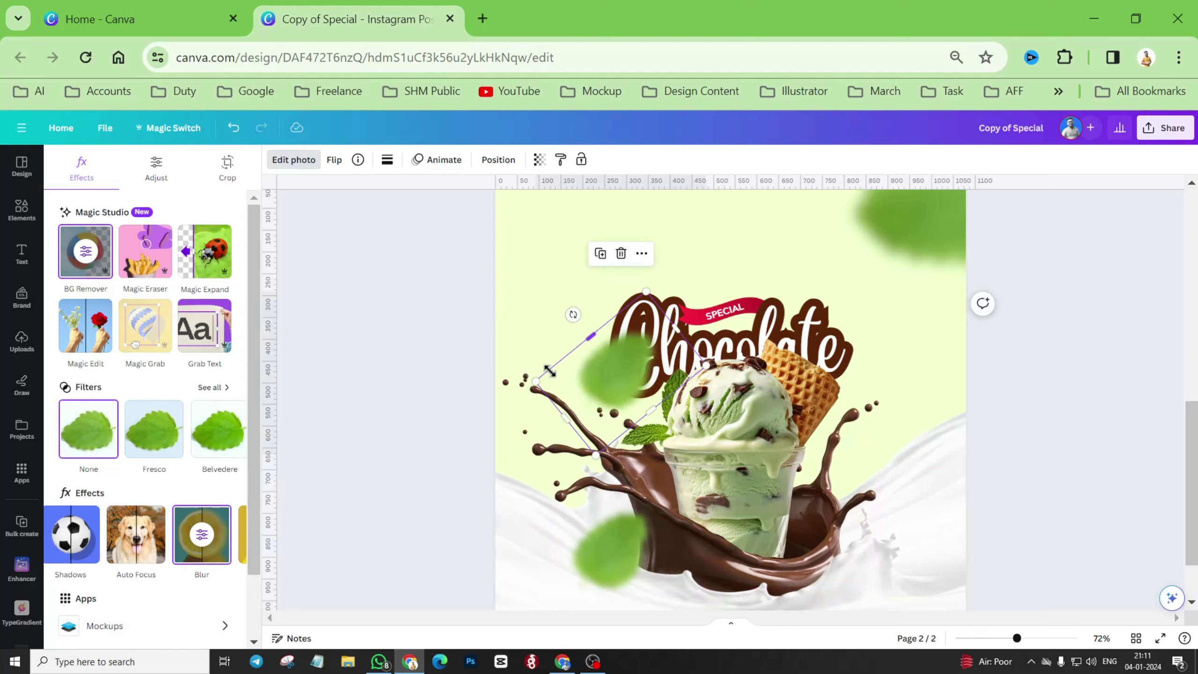
{"action": "left_click_drag", "start_coordinate": [539, 381], "coordinate": [830, 307]}
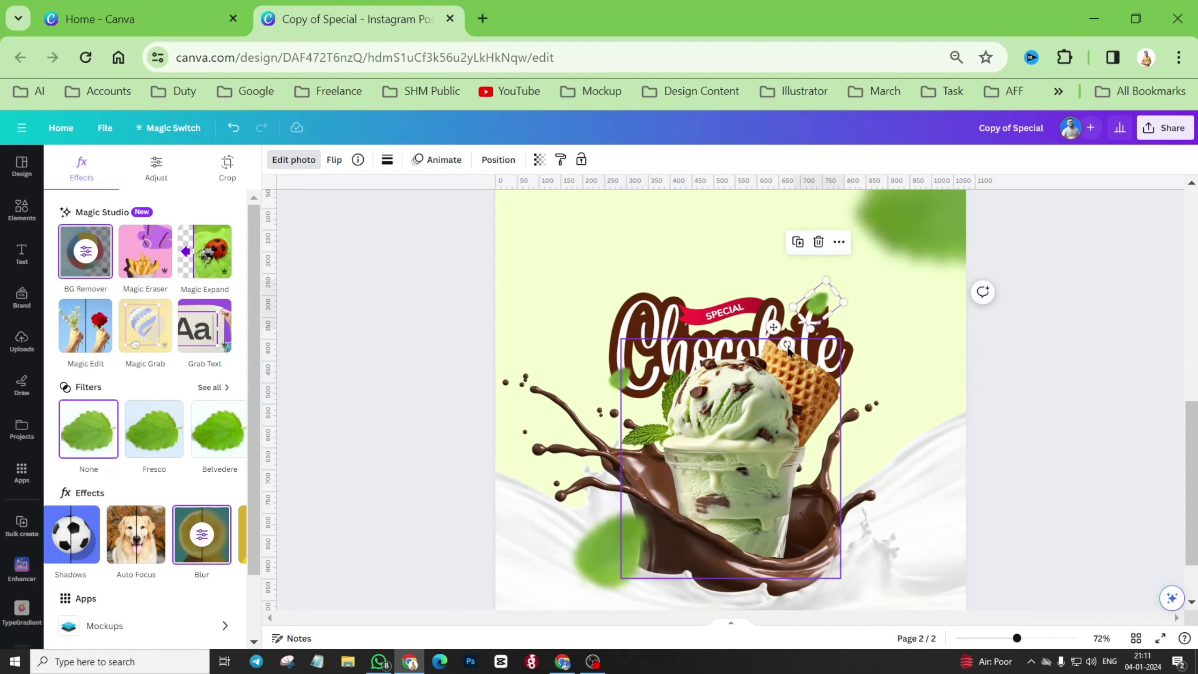
Add small rotated leaf copies above the title's left part and on the right side of the chocolate splash, enlarging the splash one.
{"action": "left_click_drag", "start_coordinate": [787, 349], "coordinate": [864, 349]}
{"action": "left_click_drag", "start_coordinate": [818, 307], "coordinate": [656, 266]}
{"action": "left_click", "coordinate": [849, 525]}
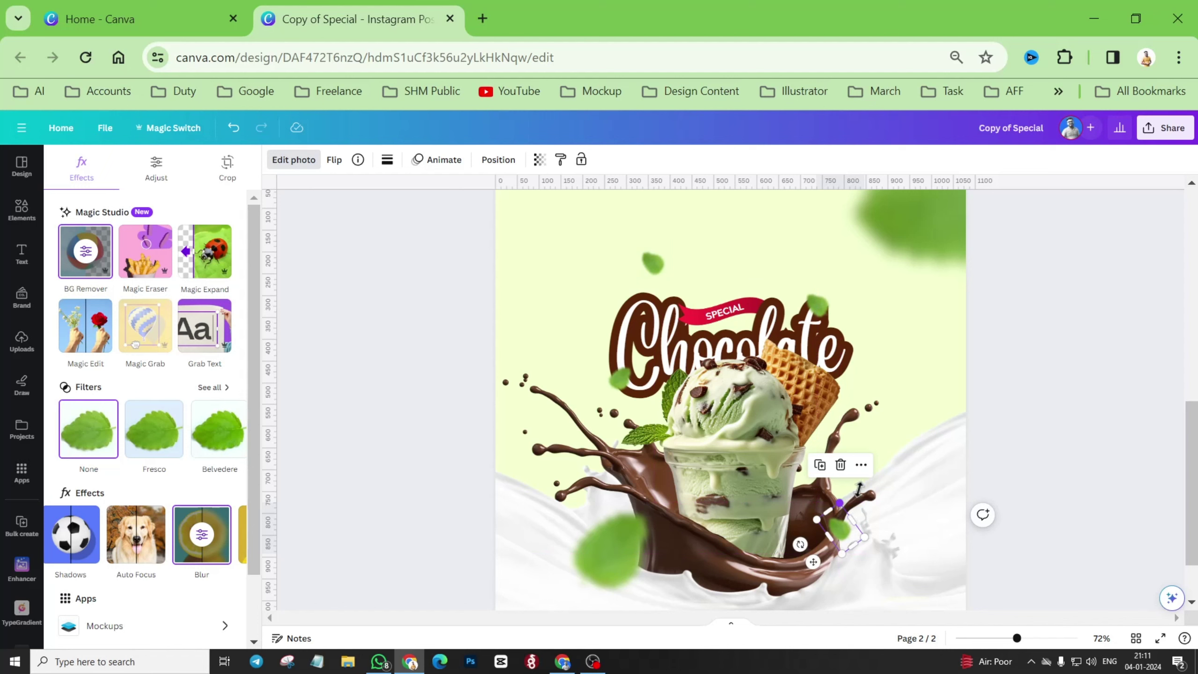
{"action": "left_click_drag", "start_coordinate": [858, 489], "coordinate": [870, 476]}
Enlarge and rotate the small leaf over the title's right end, and rotate the leaf above the title's left part.
{"action": "left_click", "coordinate": [819, 301]}
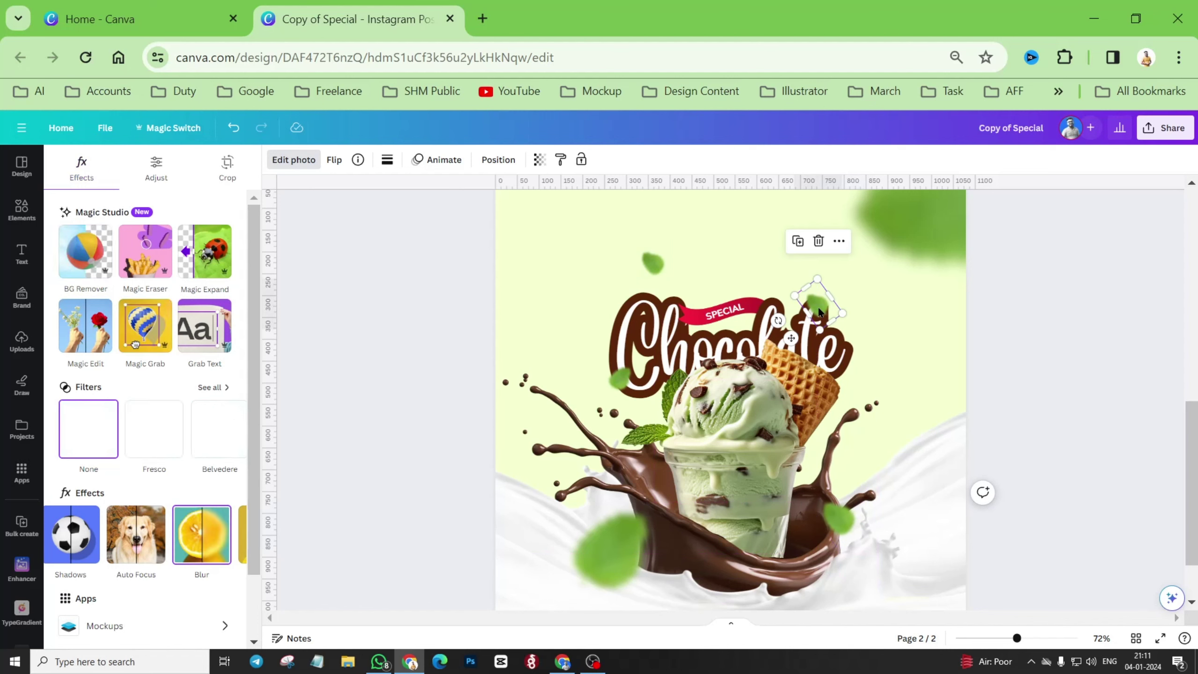
{"action": "left_click_drag", "start_coordinate": [820, 278], "coordinate": [827, 269]}
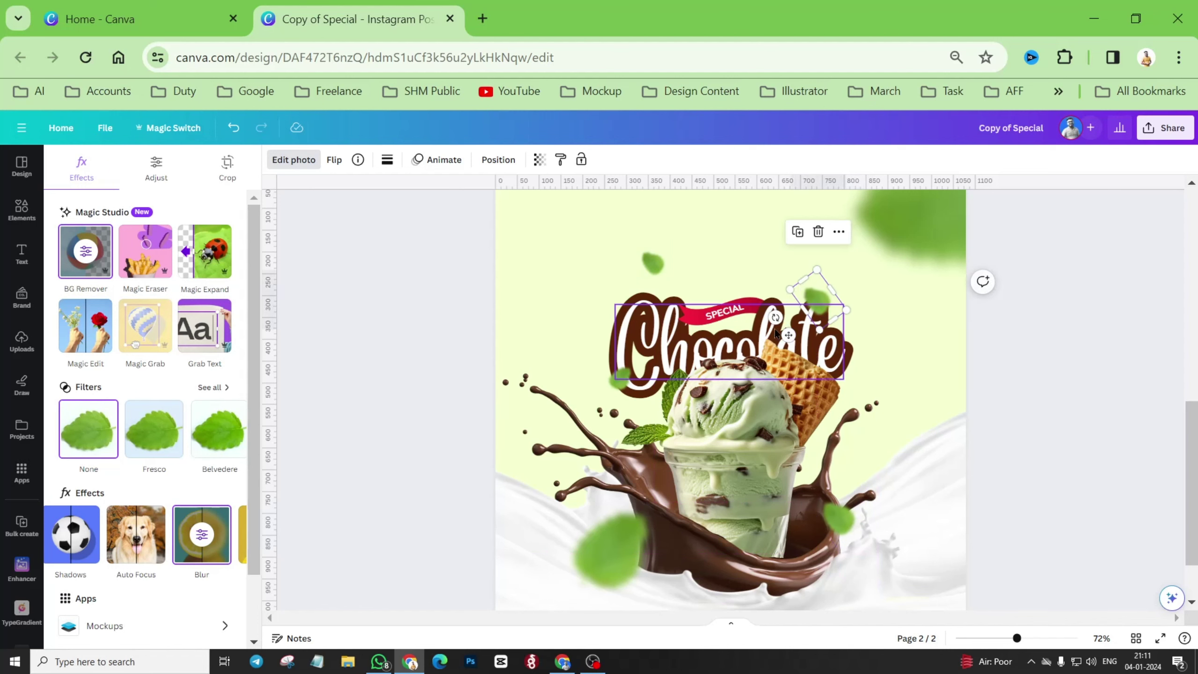
{"action": "left_click_drag", "start_coordinate": [780, 333], "coordinate": [820, 362]}
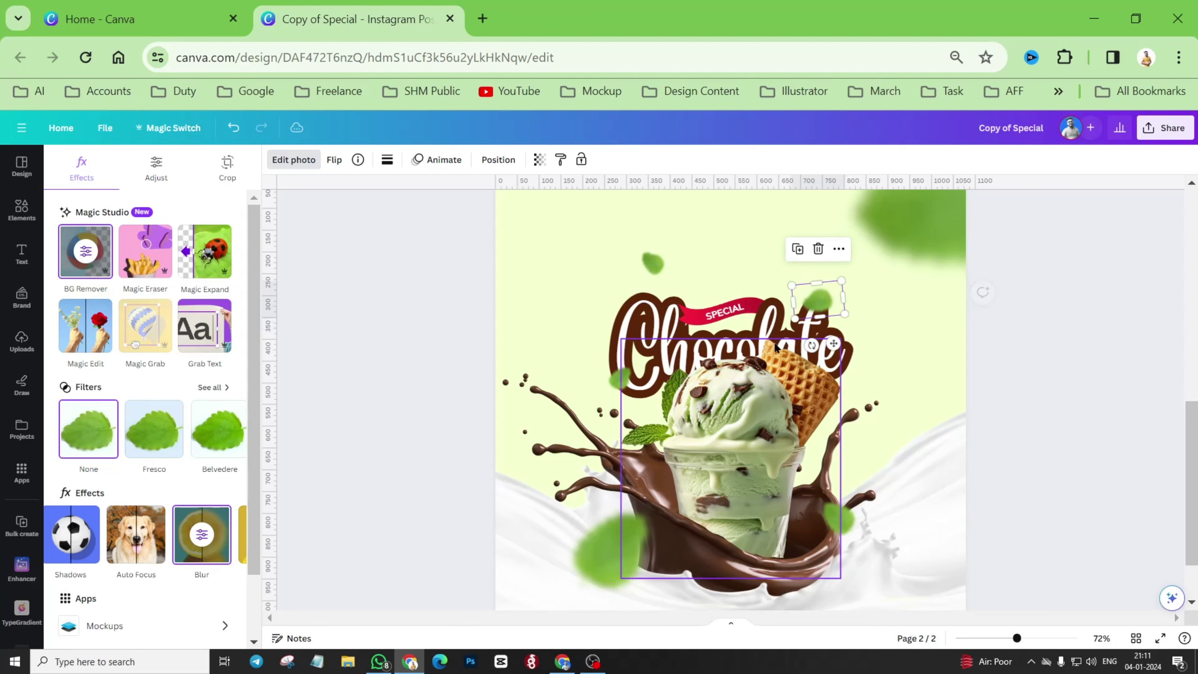
{"action": "left_click", "coordinate": [653, 262]}
{"action": "left_click_drag", "start_coordinate": [613, 278], "coordinate": [679, 241]}
{"action": "left_click", "coordinate": [899, 363]}
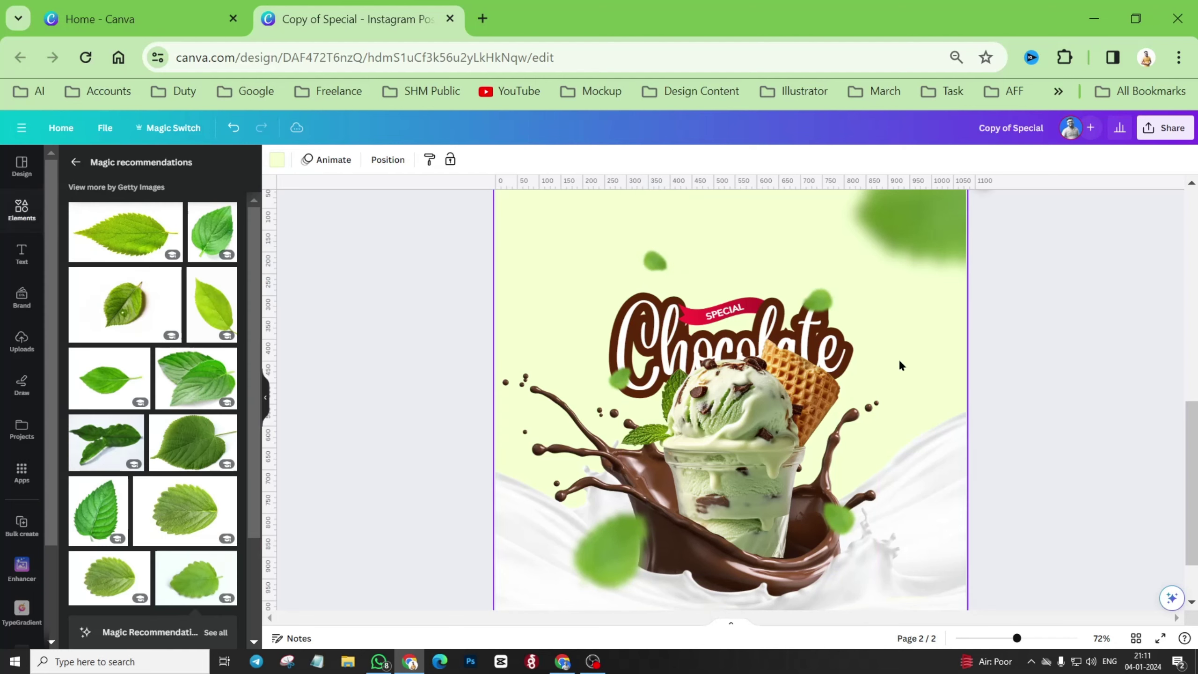
Look up the name of the sunburst graphic in page 1's background and select that name for reuse.
{"action": "left_click", "coordinate": [623, 383]}
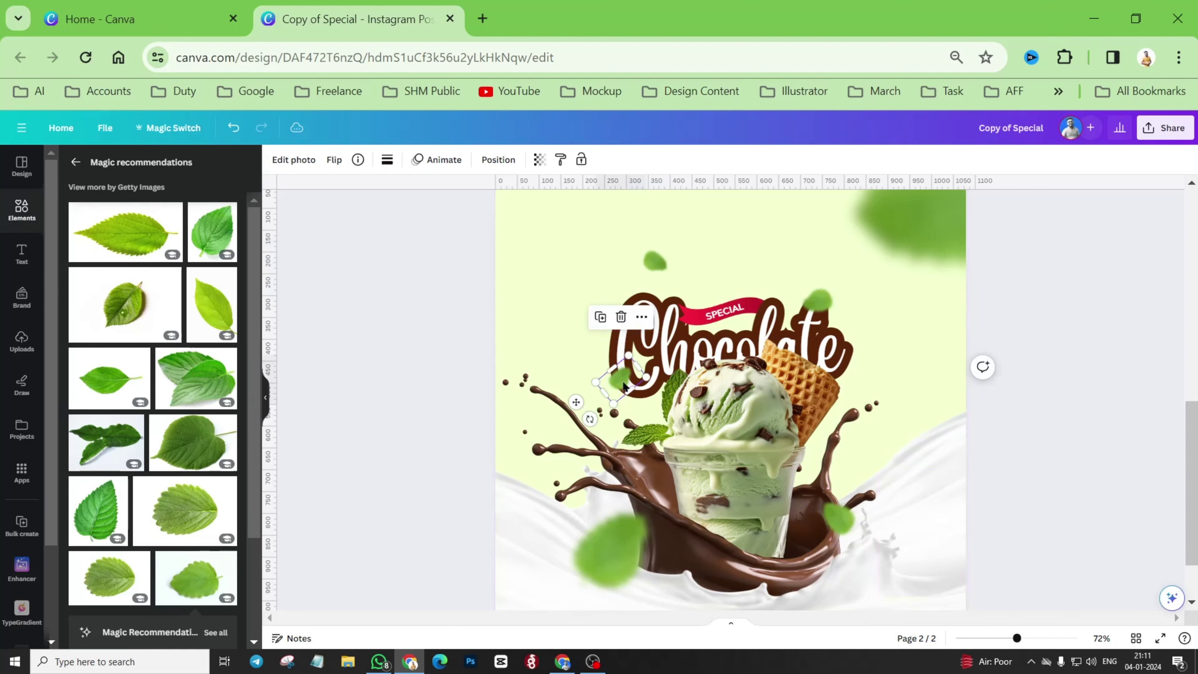
{"action": "scroll", "coordinate": [837, 429], "scroll_direction": "up", "scroll_amount": 10}
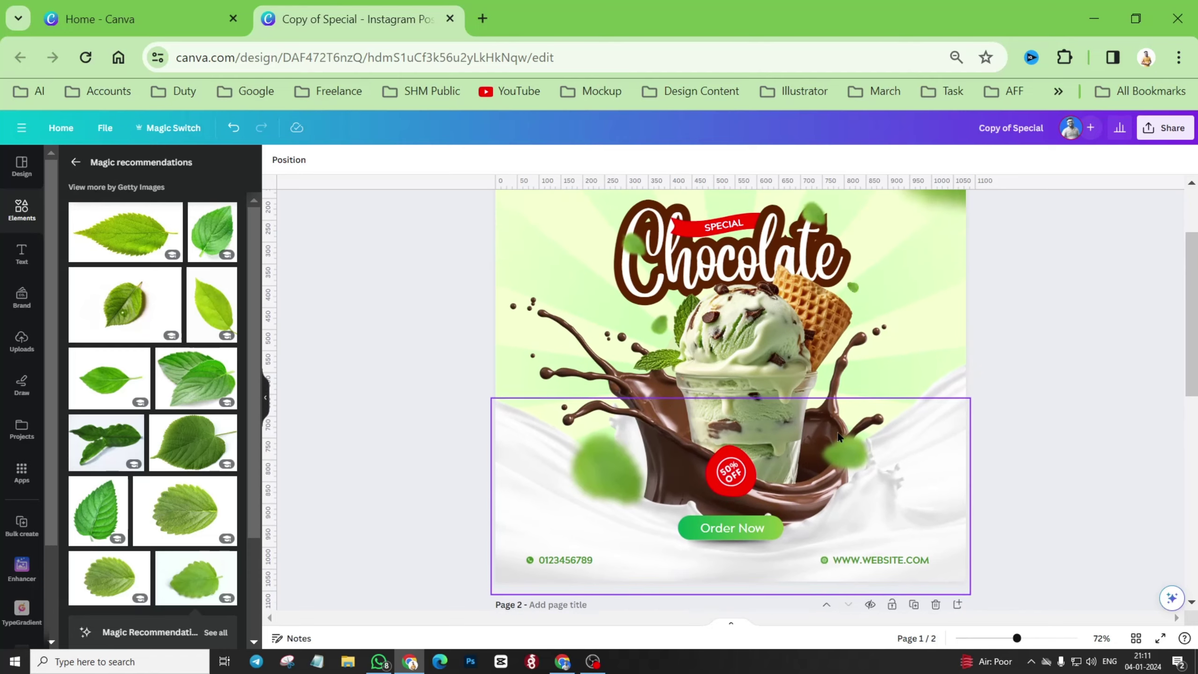
{"action": "left_click", "coordinate": [717, 245]}
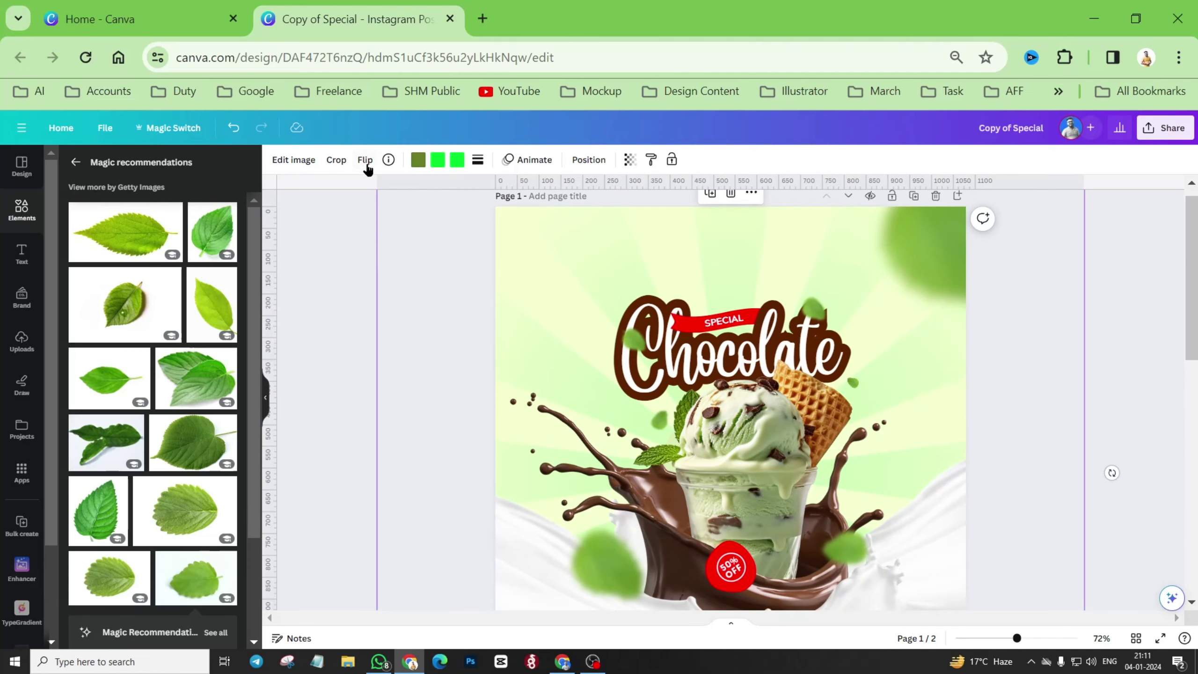
{"action": "left_click", "coordinate": [388, 159]}
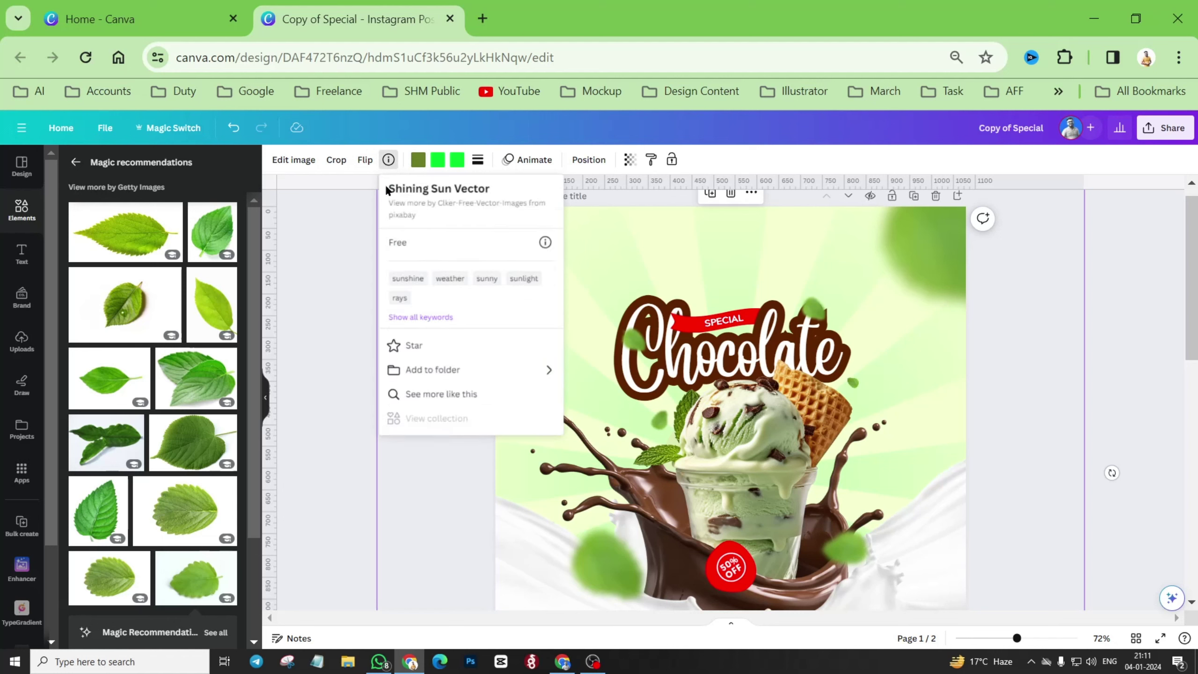
{"action": "left_click_drag", "start_coordinate": [392, 188], "coordinate": [490, 186]}
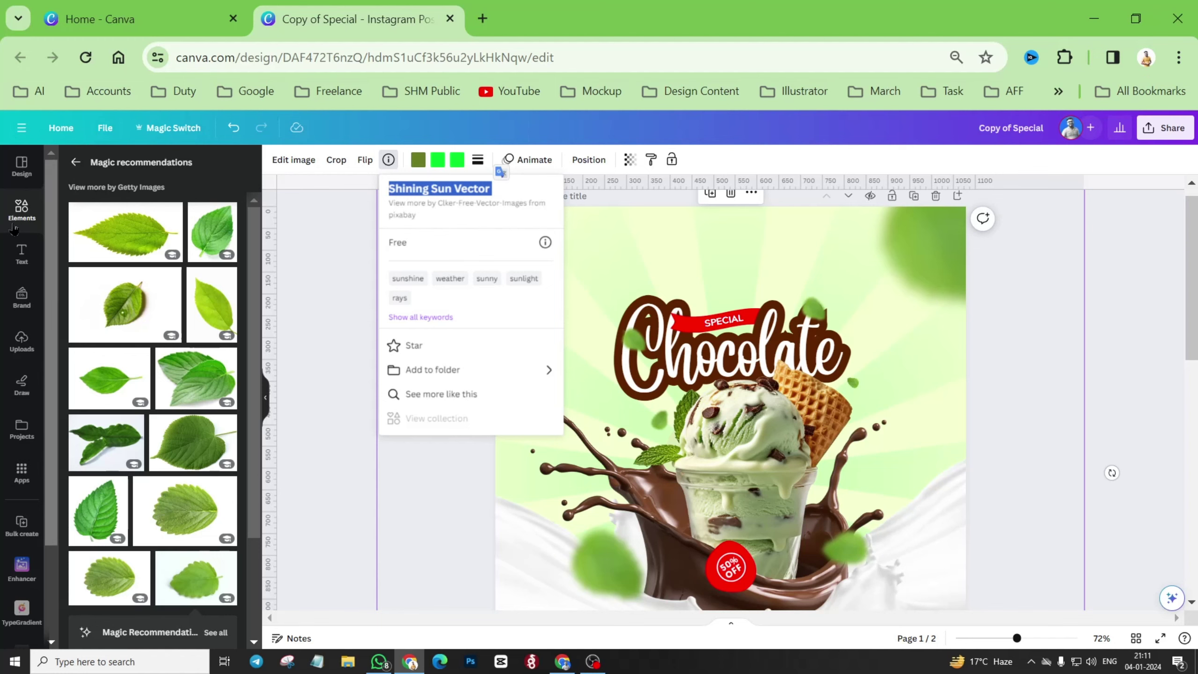
Search the elements library for "Shining Sun Vector" and limit the results to graphics.
{"action": "left_click", "coordinate": [74, 162]}
{"action": "left_click", "coordinate": [107, 167]}
{"action": "type", "text": "Shining Sun Vector"}
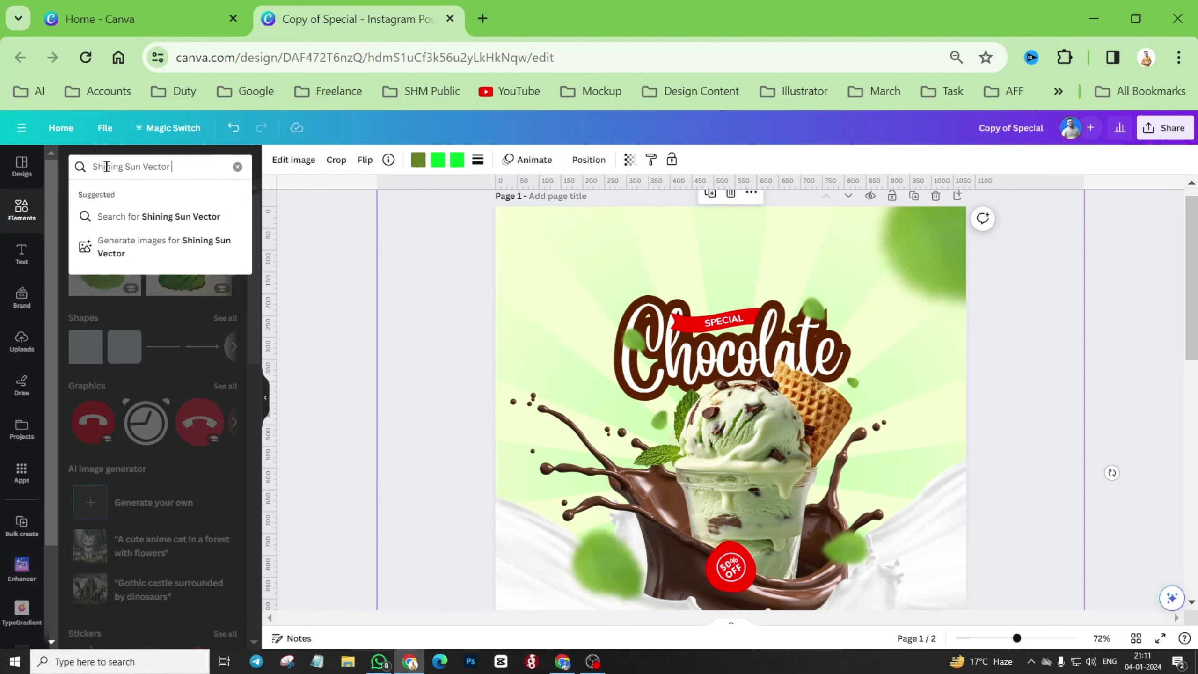
{"action": "key", "text": "Return"}
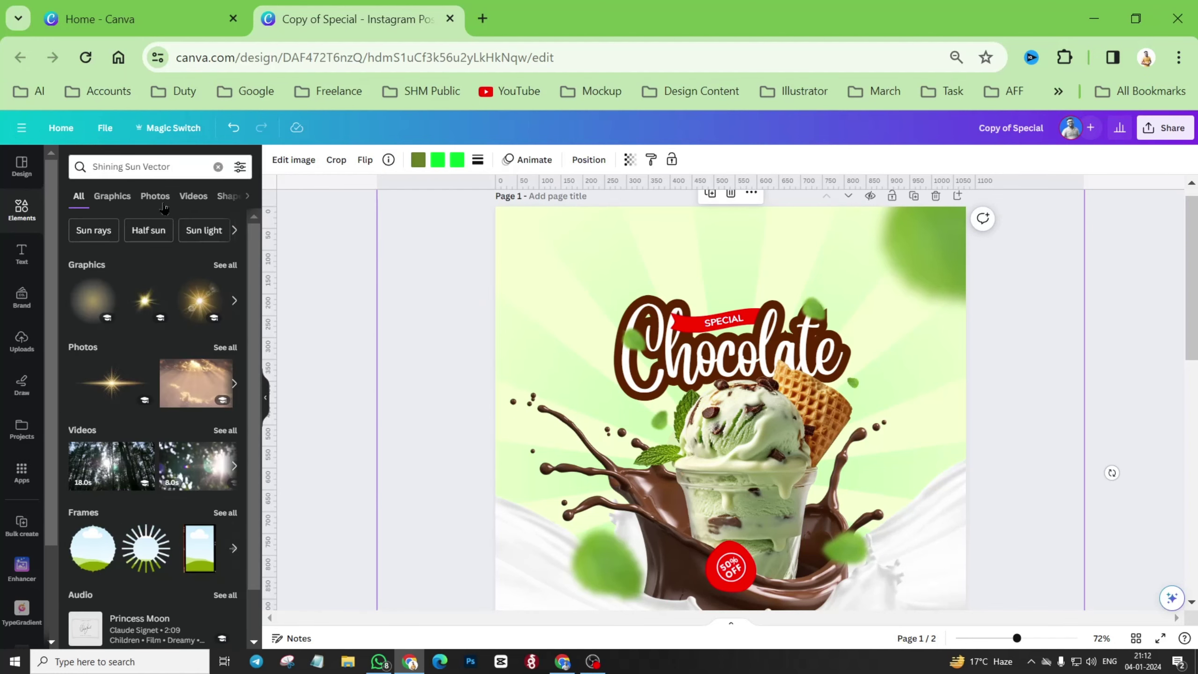
{"action": "left_click", "coordinate": [124, 199]}
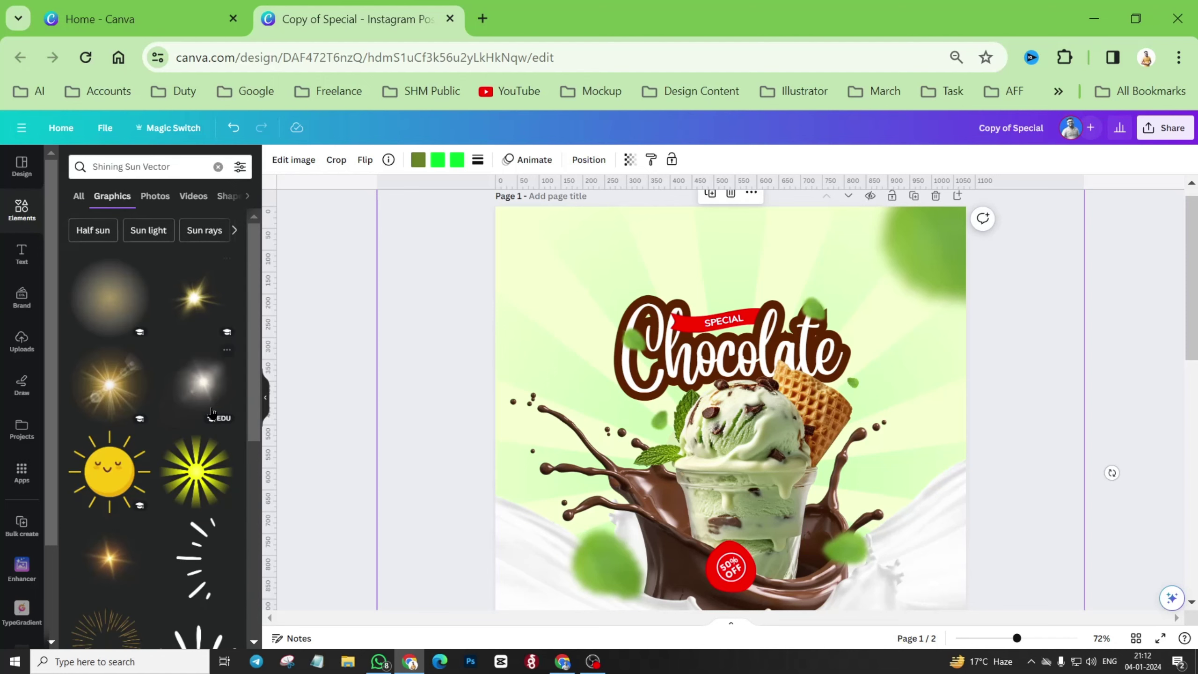
Add the yellow sunburst with fading rays to page 2 and enlarge it to about 1840 × 1840 px, roughly centred on the page.
{"action": "scroll", "coordinate": [595, 414], "scroll_direction": "down", "scroll_amount": 10}
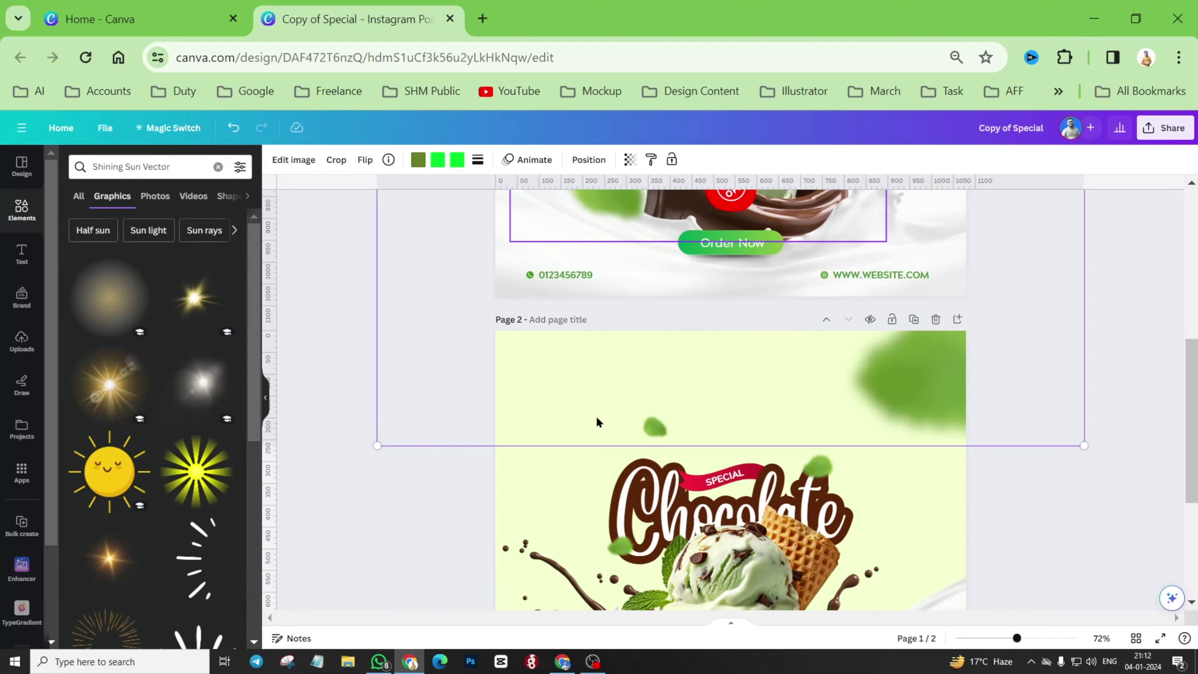
{"action": "left_click", "coordinate": [192, 482]}
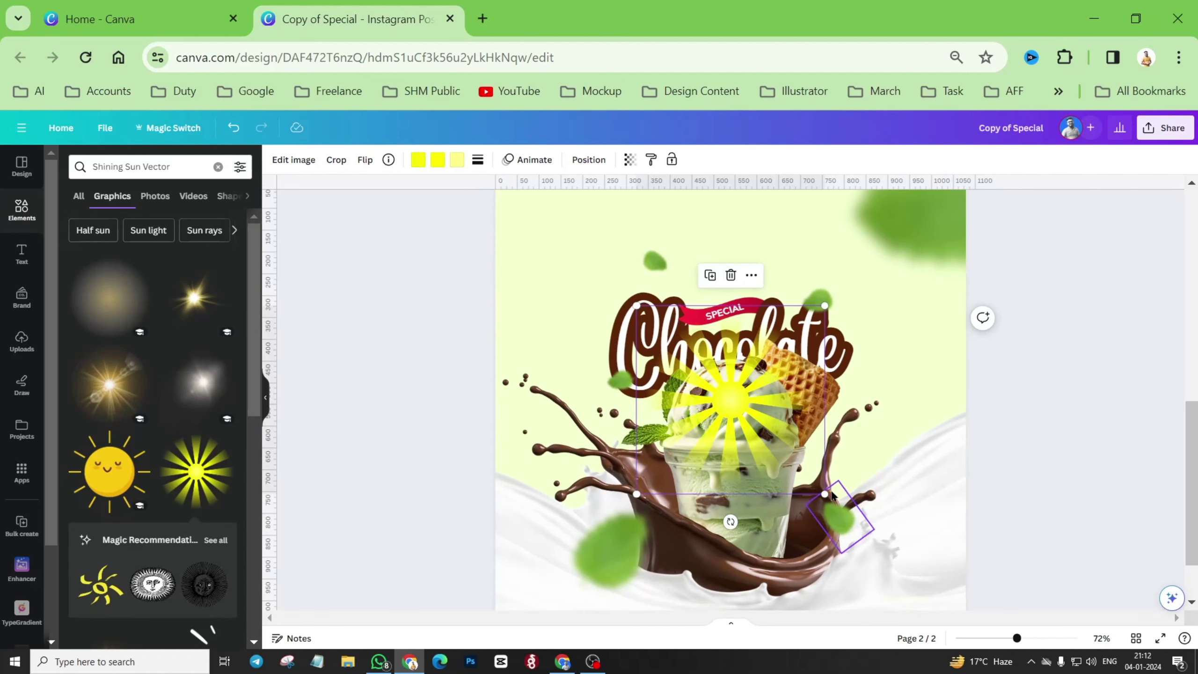
{"action": "left_click_drag", "start_coordinate": [825, 493], "coordinate": [1024, 543]}
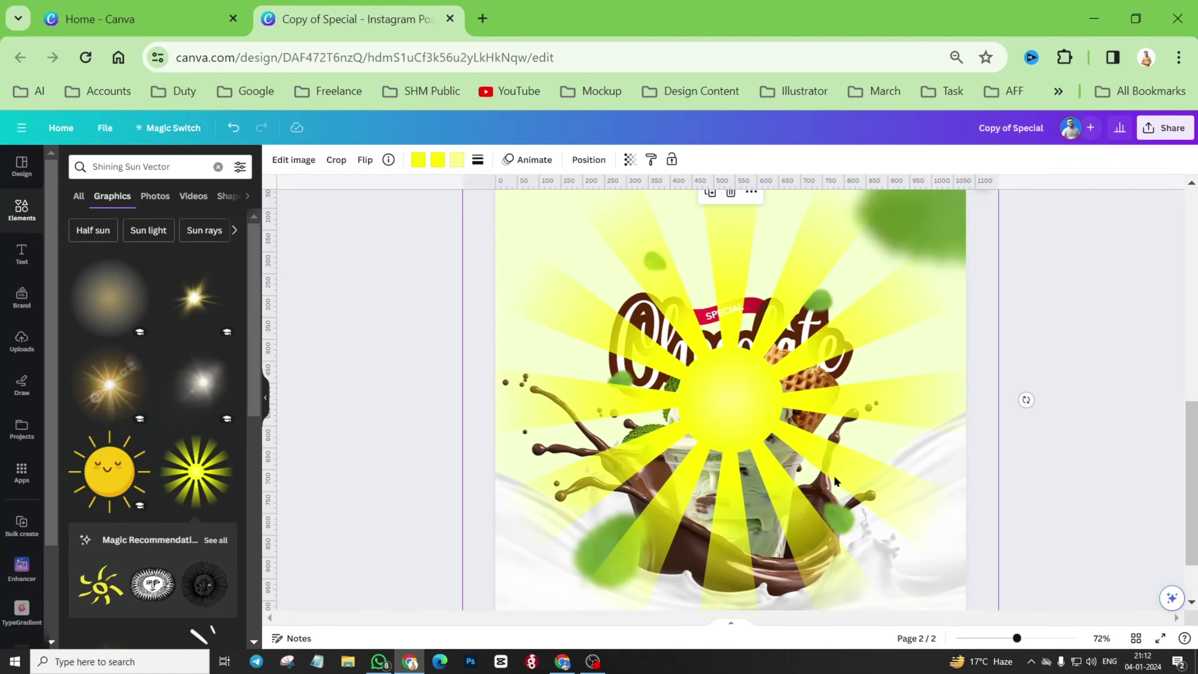
{"action": "left_click_drag", "start_coordinate": [1024, 401], "coordinate": [809, 441]}
{"action": "left_click_drag", "start_coordinate": [898, 521], "coordinate": [1028, 616]}
{"action": "left_click_drag", "start_coordinate": [775, 353], "coordinate": [752, 377]}
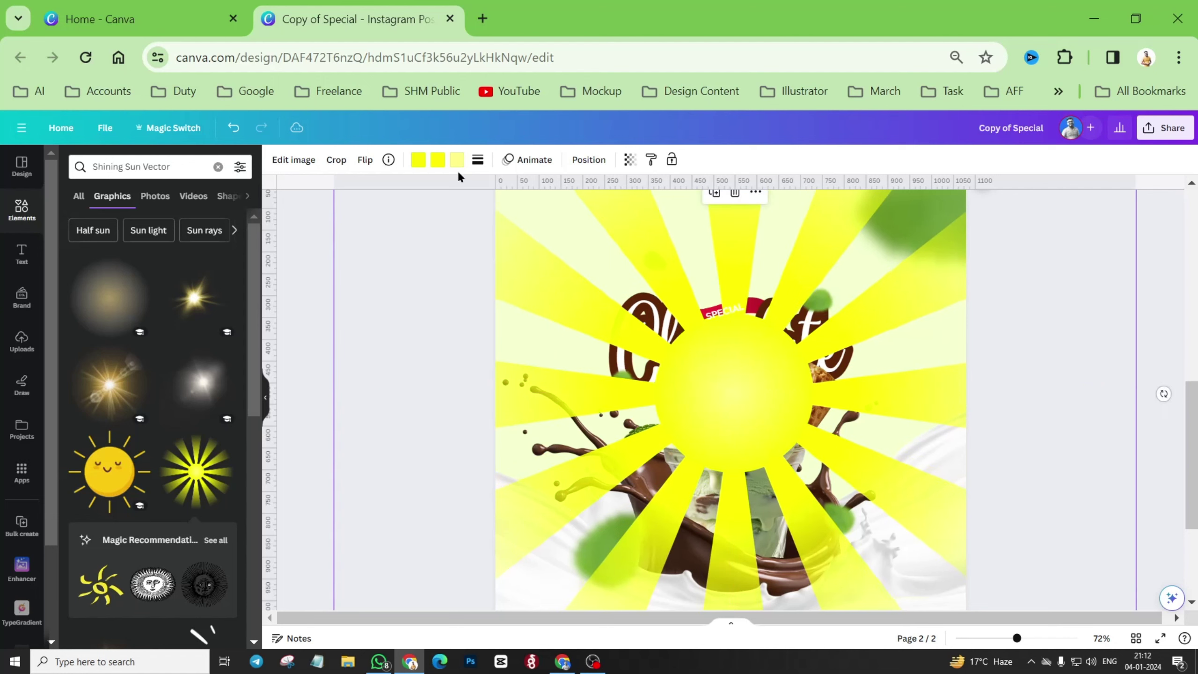
Recolor all three colors of the sunburst to the olive green from the document colors.
{"action": "left_click", "coordinate": [419, 165]}
{"action": "left_click", "coordinate": [188, 233]}
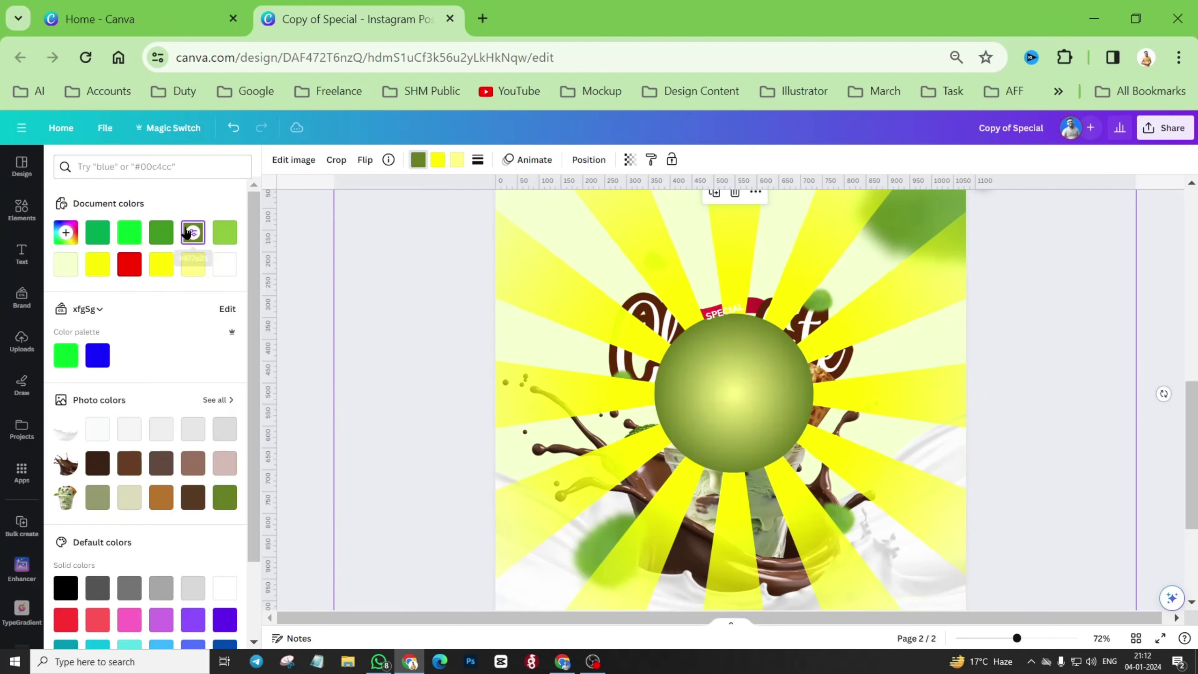
{"action": "left_click", "coordinate": [438, 160]}
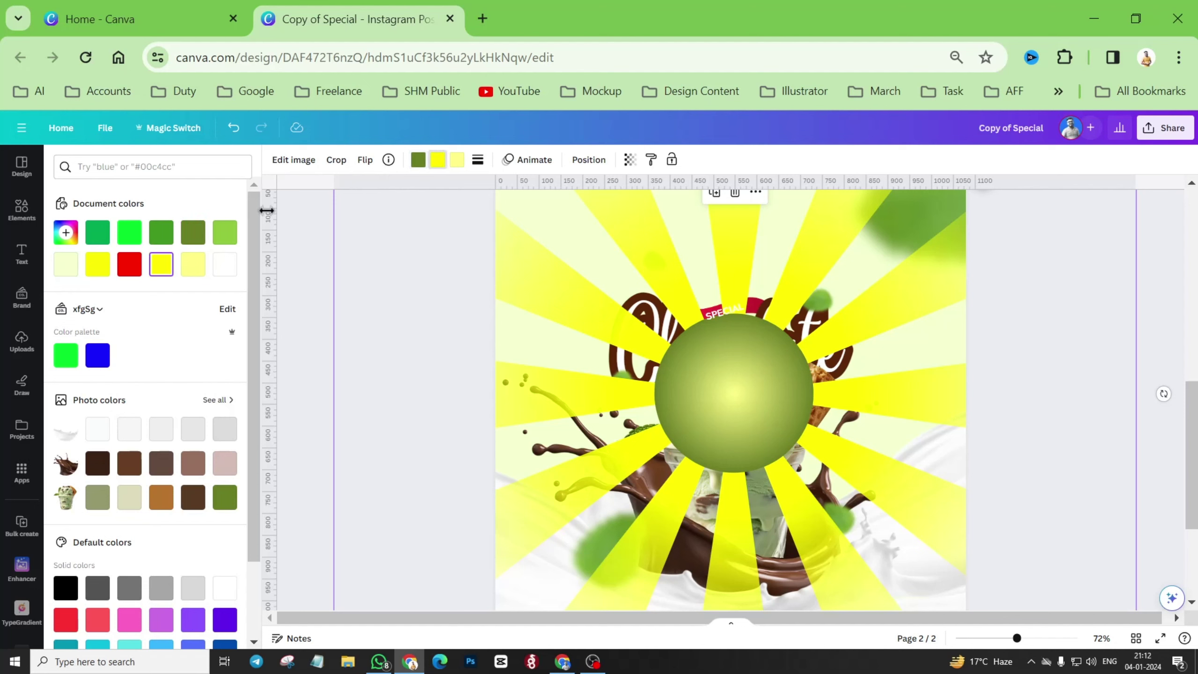
{"action": "left_click", "coordinate": [193, 232]}
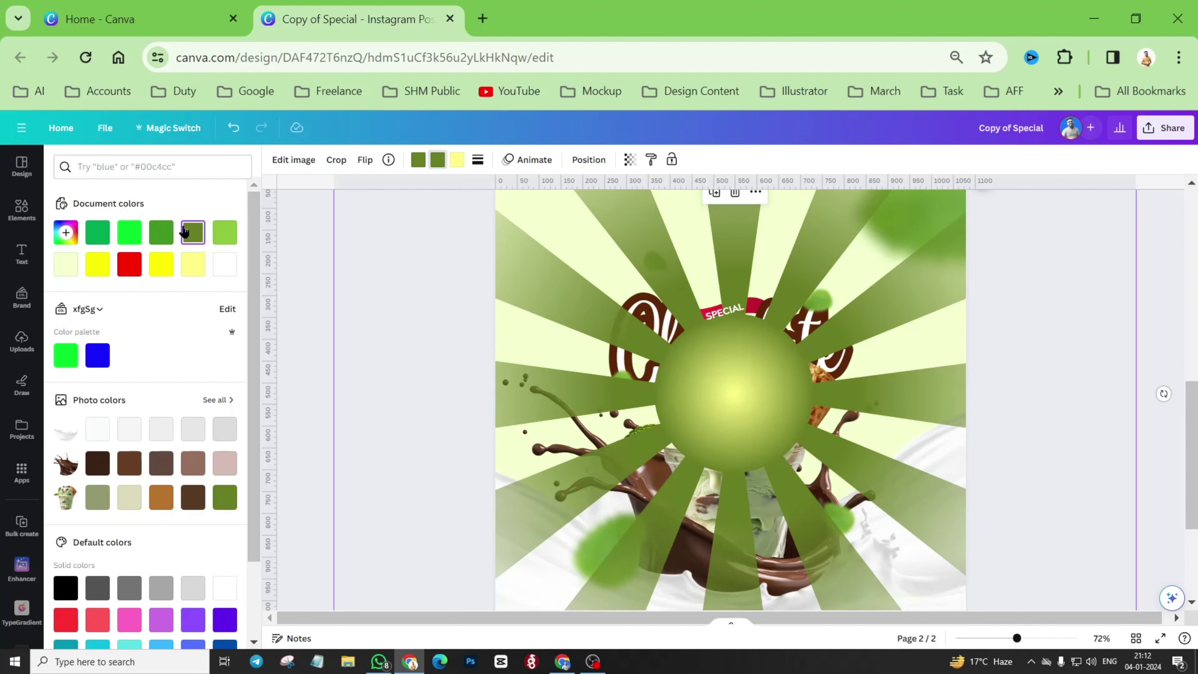
{"action": "left_click", "coordinate": [458, 160]}
{"action": "left_click", "coordinate": [192, 233]}
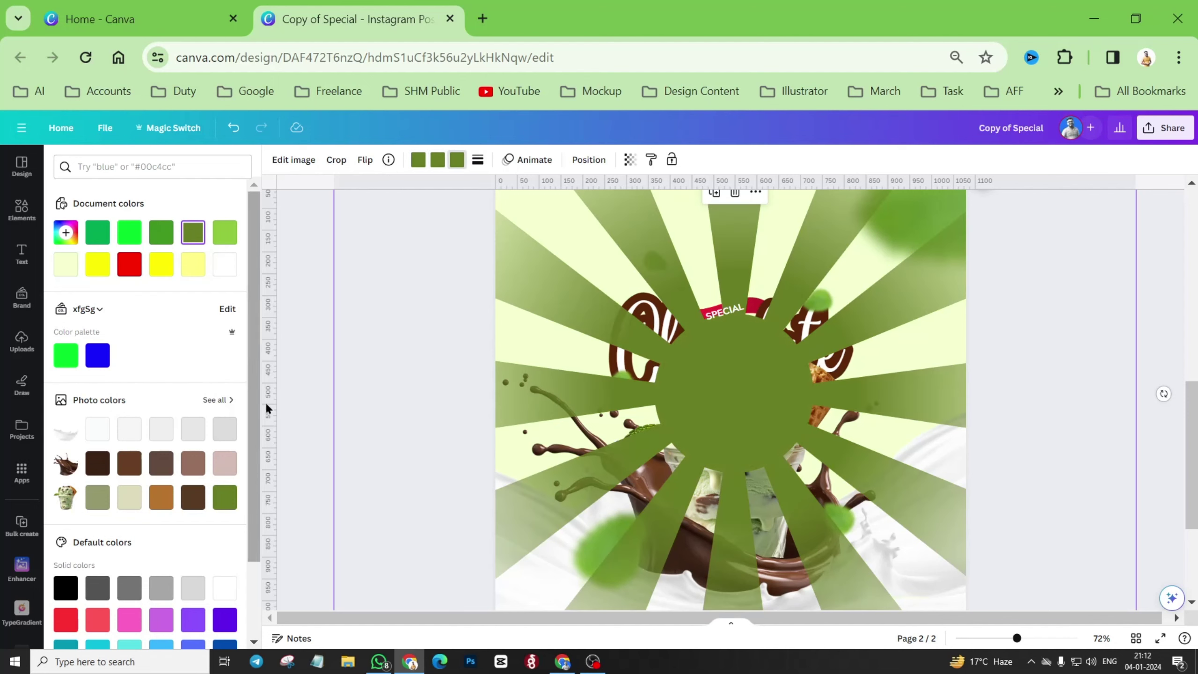
Send the sunburst behind all other elements and set its transparency to 21.
{"action": "left_click", "coordinate": [601, 164]}
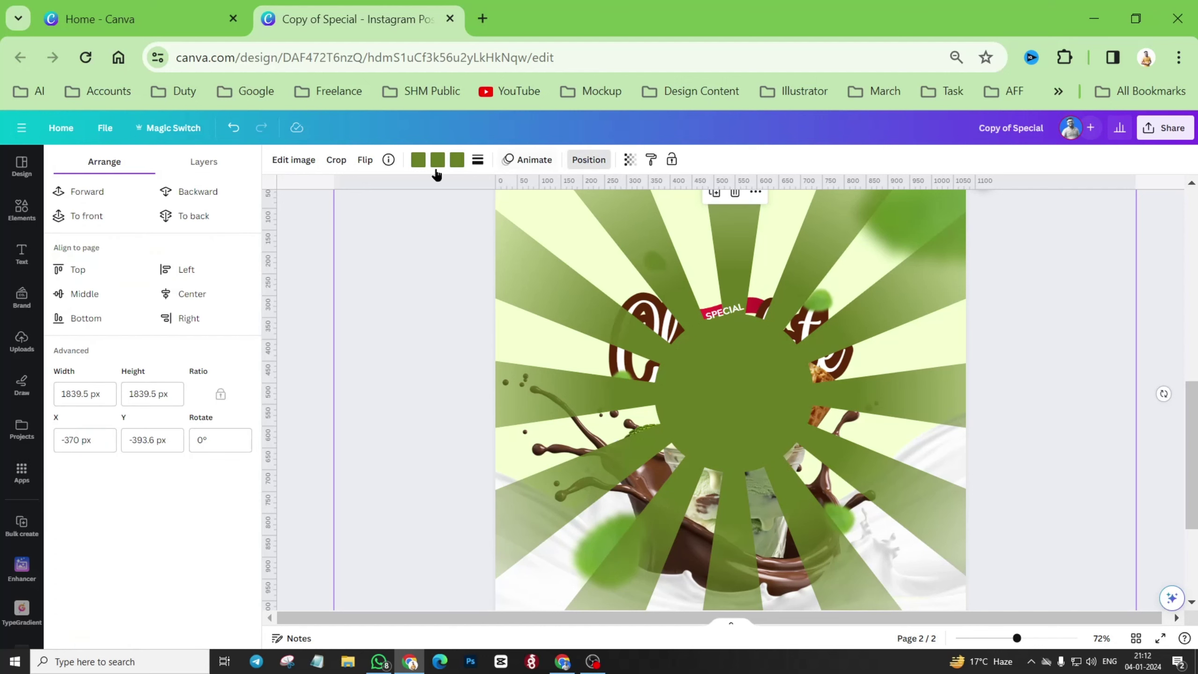
{"action": "left_click", "coordinate": [207, 215]}
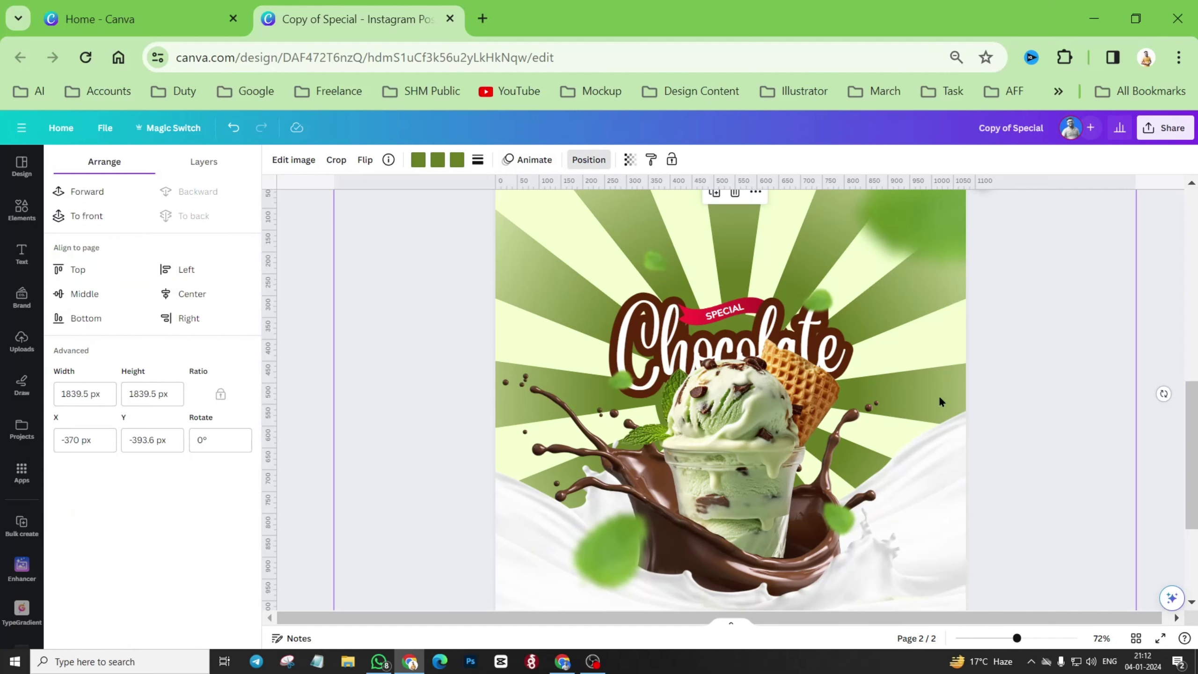
{"action": "left_click", "coordinate": [629, 161]}
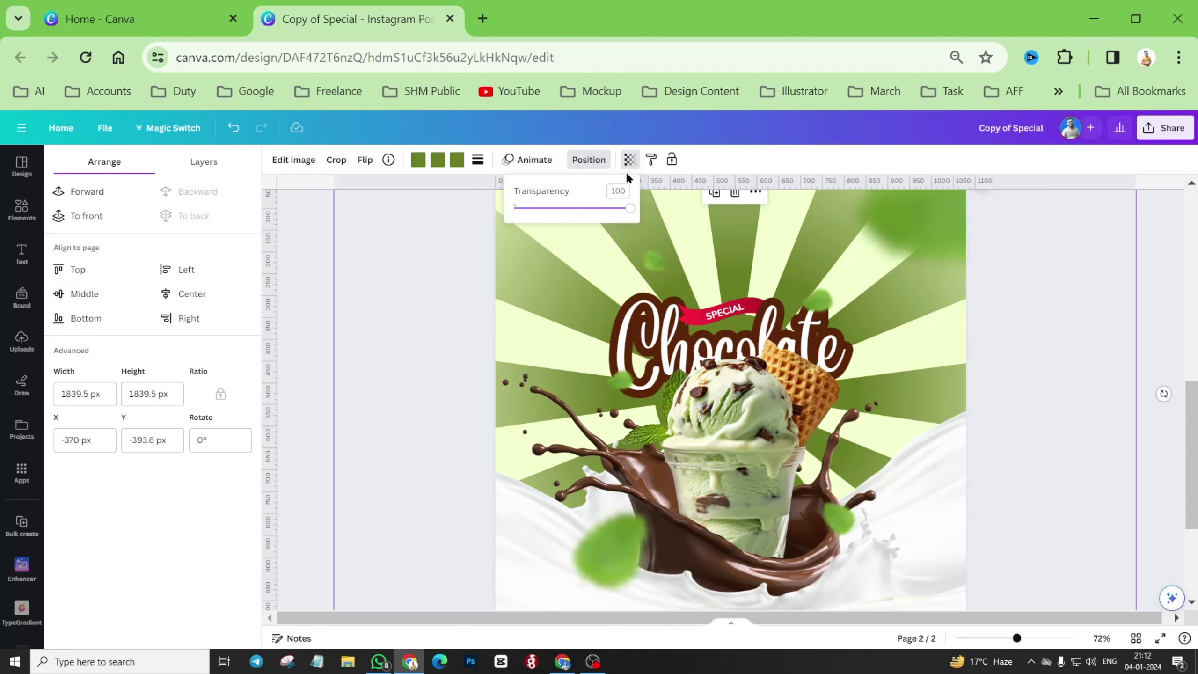
{"action": "left_click_drag", "start_coordinate": [626, 214], "coordinate": [538, 211]}
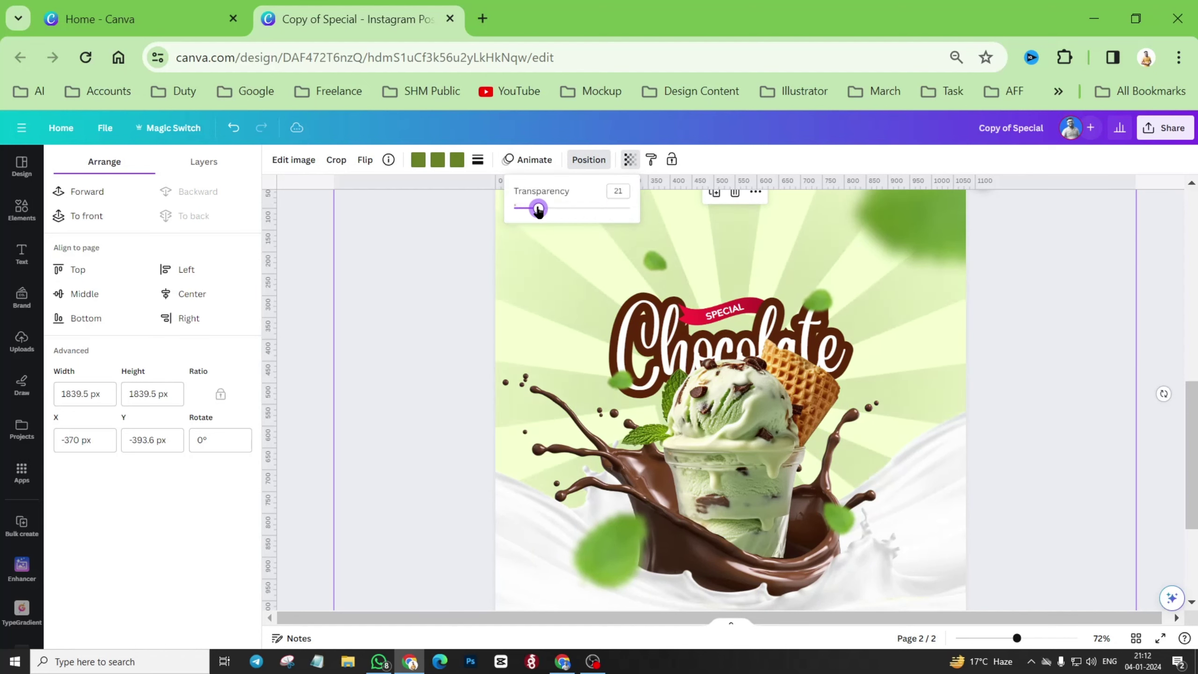
Change the sunburst's second and third colors to the bright green document color, matching page 1's sunburst.
{"action": "scroll", "coordinate": [786, 331], "scroll_direction": "up", "scroll_amount": 5}
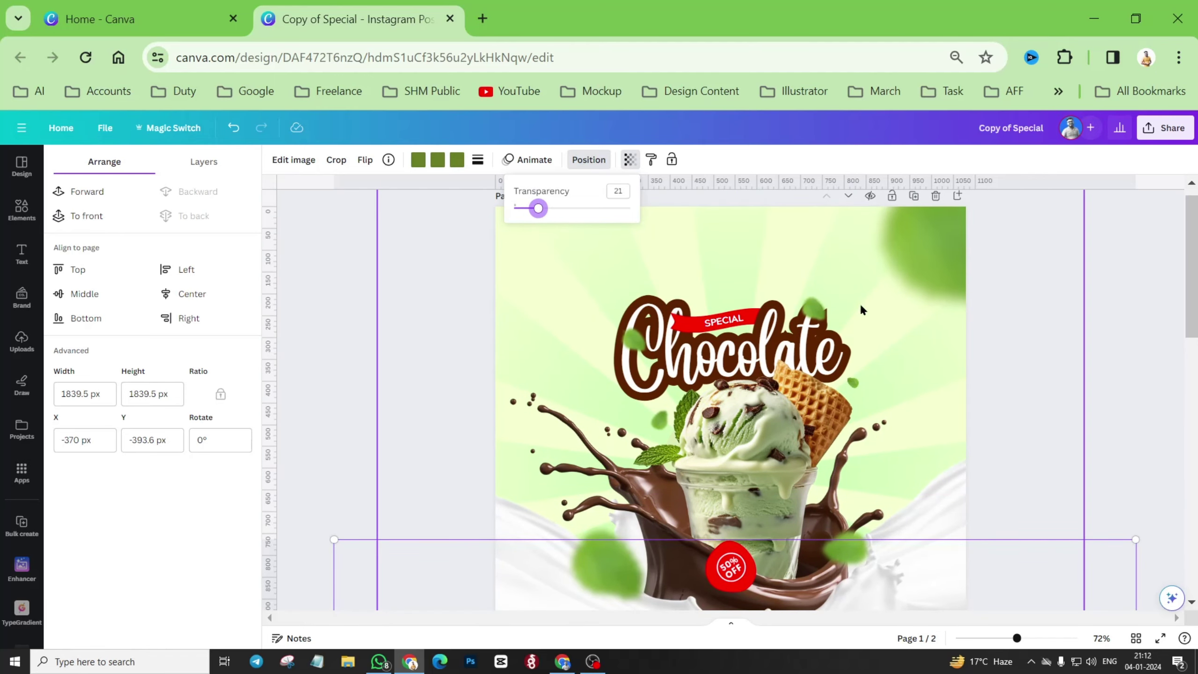
{"action": "scroll", "coordinate": [704, 275], "scroll_direction": "down", "scroll_amount": 5}
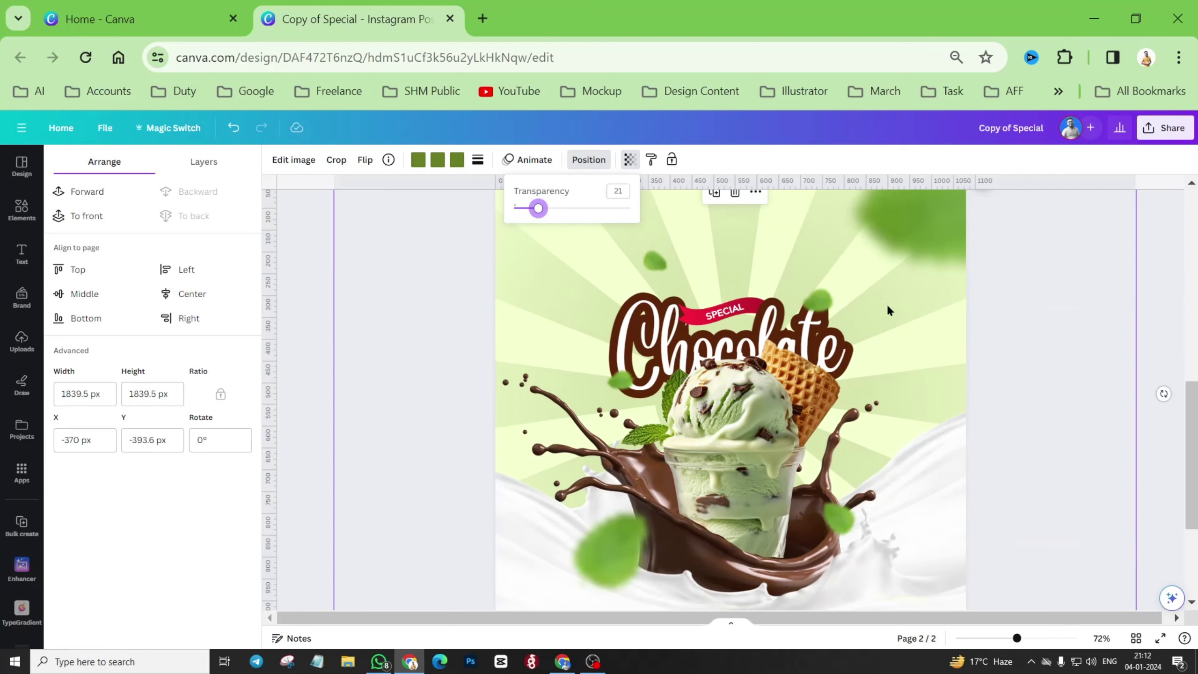
{"action": "left_click", "coordinate": [437, 160]}
{"action": "left_click", "coordinate": [130, 232]}
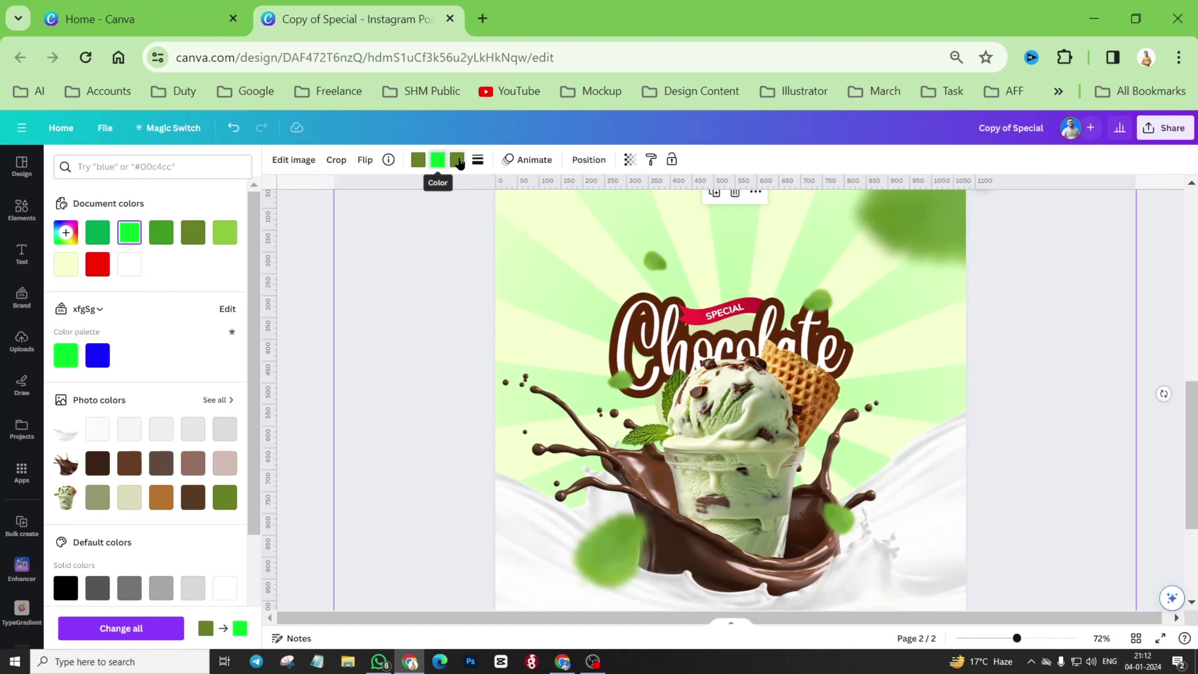
{"action": "left_click", "coordinate": [457, 160]}
{"action": "left_click", "coordinate": [129, 231]}
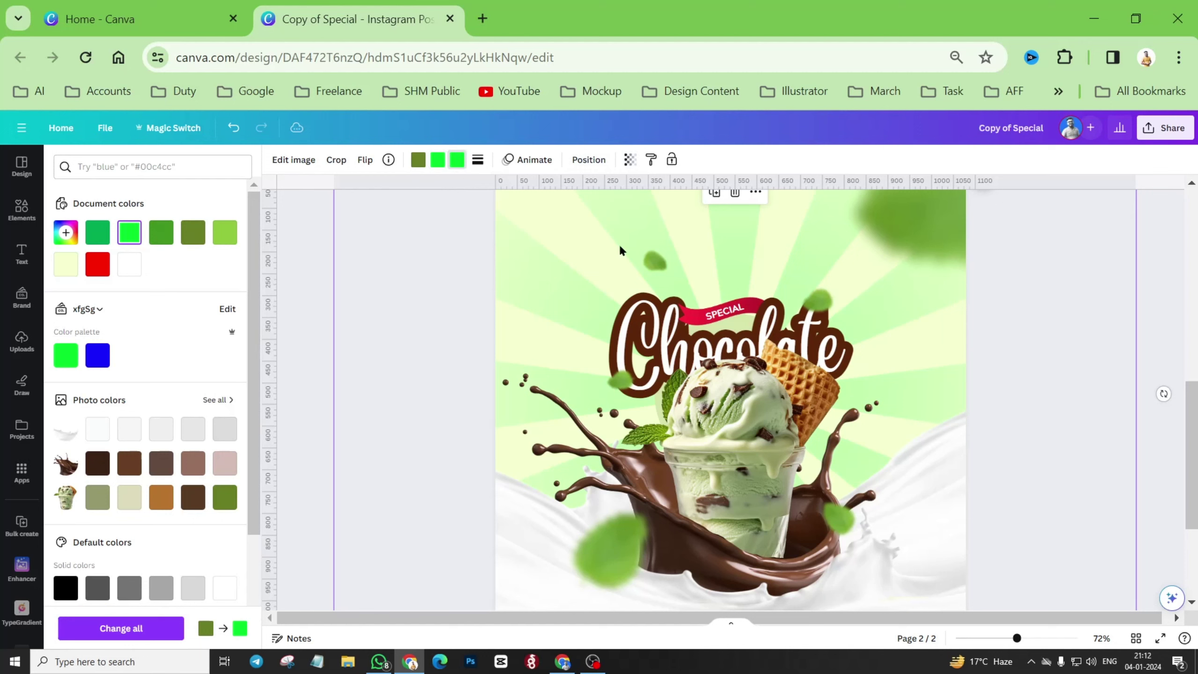
Set the sunburst's transparency to 12.
{"action": "left_click", "coordinate": [630, 159]}
{"action": "left_click_drag", "start_coordinate": [534, 209], "coordinate": [528, 213]}
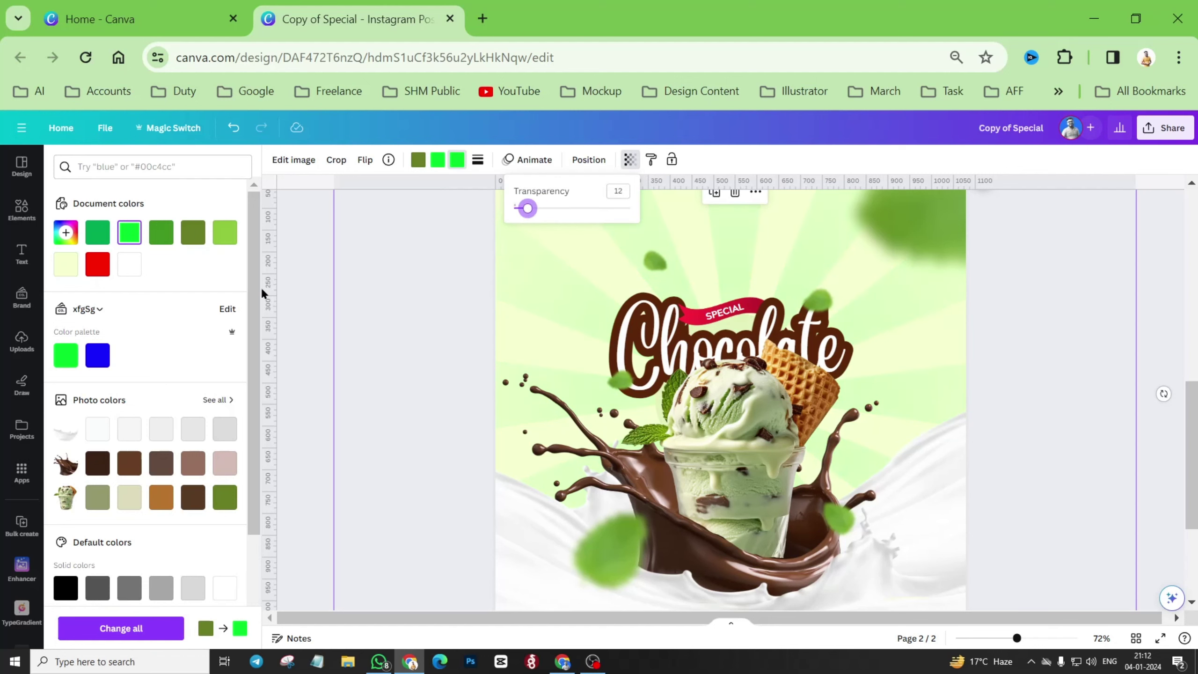
{"action": "key", "text": "Escape"}
{"action": "key", "text": "Escape"}
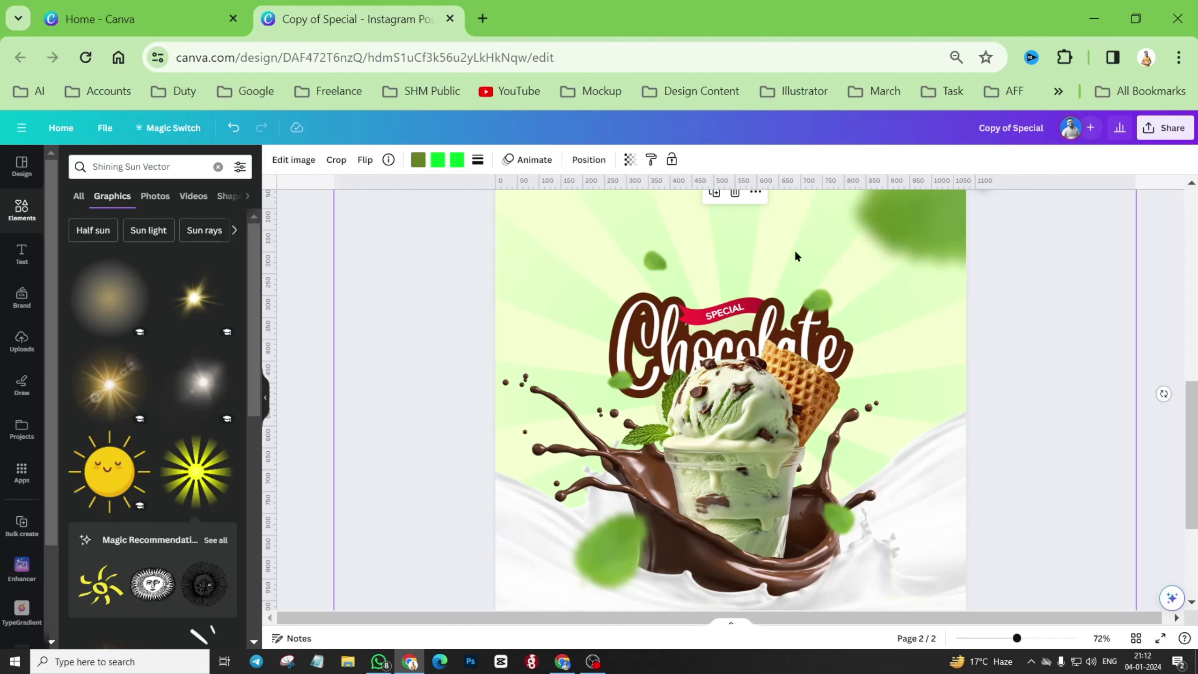
Preview page 2 in full screen and compare it with page 1 for missing elements.
{"action": "scroll", "coordinate": [755, 358], "scroll_direction": "down", "scroll_amount": 3}
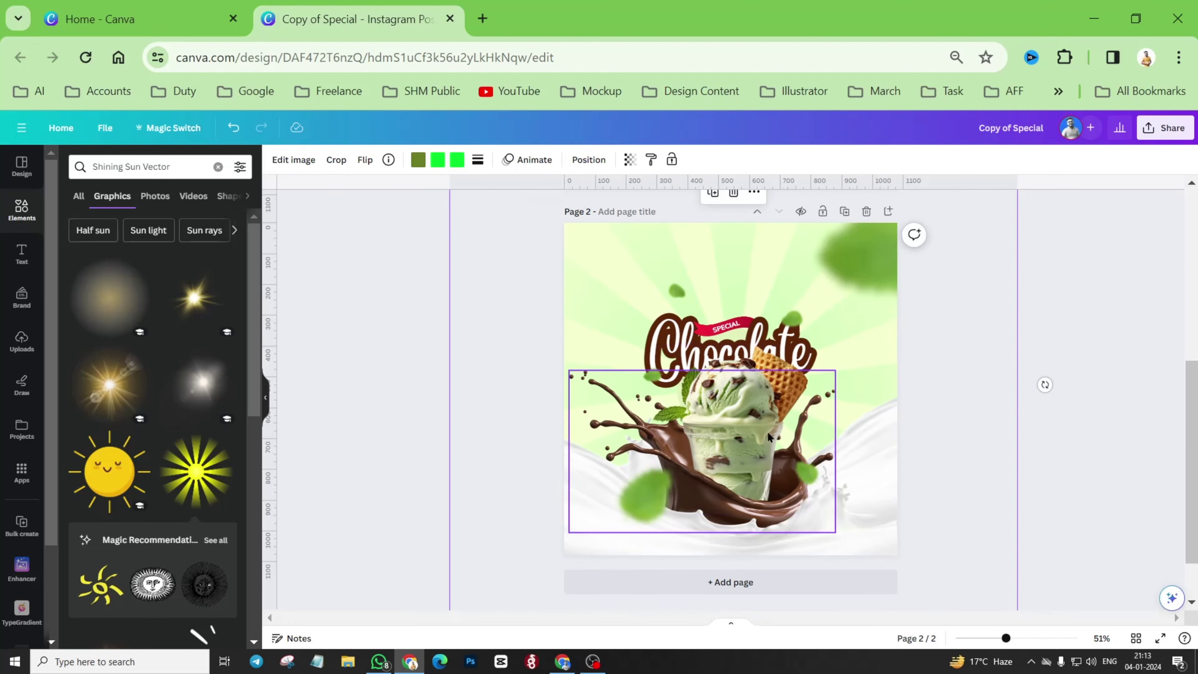
{"action": "left_click", "coordinate": [1160, 639]}
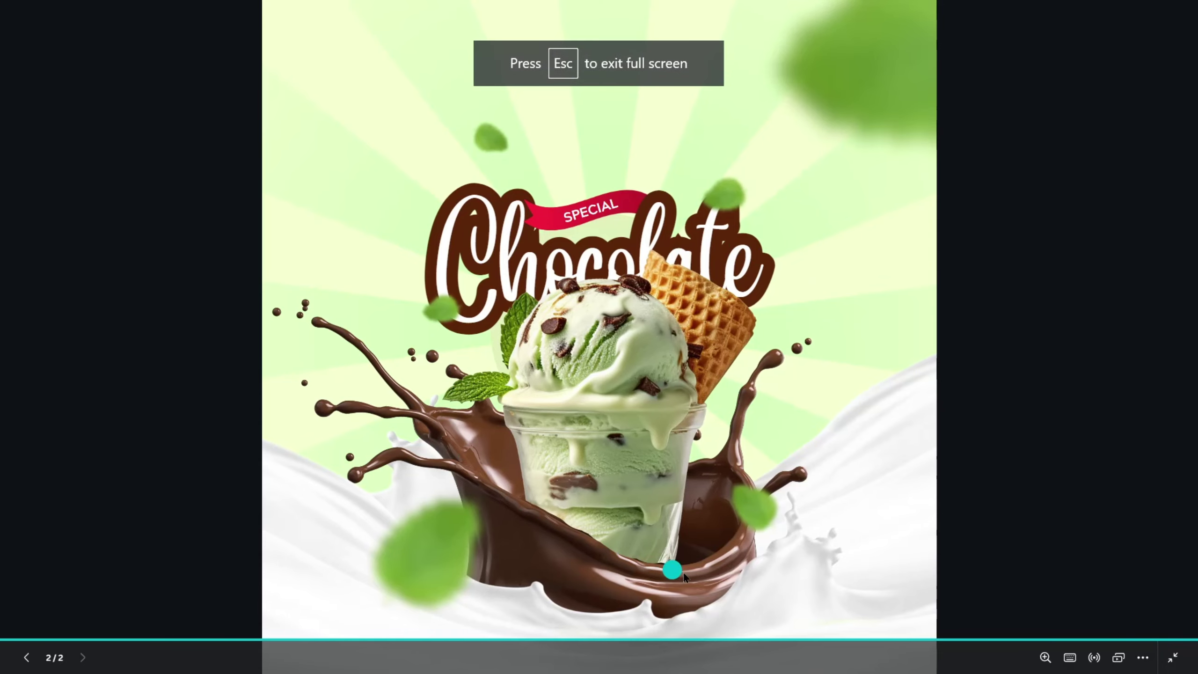
{"action": "key", "text": "Escape"}
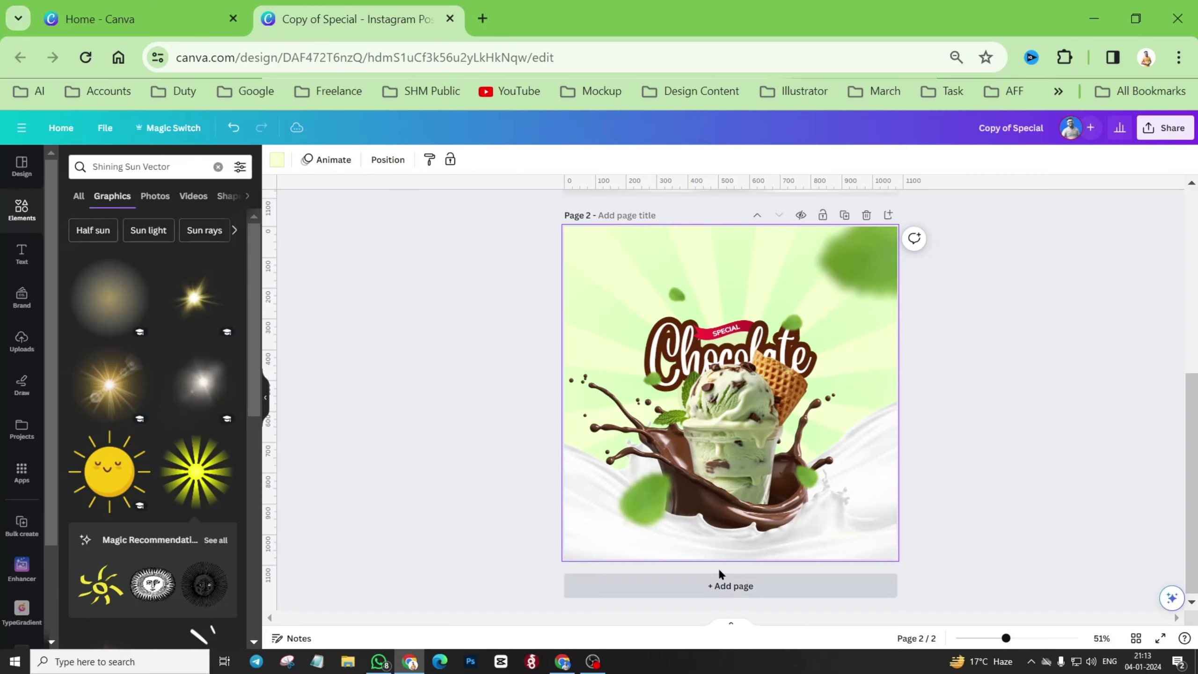
{"action": "scroll", "coordinate": [734, 385], "scroll_direction": "up", "scroll_amount": 6}
{"action": "scroll", "coordinate": [734, 383], "scroll_direction": "down", "scroll_amount": 2}
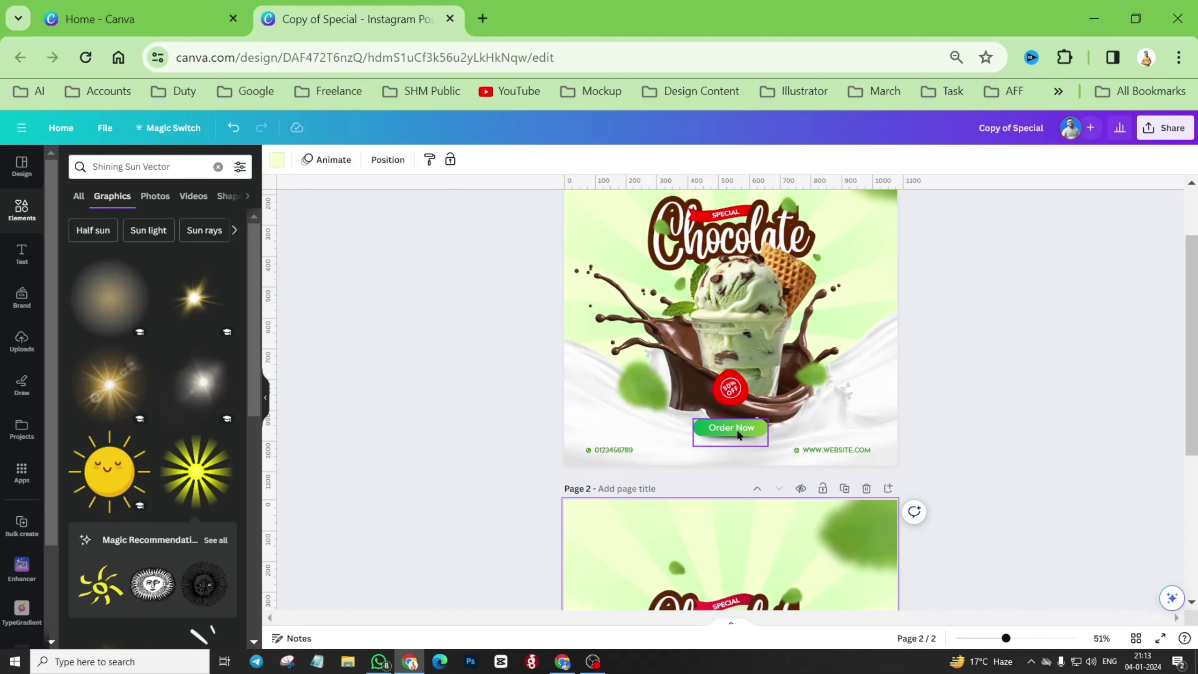
{"action": "scroll", "coordinate": [737, 432], "scroll_direction": "down", "scroll_amount": 6}
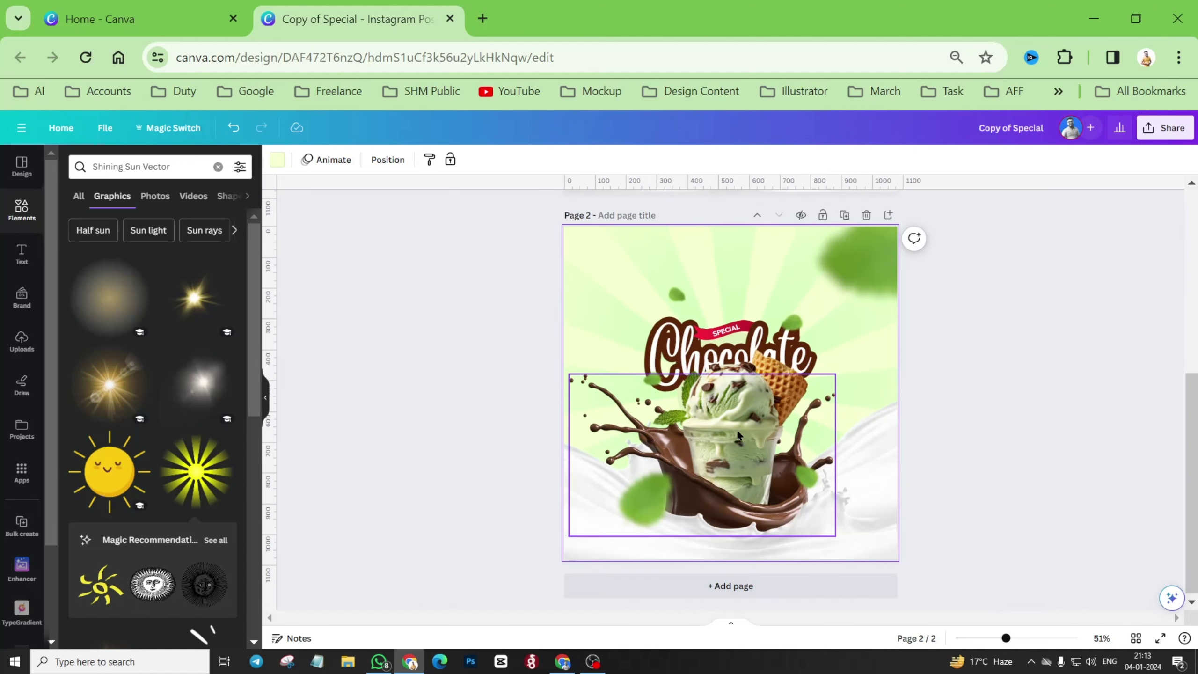
Search the elements library for "button" and limit the results to graphics.
{"action": "triple_click", "coordinate": [154, 170]}
{"action": "key", "text": "BackSpace"}
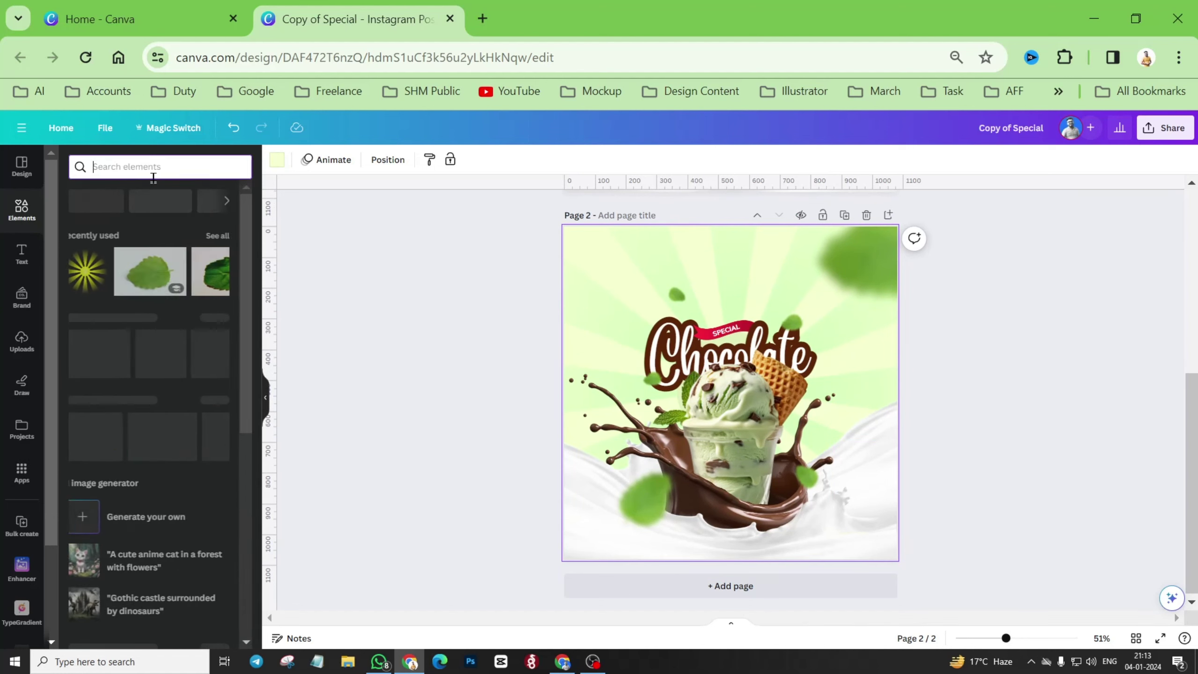
{"action": "type", "text": "butt"}
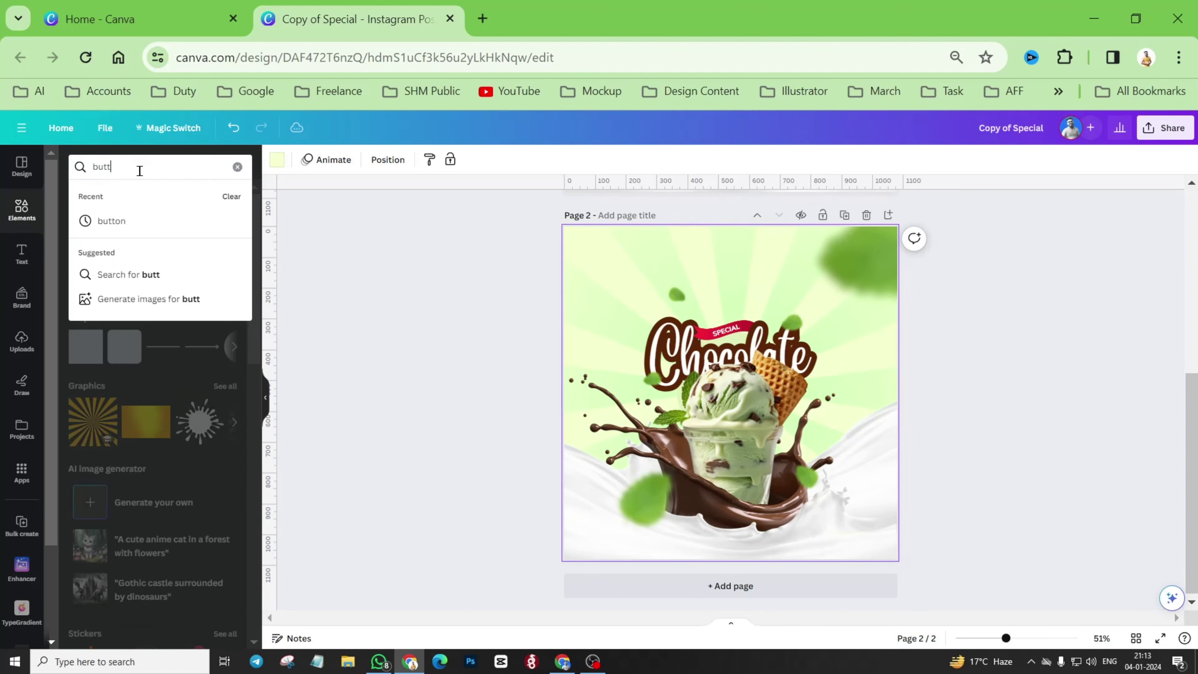
{"action": "type", "text": "on"}
{"action": "key", "text": "Return"}
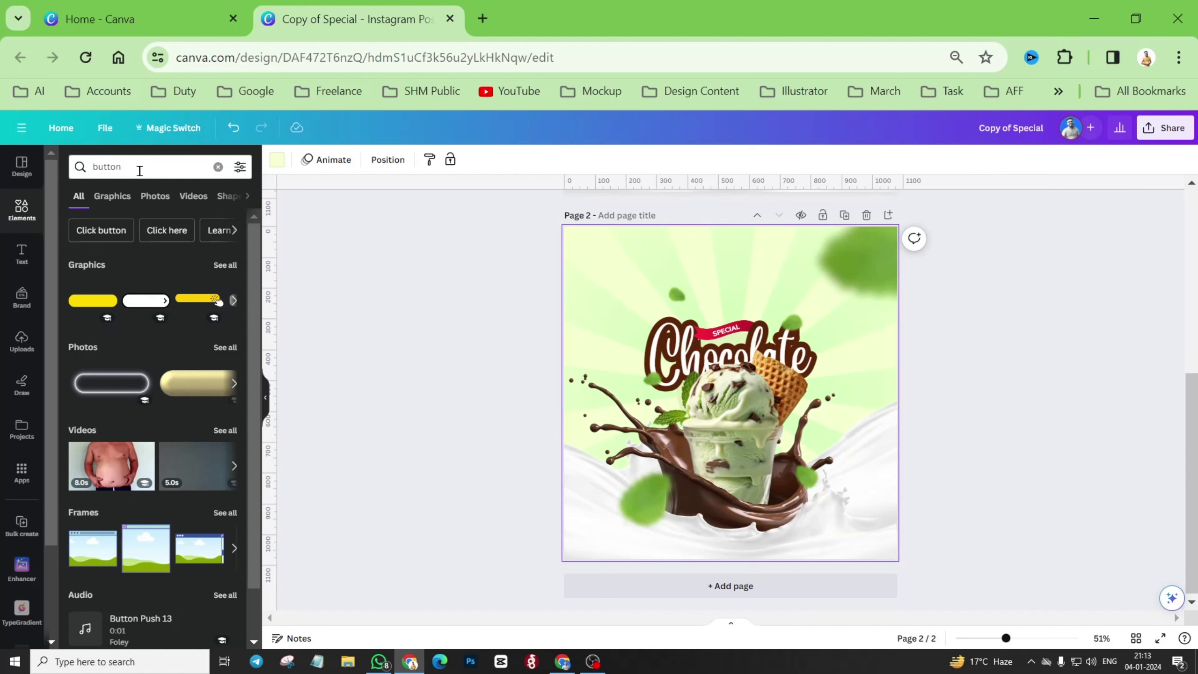
{"action": "left_click", "coordinate": [111, 196]}
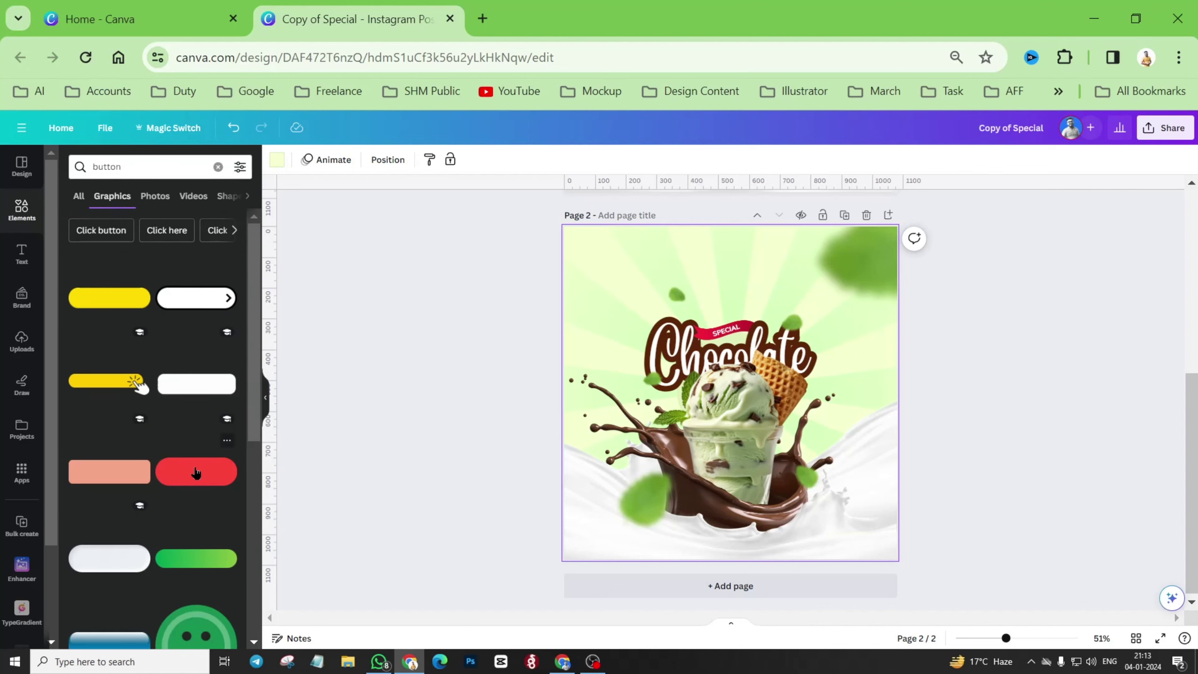
Add the green gradient pill-shaped button graphic to page 2, enlarge it slightly and center it below the chocolate splash.
{"action": "scroll", "coordinate": [196, 471], "scroll_direction": "down", "scroll_amount": 2}
{"action": "left_click", "coordinate": [177, 471]}
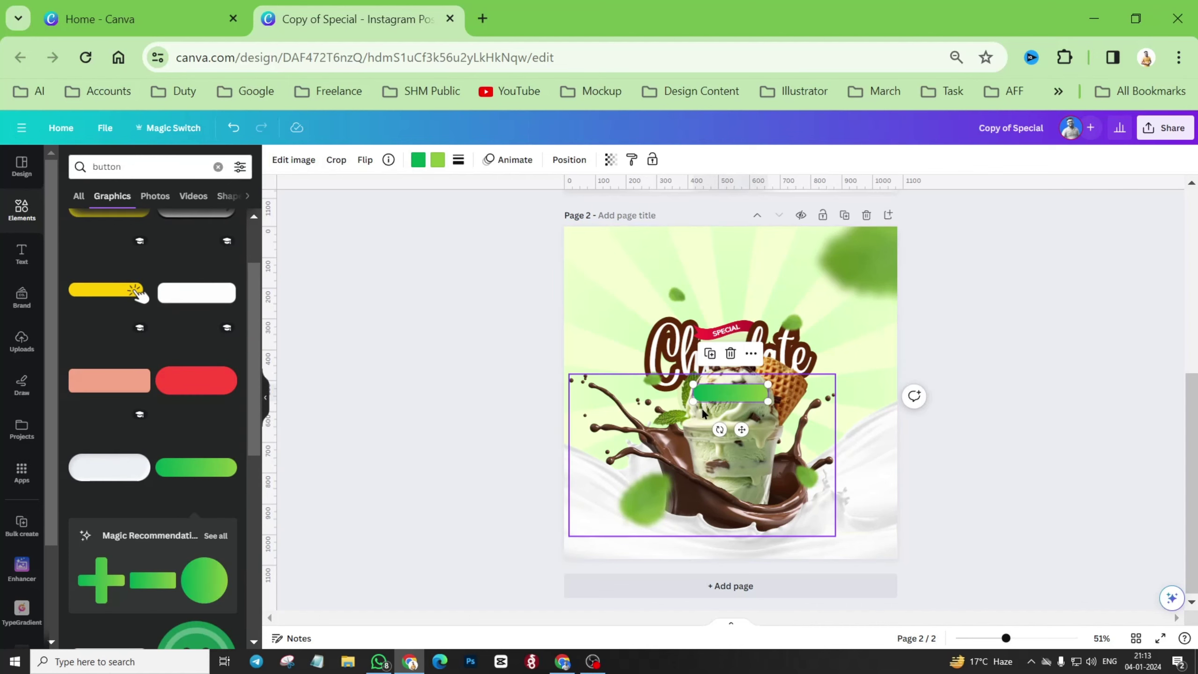
{"action": "left_click_drag", "start_coordinate": [732, 399], "coordinate": [733, 532]}
{"action": "scroll", "coordinate": [738, 541], "scroll_direction": "up", "scroll_amount": 5}
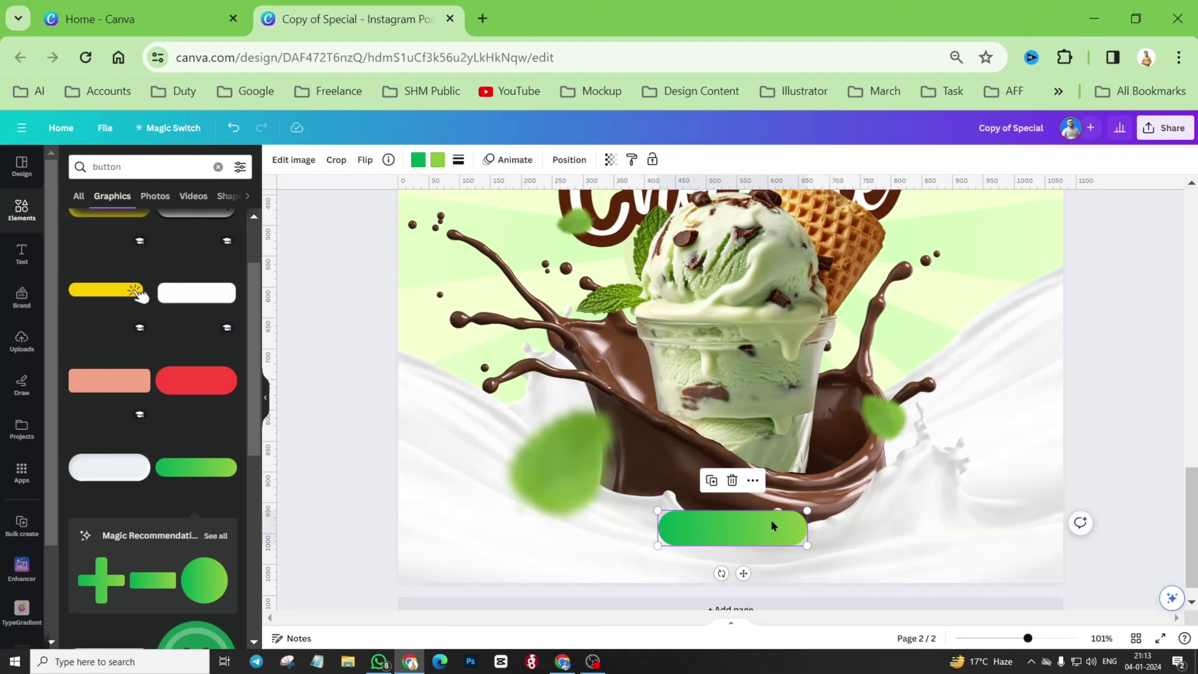
{"action": "left_click_drag", "start_coordinate": [807, 505], "coordinate": [829, 504]}
{"action": "left_click_drag", "start_coordinate": [743, 522], "coordinate": [750, 522]}
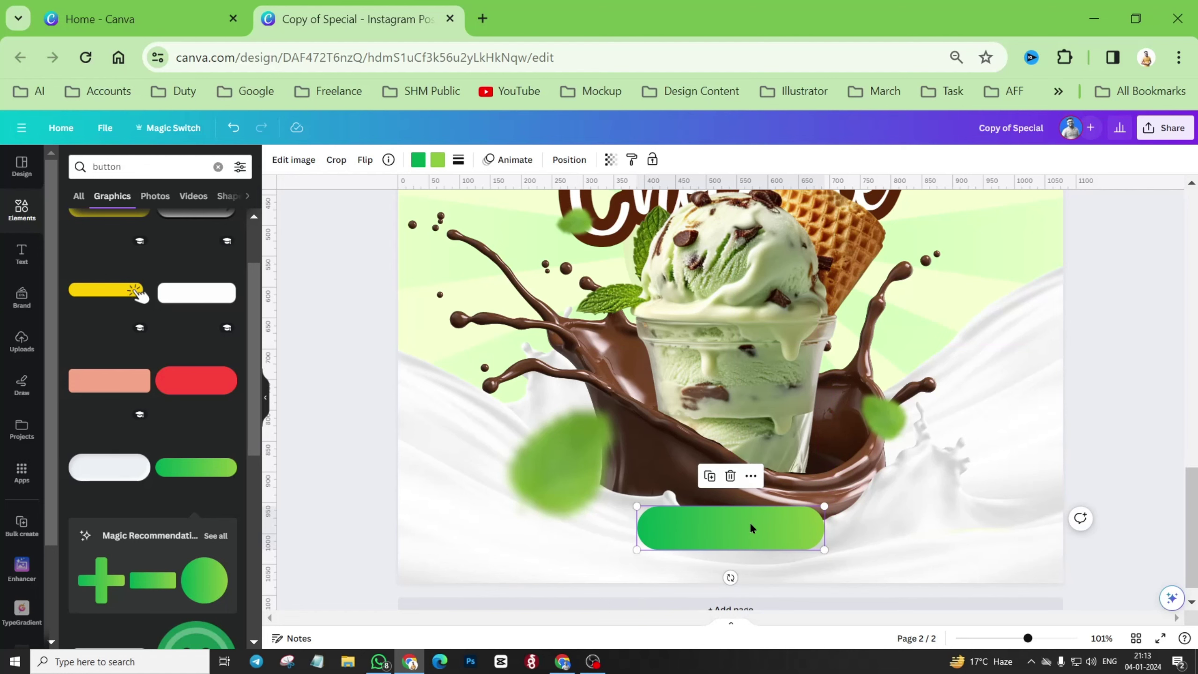
Duplicate the "SPECIAL" text onto the green button, straighten it and enlarge it to font size 26.
{"action": "scroll", "coordinate": [749, 522], "scroll_direction": "up", "scroll_amount": 5}
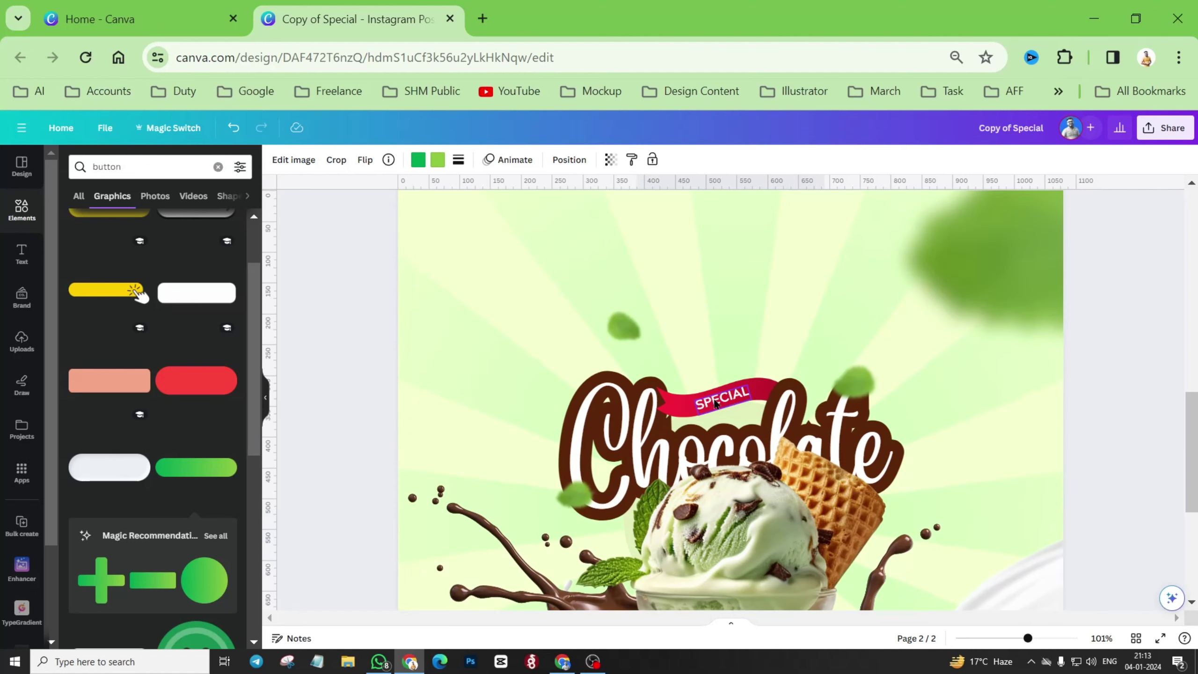
{"action": "left_click", "coordinate": [715, 404]}
{"action": "scroll", "coordinate": [715, 401], "scroll_direction": "down", "scroll_amount": 5}
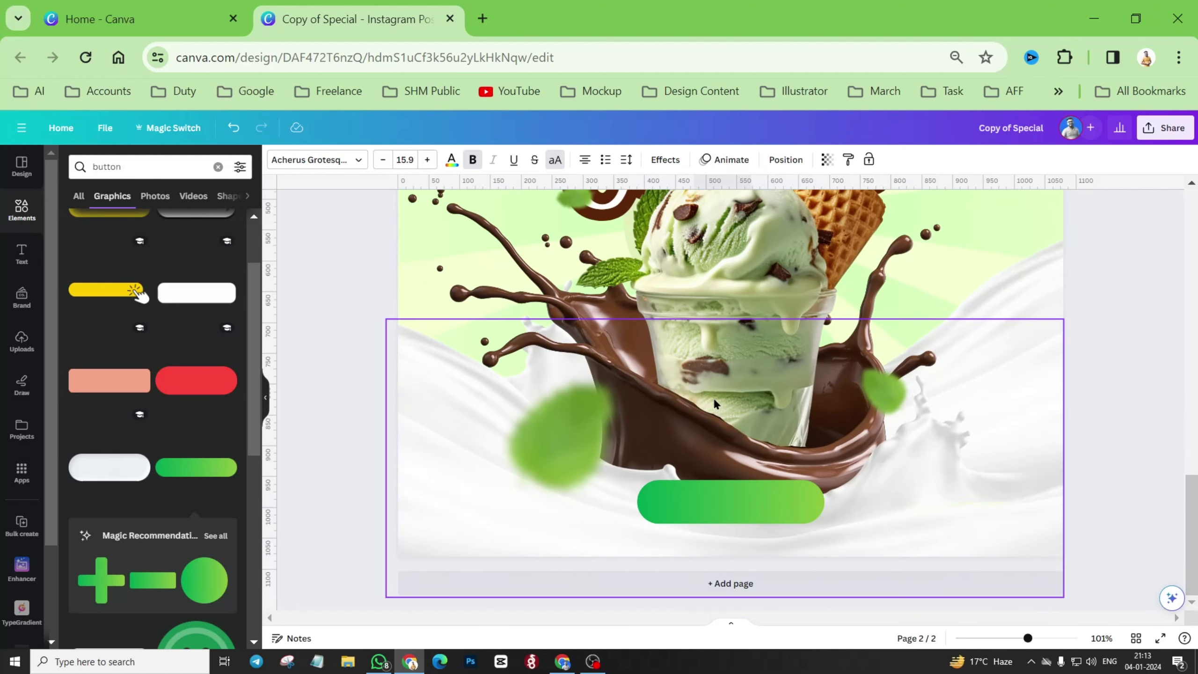
{"action": "left_click", "coordinate": [592, 527]}
{"action": "key", "text": "Tab"}
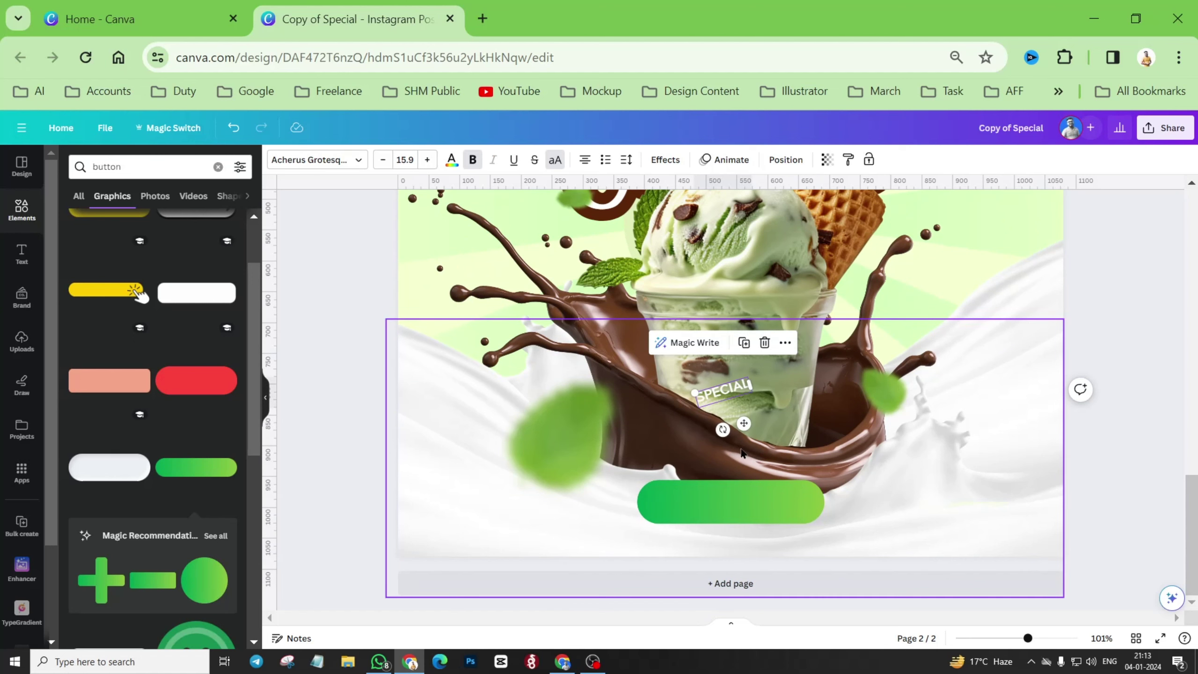
{"action": "left_click_drag", "start_coordinate": [743, 420], "coordinate": [683, 548]}
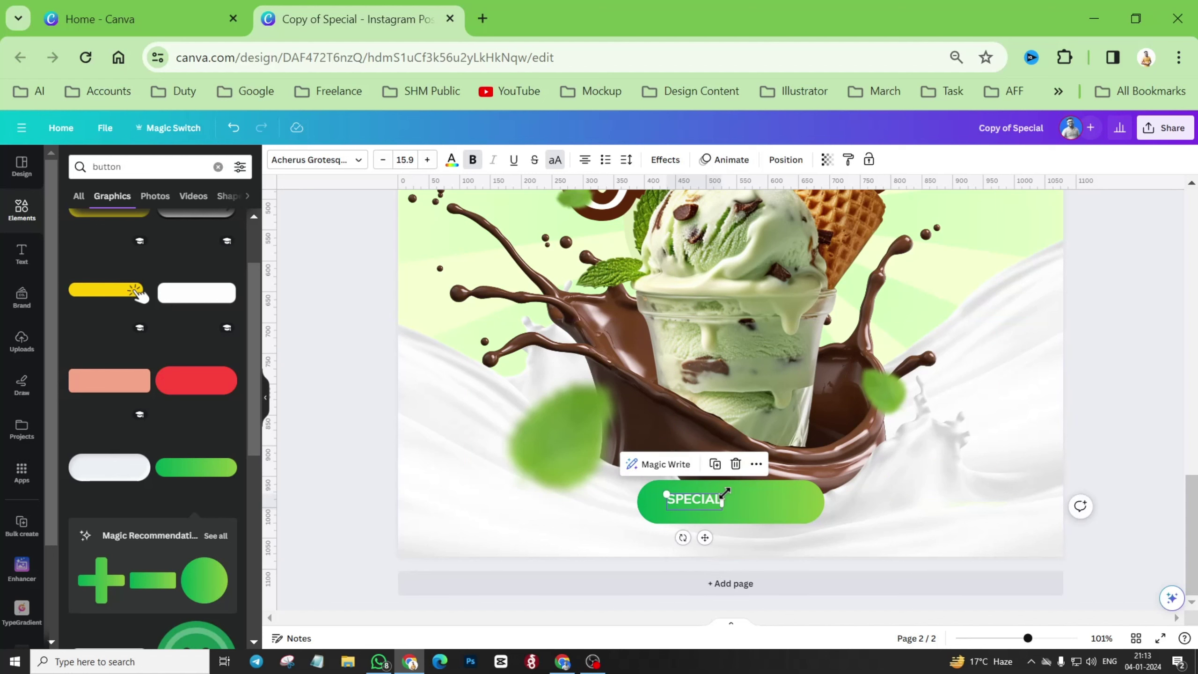
{"action": "mouse_move", "coordinate": [725, 493]}
{"action": "left_mouse_down"}
{"action": "mouse_move", "coordinate": [756, 483]}
{"action": "mouse_move", "coordinate": [726, 503]}
{"action": "left_mouse_up"}
Change the button label to "Order Now" and turn off its uppercase and bold formatting.
{"action": "double_click", "coordinate": [726, 503]}
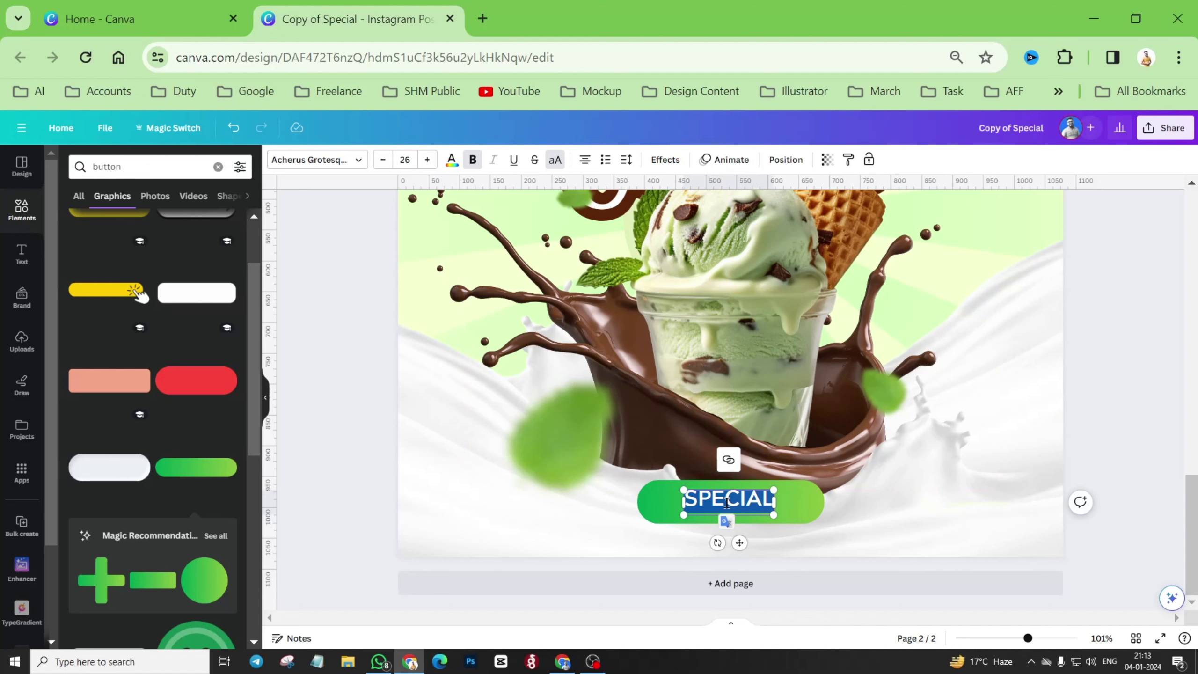
{"action": "type", "text": "ORDER"}
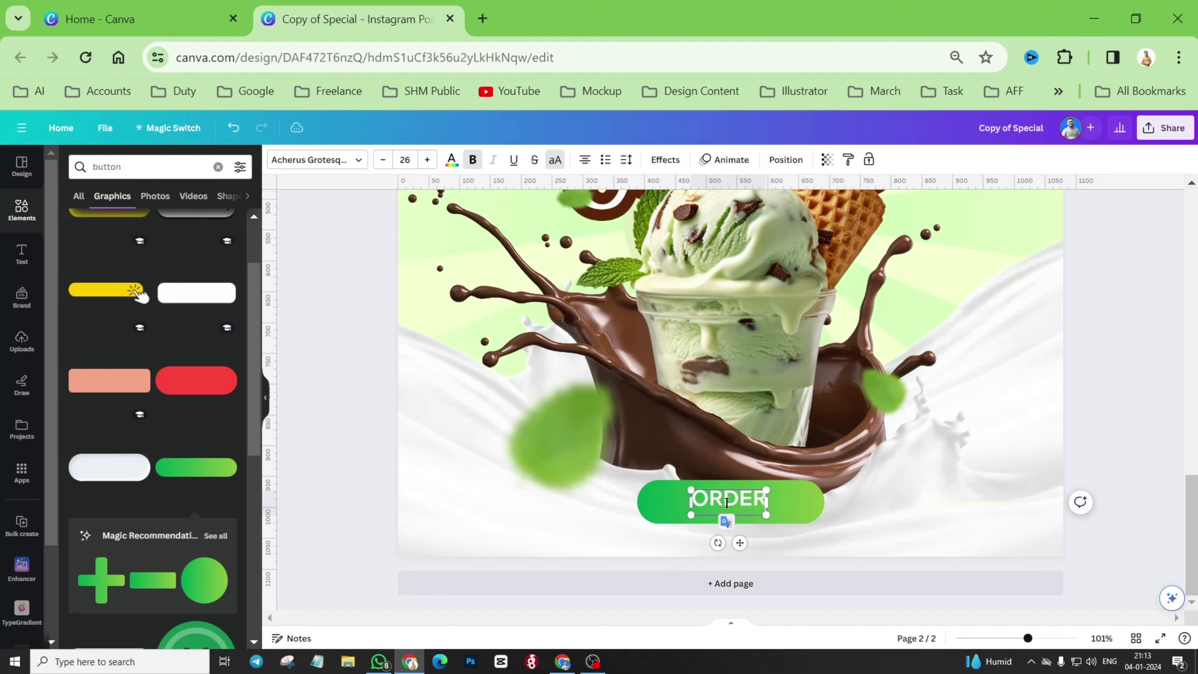
{"action": "type", "text": " NOW"}
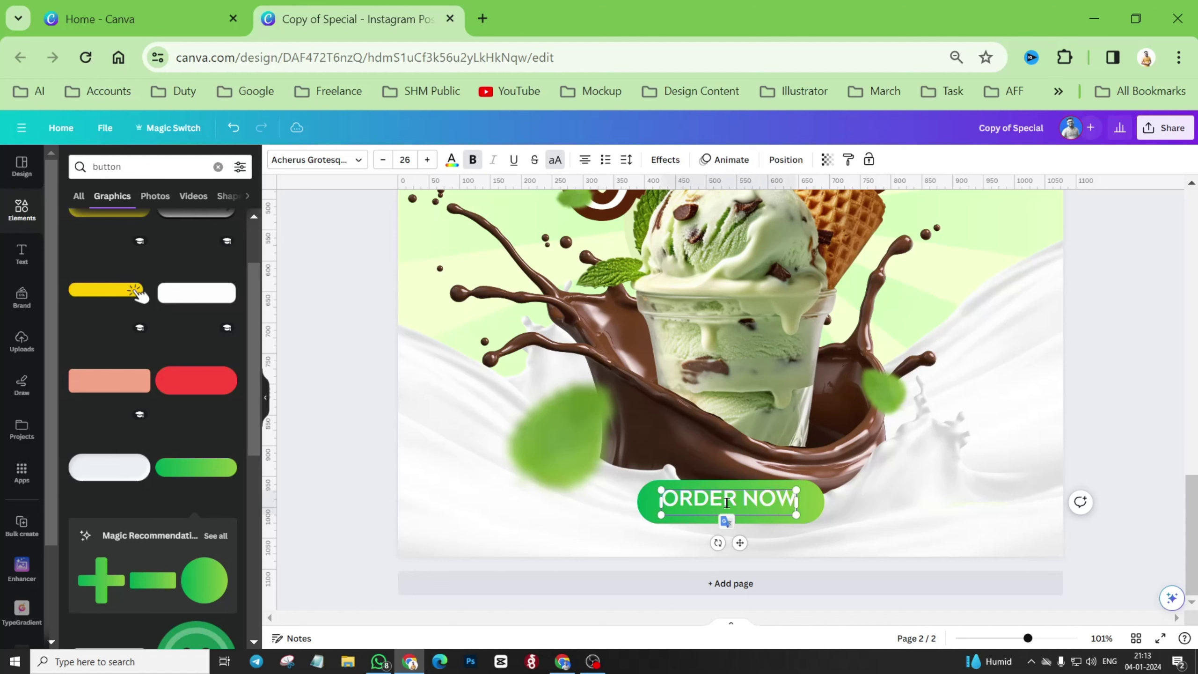
{"action": "left_click", "coordinate": [604, 522]}
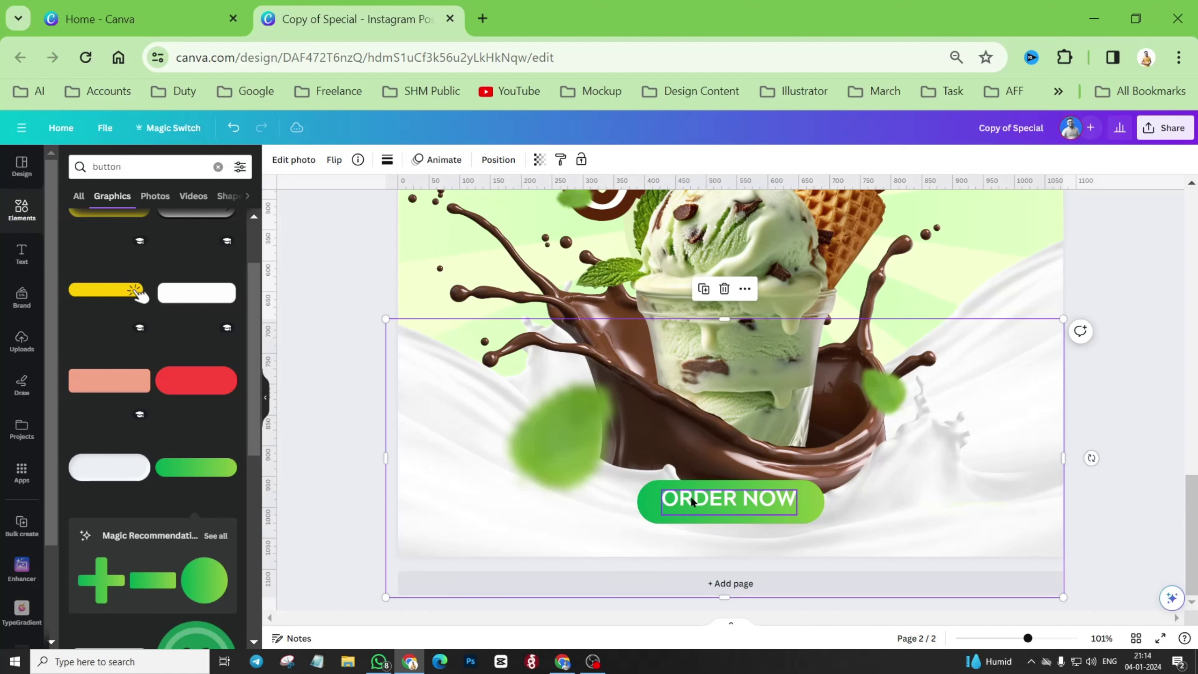
{"action": "left_click", "coordinate": [691, 497]}
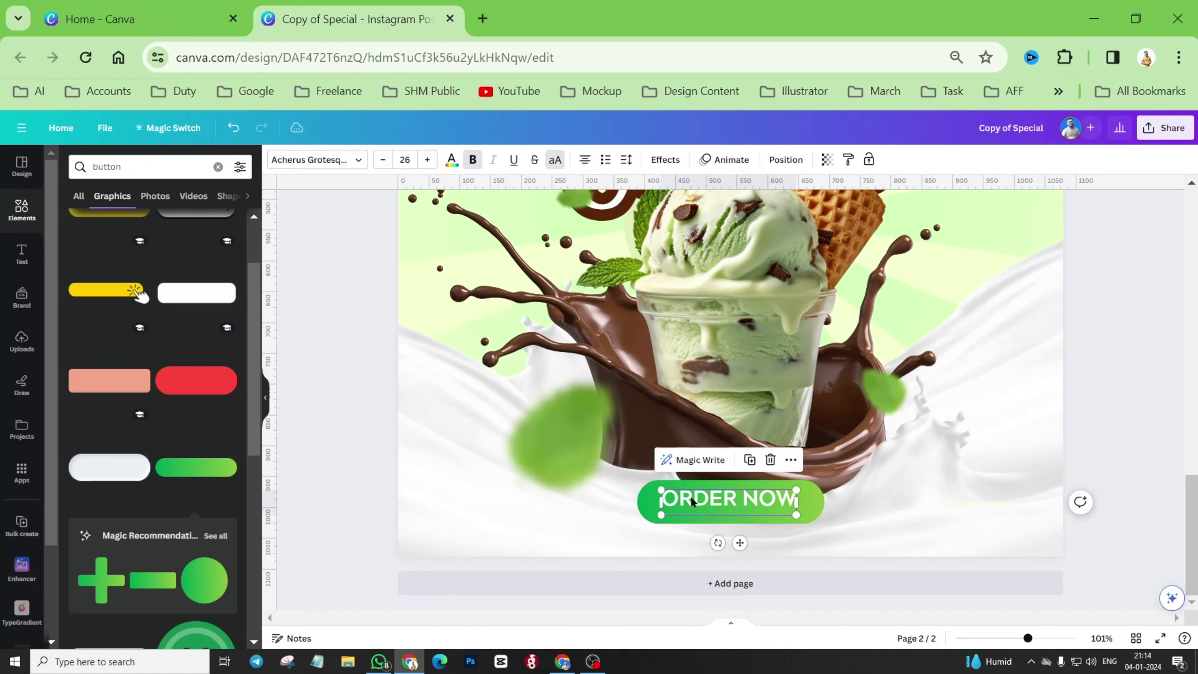
{"action": "left_click", "coordinate": [555, 161]}
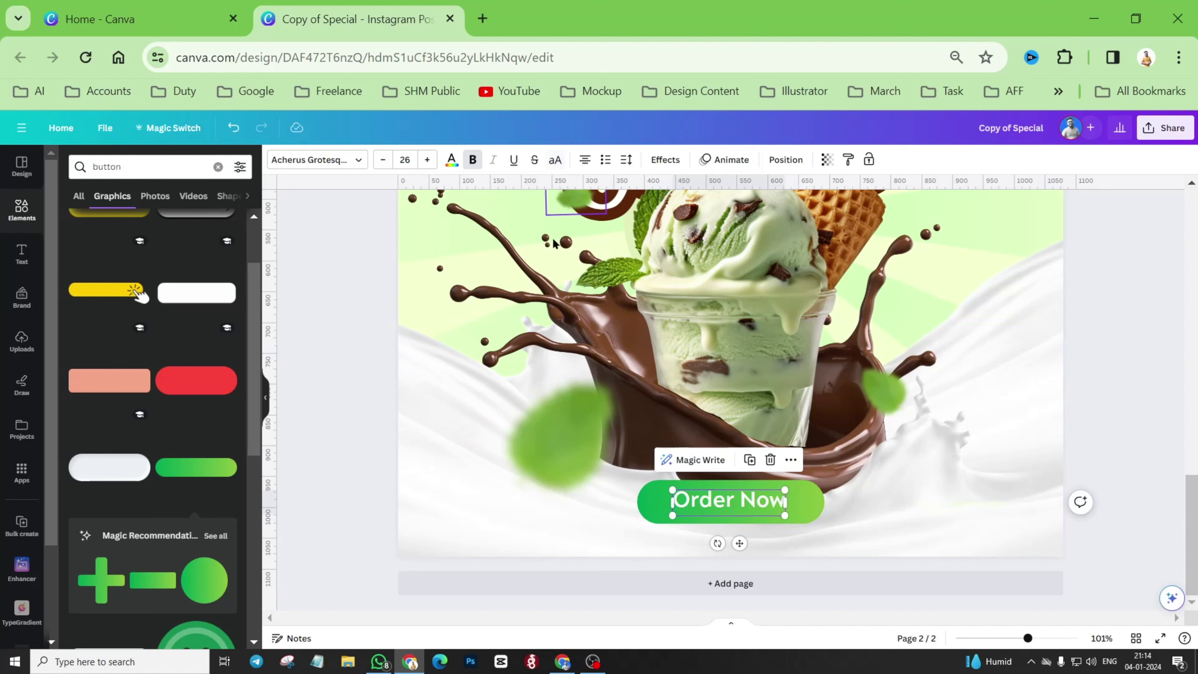
{"action": "left_click", "coordinate": [473, 161]}
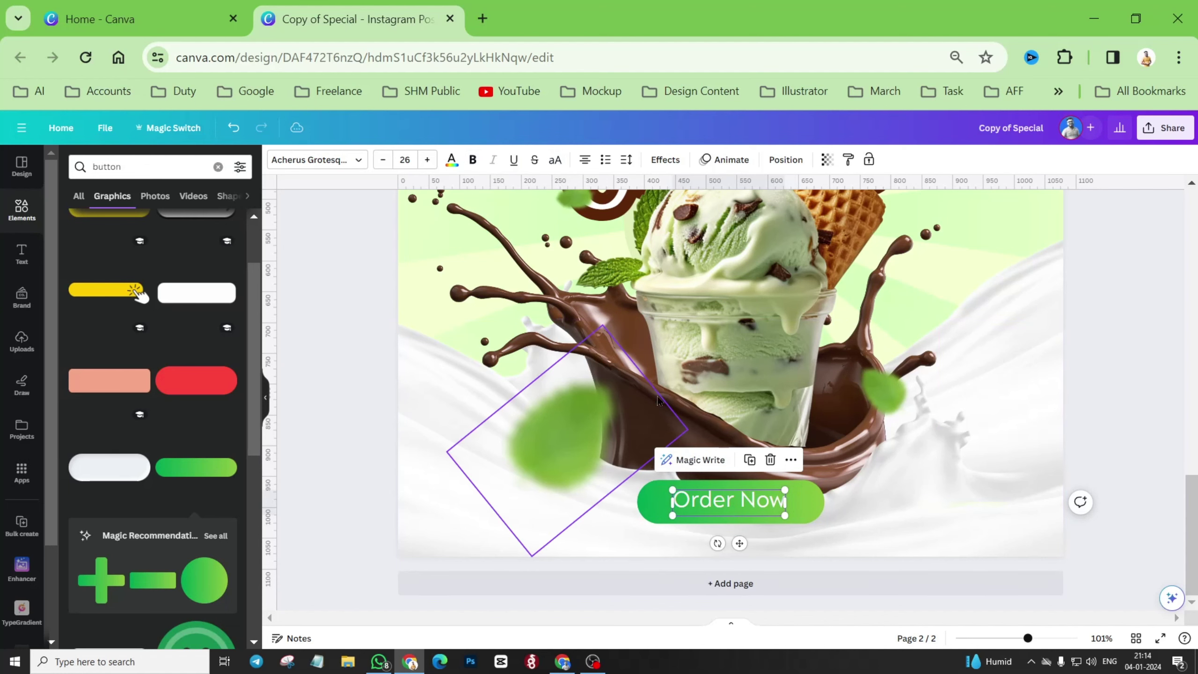
Center the "Order Now" text horizontally and vertically on the green button.
{"action": "left_click_drag", "start_coordinate": [755, 507], "coordinate": [754, 506]}
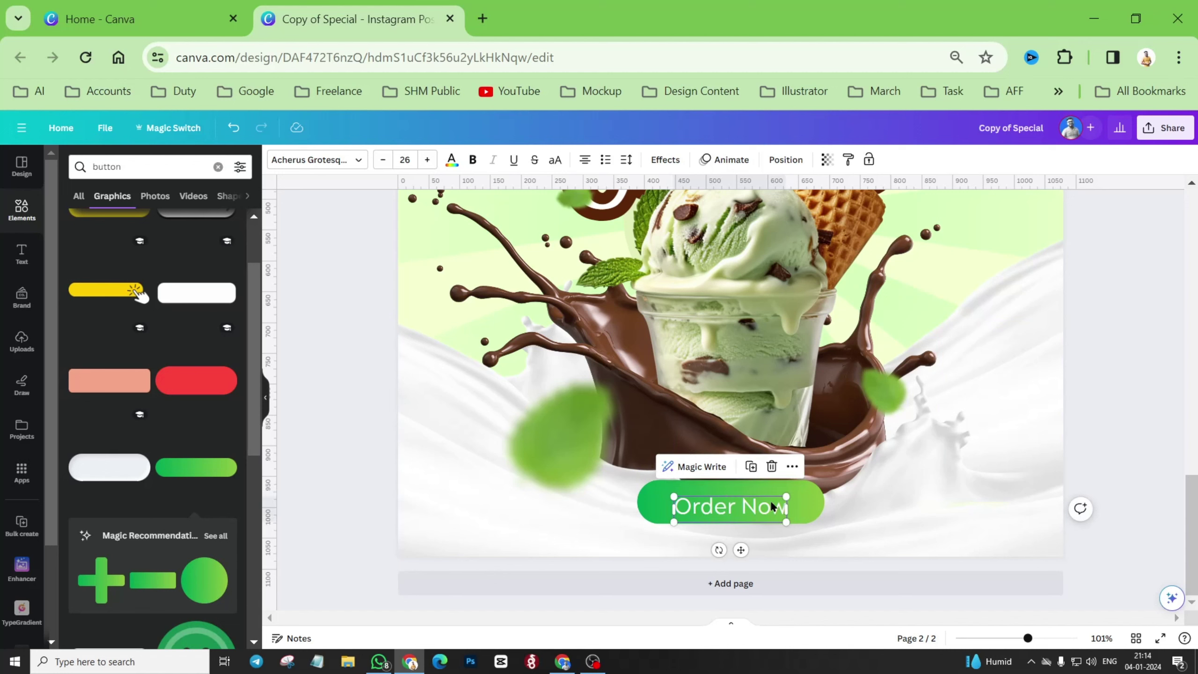
{"action": "left_click", "coordinate": [831, 561]}
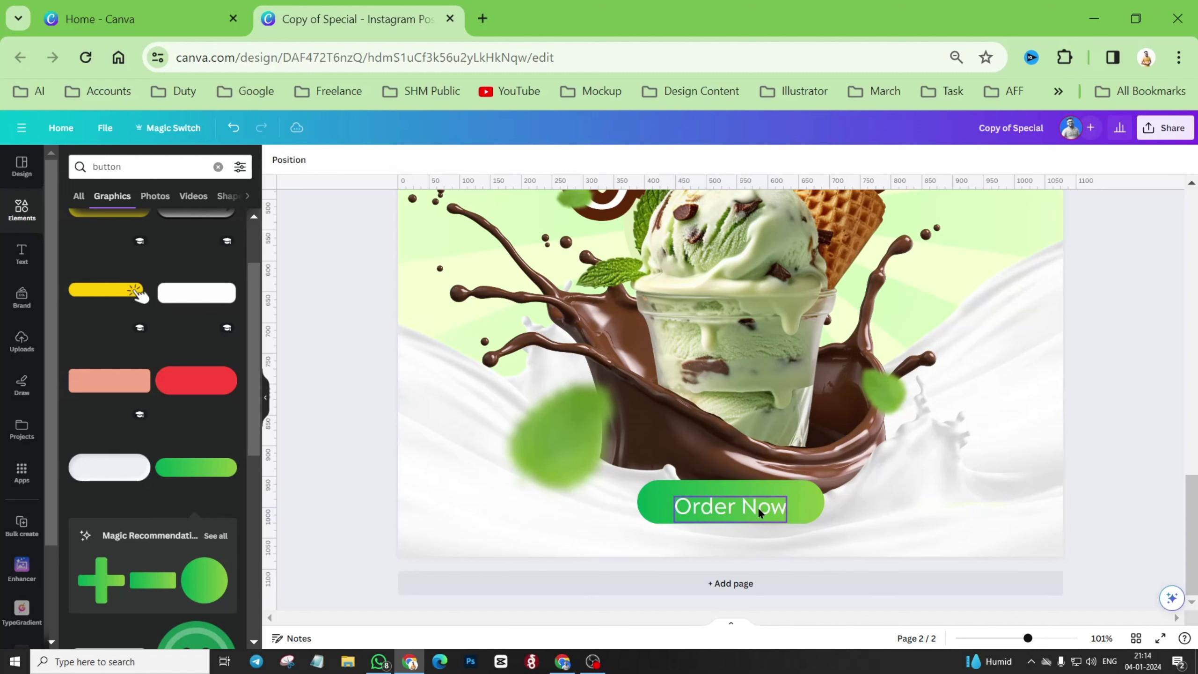
{"action": "left_click", "coordinate": [758, 507]}
{"action": "left_click_drag", "start_coordinate": [757, 507], "coordinate": [757, 508]}
{"action": "left_click_drag", "start_coordinate": [758, 507], "coordinate": [758, 508]}
{"action": "left_click", "coordinate": [694, 541]}
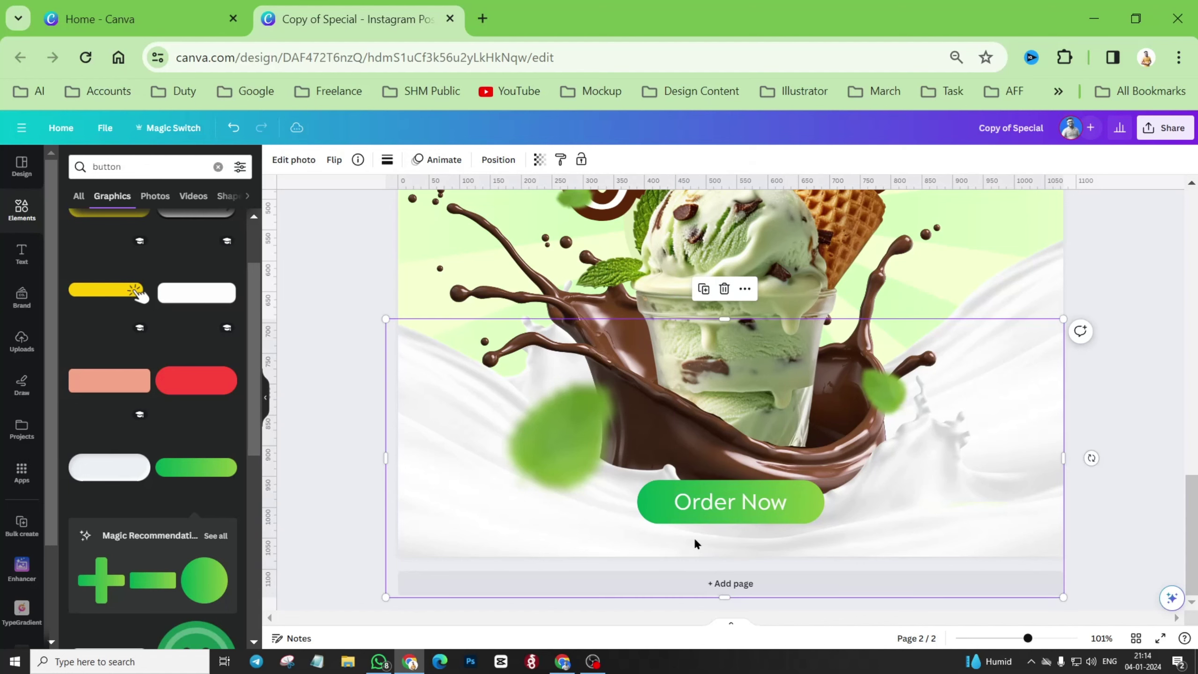
Move the green button and its "Order Now" label together slightly up, overlapping the chocolate splash.
{"action": "left_click", "coordinate": [731, 506]}
{"action": "left_click", "coordinate": [655, 504]}
{"action": "left_click_drag", "start_coordinate": [720, 505], "coordinate": [713, 485]}
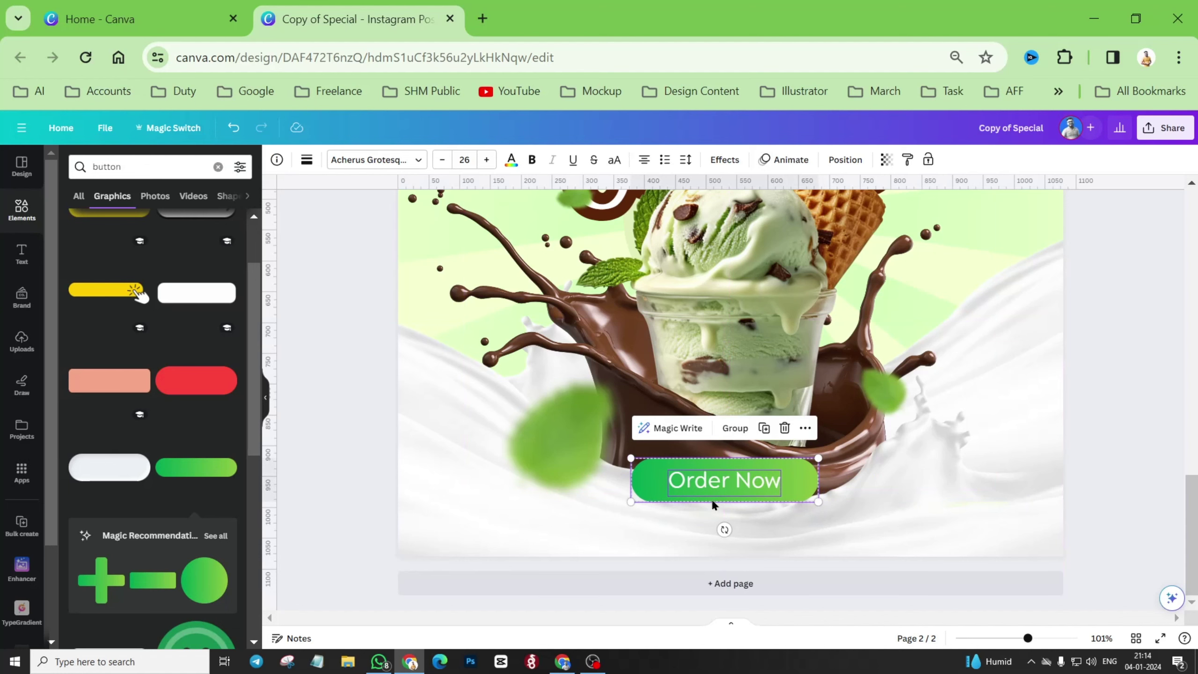
{"action": "left_click", "coordinate": [455, 528]}
Search the graphics for "shadow" and add the thin, wide black shadow to page 2.
{"action": "left_click", "coordinate": [85, 168]}
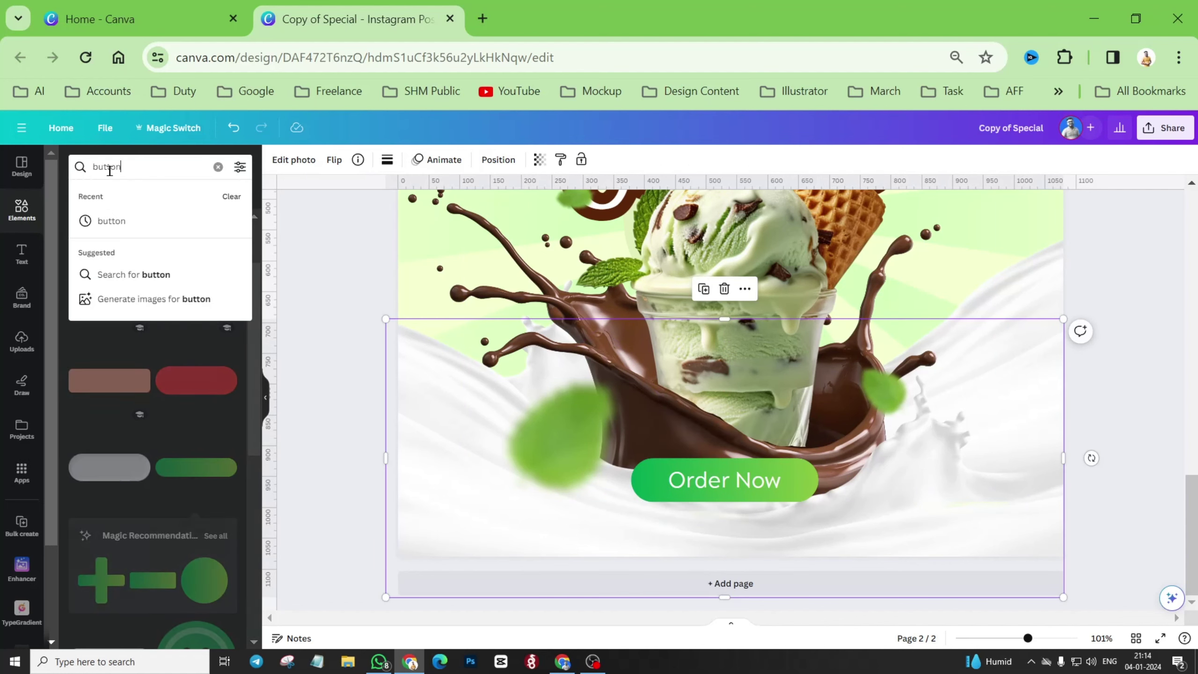
{"action": "type", "text": "shadow"}
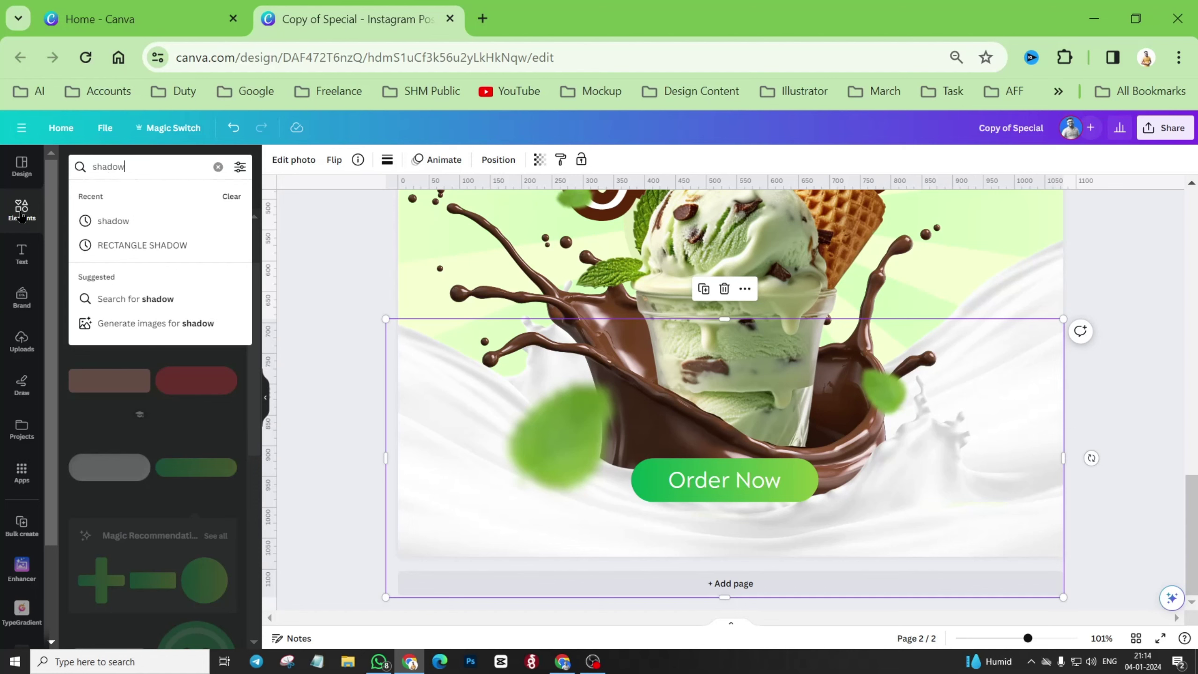
{"action": "key", "text": "Return"}
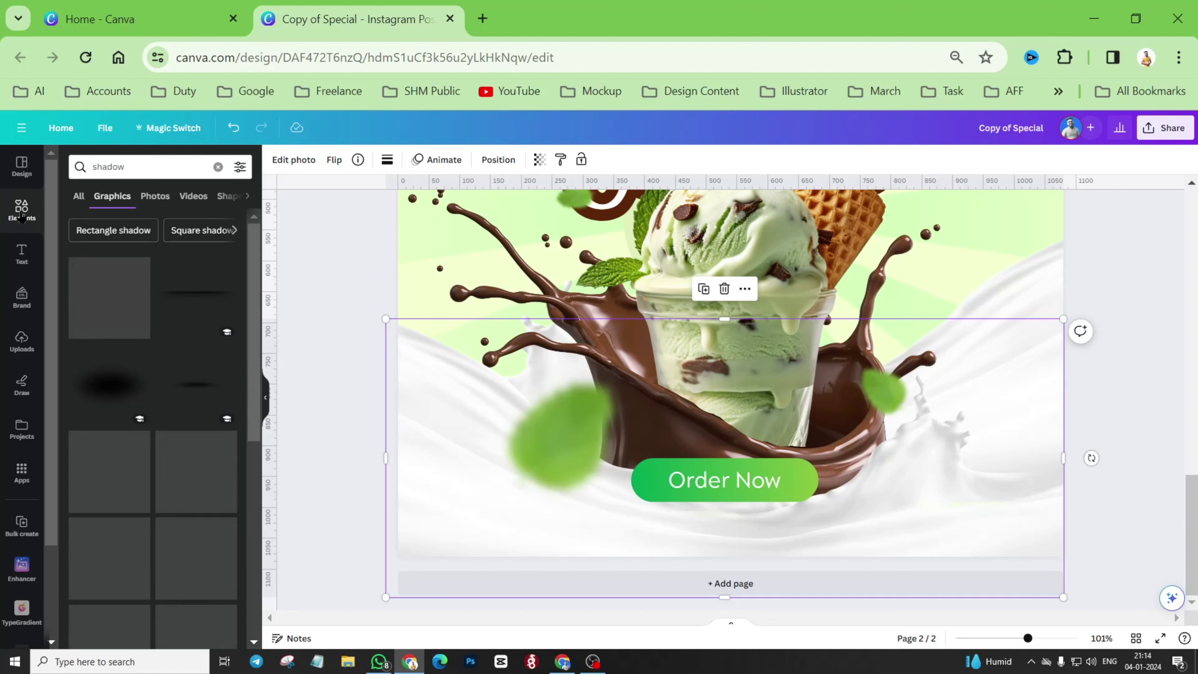
{"action": "left_click", "coordinate": [196, 294]}
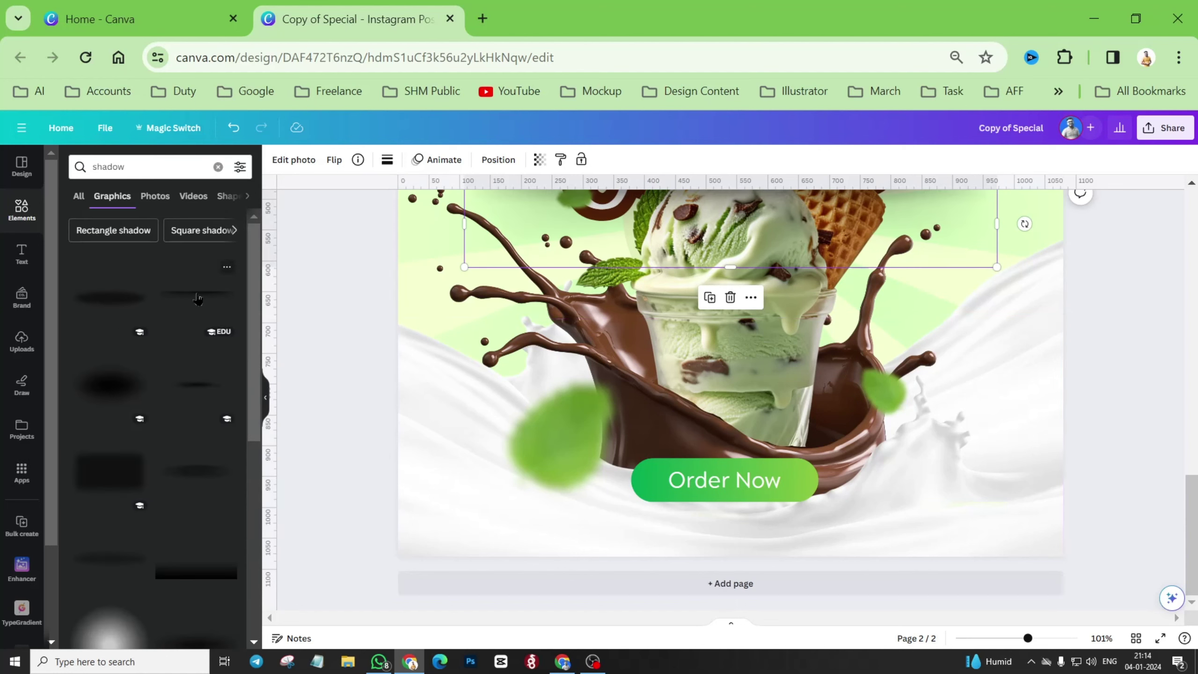
Resize the shadow to about 227 px wide and place it directly beneath the Order Now button.
{"action": "left_click_drag", "start_coordinate": [760, 229], "coordinate": [750, 541]}
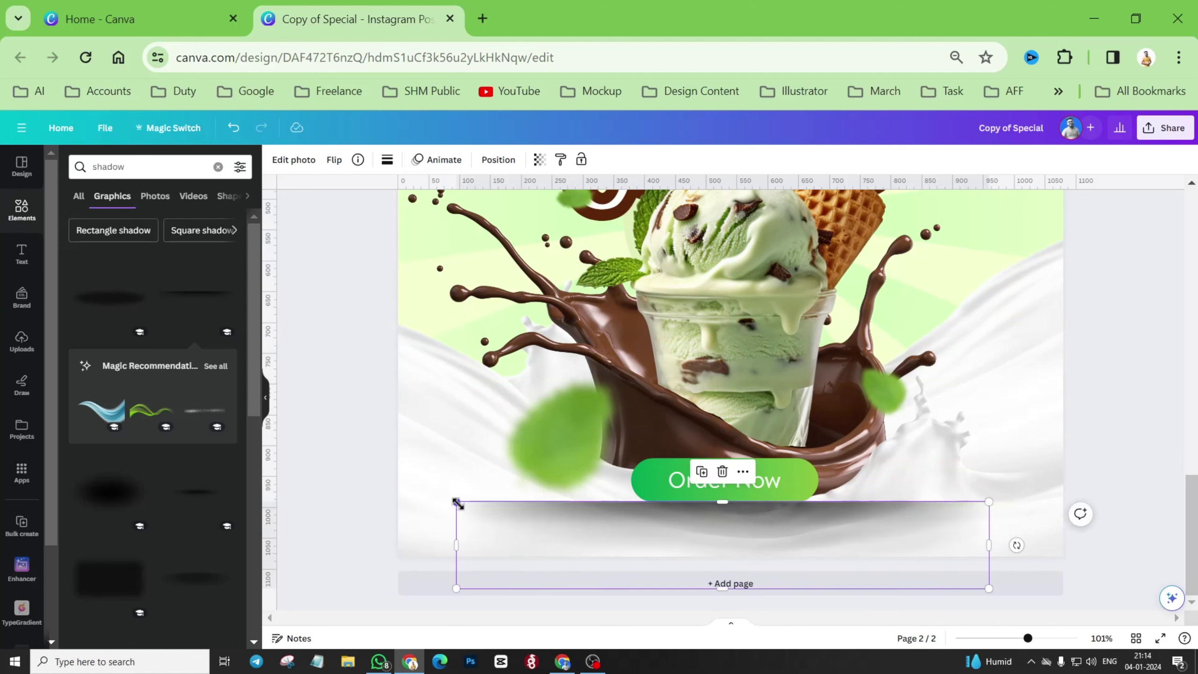
{"action": "left_click_drag", "start_coordinate": [457, 503], "coordinate": [668, 548]}
{"action": "left_click_drag", "start_coordinate": [747, 550], "coordinate": [744, 515]}
{"action": "scroll", "coordinate": [744, 519], "scroll_direction": "up", "scroll_amount": 5}
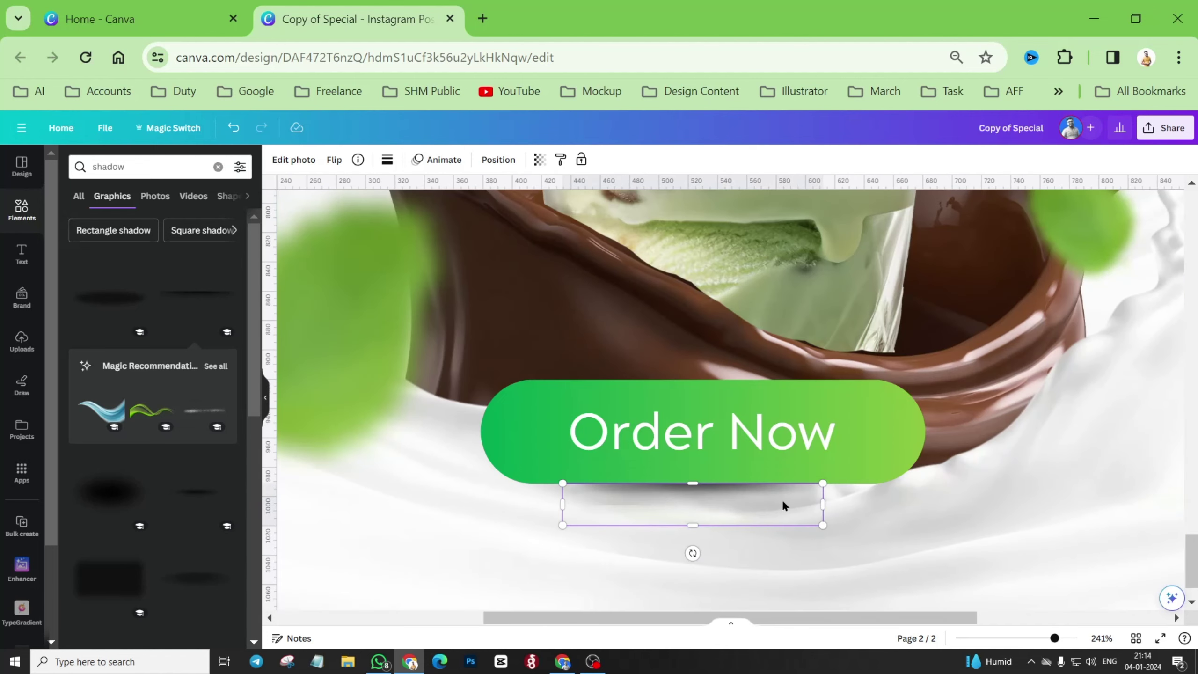
{"action": "left_click_drag", "start_coordinate": [821, 480], "coordinate": [858, 476]}
{"action": "left_click_drag", "start_coordinate": [708, 495], "coordinate": [714, 496]}
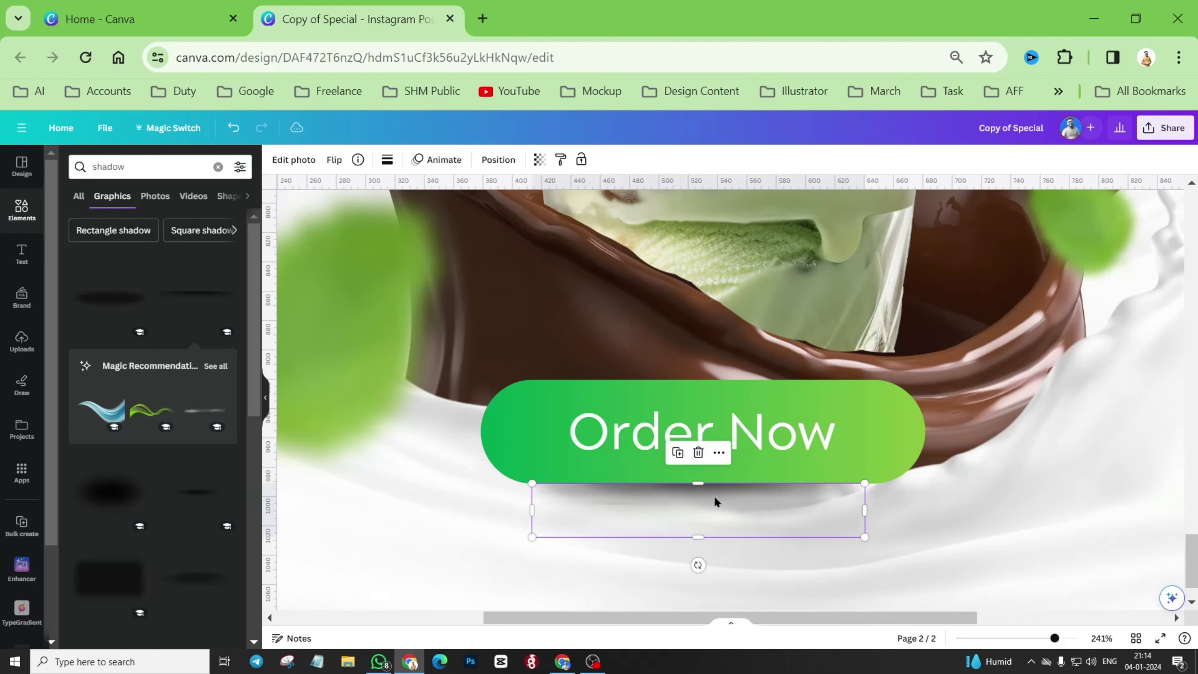
Send the shadow one layer backward and nudge it up to a Y position of 990.2 px.
{"action": "left_click", "coordinate": [498, 161]}
{"action": "left_click", "coordinate": [200, 191]}
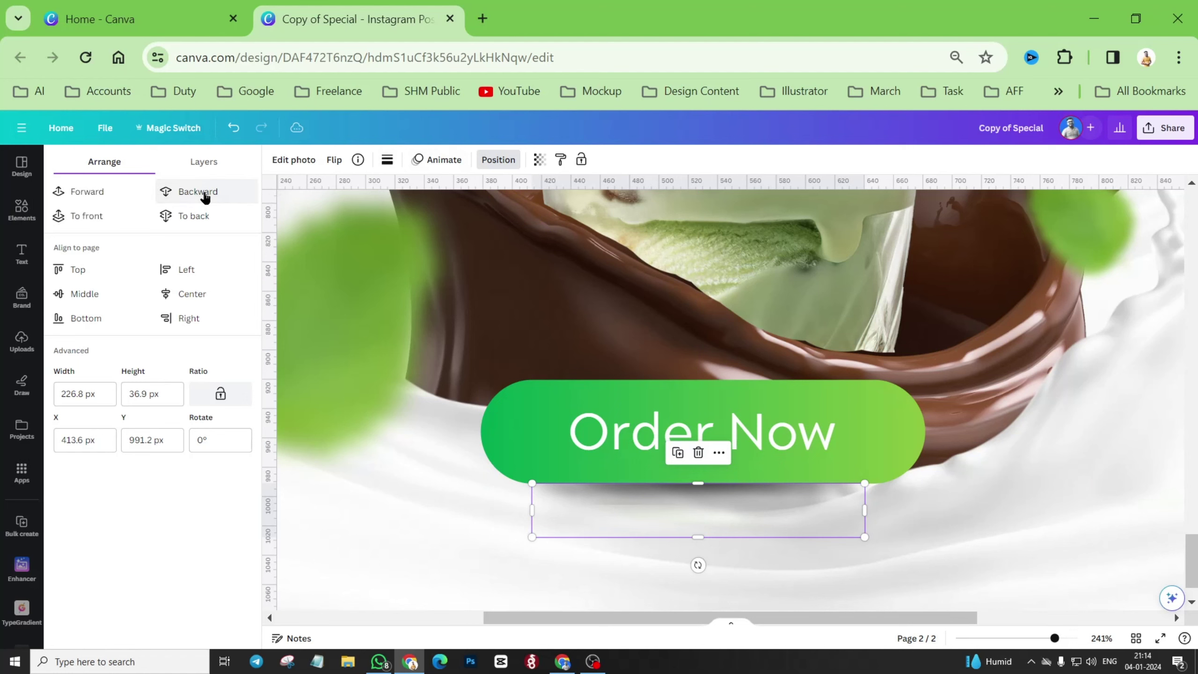
{"action": "left_click_drag", "start_coordinate": [752, 510], "coordinate": [754, 508]}
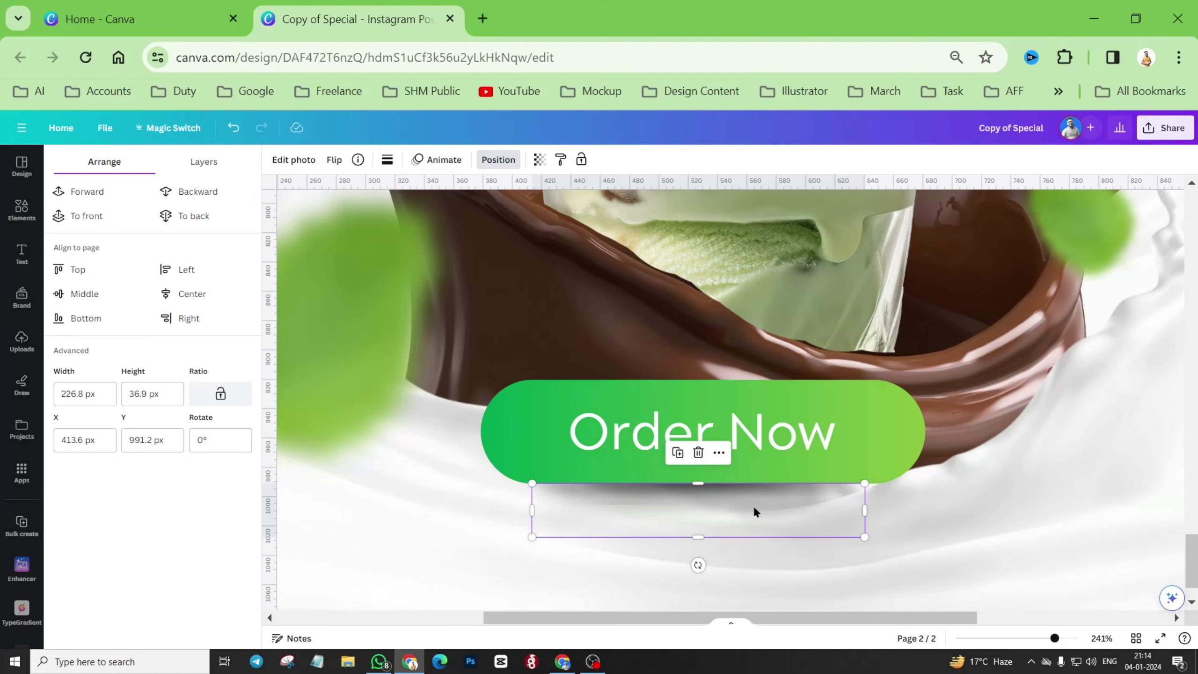
{"action": "left_click", "coordinate": [714, 513]}
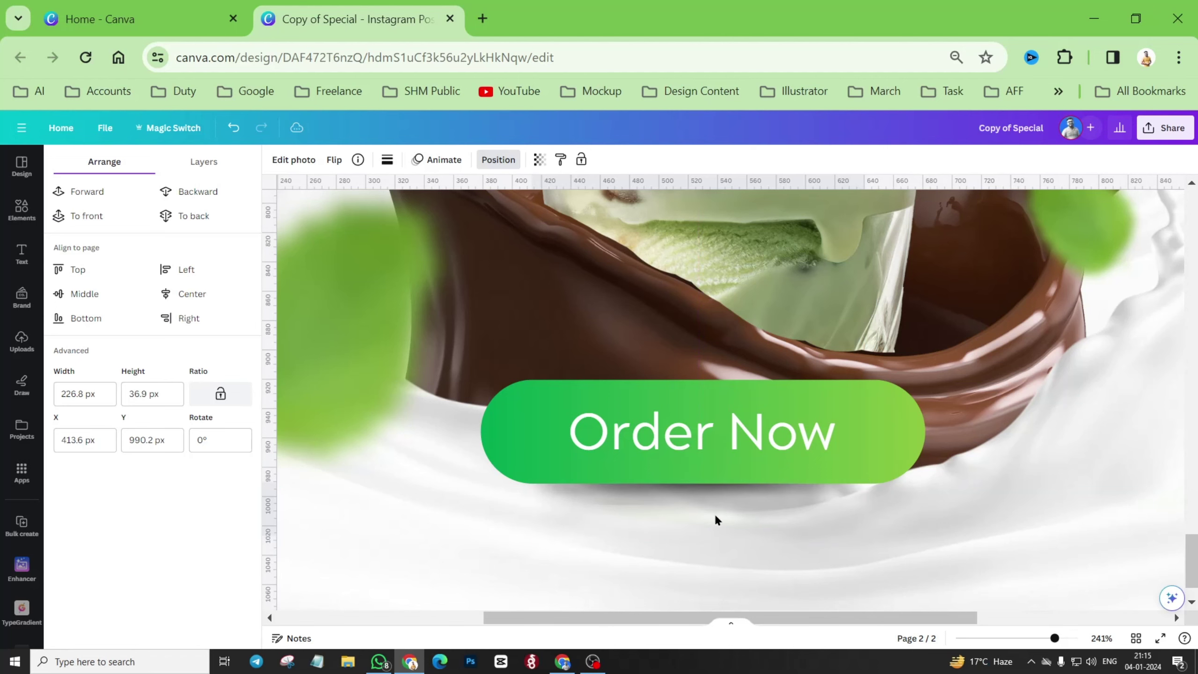
{"action": "key", "text": "Up"}
{"action": "scroll", "coordinate": [660, 507], "scroll_direction": "down", "scroll_amount": 2, "text": "ctrl"}
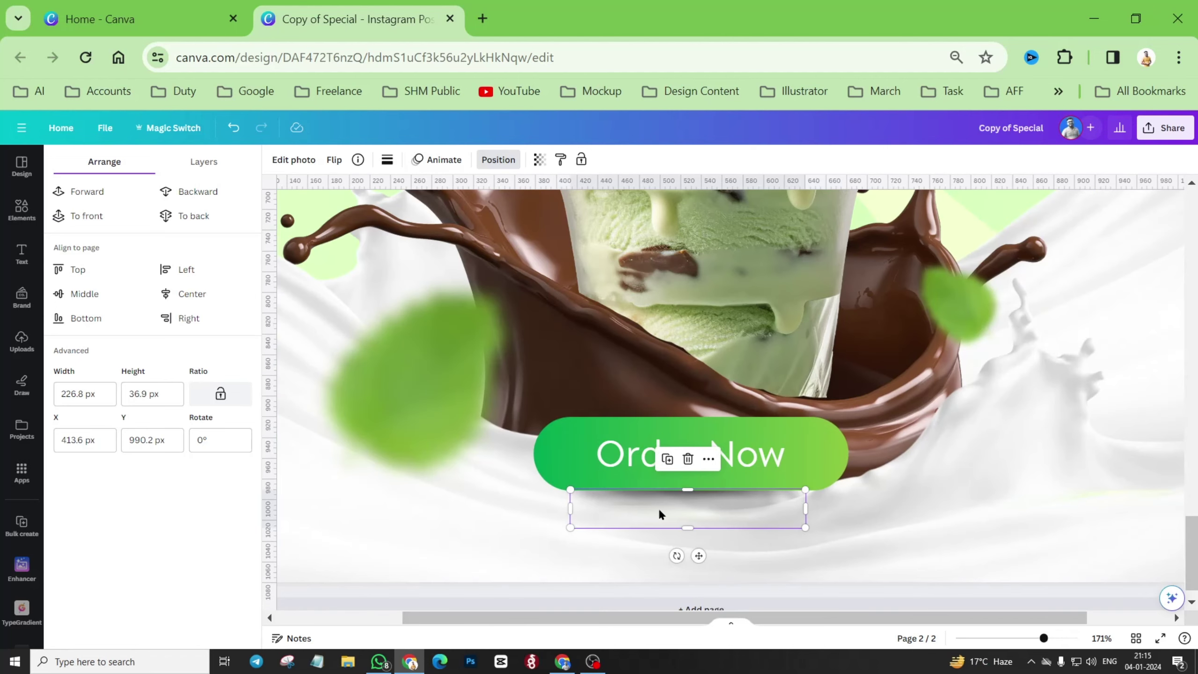
{"action": "scroll", "coordinate": [733, 510], "scroll_direction": "down", "scroll_amount": 3, "text": "ctrl"}
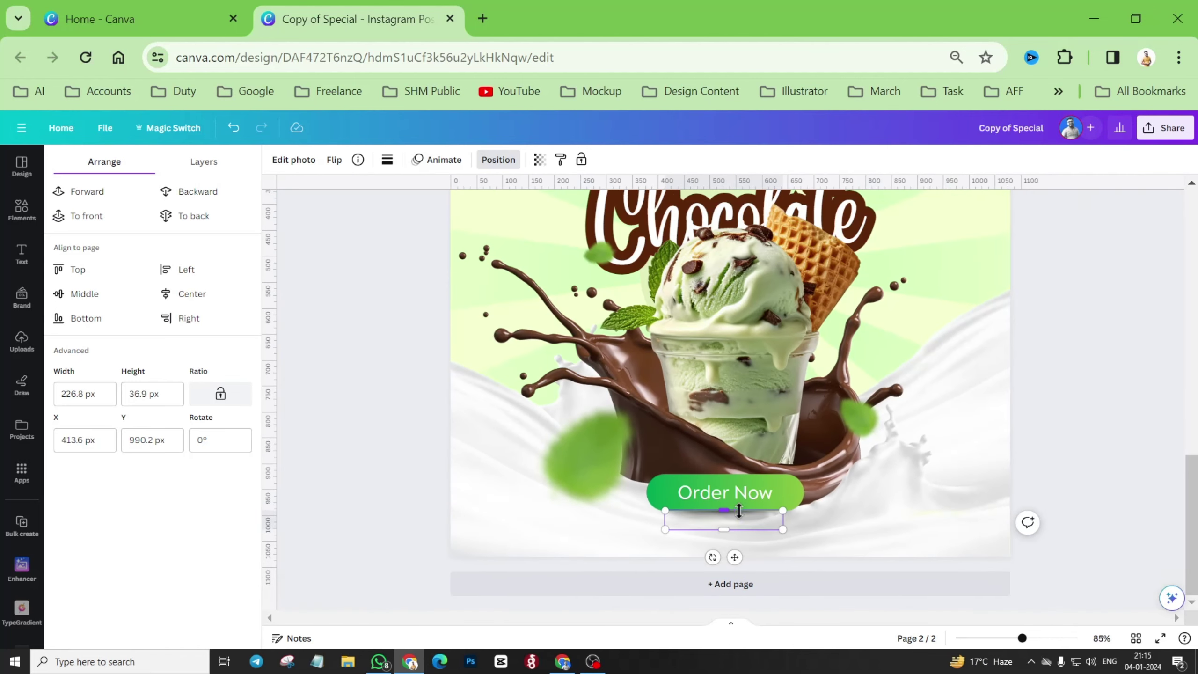
Preview page 2 in full screen and compare its lower part with page 1 for missing details.
{"action": "left_click", "coordinate": [1160, 637]}
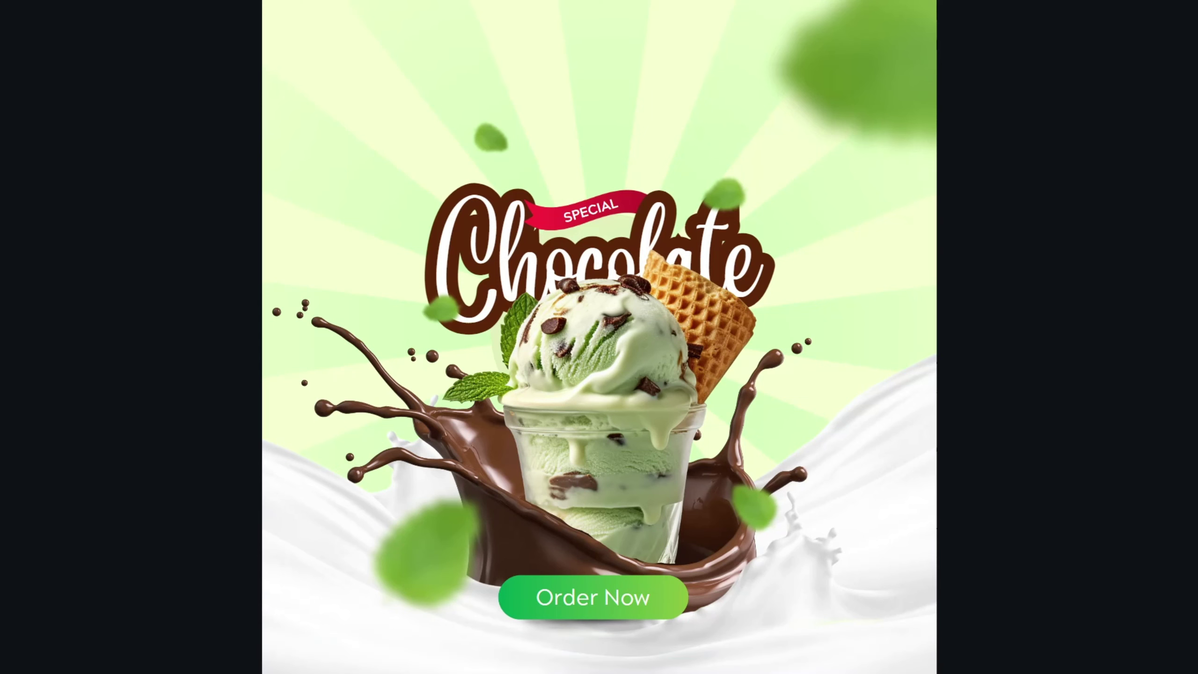
{"action": "key", "text": "Escape"}
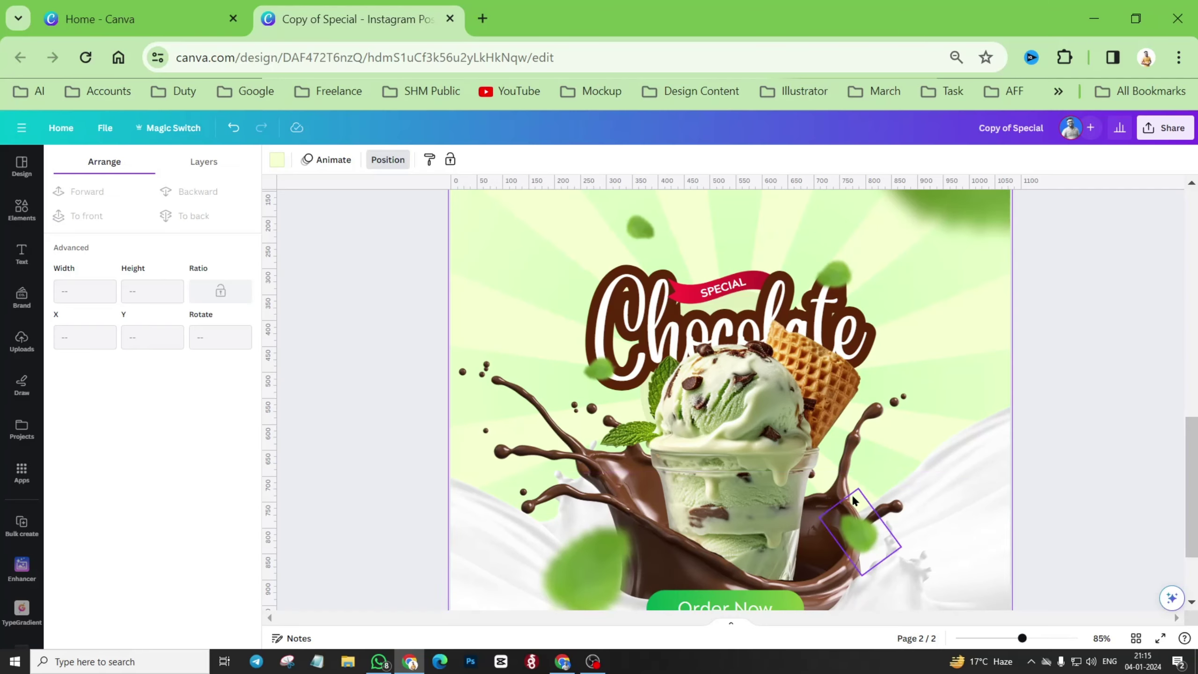
{"action": "scroll", "coordinate": [703, 430], "scroll_direction": "up", "scroll_amount": 6}
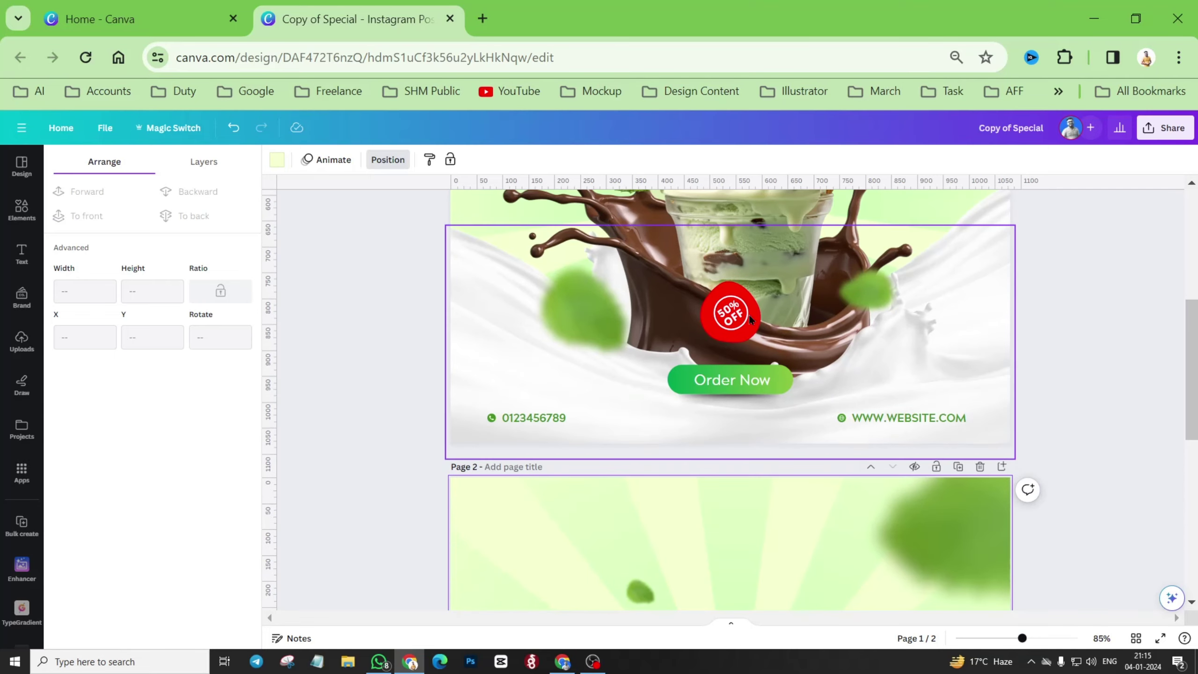
Search the graphics for "blob" and add the rounded, nearly circular light green blob to page 2.
{"action": "left_click", "coordinate": [22, 209]}
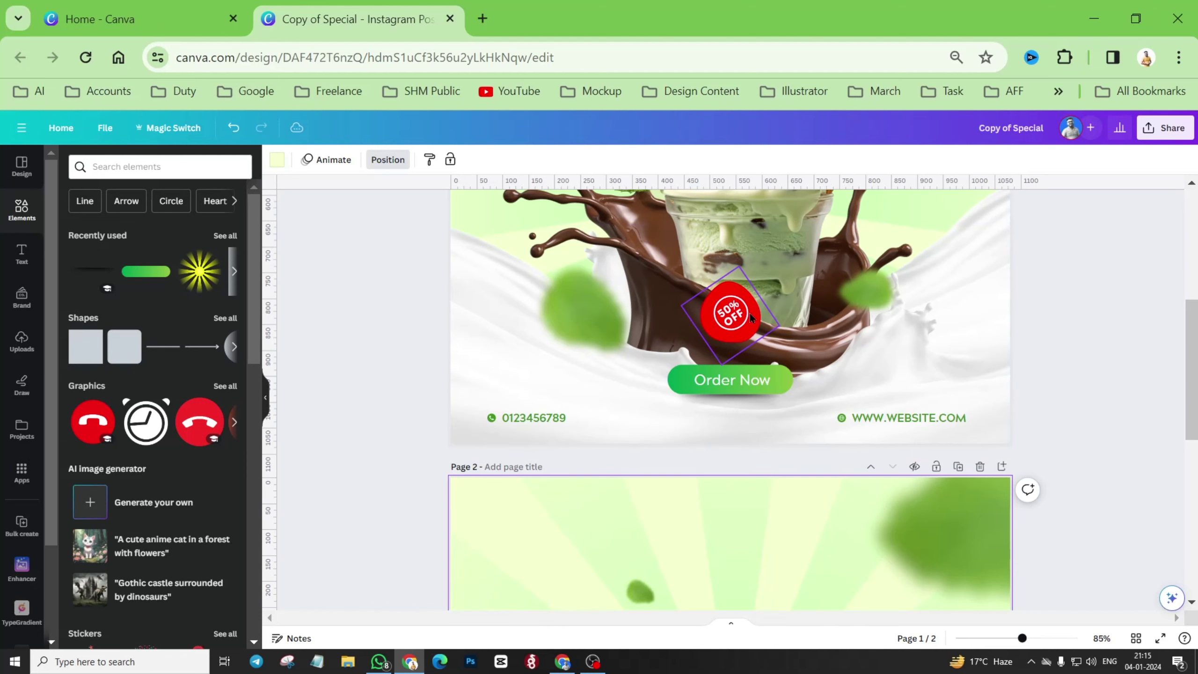
{"action": "scroll", "coordinate": [683, 424], "scroll_direction": "up", "scroll_amount": 4}
{"action": "scroll", "coordinate": [697, 425], "scroll_direction": "down", "scroll_amount": 6}
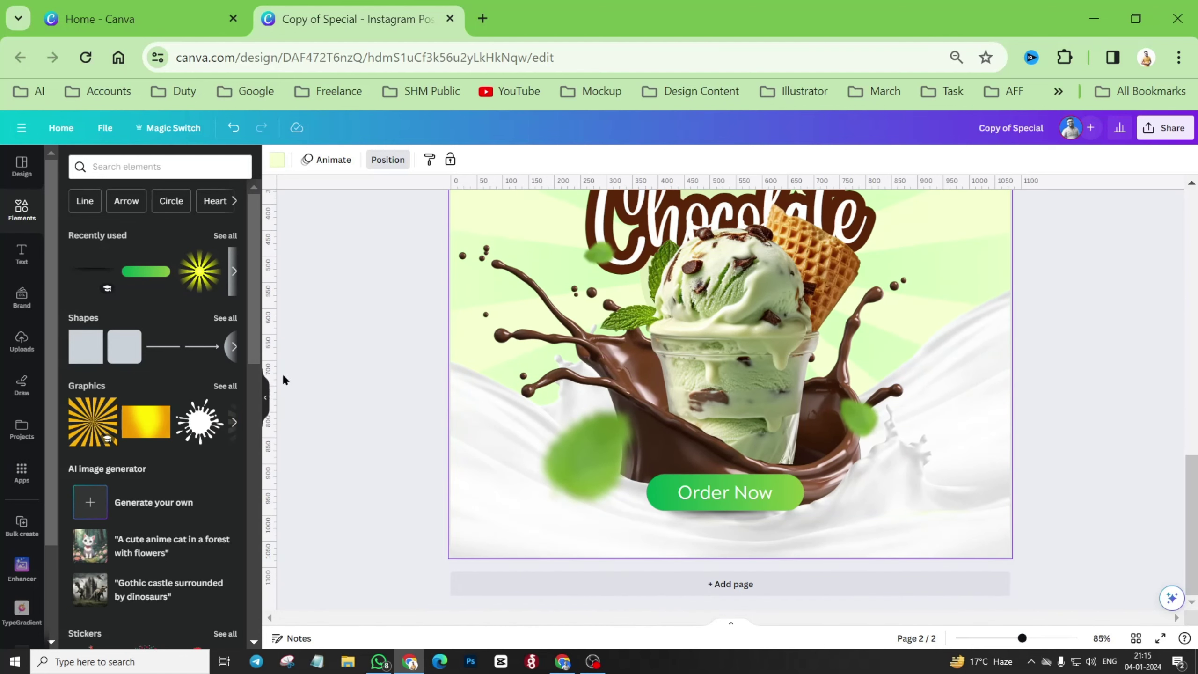
{"action": "left_click", "coordinate": [146, 172]}
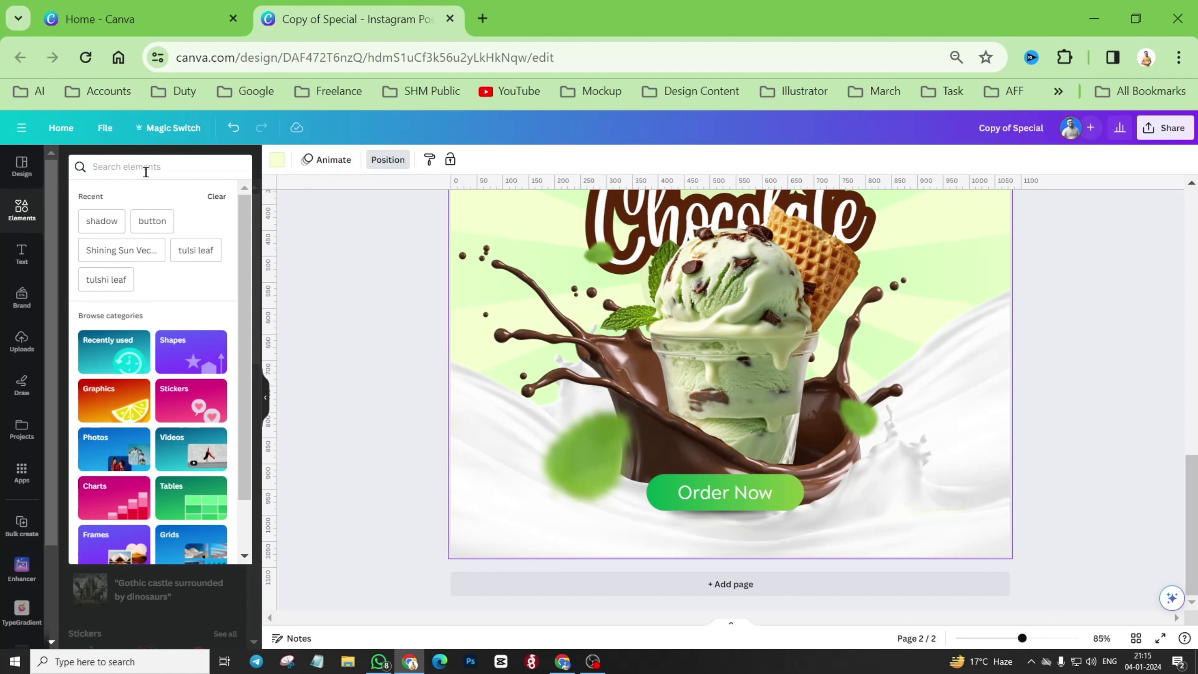
{"action": "type", "text": "blob"}
{"action": "key", "text": "Return"}
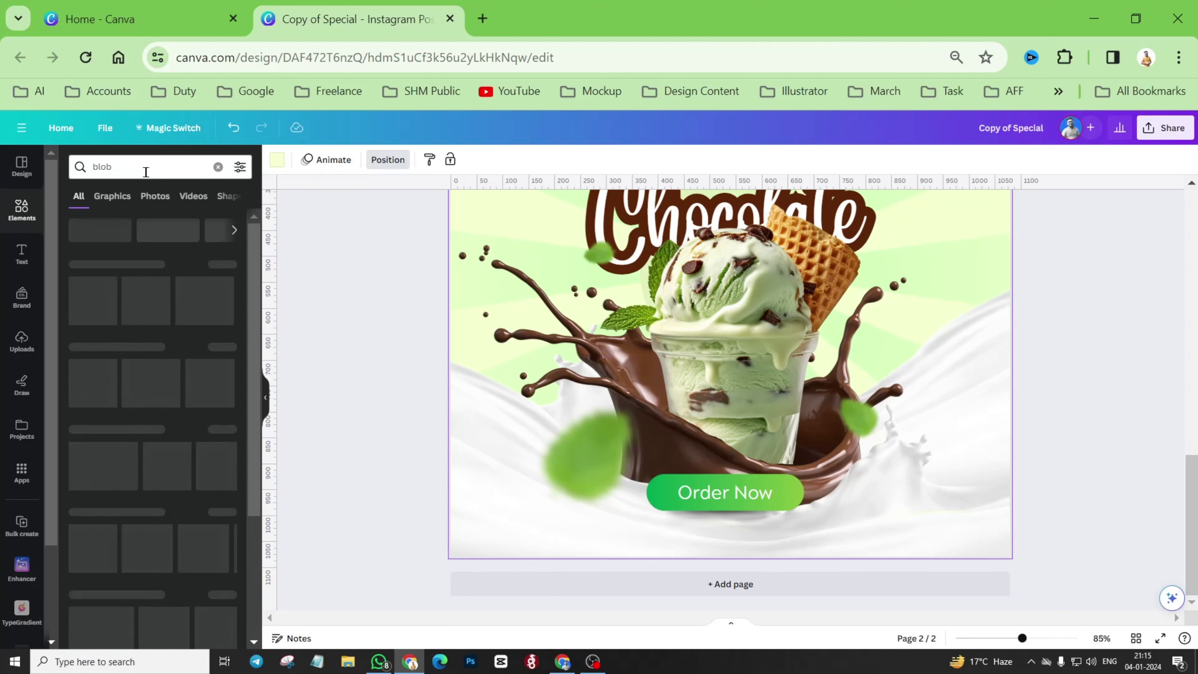
{"action": "left_click", "coordinate": [112, 196]}
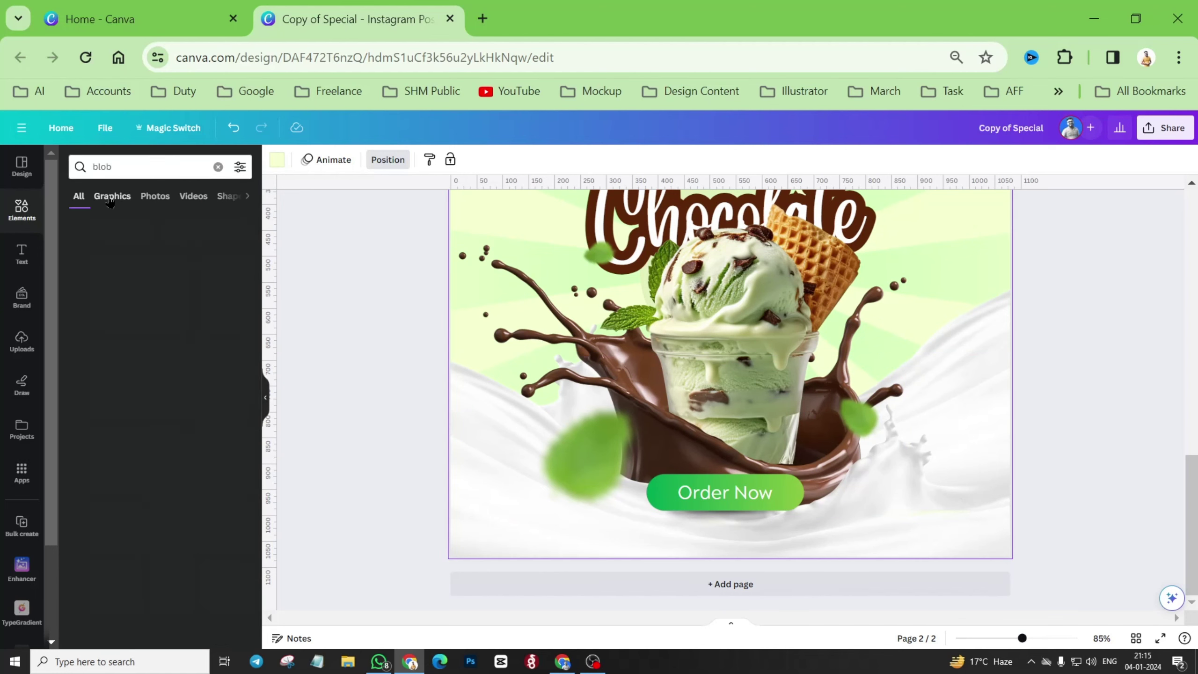
{"action": "scroll", "coordinate": [75, 354], "scroll_direction": "down", "scroll_amount": 4}
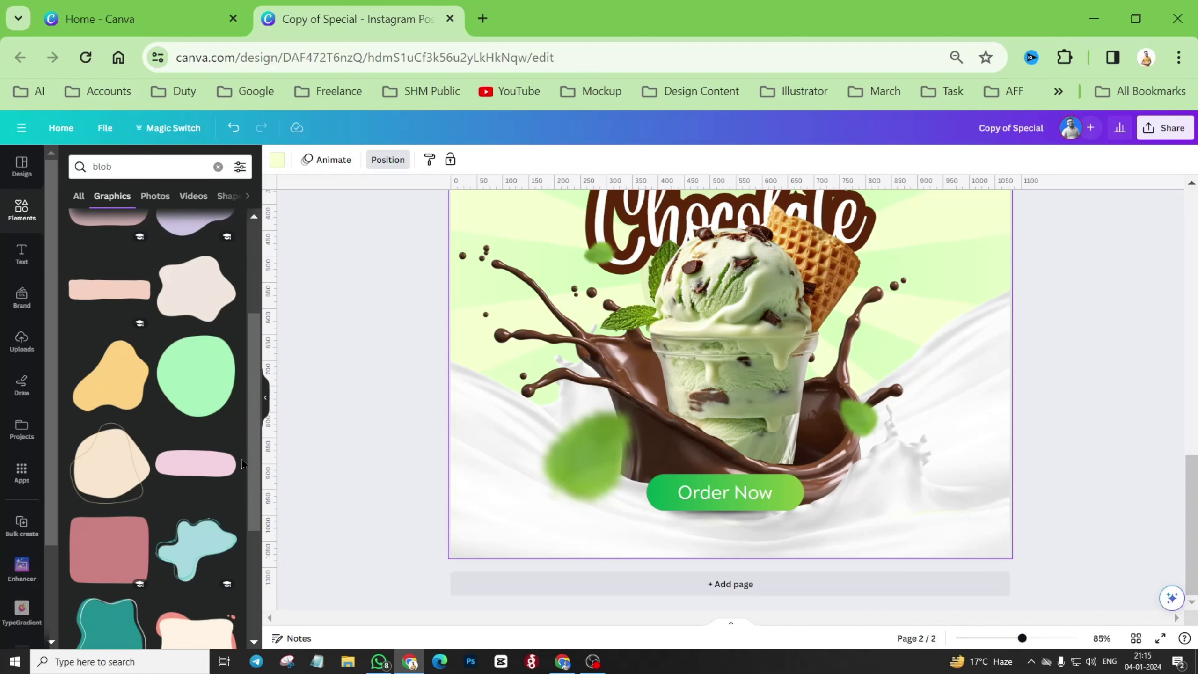
{"action": "left_click", "coordinate": [197, 380]}
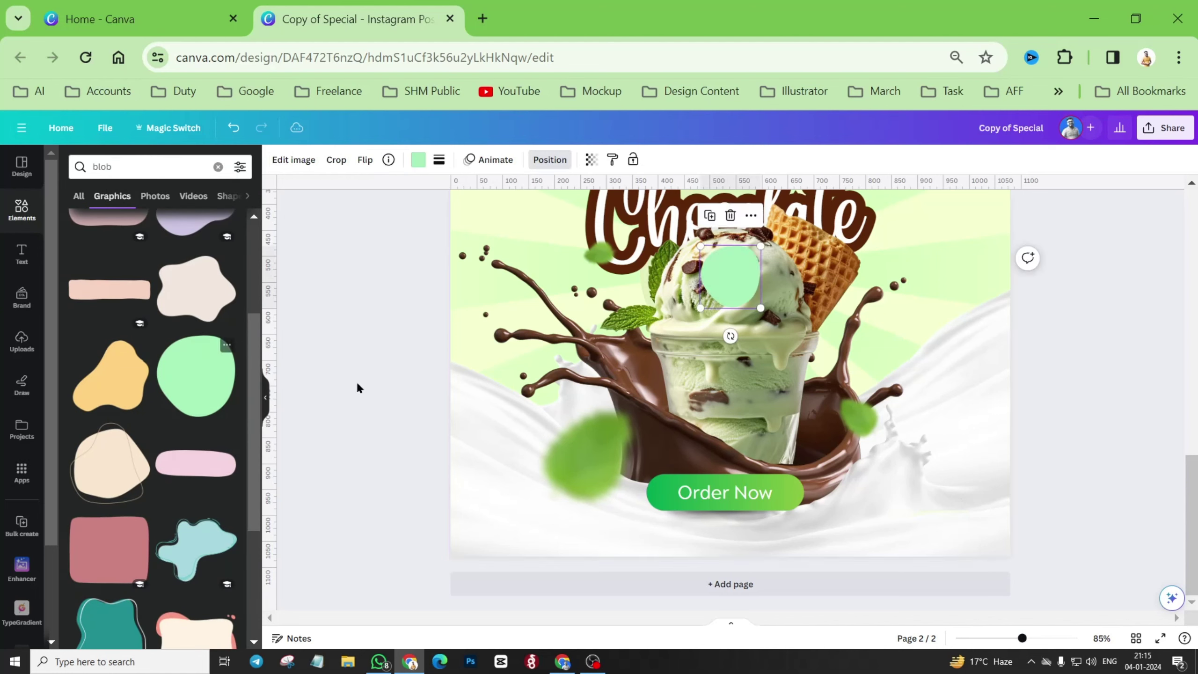
Move the blob just above the Order Now button, recolor it red #ff0000 and enlarge it slightly.
{"action": "left_click_drag", "start_coordinate": [733, 267], "coordinate": [732, 417]}
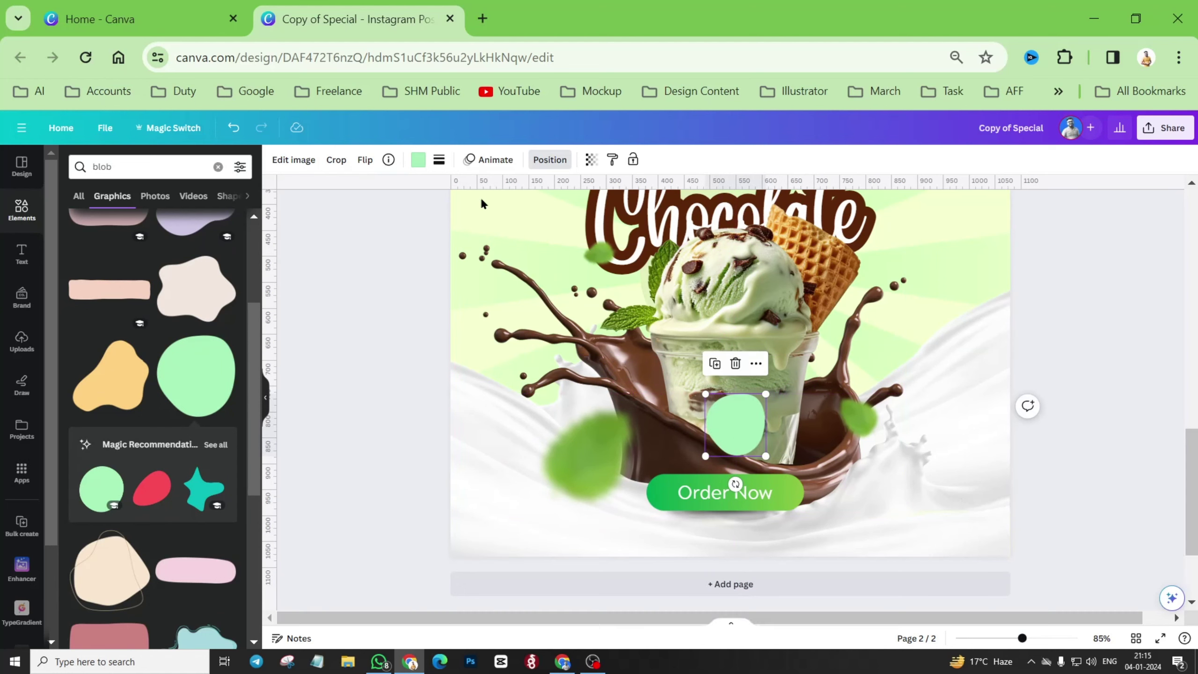
{"action": "left_click", "coordinate": [417, 159]}
{"action": "left_click", "coordinate": [131, 267]}
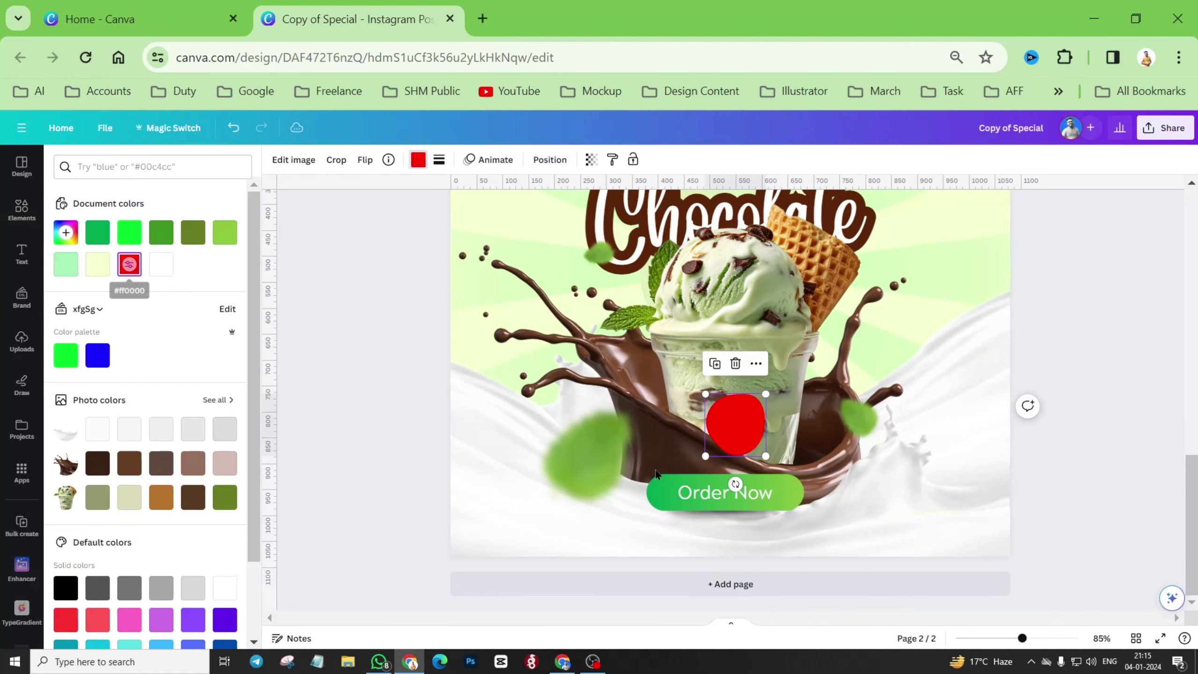
{"action": "scroll", "coordinate": [757, 446], "scroll_direction": "up", "scroll_amount": 10}
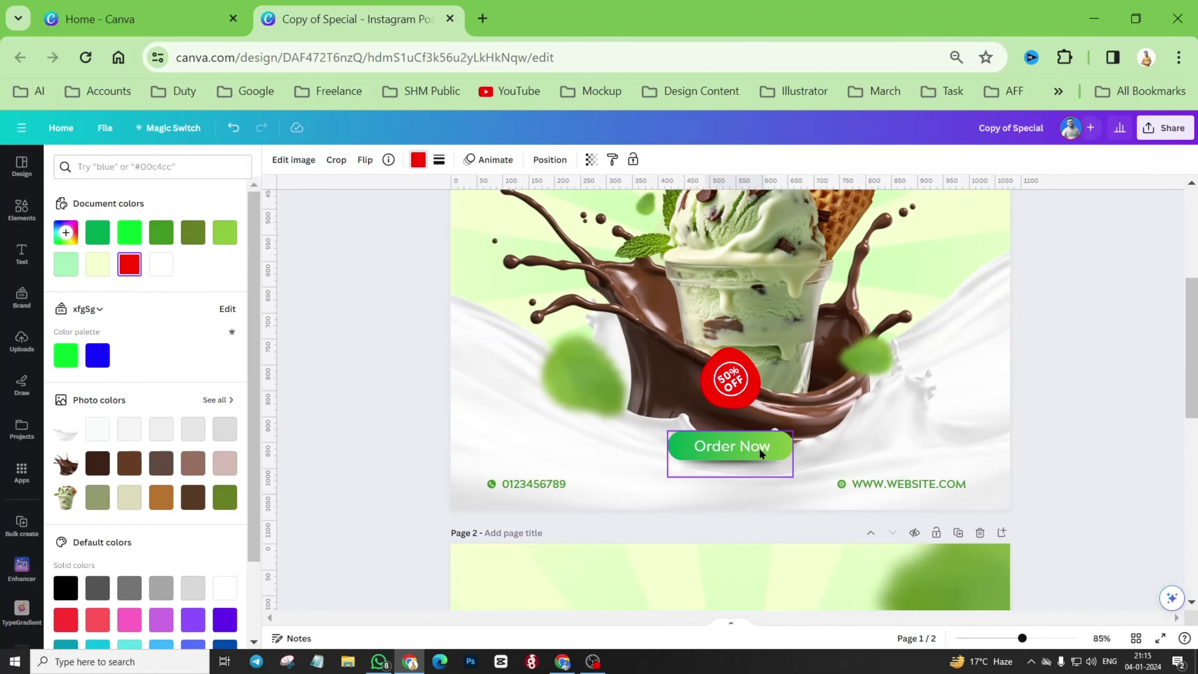
{"action": "scroll", "coordinate": [751, 440], "scroll_direction": "down", "scroll_amount": 10}
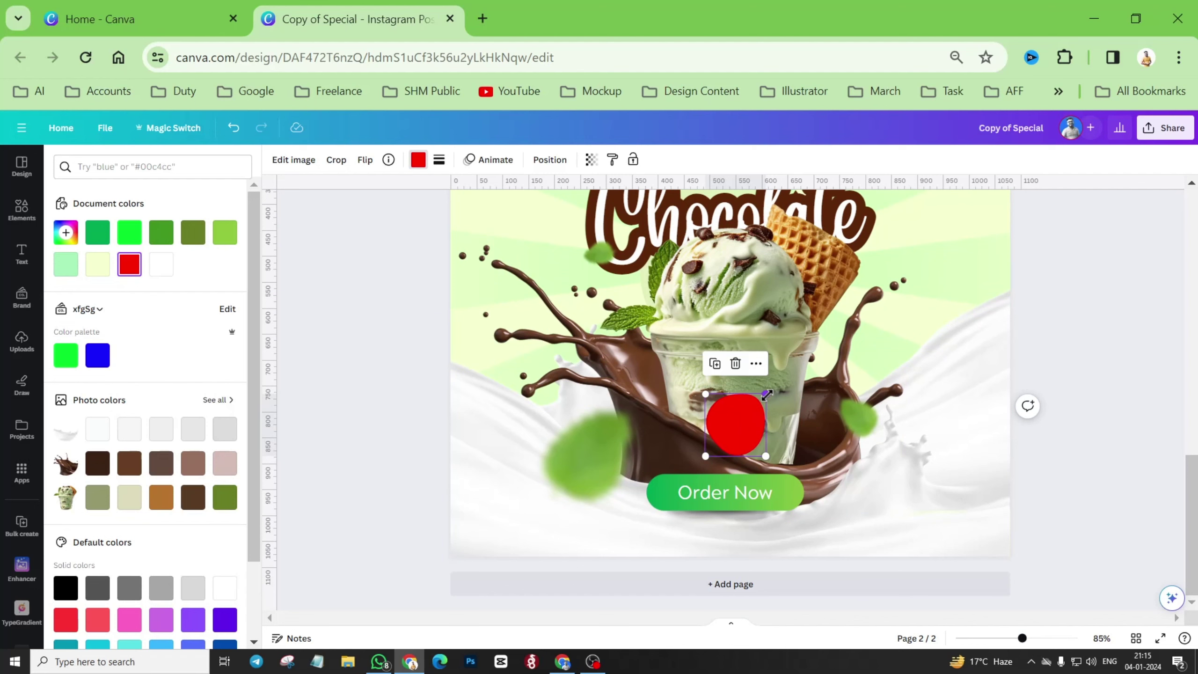
{"action": "mouse_move", "coordinate": [766, 394]}
{"action": "left_mouse_down"}
{"action": "mouse_move", "coordinate": [779, 389]}
{"action": "mouse_move", "coordinate": [722, 418]}
{"action": "mouse_move", "coordinate": [764, 394]}
{"action": "left_mouse_up"}
Search the graphics for "50% off" and add the outlined circular 50% OFF badge to page 2.
{"action": "left_click", "coordinate": [14, 212]}
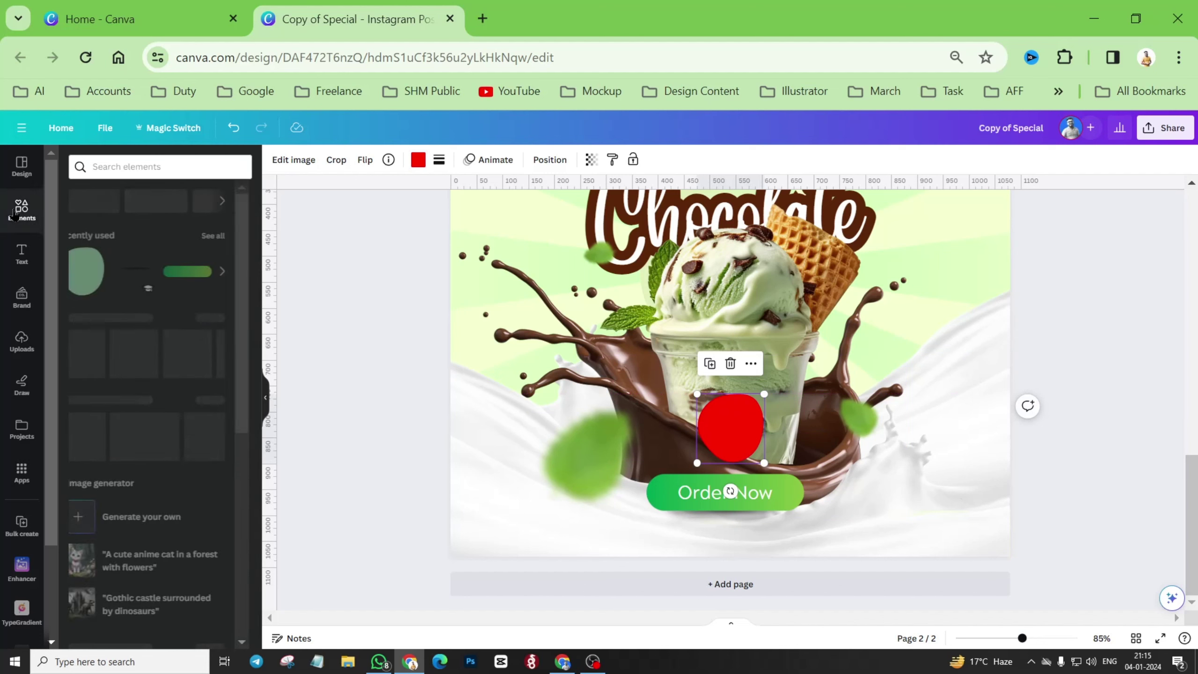
{"action": "left_click", "coordinate": [107, 168]}
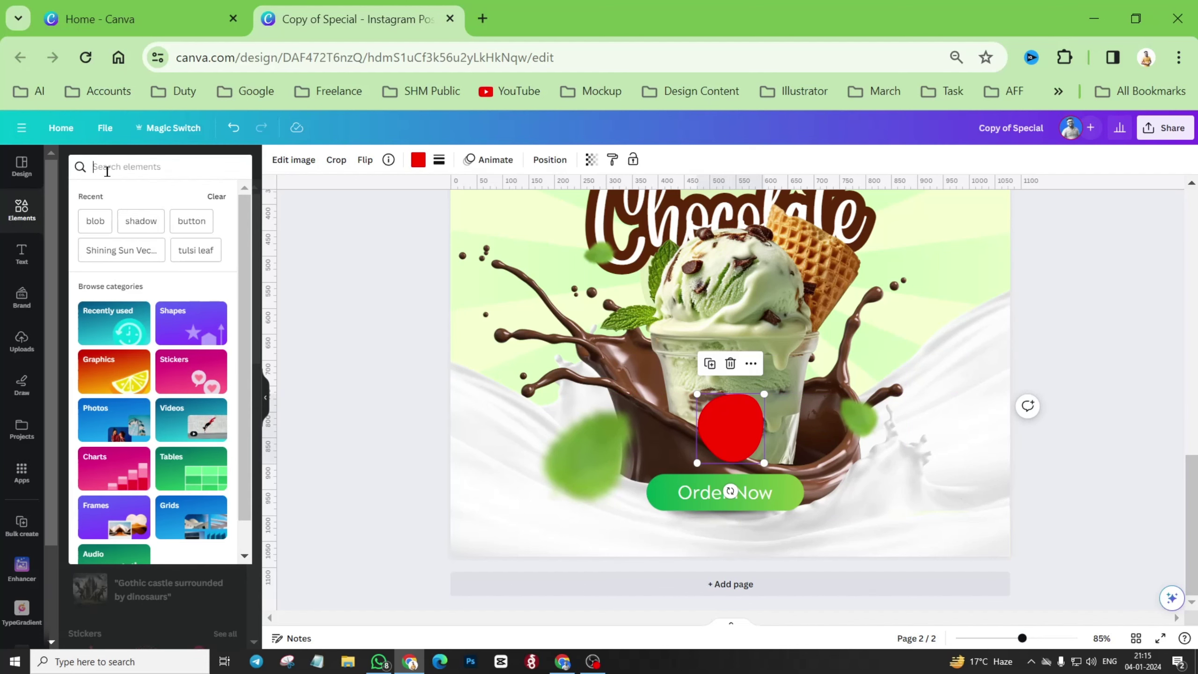
{"action": "type", "text": "50%"}
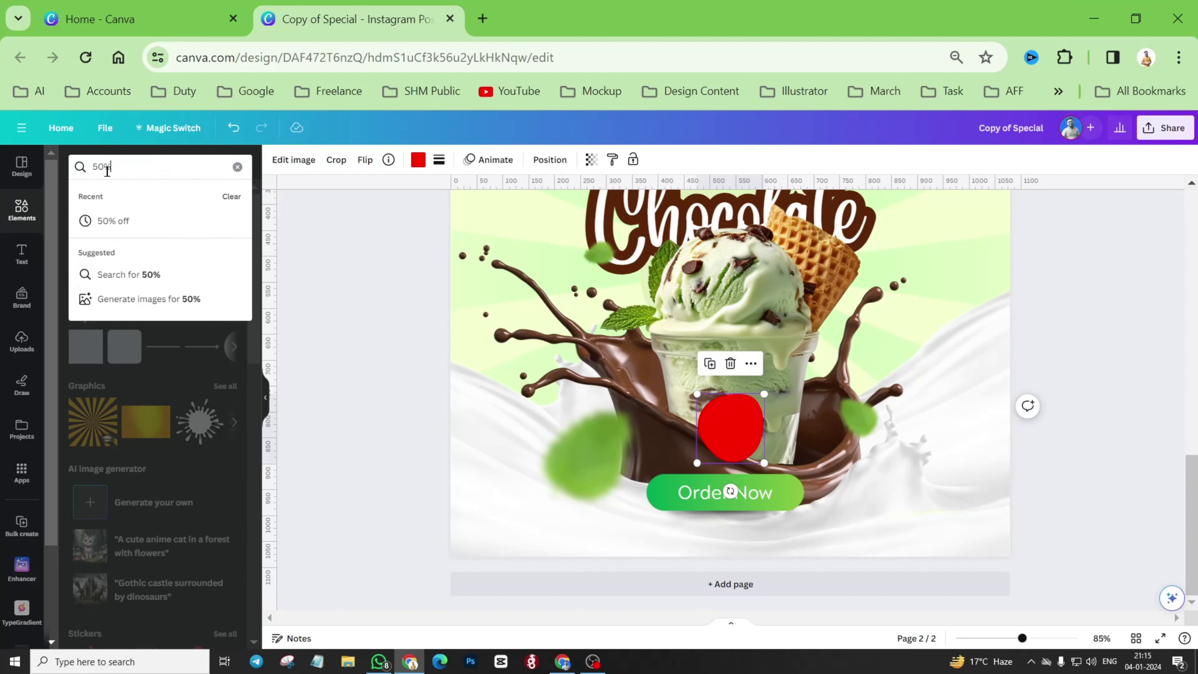
{"action": "type", "text": " off"}
{"action": "key", "text": "Return"}
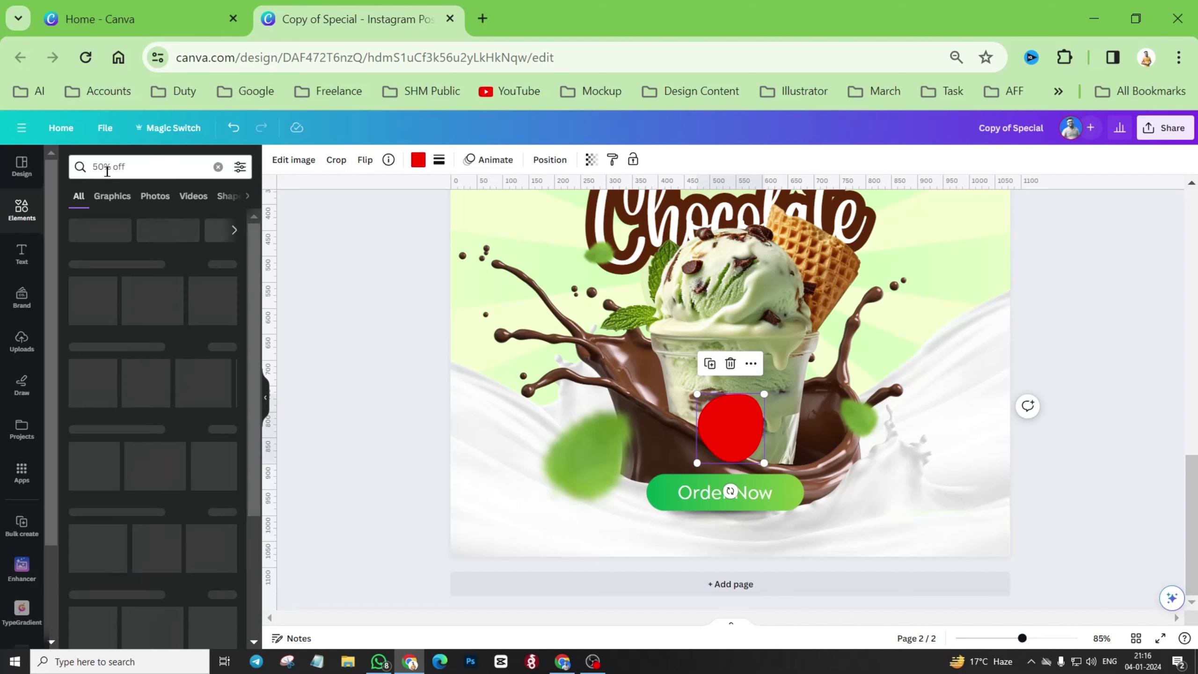
{"action": "left_click", "coordinate": [112, 195]}
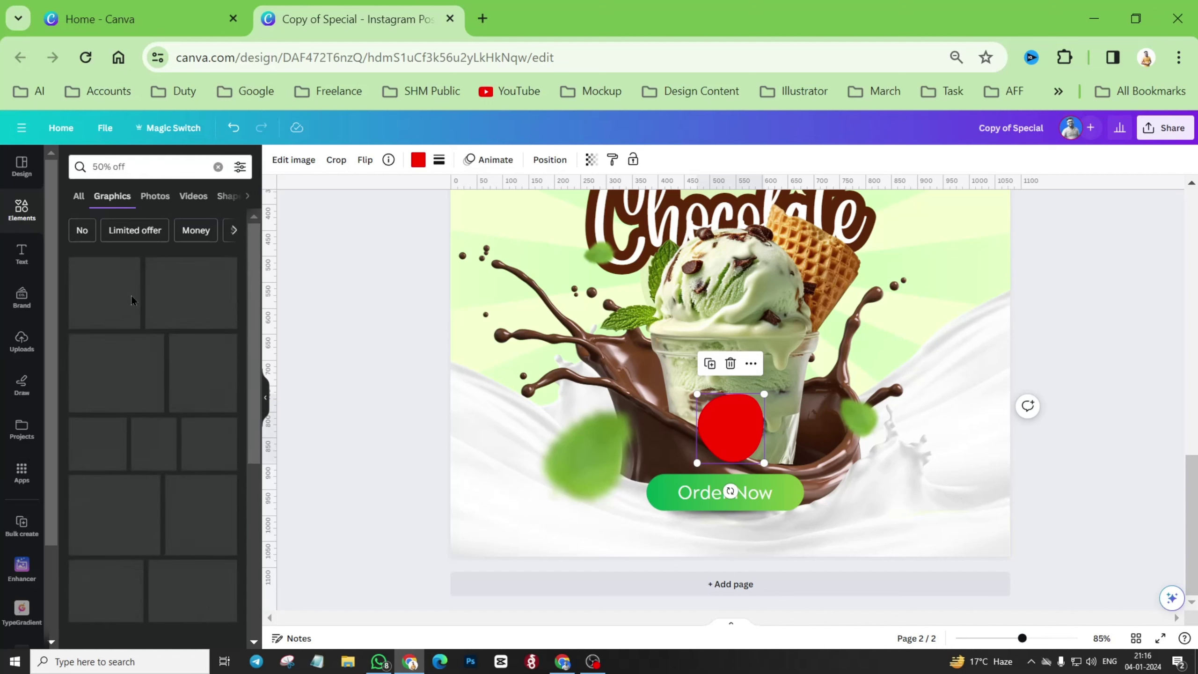
{"action": "left_click", "coordinate": [132, 467]}
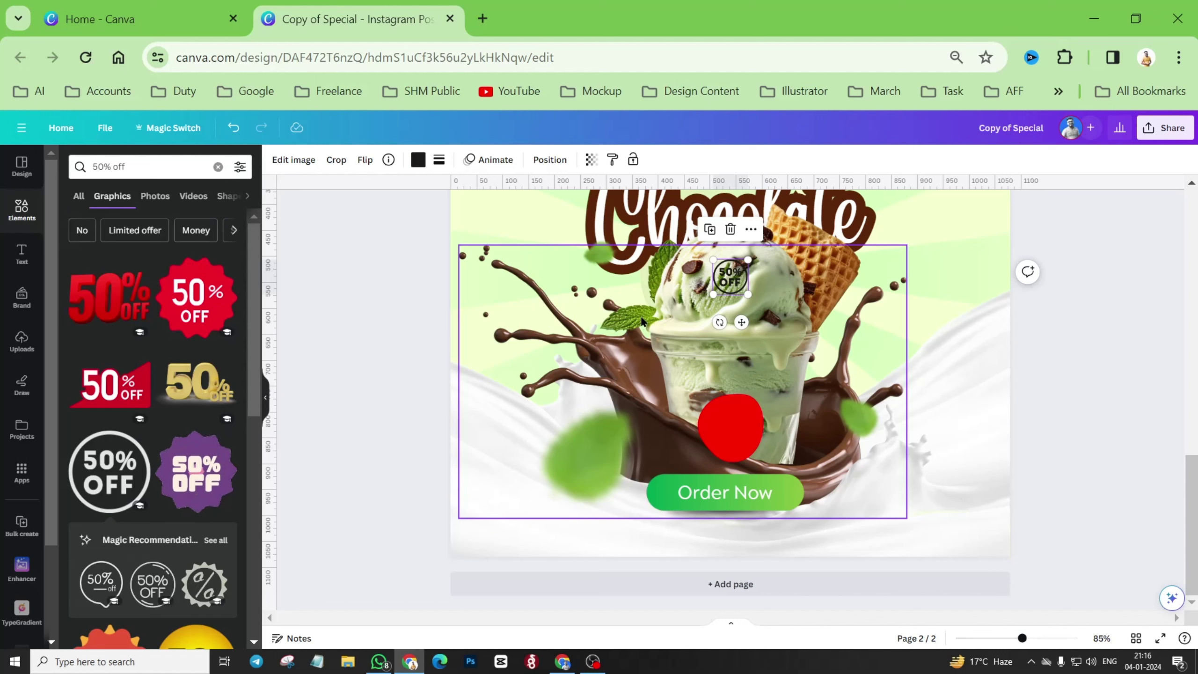
Center the 50% OFF badge on the red blob and recolor it white.
{"action": "left_click_drag", "start_coordinate": [750, 319], "coordinate": [750, 456]}
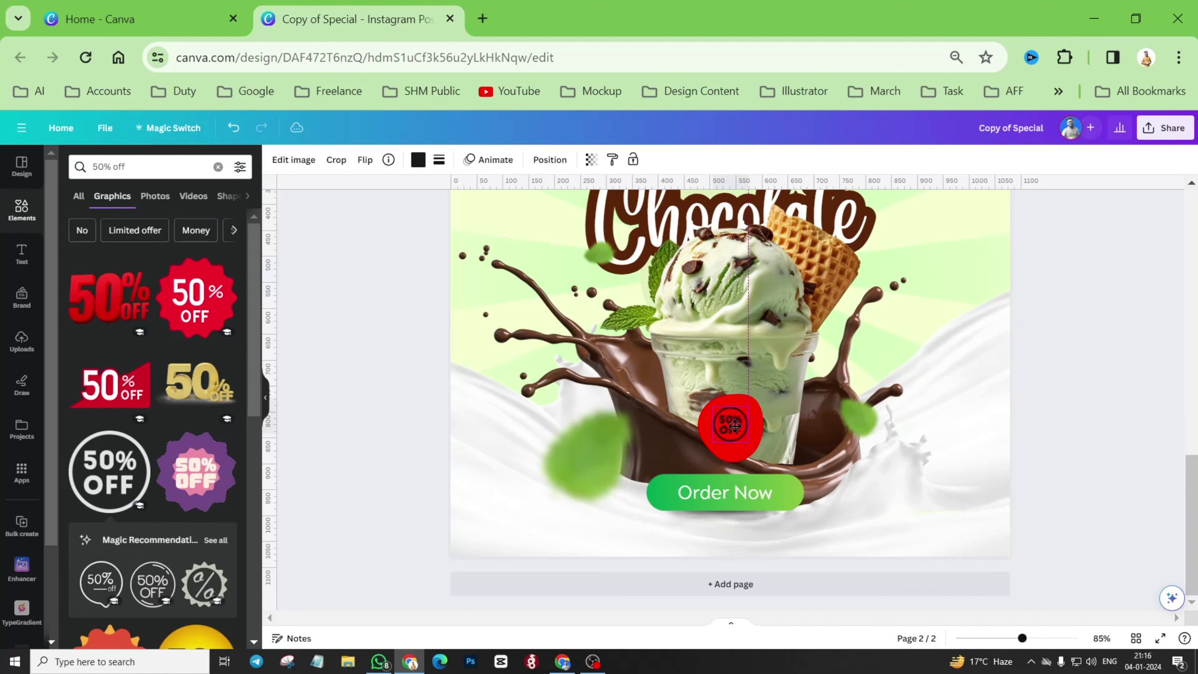
{"action": "left_click", "coordinate": [418, 159]}
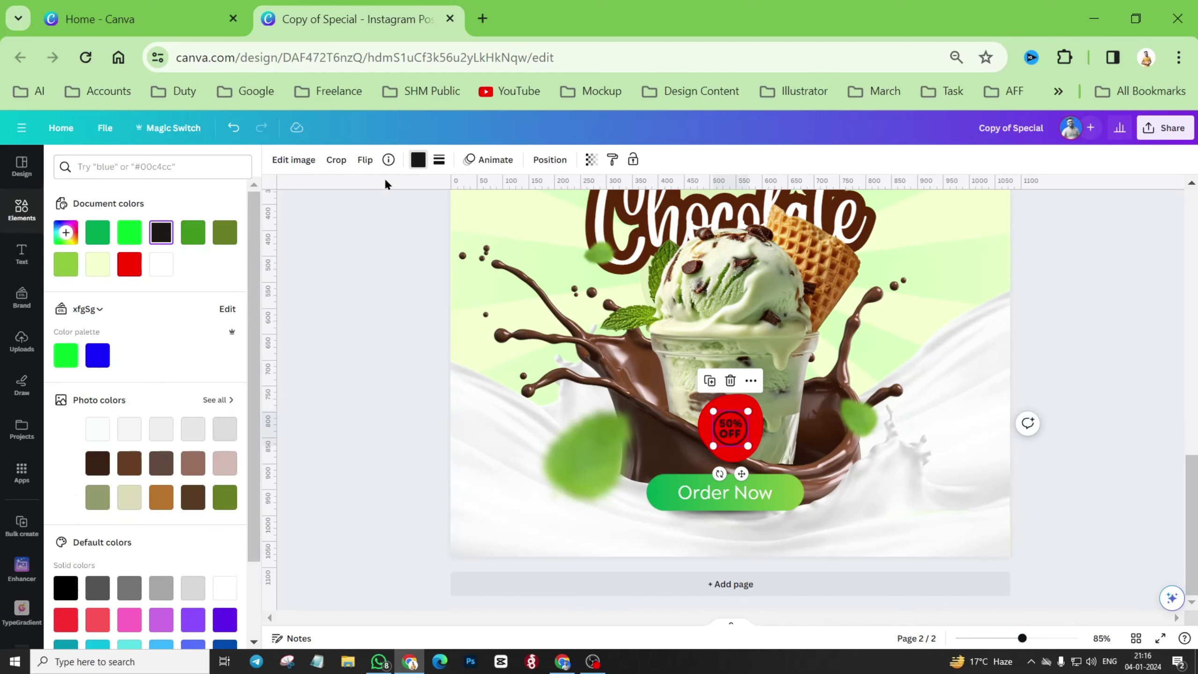
{"action": "left_click", "coordinate": [162, 271]}
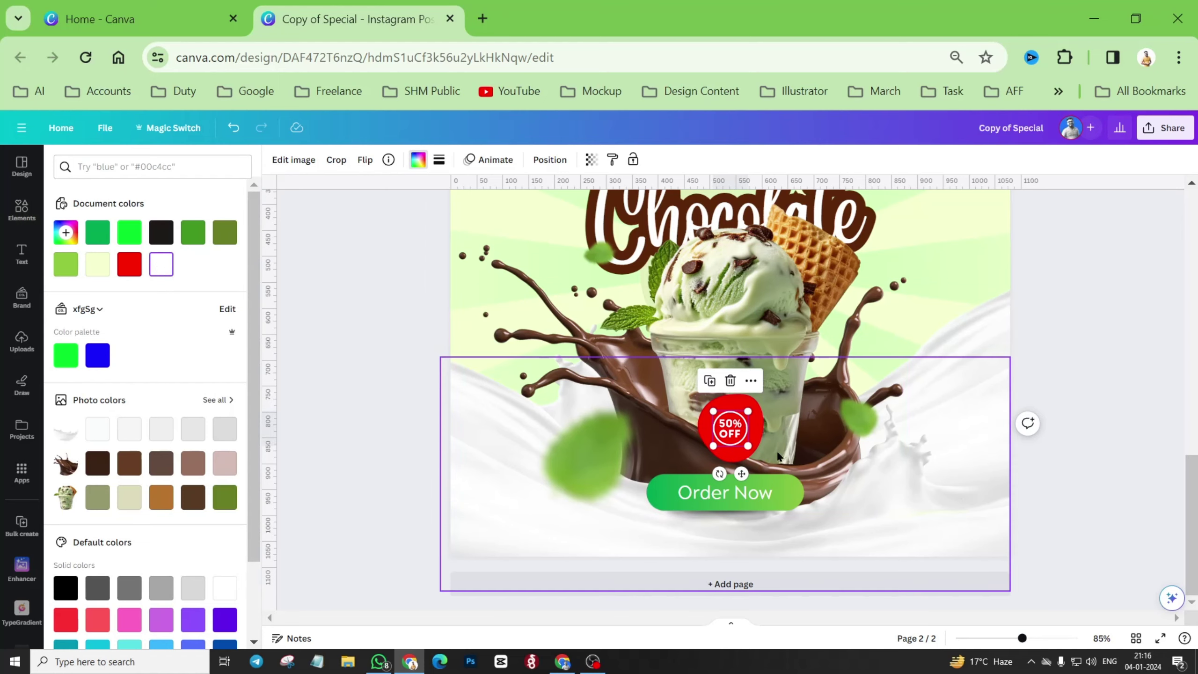
Tilt the 50% OFF badge counterclockwise, enlarge it to nearly fill the red blob and recenter it, leaving nothing selected.
{"action": "scroll", "coordinate": [777, 455], "scroll_direction": "up", "scroll_amount": 5}
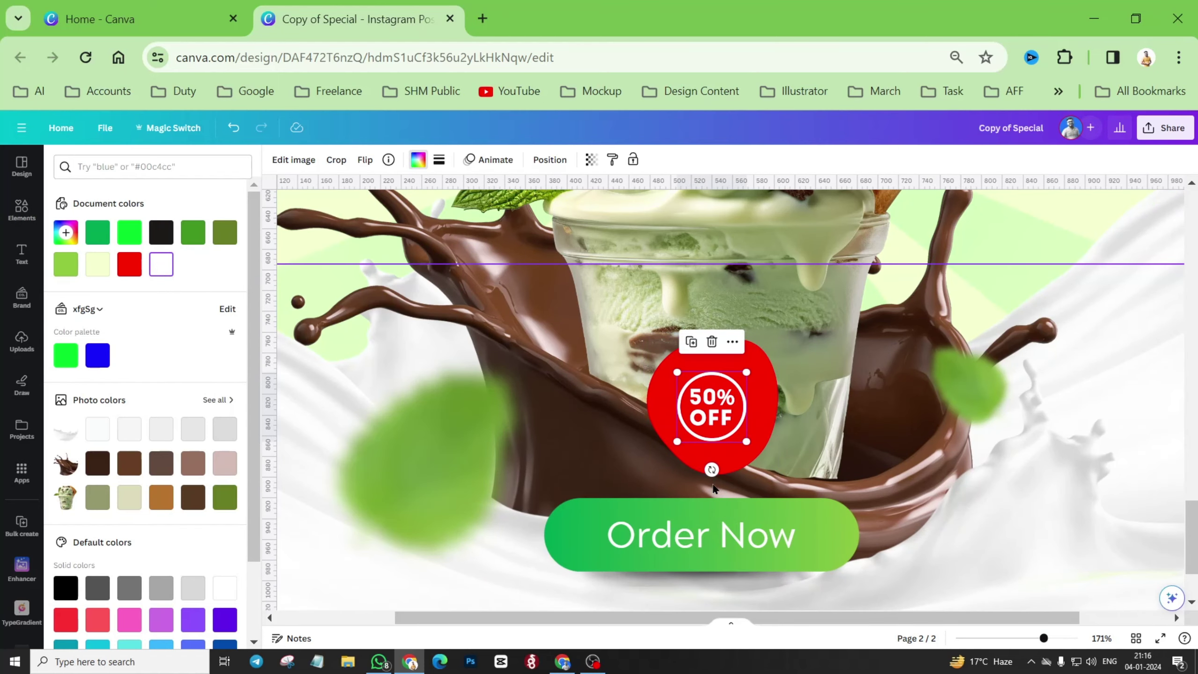
{"action": "left_click_drag", "start_coordinate": [711, 469], "coordinate": [735, 464]}
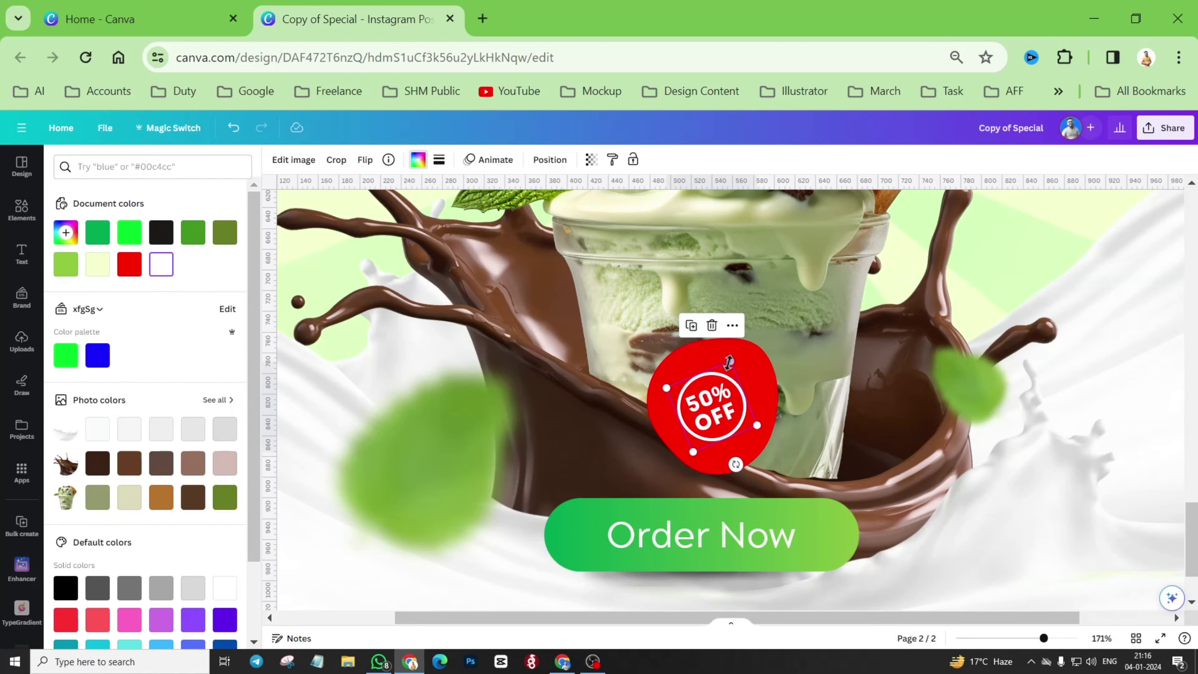
{"action": "left_click_drag", "start_coordinate": [729, 362], "coordinate": [745, 341]}
{"action": "left_click_drag", "start_coordinate": [738, 385], "coordinate": [733, 385]}
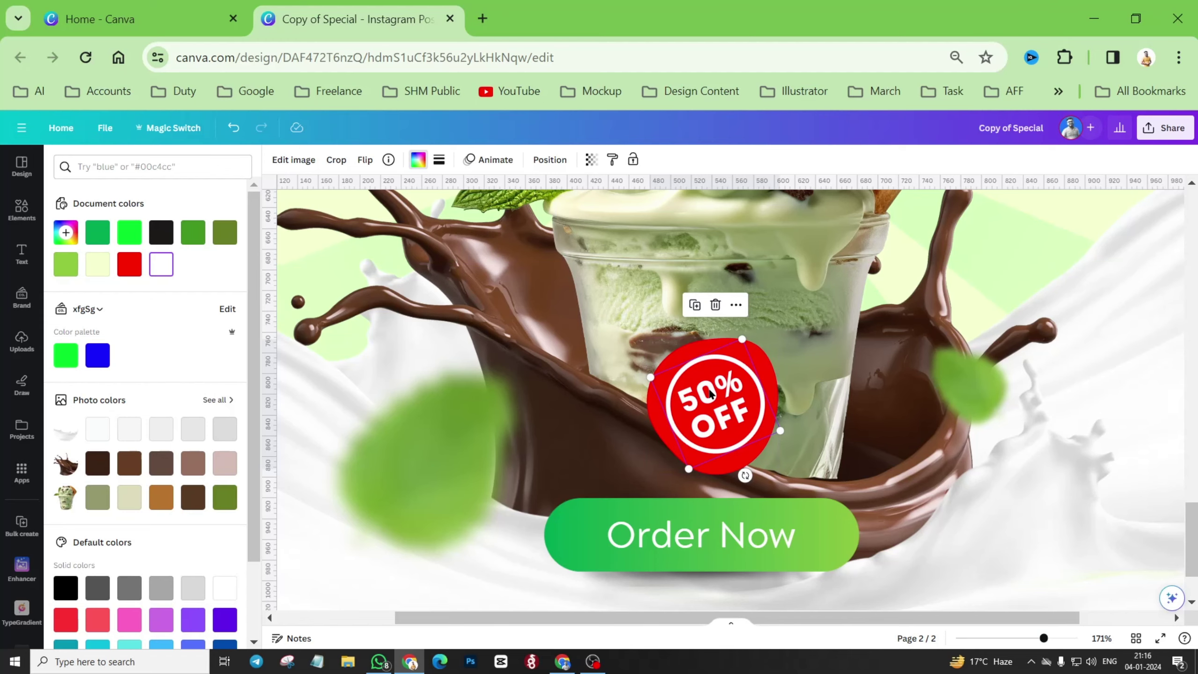
{"action": "scroll", "coordinate": [712, 397], "scroll_direction": "down", "scroll_amount": 5}
{"action": "scroll", "coordinate": [709, 393], "scroll_direction": "down", "scroll_amount": 3}
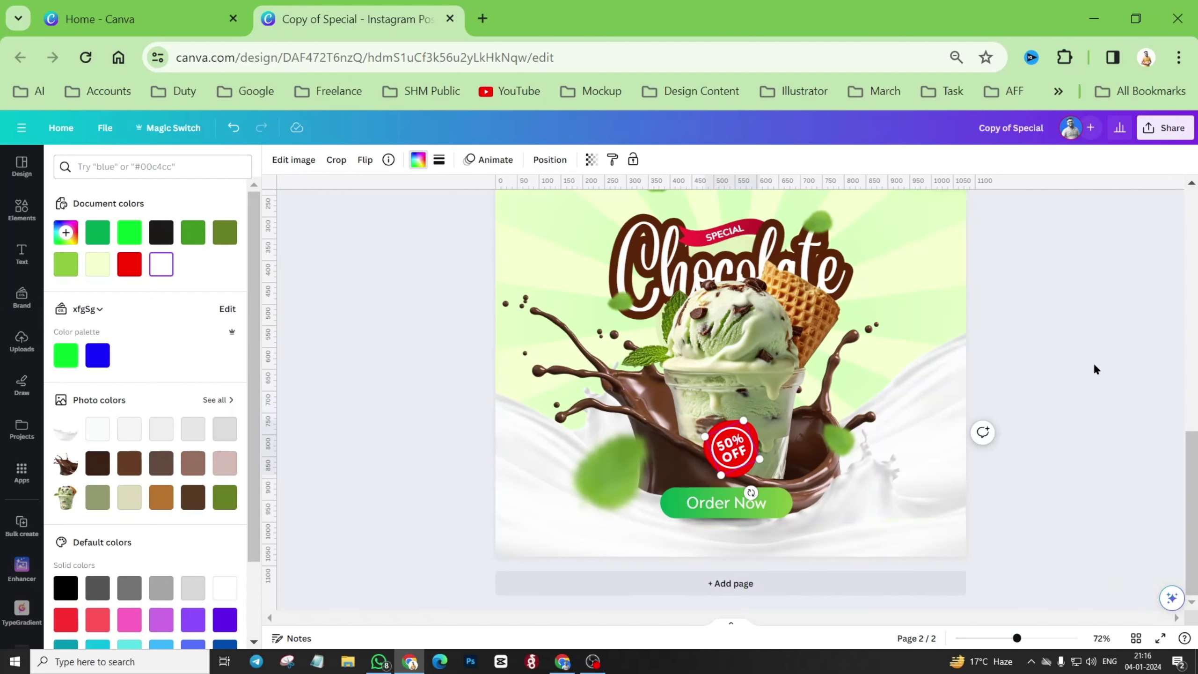
{"action": "key", "text": "Escape"}
{"action": "key", "text": "Escape"}
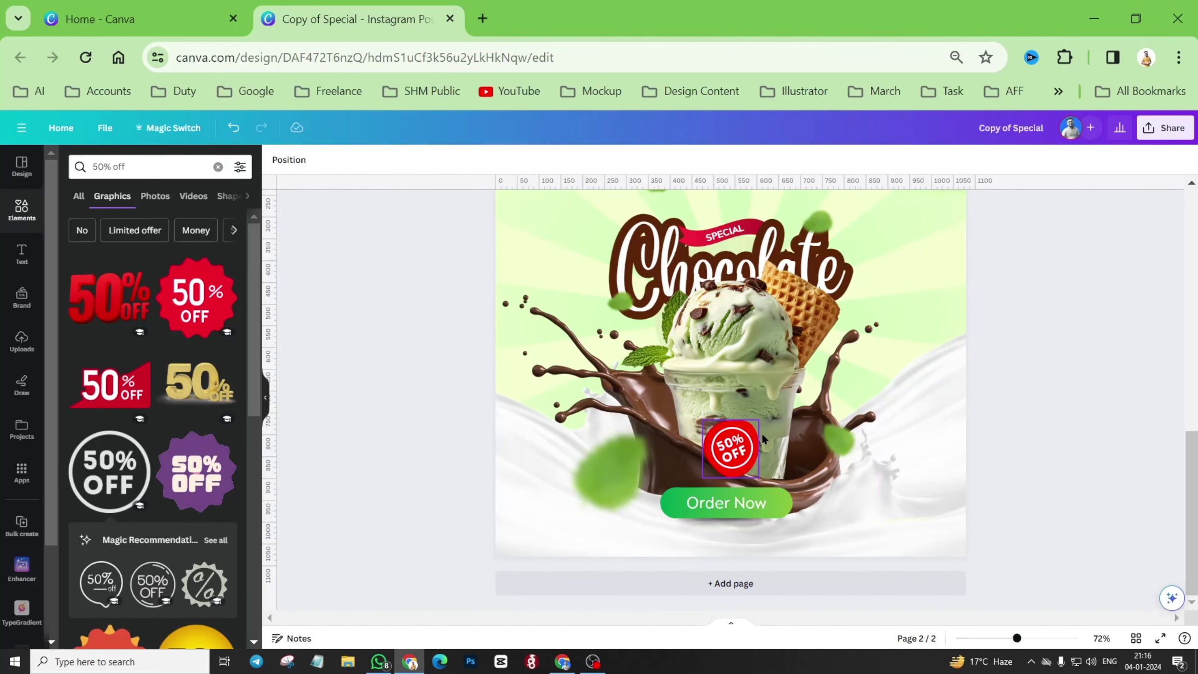
Place a copy of the Order Now text near page 2's lower-left corner and color it the medium green from the document colors.
{"action": "scroll", "coordinate": [764, 441], "scroll_direction": "up", "scroll_amount": 8}
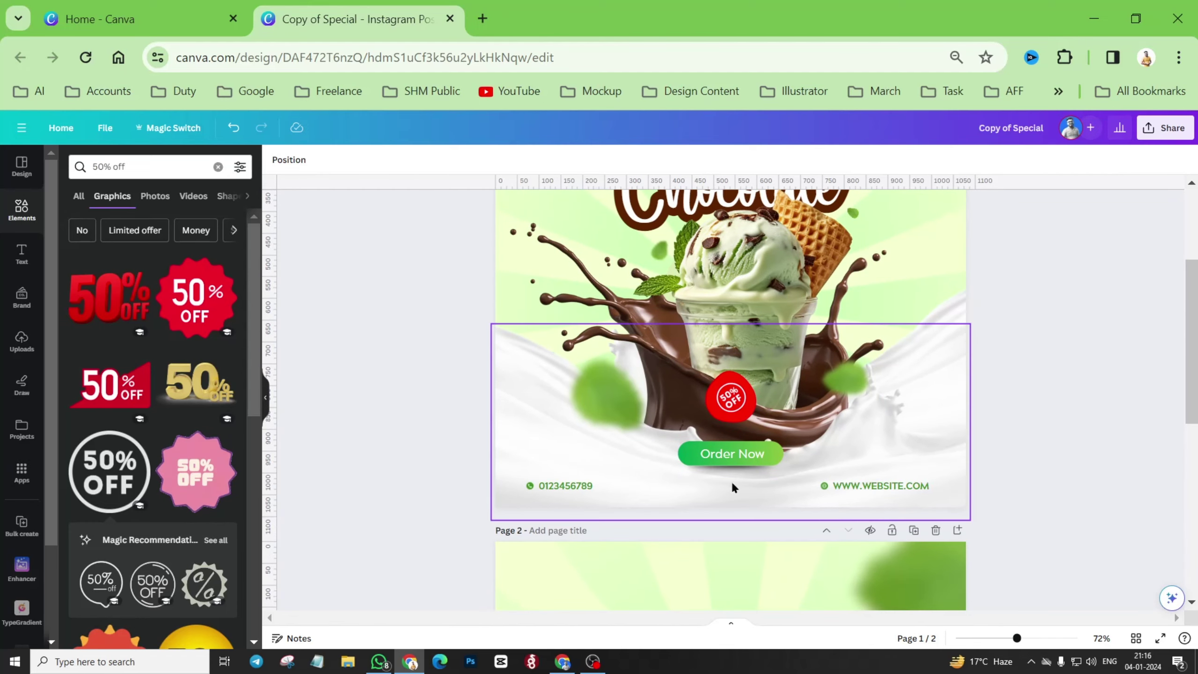
{"action": "scroll", "coordinate": [746, 480], "scroll_direction": "down", "scroll_amount": 3}
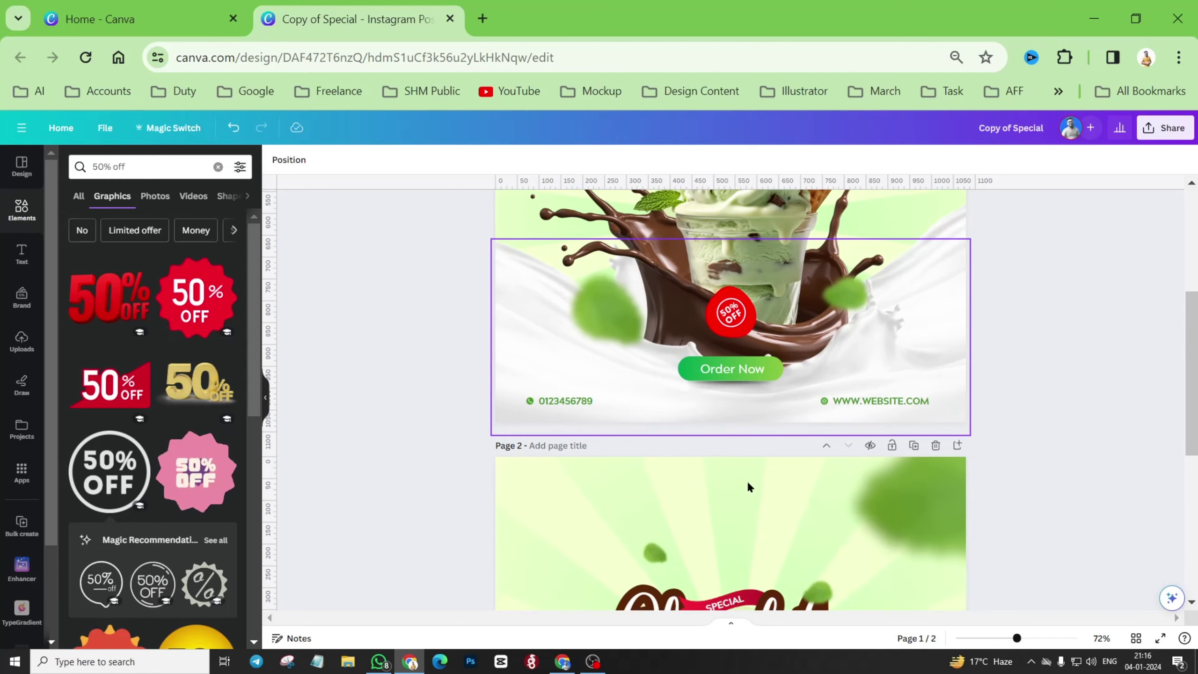
{"action": "scroll", "coordinate": [817, 368], "scroll_direction": "down", "scroll_amount": 4}
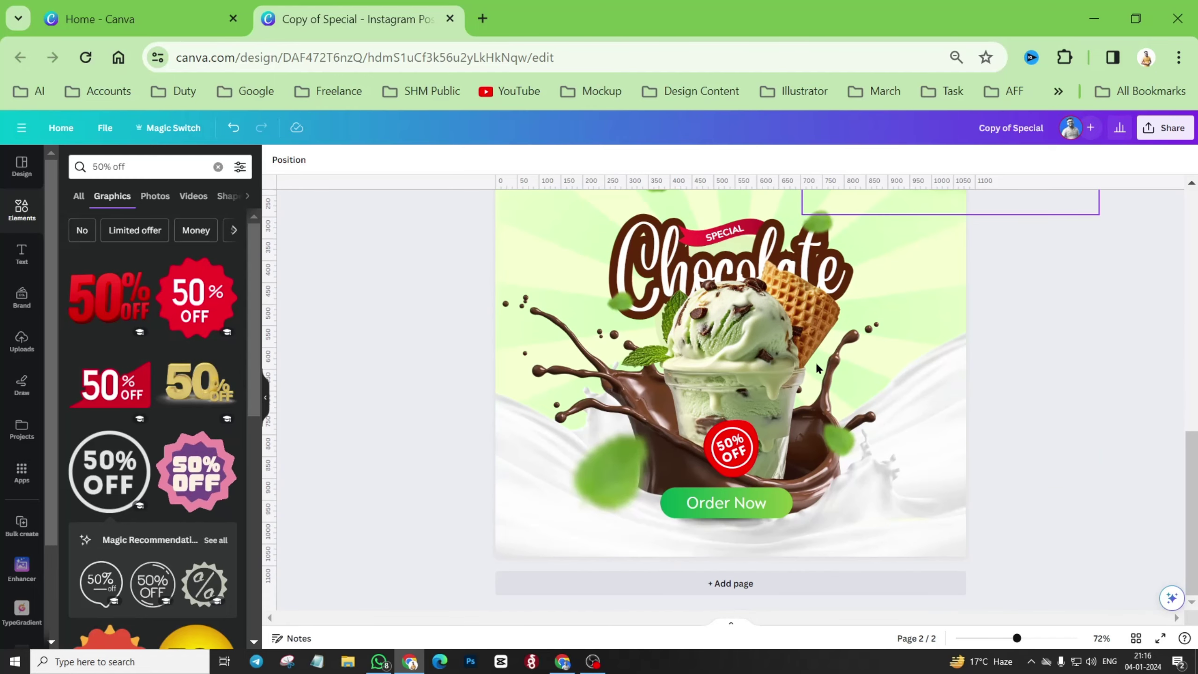
{"action": "left_click", "coordinate": [711, 509]}
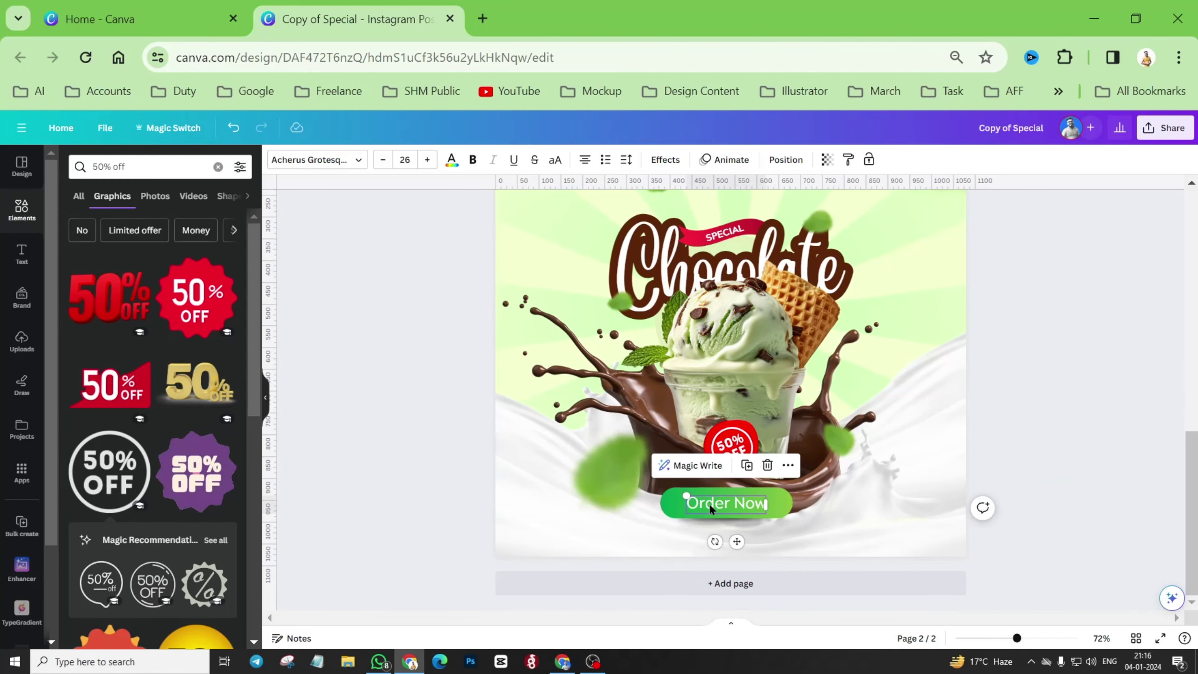
{"action": "left_click_drag", "start_coordinate": [711, 509], "coordinate": [577, 571]}
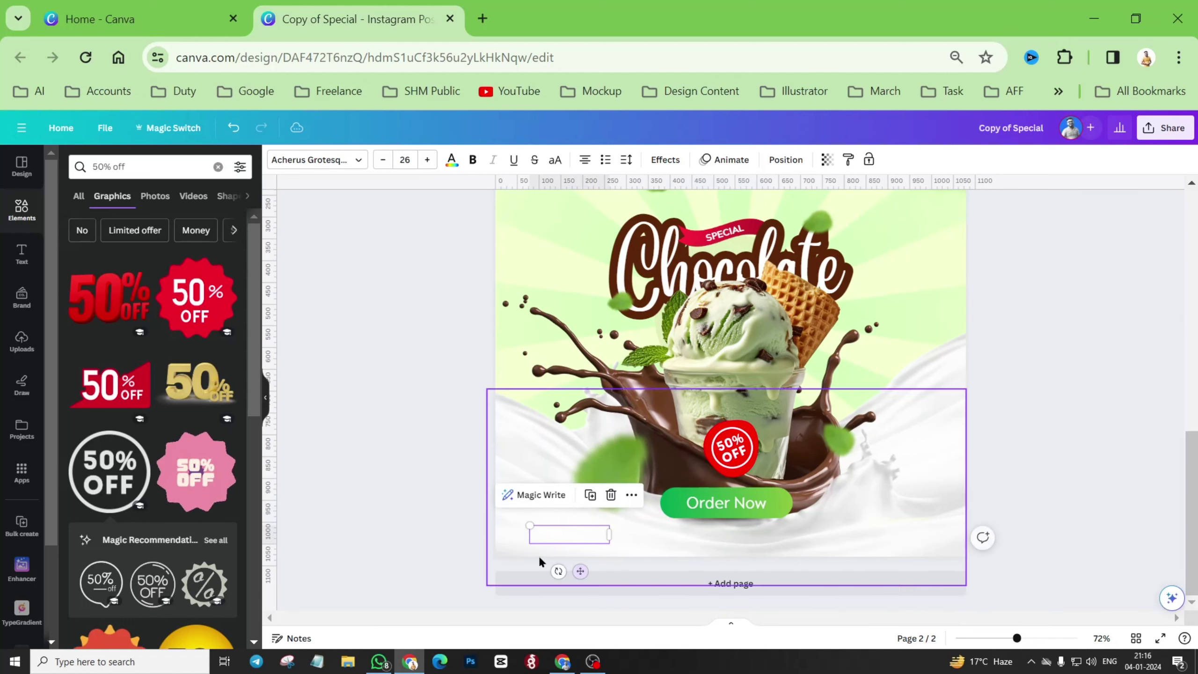
{"action": "left_click", "coordinate": [452, 159]}
{"action": "left_click", "coordinate": [161, 233]}
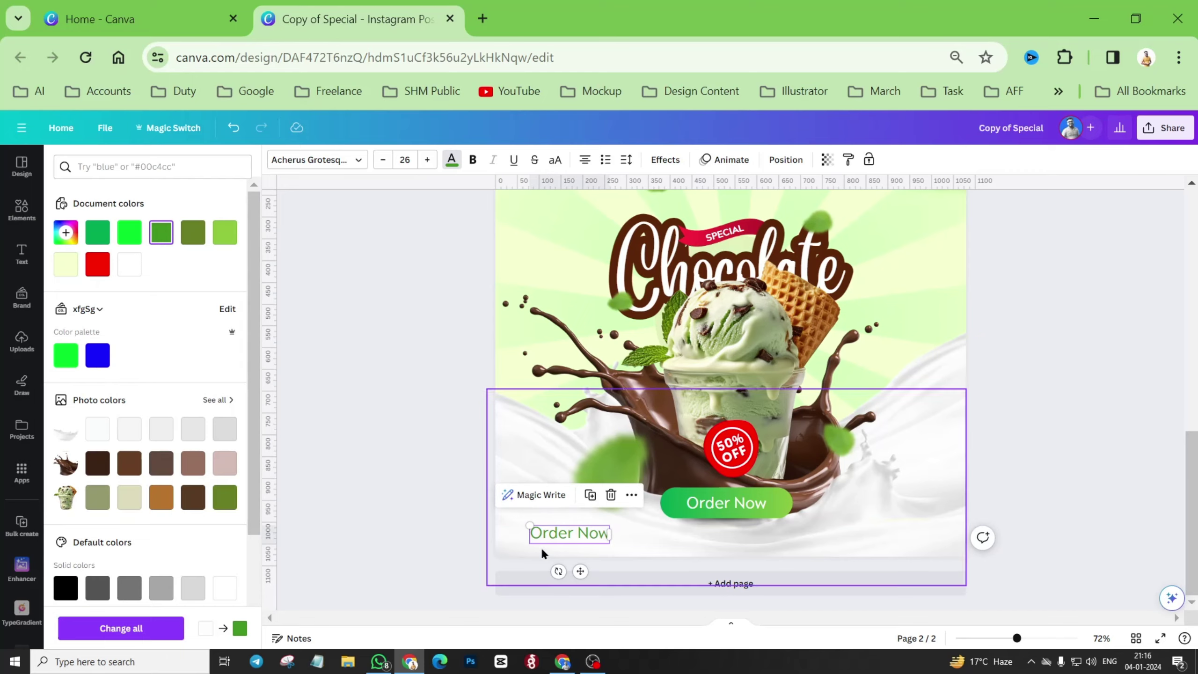
Replace the wording of the green text copy with the placeholder phone number used on page 1.
{"action": "scroll", "coordinate": [541, 553], "scroll_direction": "up", "scroll_amount": 5, "text": "ctrl"}
{"action": "left_click_drag", "start_coordinate": [366, 527], "coordinate": [410, 529]}
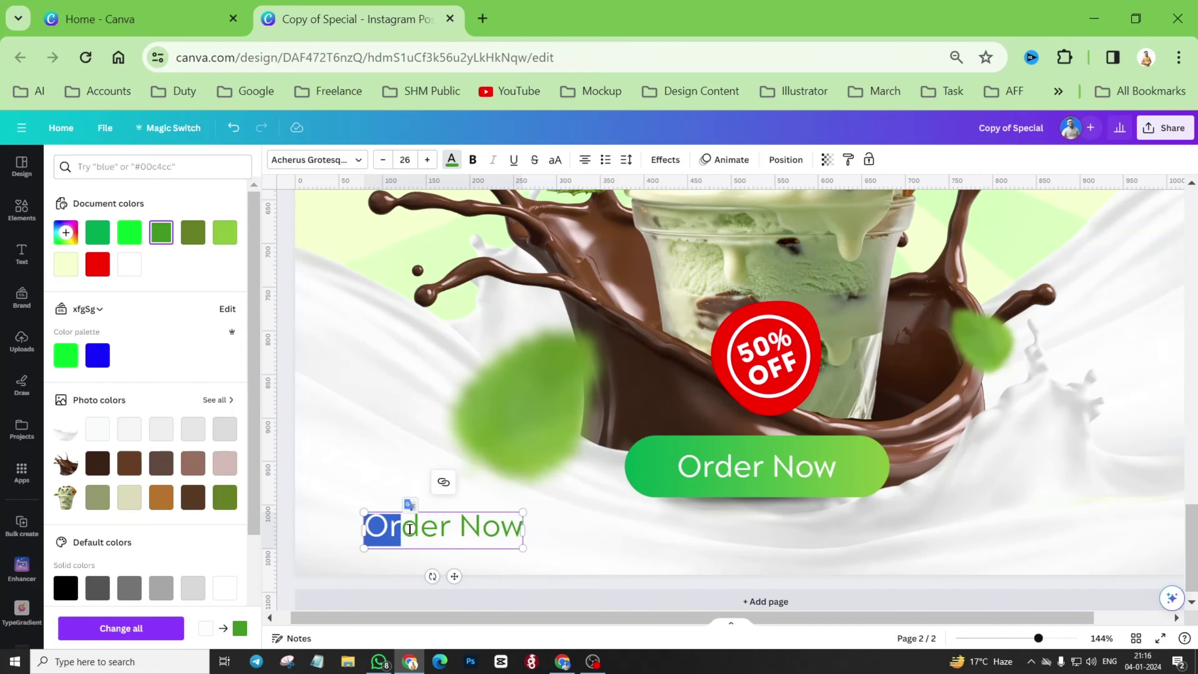
{"action": "left_click", "coordinate": [410, 528]}
{"action": "key", "text": "ctrl+a"}
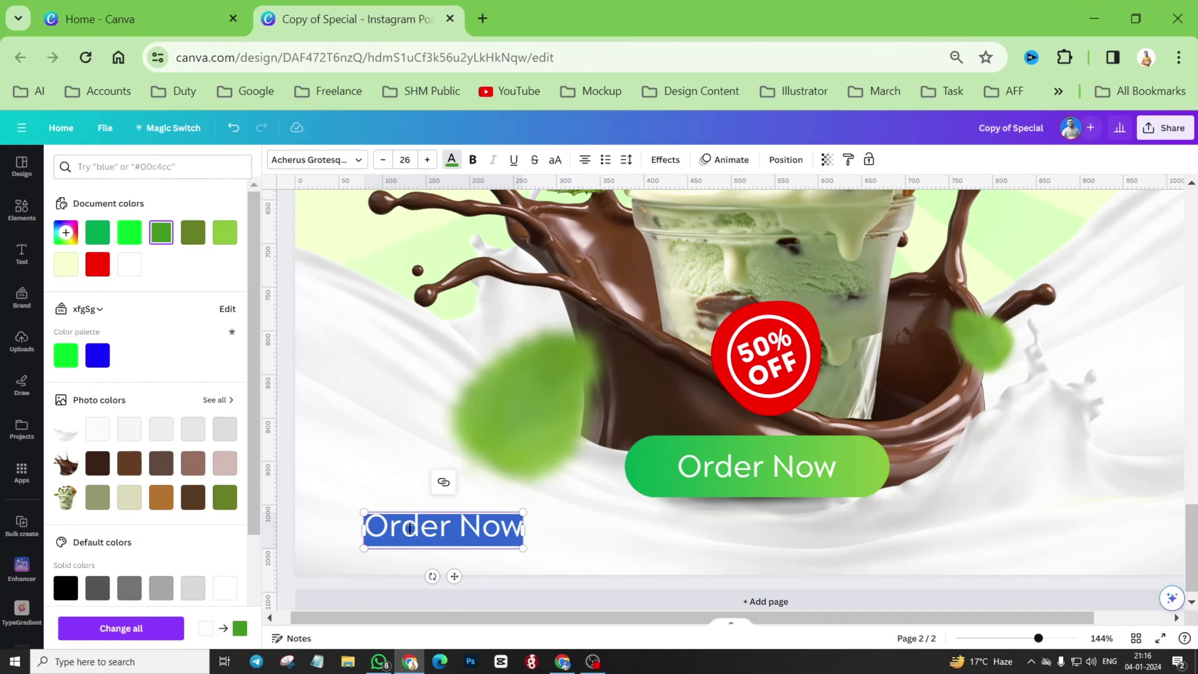
{"action": "type", "text": "012345"}
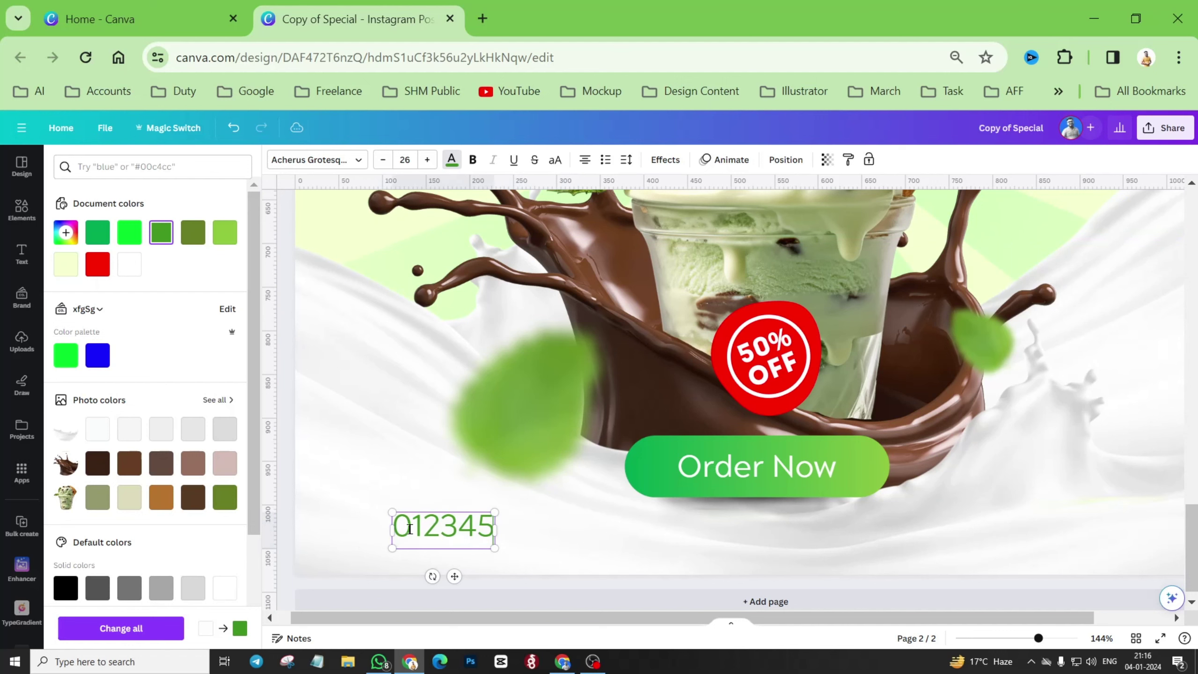
{"action": "type", "text": "6789"}
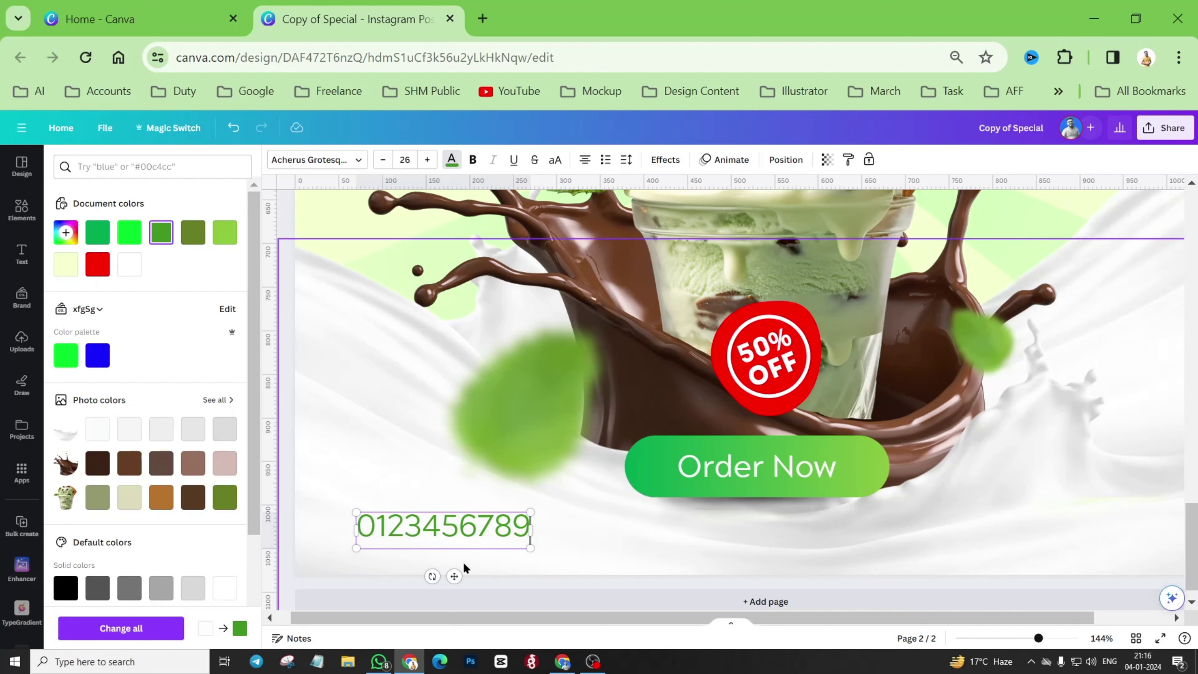
Make the green phone number near page 2's lower-left corner bold and shrink it to font size 19.
{"action": "left_click_drag", "start_coordinate": [423, 619], "coordinate": [410, 622]}
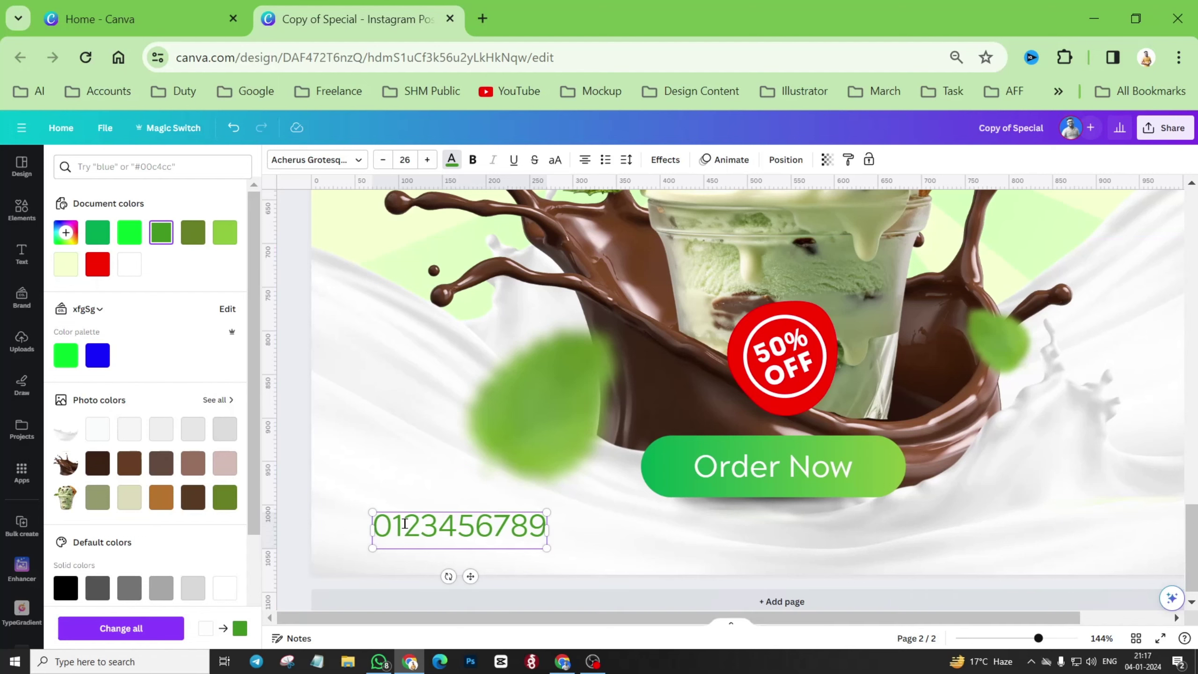
{"action": "key", "text": "Escape"}
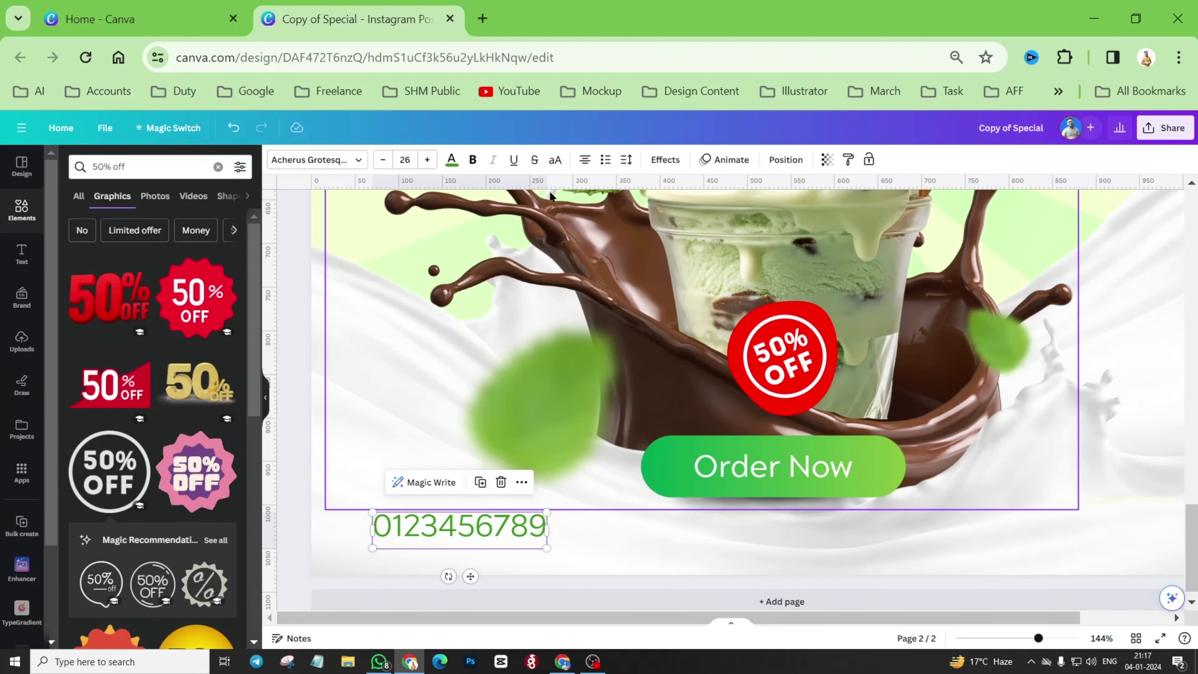
{"action": "left_click", "coordinate": [472, 159]}
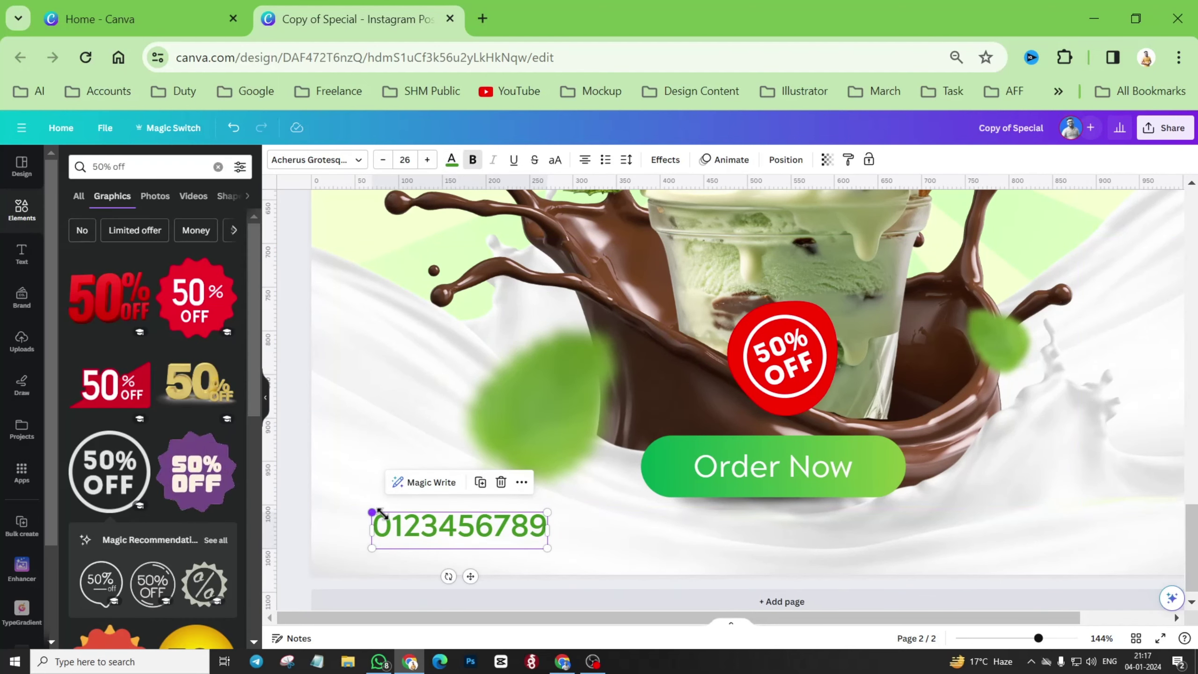
{"action": "left_click_drag", "start_coordinate": [372, 512], "coordinate": [456, 542]}
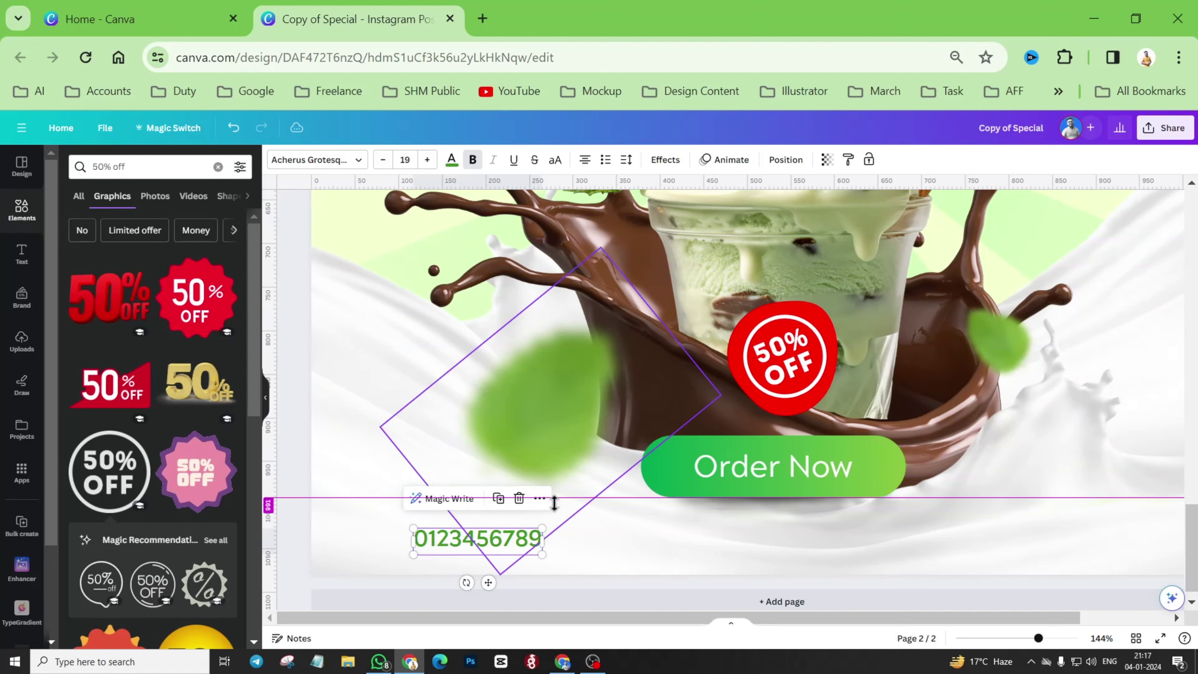
Place a horizontal guide along the upper edge of the phone number's digits, keeping the rulers shown.
{"action": "left_click_drag", "start_coordinate": [554, 502], "coordinate": [557, 528]}
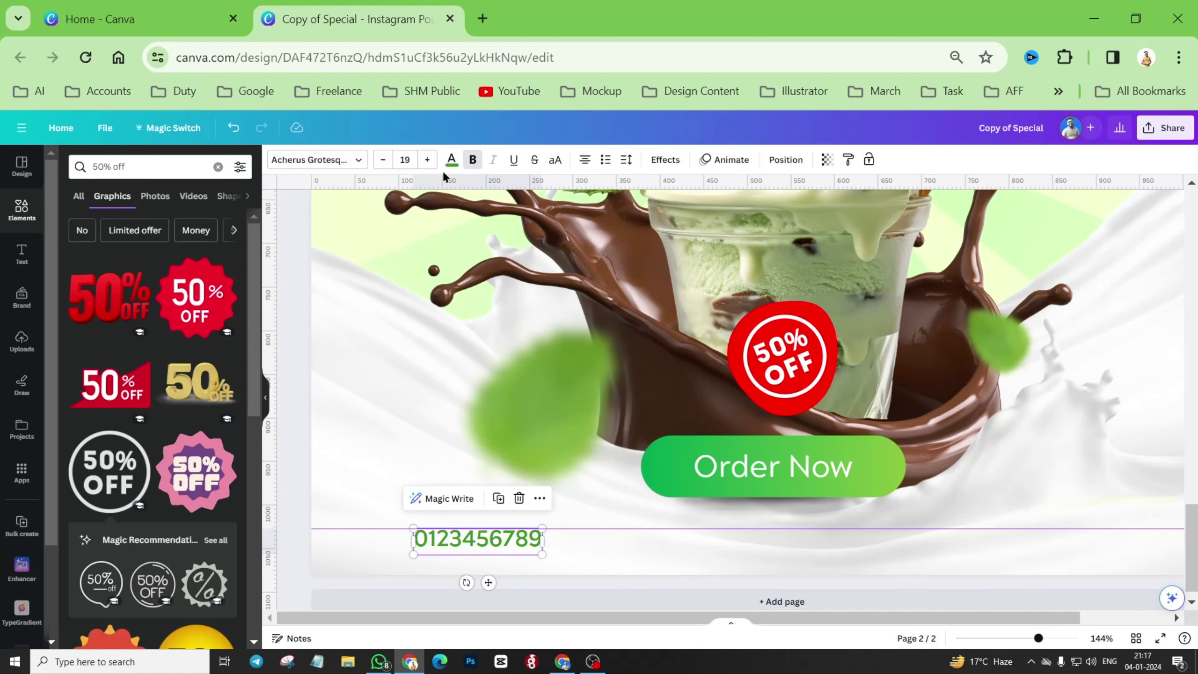
{"action": "key", "text": "shift+r"}
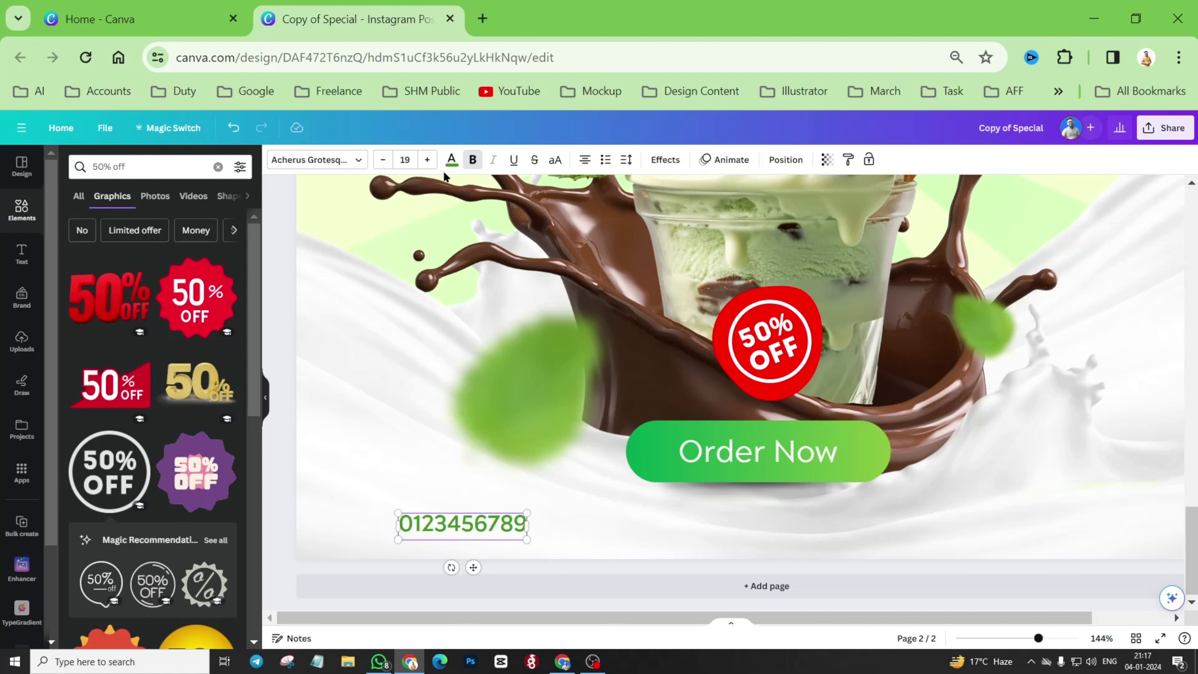
{"action": "key", "text": "shift+r"}
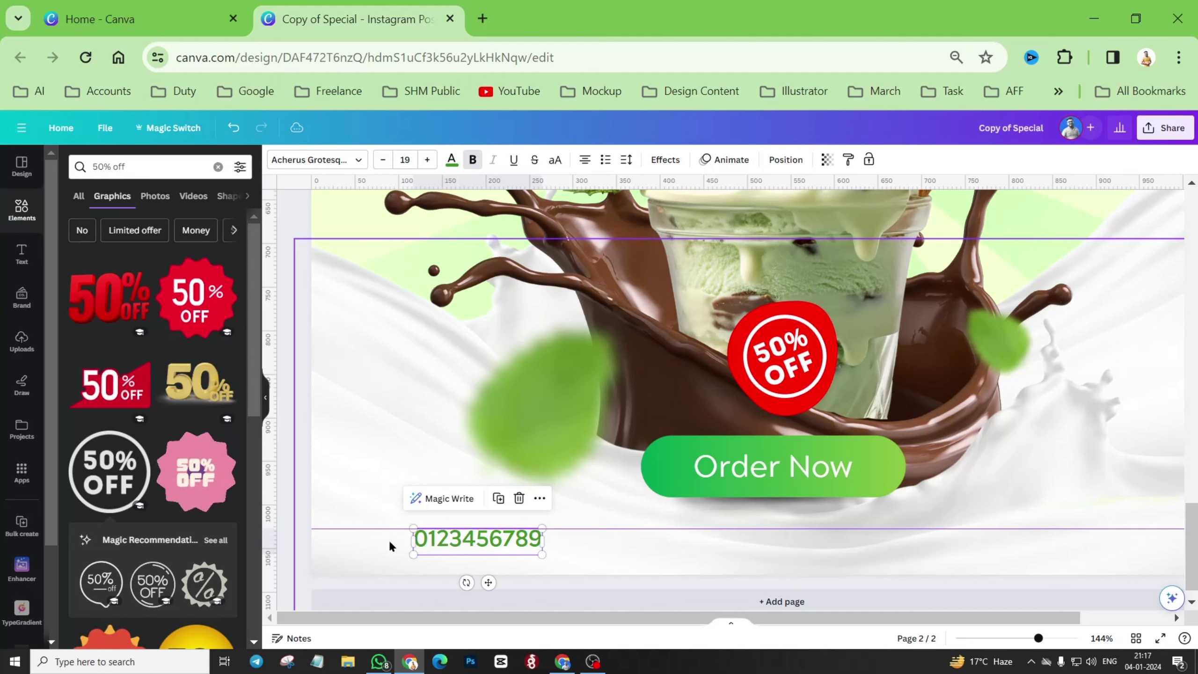
Search the elements for "call", add the green circular phone icon, and scale it down to sit just left of the phone number.
{"action": "left_click", "coordinate": [217, 167]}
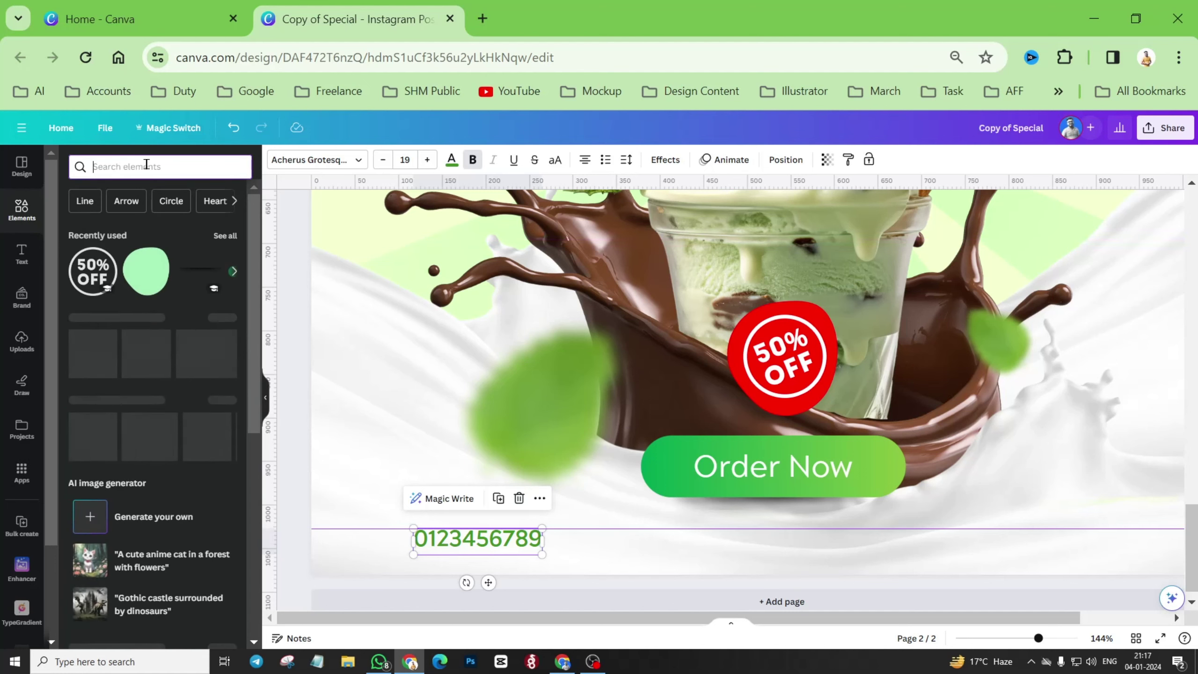
{"action": "type", "text": "call"}
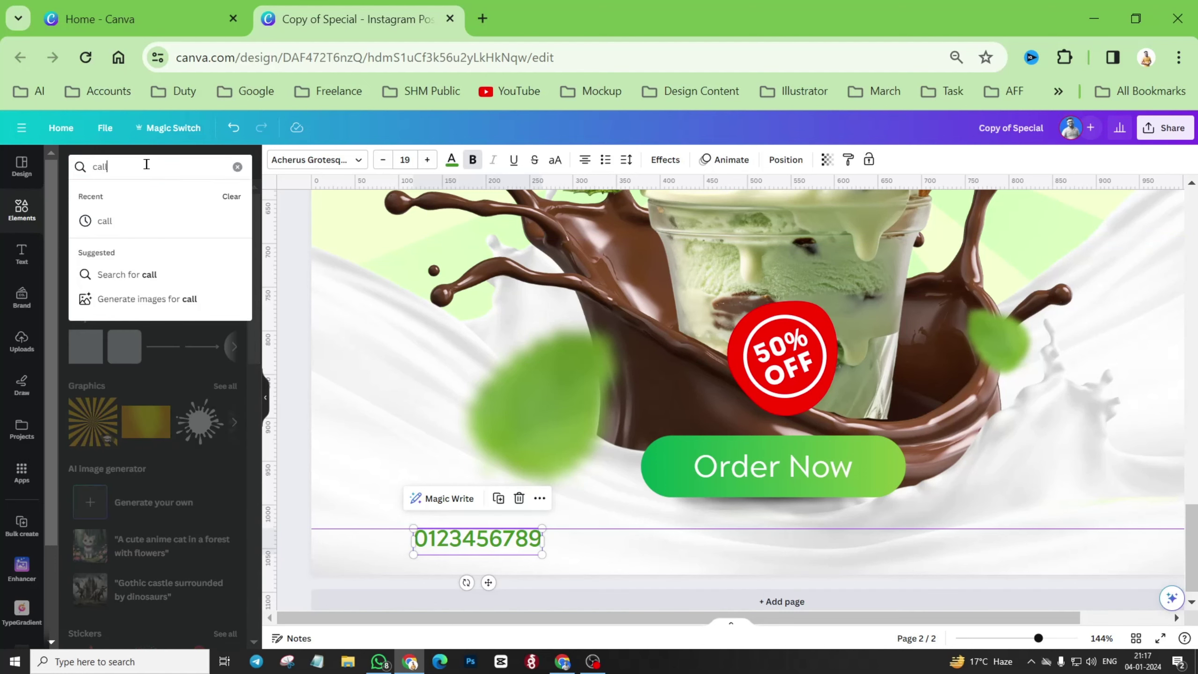
{"action": "key", "text": "Return"}
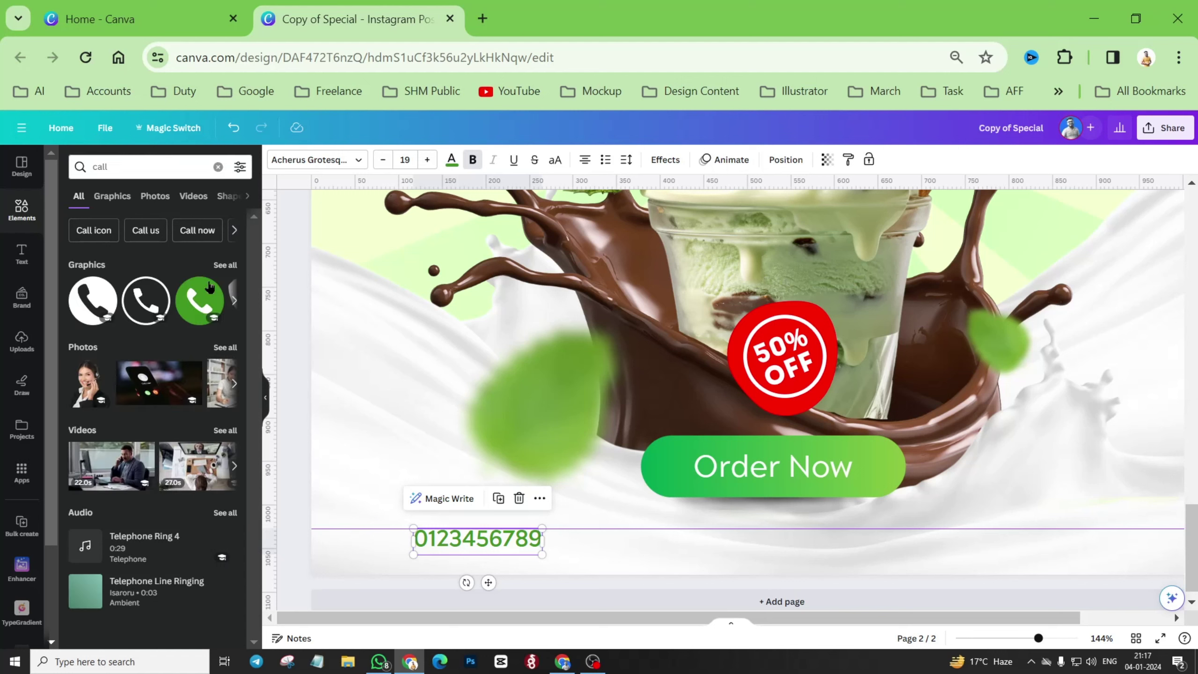
{"action": "left_click", "coordinate": [196, 300]}
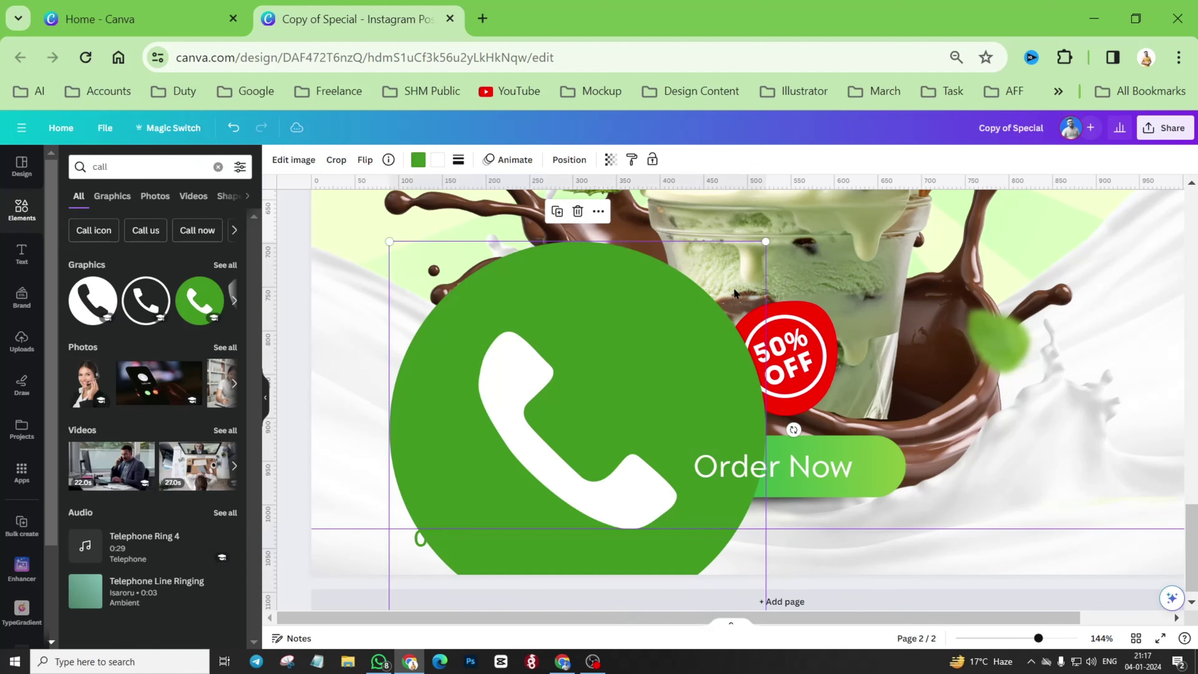
{"action": "left_click_drag", "start_coordinate": [767, 242], "coordinate": [431, 516]}
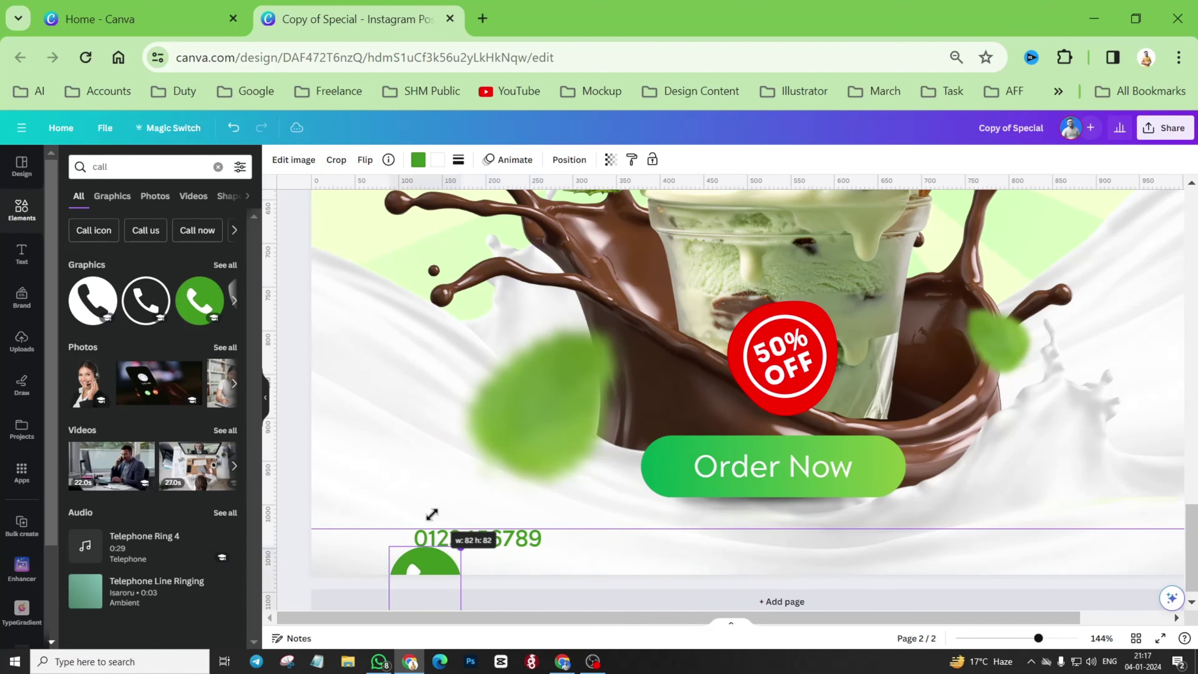
{"action": "left_click_drag", "start_coordinate": [431, 567], "coordinate": [400, 516]}
Add a second horizontal guide at the base of the digits and shrink the phone icon to fit between both guides.
{"action": "scroll", "coordinate": [377, 576], "scroll_direction": "up", "scroll_amount": 5}
{"action": "left_click_drag", "start_coordinate": [554, 185], "coordinate": [800, 478]}
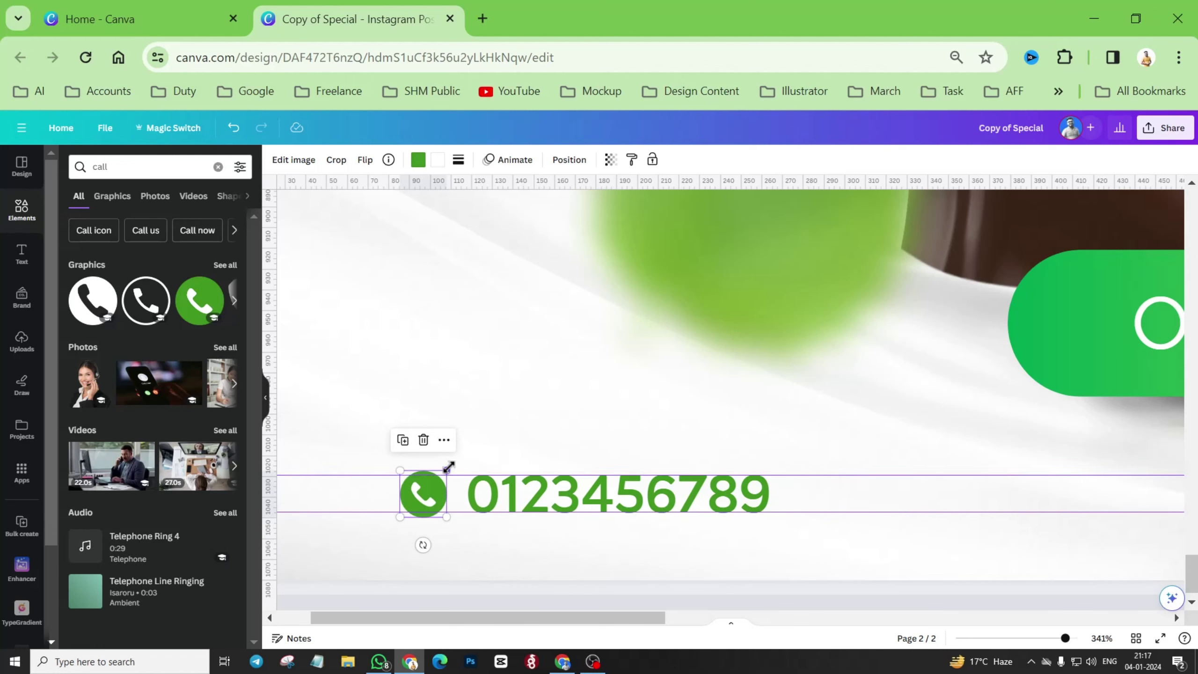
{"action": "left_click_drag", "start_coordinate": [448, 467], "coordinate": [442, 474]}
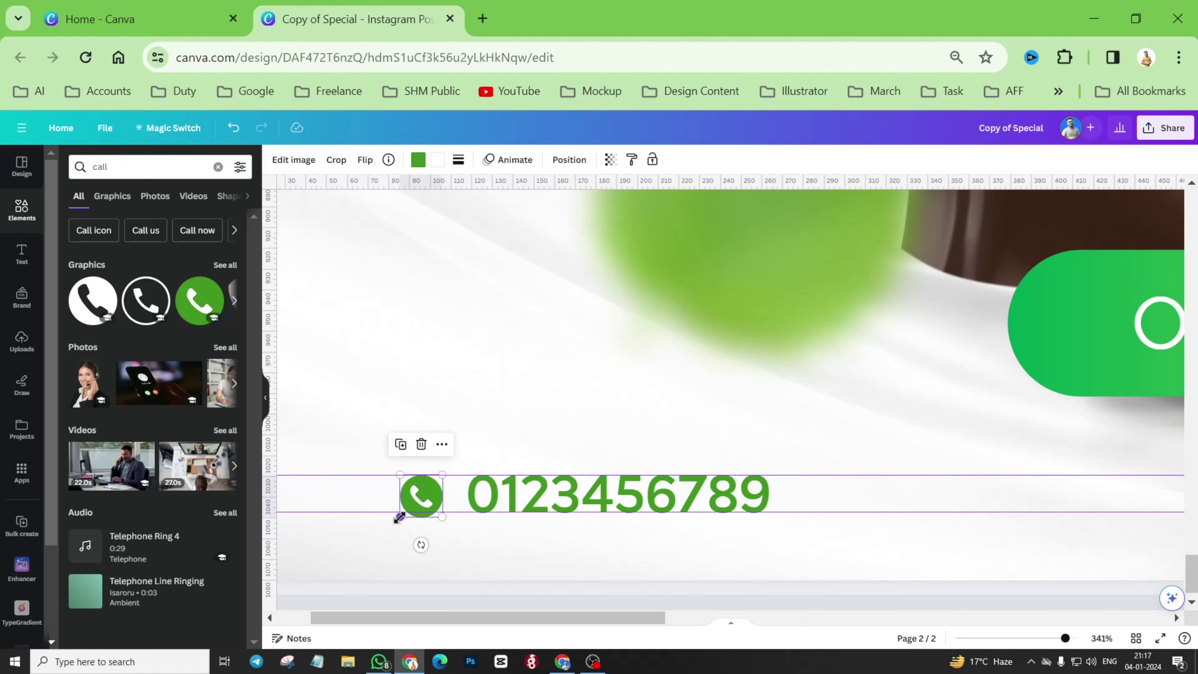
{"action": "left_click_drag", "start_coordinate": [400, 517], "coordinate": [406, 512]}
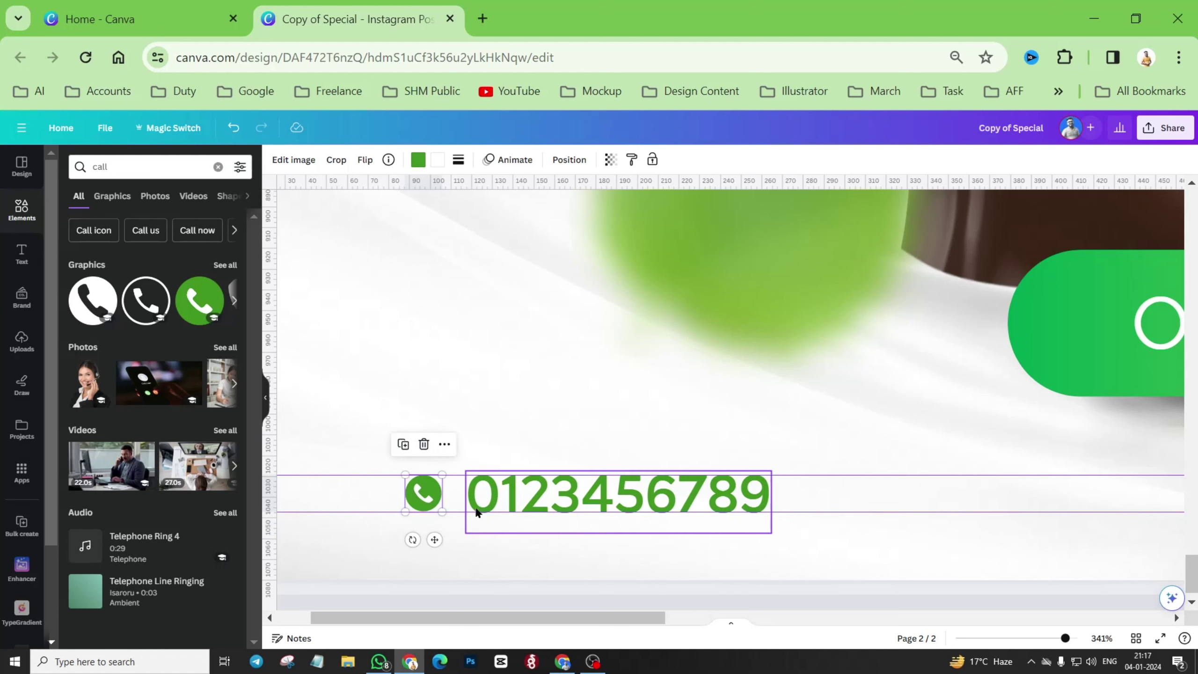
Duplicate the phone number text and place the copy near page 2's lower-right corner, level with the original.
{"action": "left_click", "coordinate": [493, 508]}
{"action": "scroll", "coordinate": [493, 508], "scroll_direction": "down", "scroll_amount": 5}
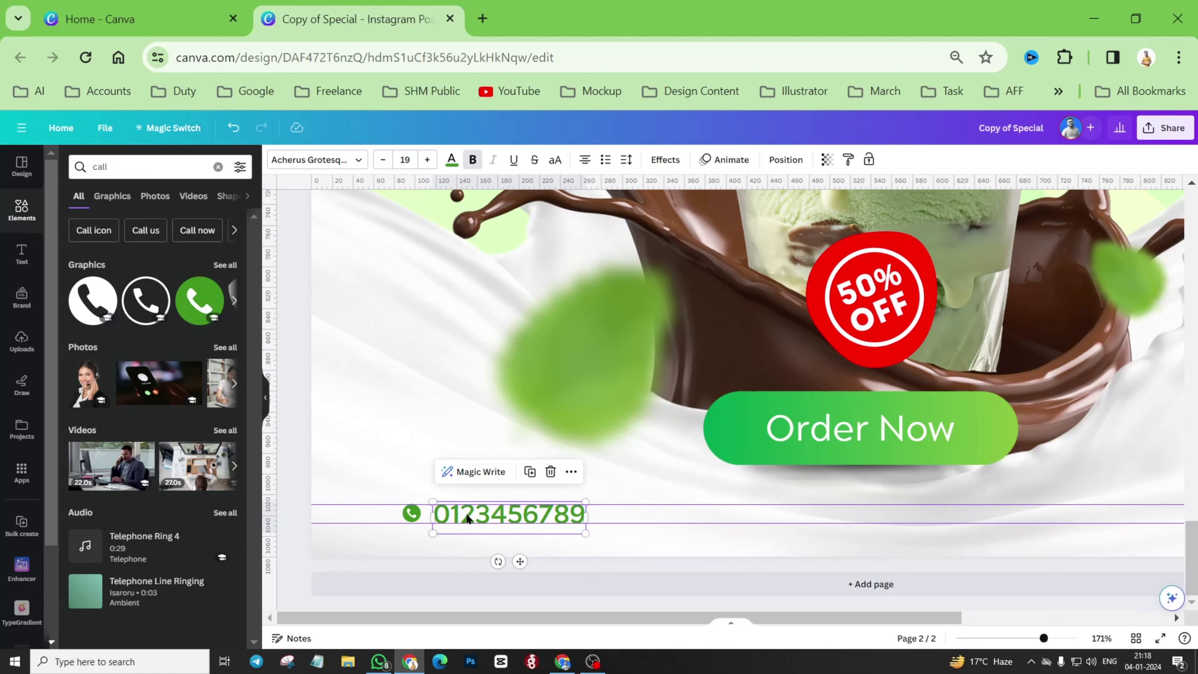
{"action": "scroll", "coordinate": [405, 454], "scroll_direction": "down", "scroll_amount": 4}
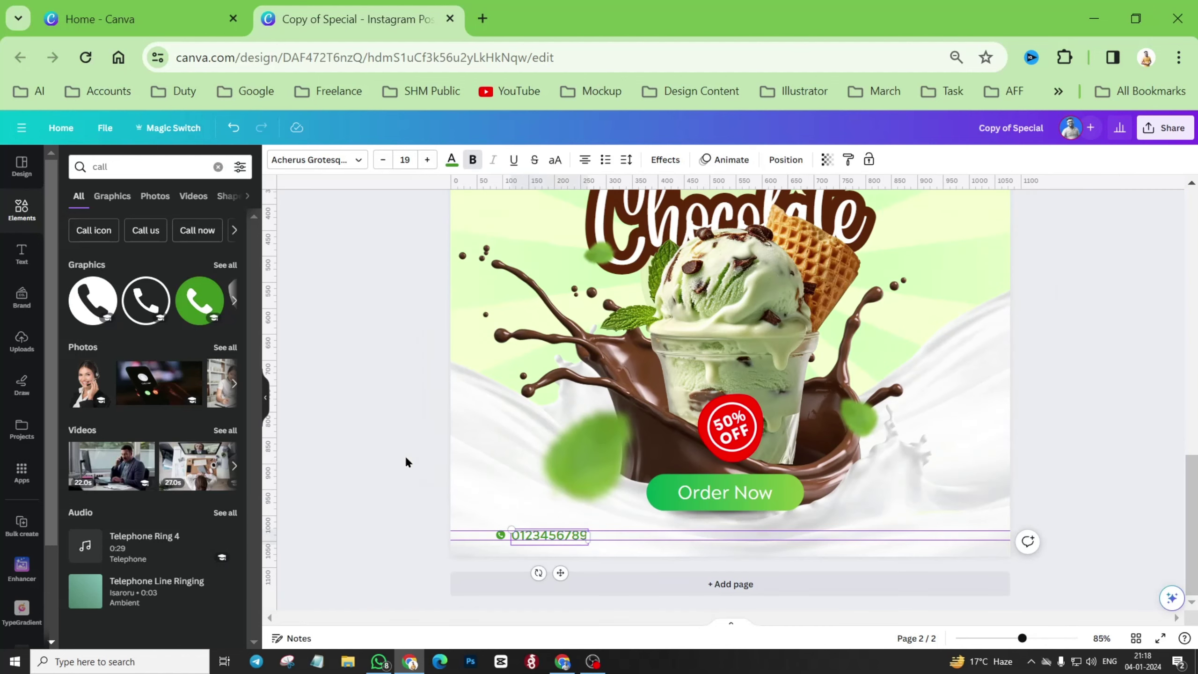
{"action": "left_click", "coordinate": [881, 547]}
{"action": "left_click", "coordinate": [877, 547]}
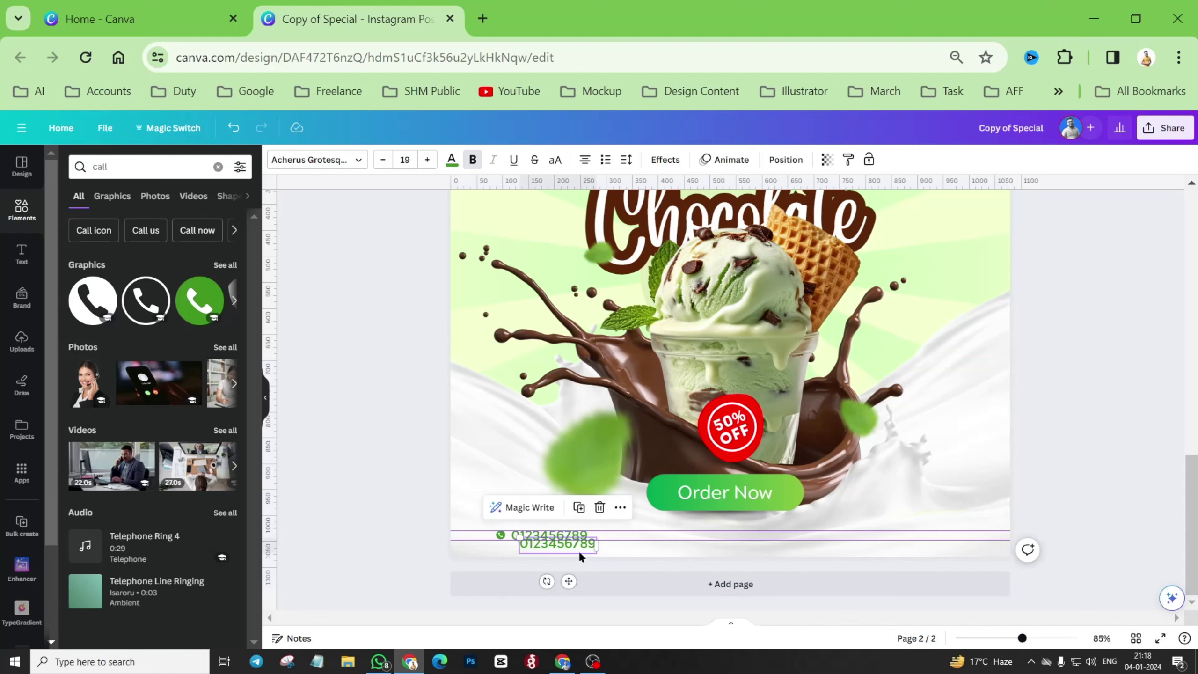
{"action": "left_click_drag", "start_coordinate": [575, 543], "coordinate": [907, 536]}
{"action": "double_click", "coordinate": [907, 535]}
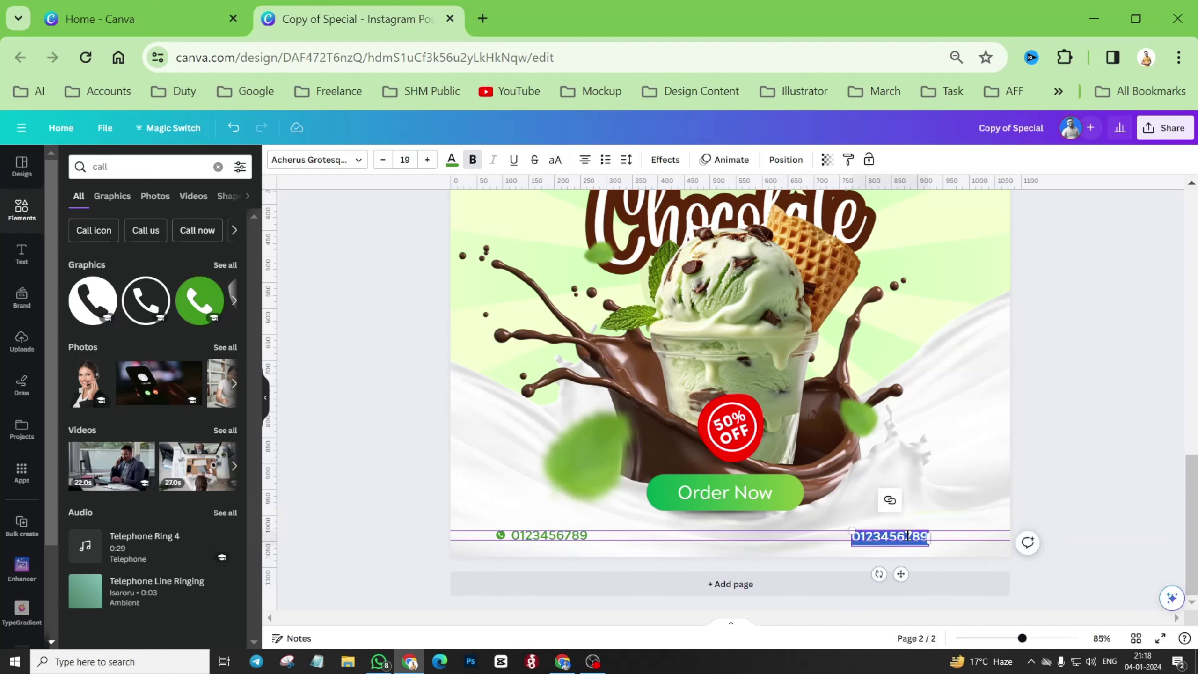
{"action": "type", "text": "www"}
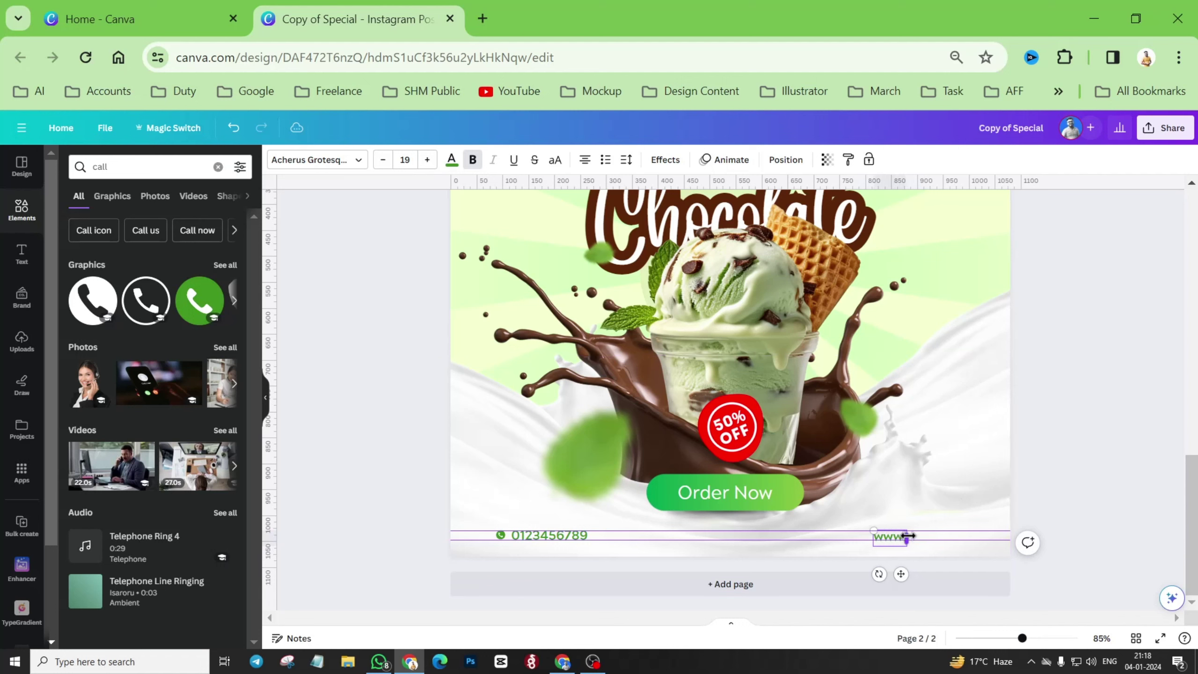
{"action": "type", "text": ".website"}
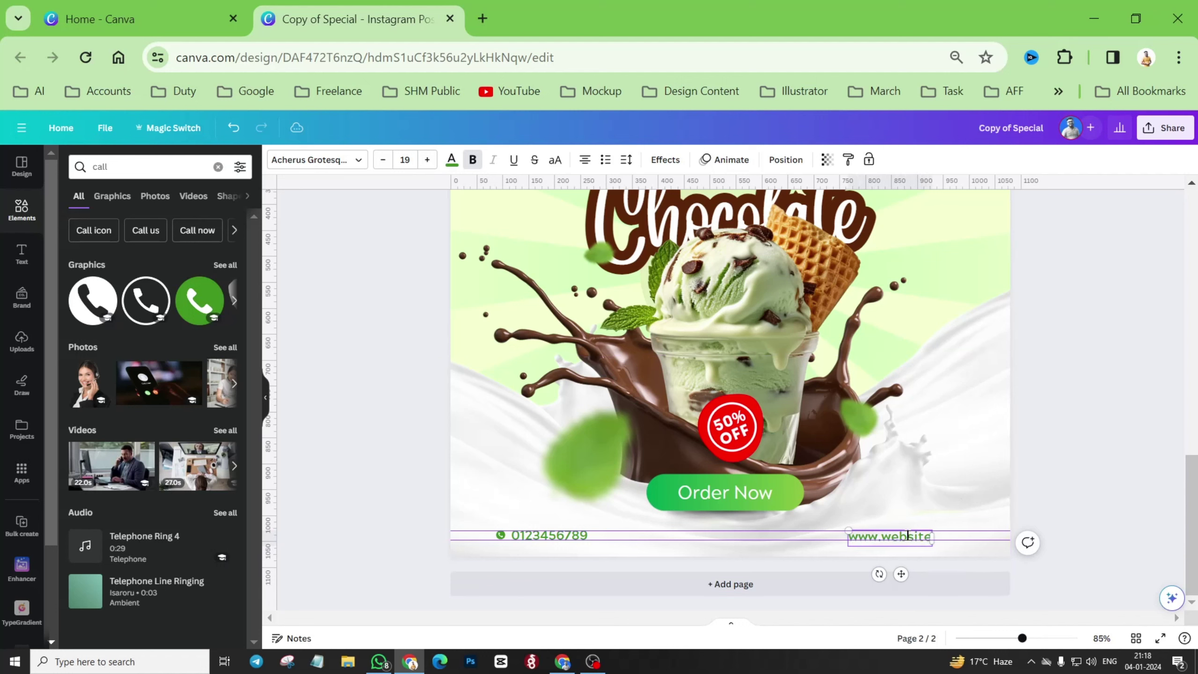
{"action": "type", "text": ".com"}
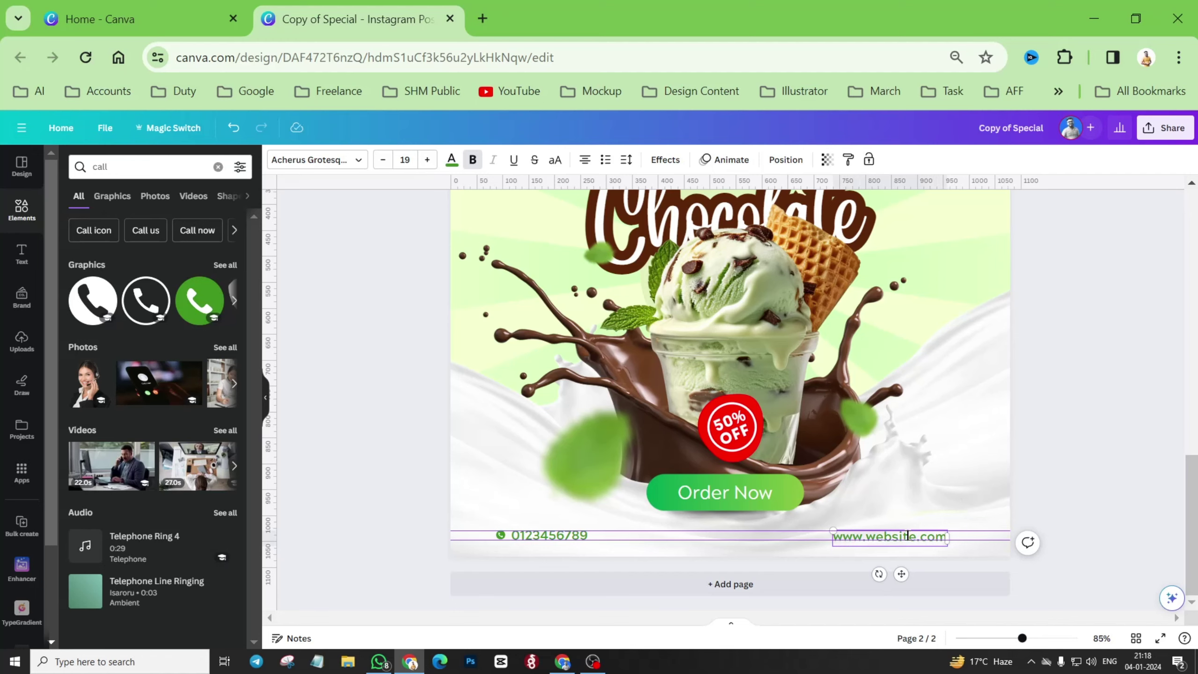
Switch the website text to all capitals and nudge it up to line up with the horizontal guides.
{"action": "scroll", "coordinate": [962, 548], "scroll_direction": "up", "scroll_amount": 5}
{"action": "left_click", "coordinate": [964, 552]}
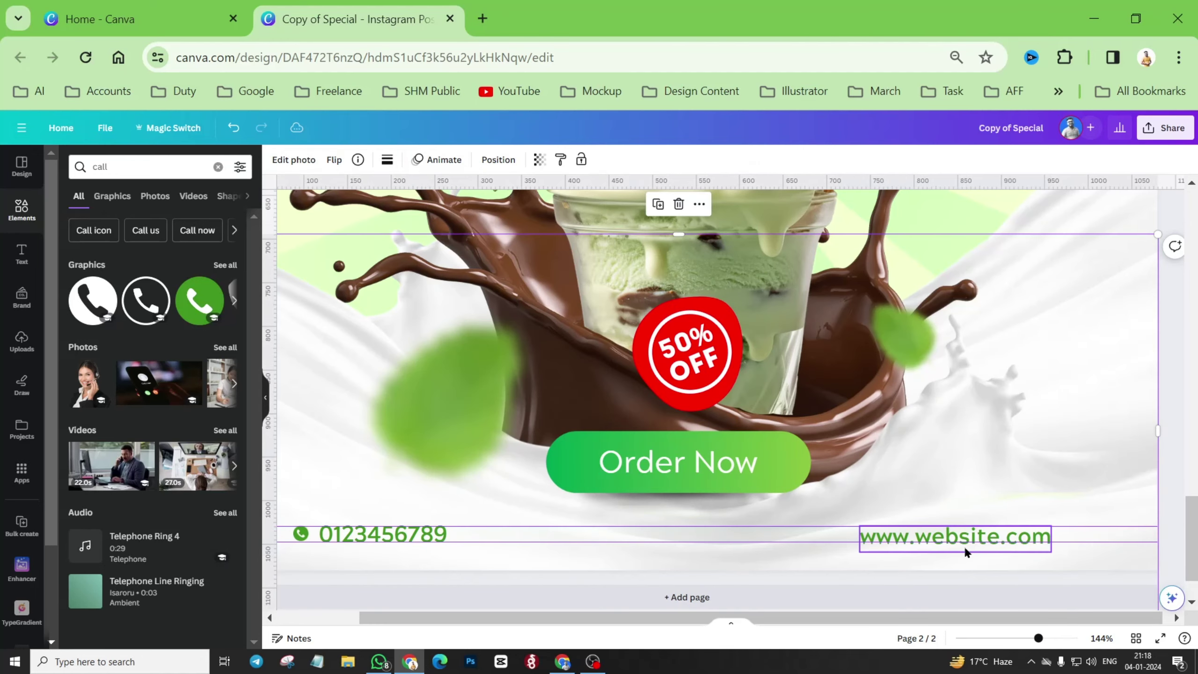
{"action": "left_click", "coordinate": [985, 550]}
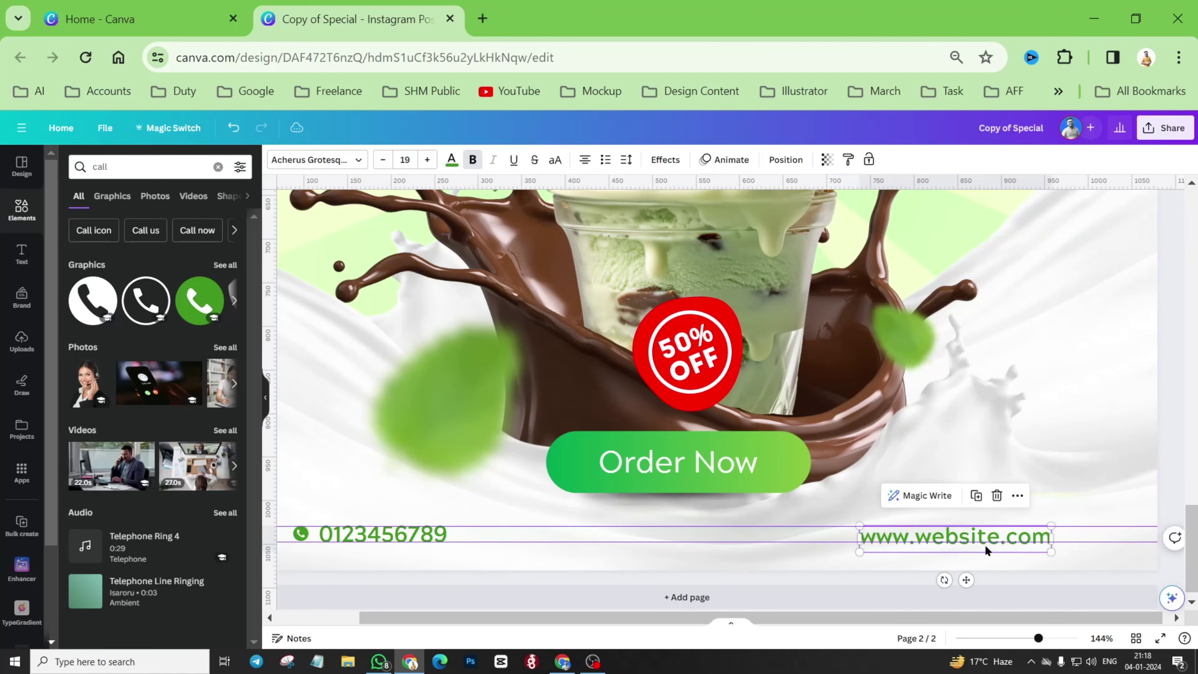
{"action": "left_click", "coordinate": [556, 160]}
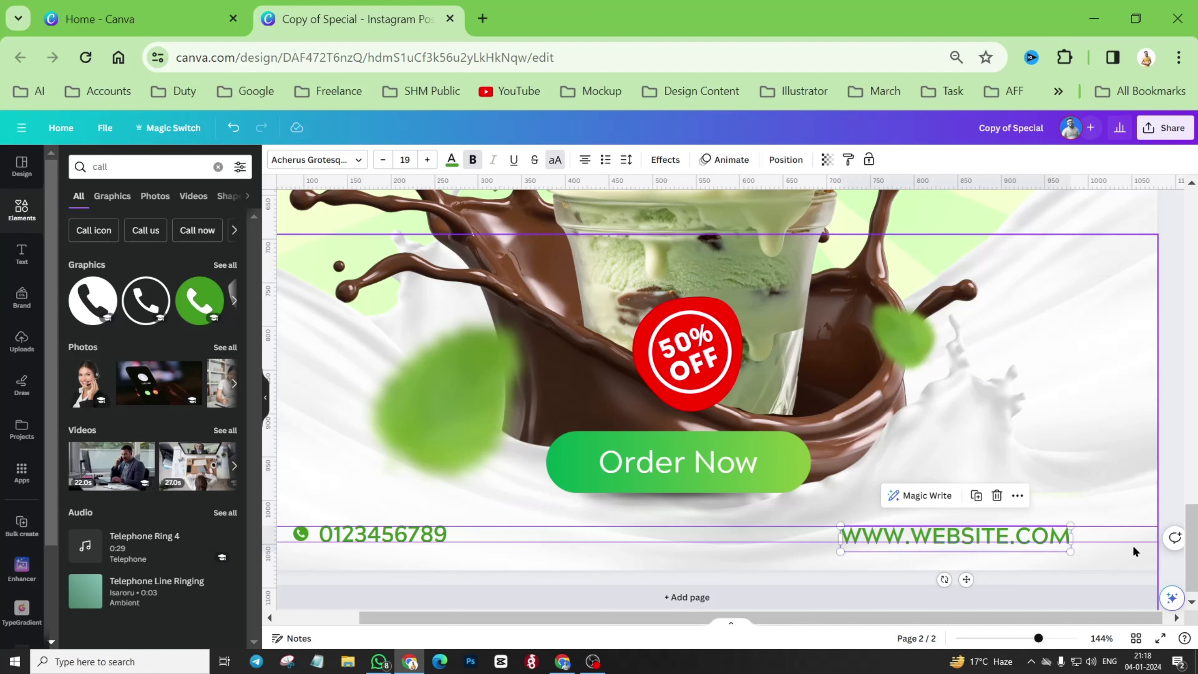
{"action": "left_click", "coordinate": [1127, 560]}
{"action": "left_click", "coordinate": [1040, 541]}
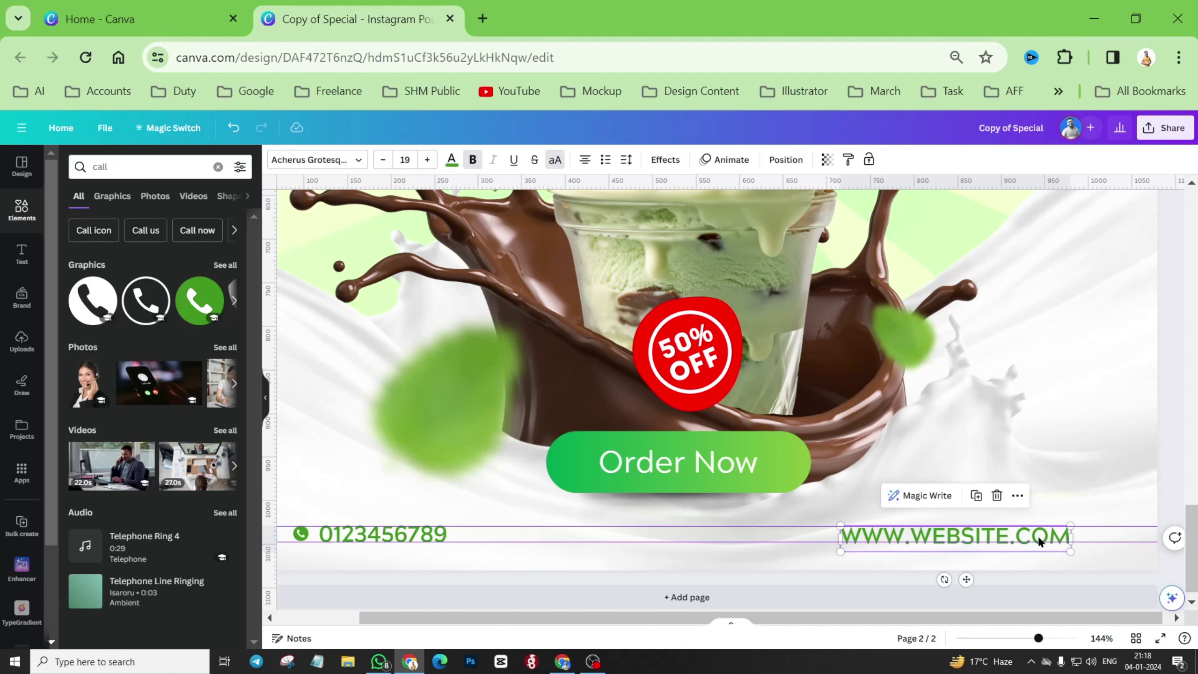
{"action": "left_click", "coordinate": [1040, 541]}
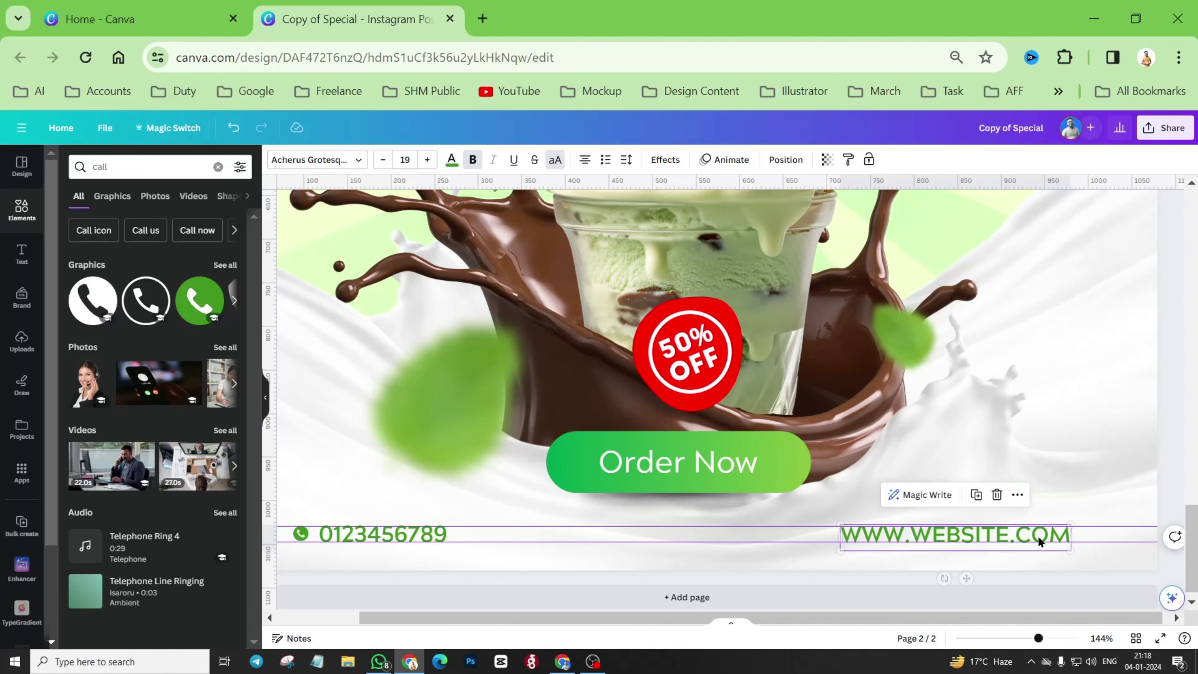
Place one vertical guide at the phone icon's left edge and another at the matching margin near the page's right edge.
{"action": "scroll", "coordinate": [561, 497], "scroll_direction": "down", "scroll_amount": 4}
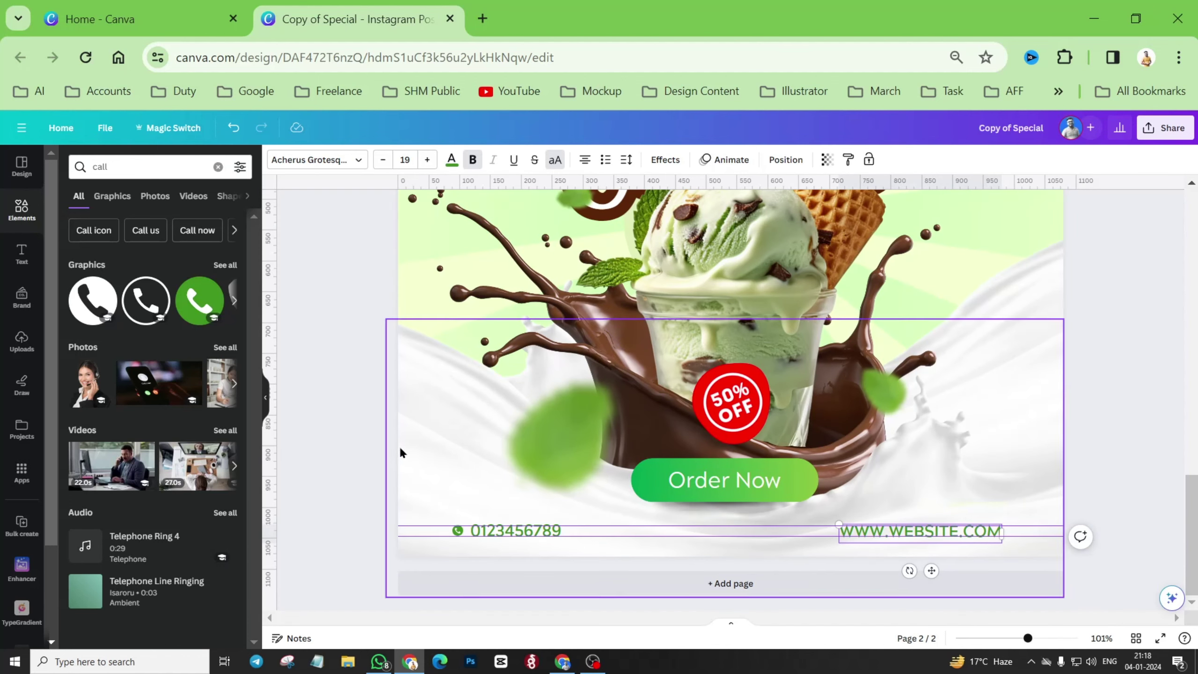
{"action": "left_click_drag", "start_coordinate": [268, 351], "coordinate": [452, 436]}
{"action": "left_click_drag", "start_coordinate": [267, 373], "coordinate": [1009, 474]}
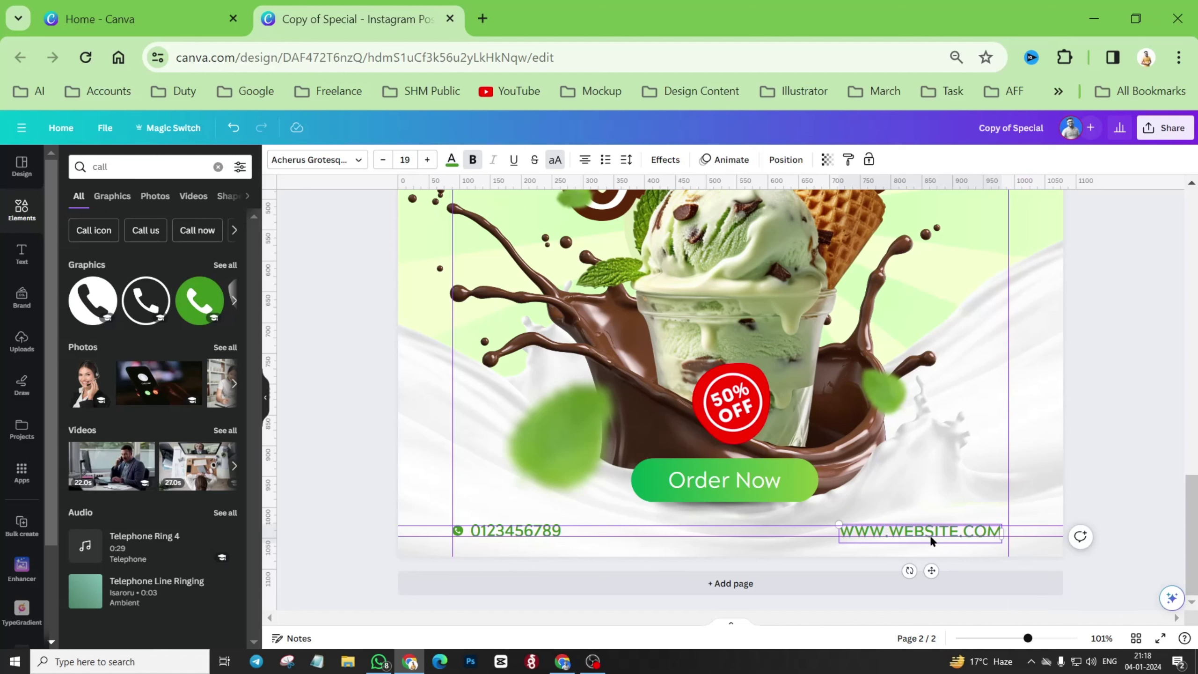
Shift the website text right until its end meets the right-hand vertical guide, keeping it level with the phone number.
{"action": "left_click_drag", "start_coordinate": [955, 524], "coordinate": [954, 535]}
{"action": "left_click", "coordinate": [953, 531]}
{"action": "left_click_drag", "start_coordinate": [844, 524], "coordinate": [844, 524]}
Search the elements for "web" and add the solid circular globe icon to page 2.
{"action": "left_click", "coordinate": [100, 166]}
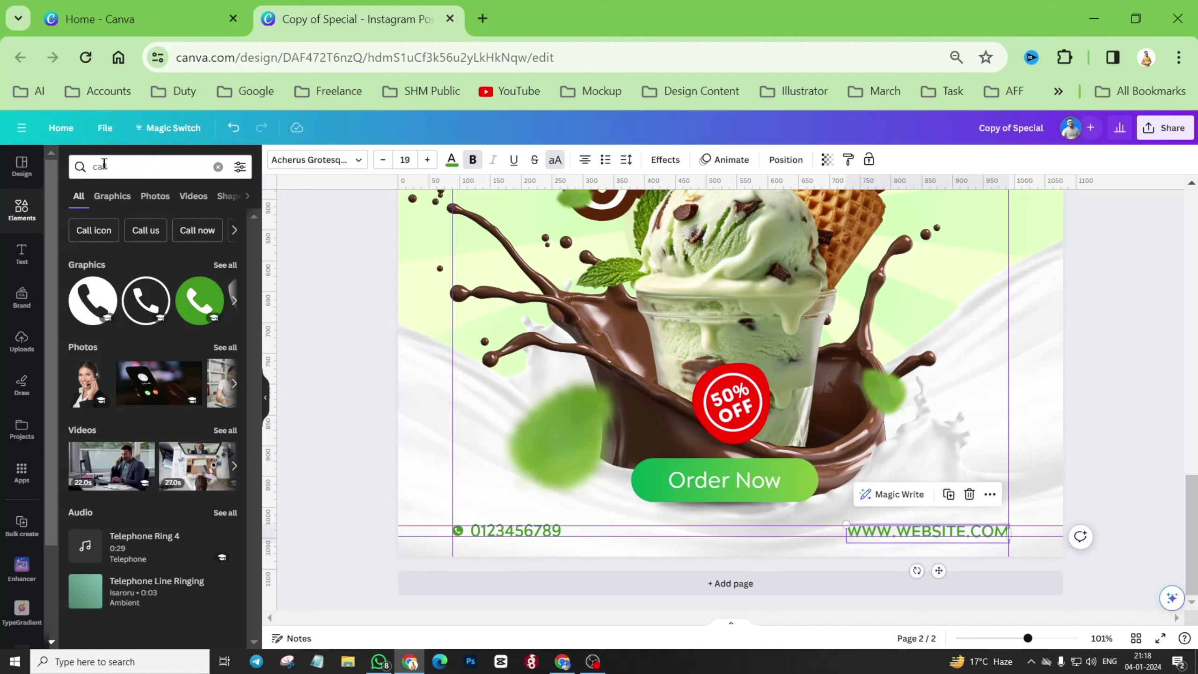
{"action": "type", "text": "web"}
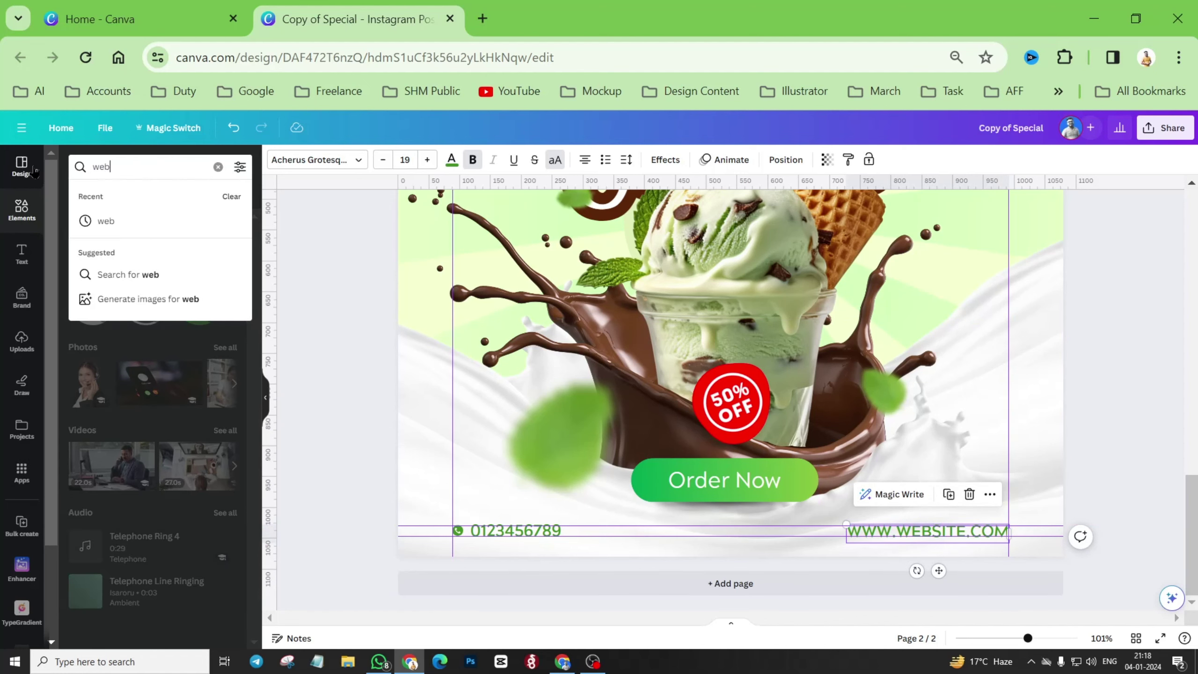
{"action": "key", "text": "Return"}
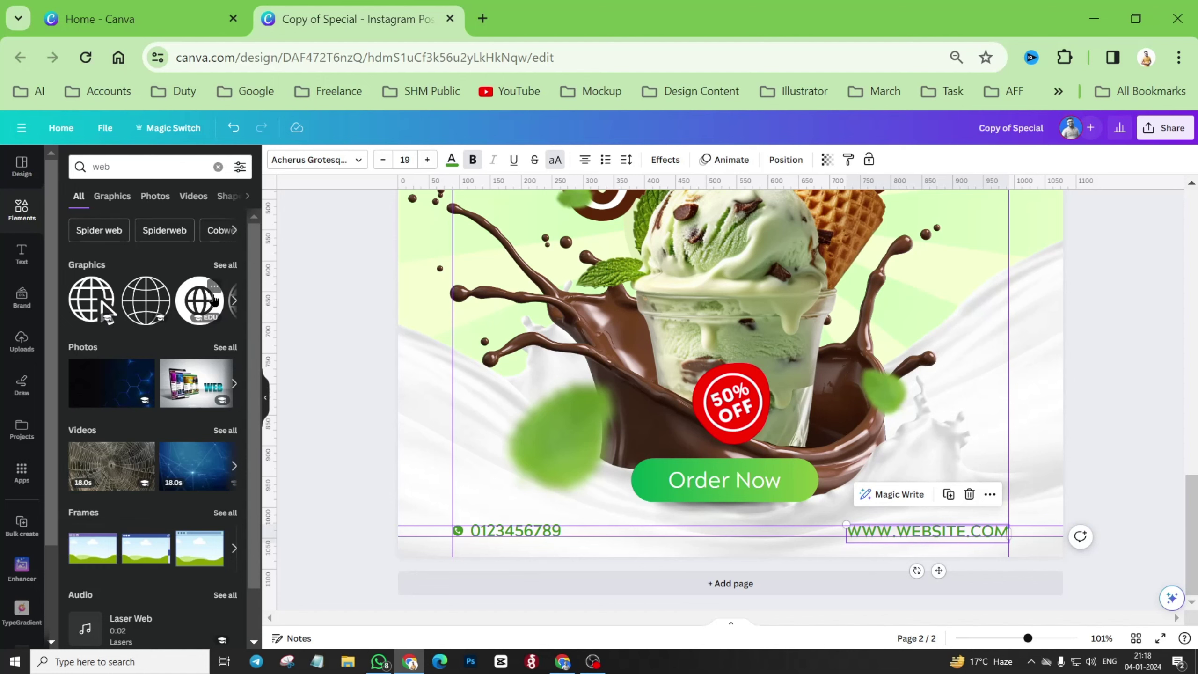
{"action": "left_click_drag", "start_coordinate": [200, 298], "coordinate": [594, 279]}
Color the globe icon the medium green from the document colors and shrink it to slightly larger than the phone icon.
{"action": "left_click", "coordinate": [420, 161]}
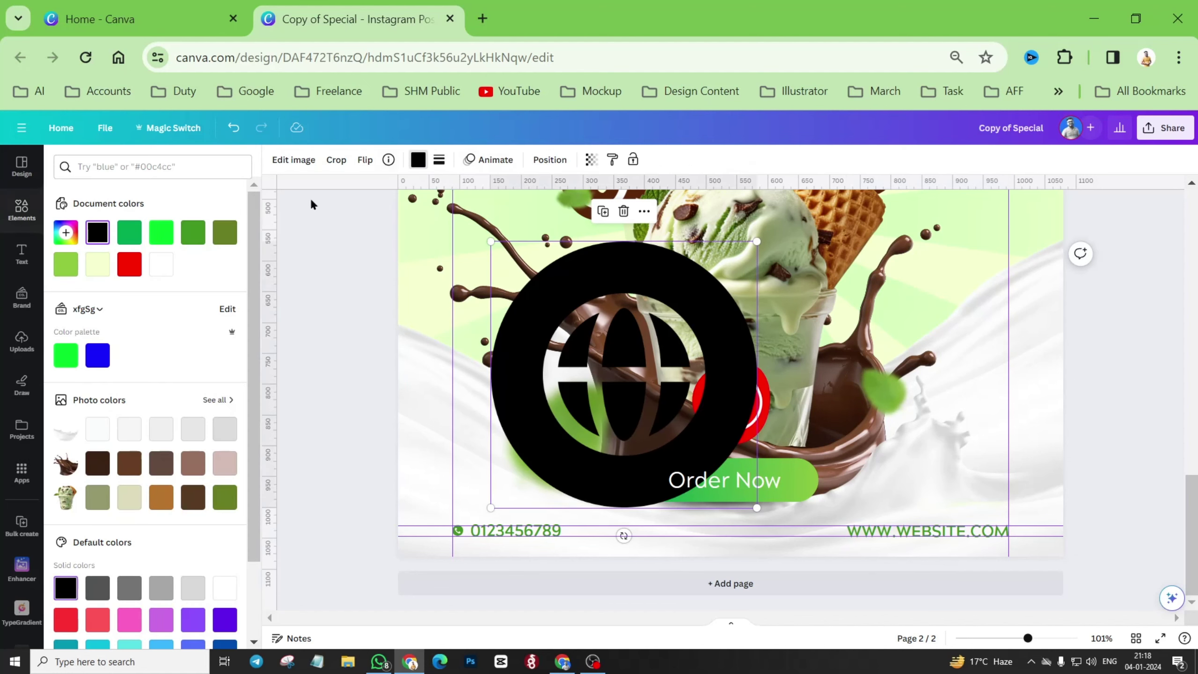
{"action": "left_click", "coordinate": [193, 232]}
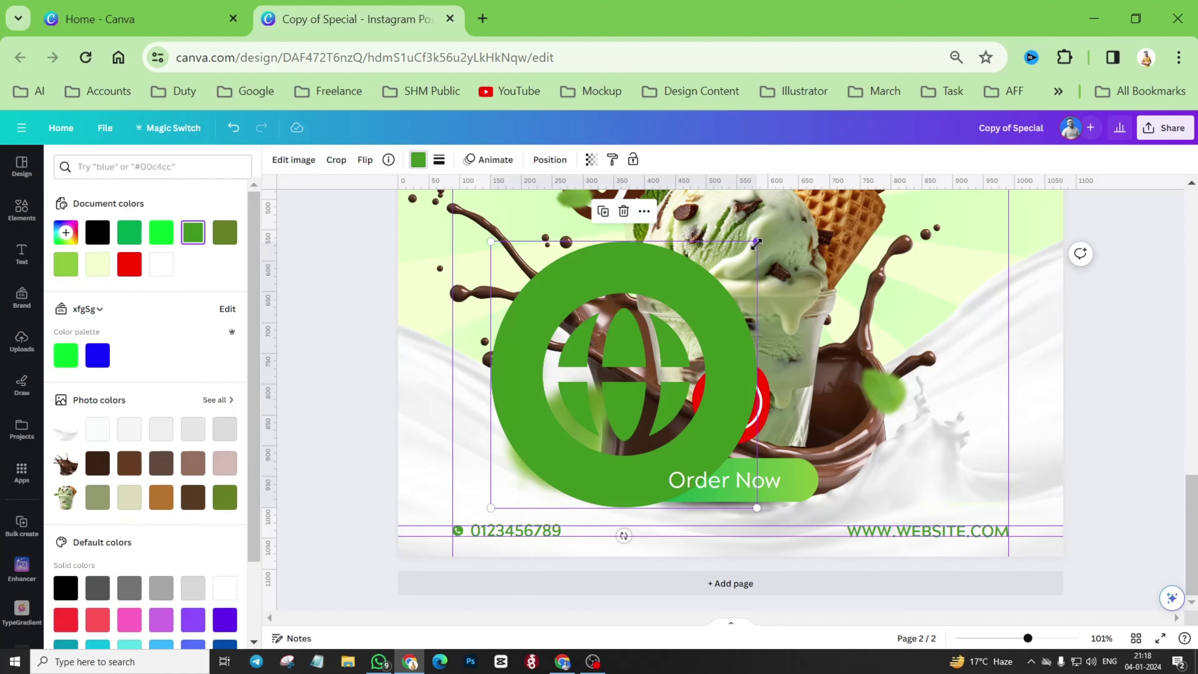
{"action": "left_click_drag", "start_coordinate": [757, 241], "coordinate": [511, 482]}
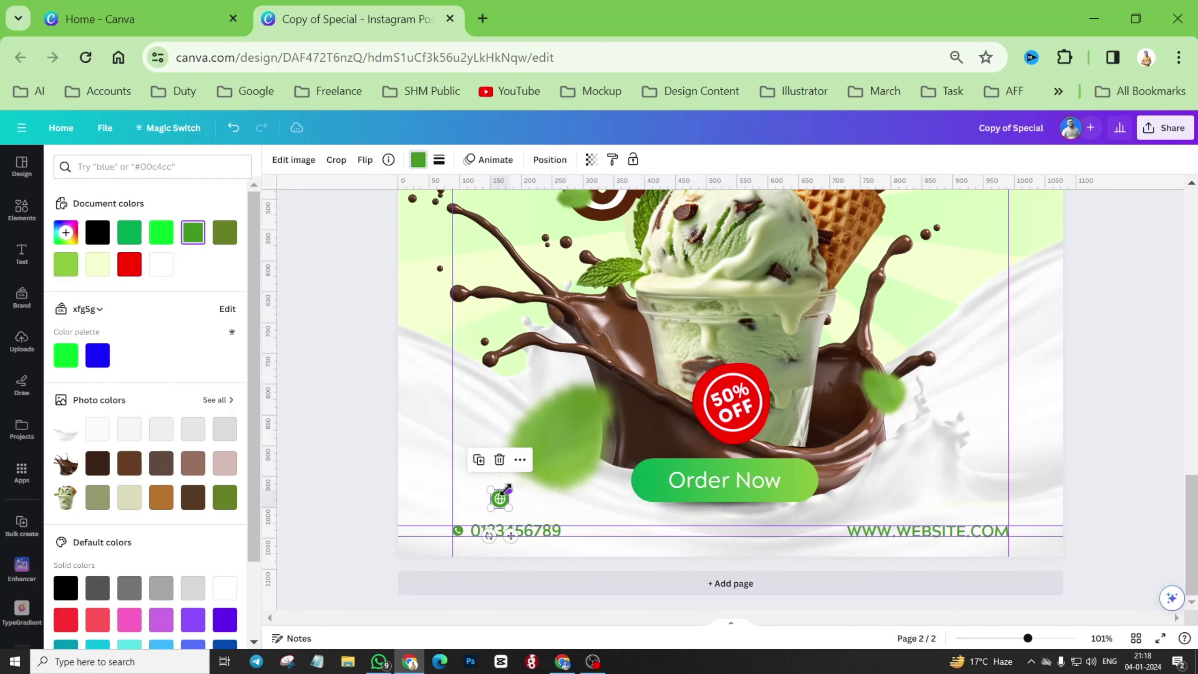
Place the globe icon just before the website text and shrink it to fit within the two horizontal guides.
{"action": "left_click_drag", "start_coordinate": [511, 533], "coordinate": [835, 573]}
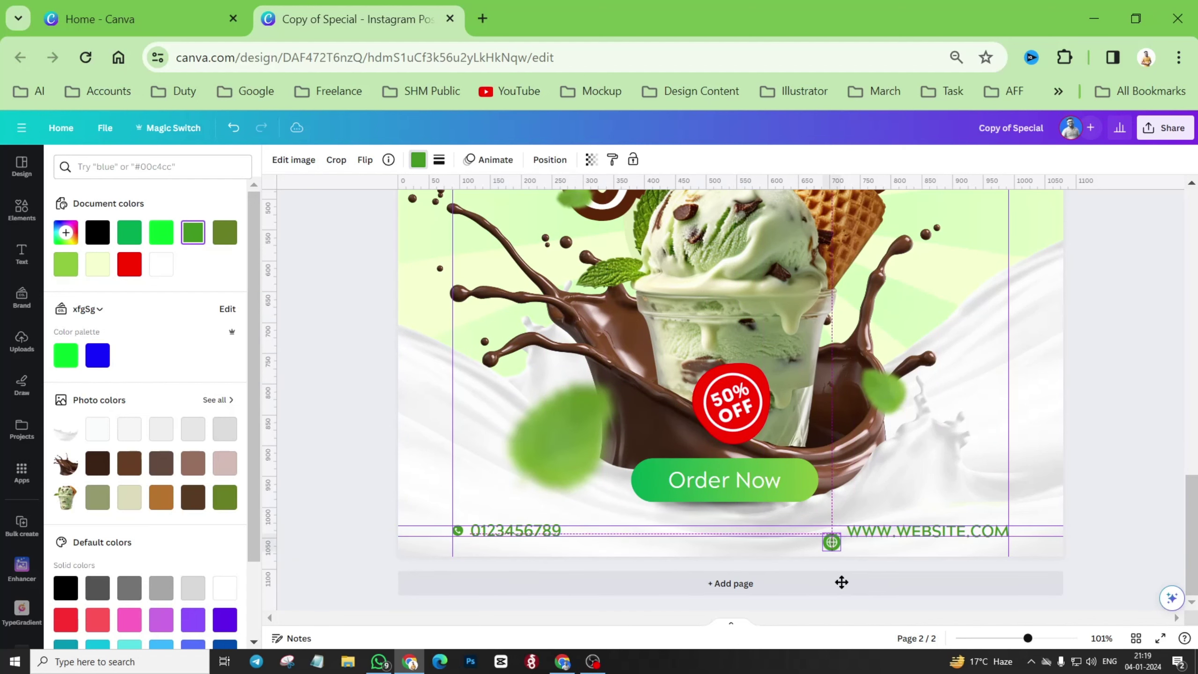
{"action": "scroll", "coordinate": [878, 553], "scroll_direction": "up", "scroll_amount": 5}
{"action": "scroll", "coordinate": [879, 552], "scroll_direction": "up", "scroll_amount": 4}
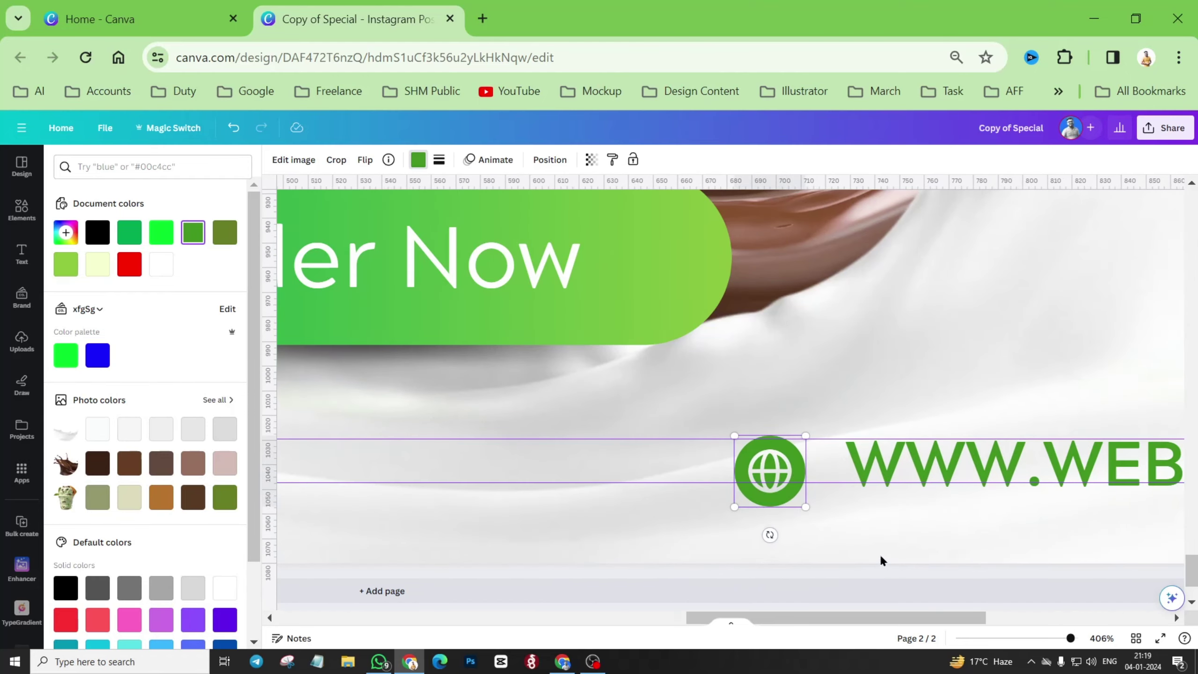
{"action": "left_click_drag", "start_coordinate": [786, 460], "coordinate": [784, 462]}
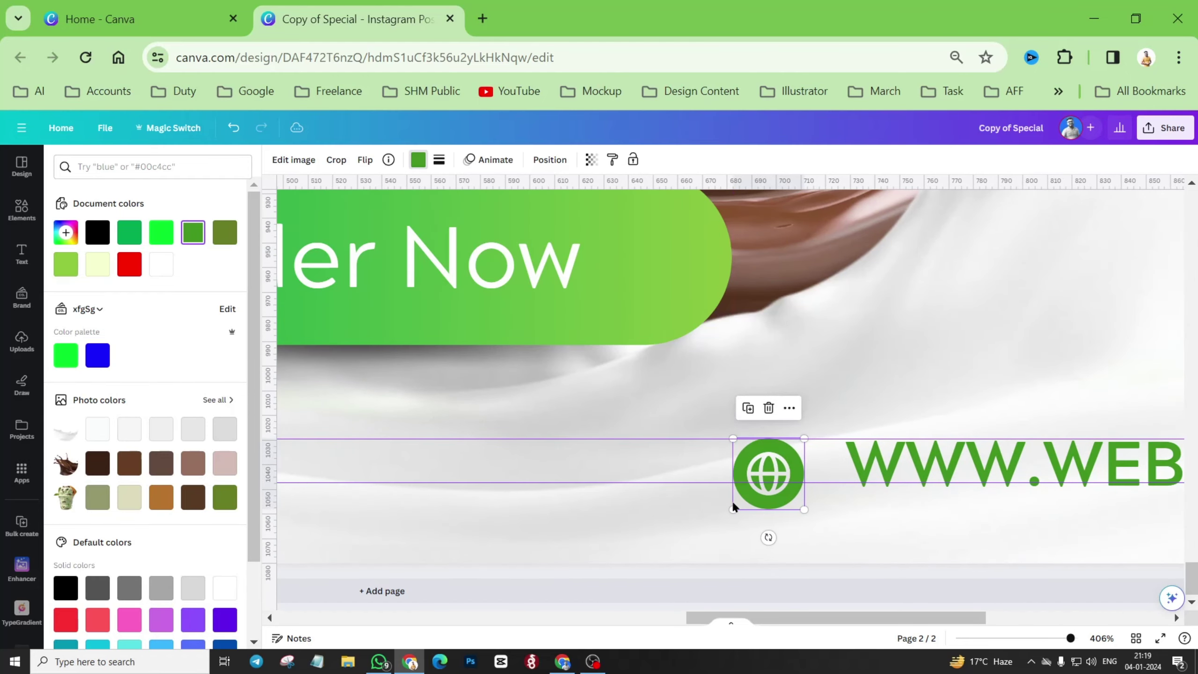
{"action": "left_click_drag", "start_coordinate": [731, 507], "coordinate": [808, 464]}
{"action": "left_click", "coordinate": [931, 478]}
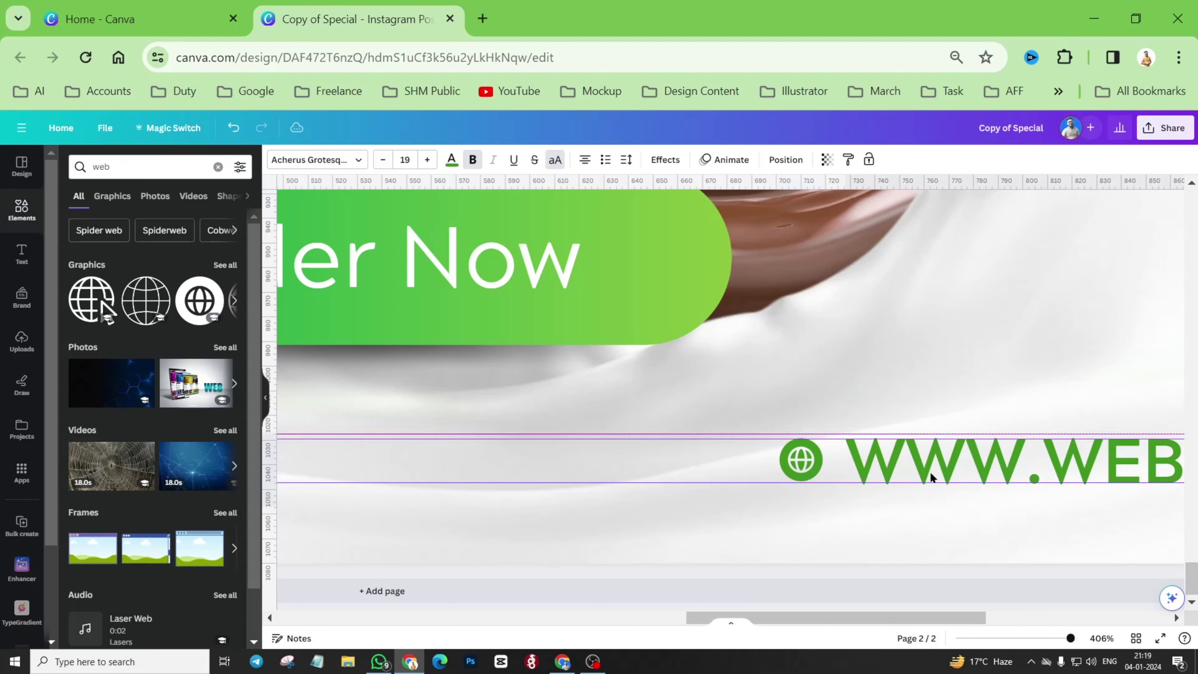
Remove the horizontal guides around the contact line and both vertical margin guides from page 2.
{"action": "scroll", "coordinate": [801, 462], "scroll_direction": "down", "scroll_amount": 5}
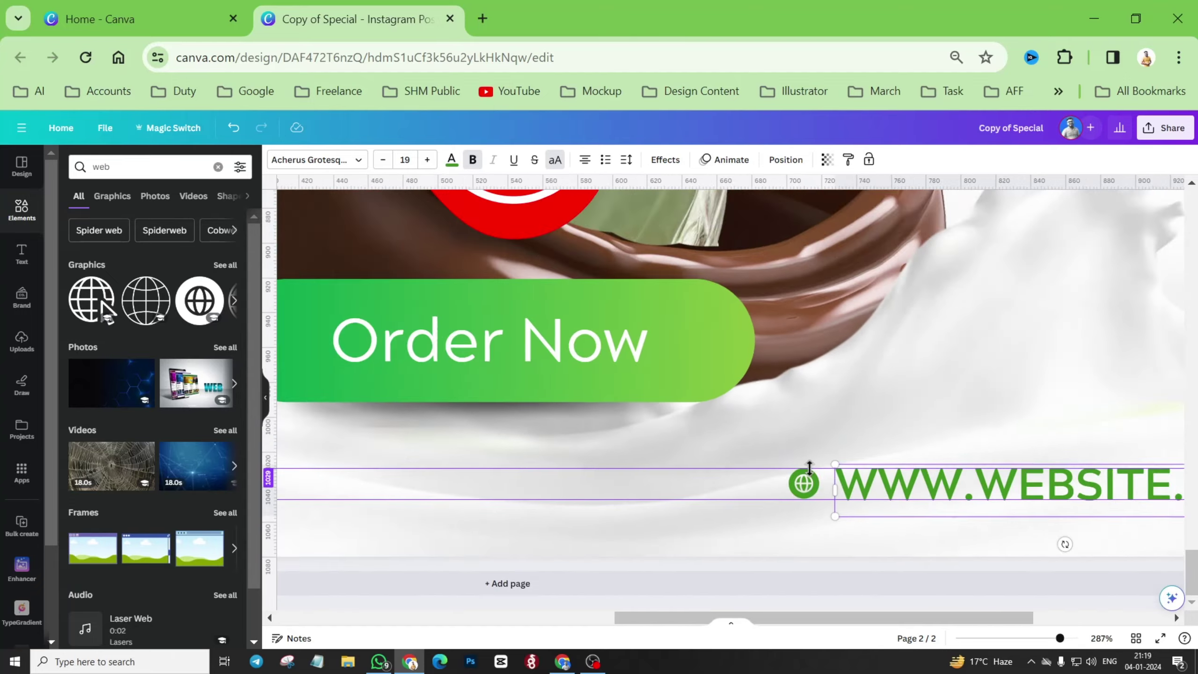
{"action": "scroll", "coordinate": [808, 466], "scroll_direction": "down", "scroll_amount": 3}
{"action": "left_click", "coordinate": [1064, 458]}
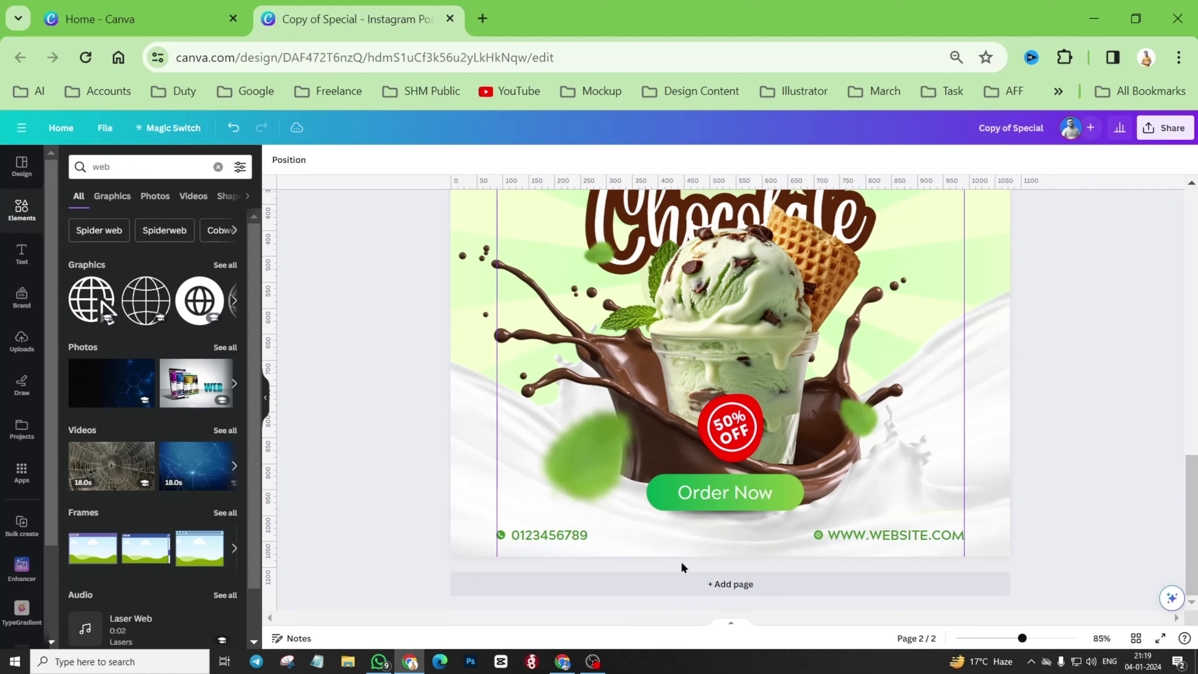
{"action": "left_click_drag", "start_coordinate": [497, 372], "coordinate": [420, 380]}
{"action": "left_click_drag", "start_coordinate": [964, 282], "coordinate": [1036, 280]}
{"action": "scroll", "coordinate": [705, 467], "scroll_direction": "down", "scroll_amount": 5}
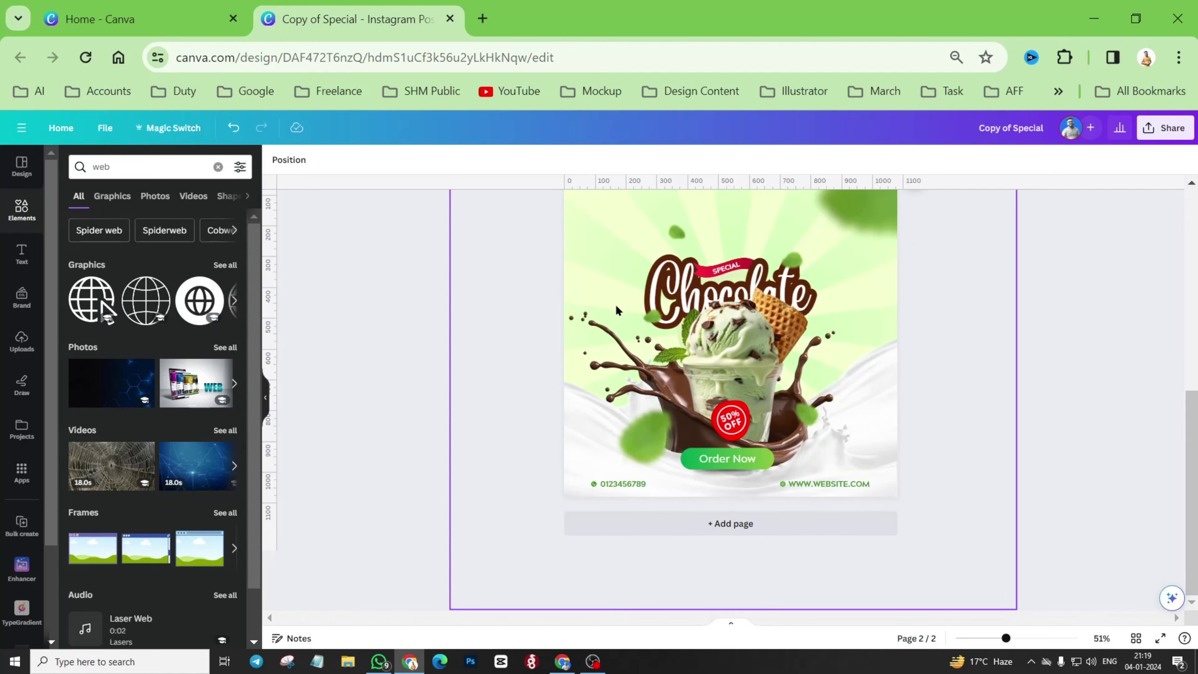
{"action": "scroll", "coordinate": [765, 349], "scroll_direction": "up", "scroll_amount": 3}
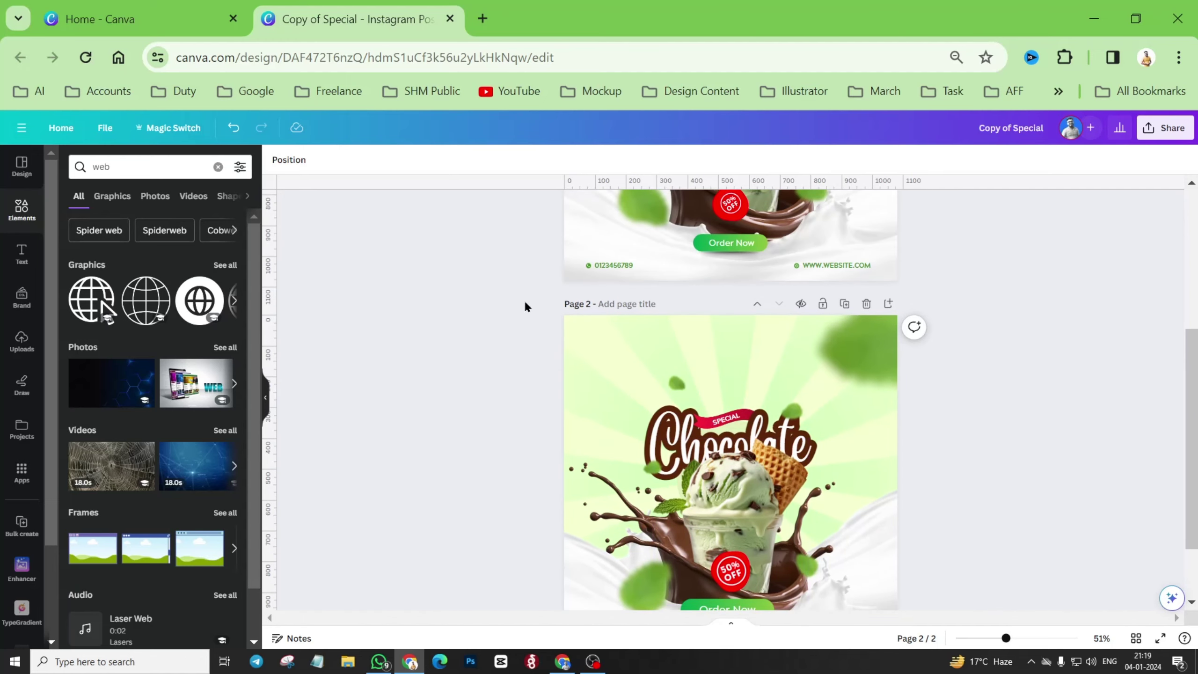
{"action": "left_click_drag", "start_coordinate": [525, 306], "coordinate": [923, 515]}
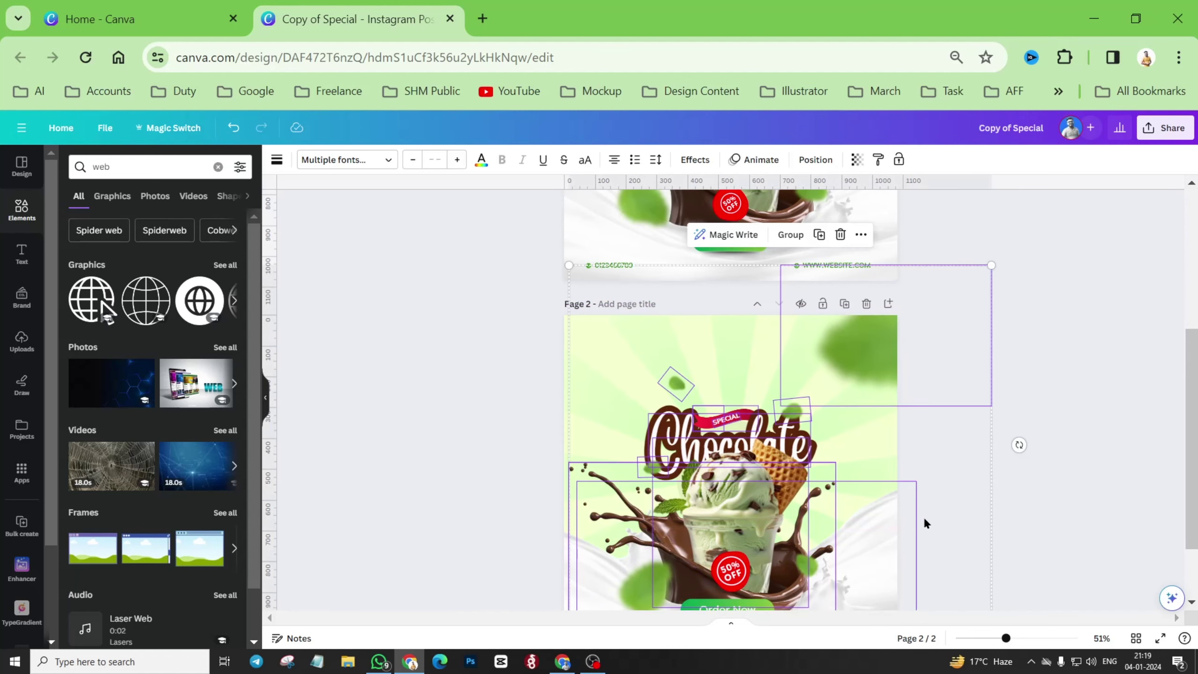
{"action": "scroll", "coordinate": [922, 514], "scroll_direction": "down", "scroll_amount": 2}
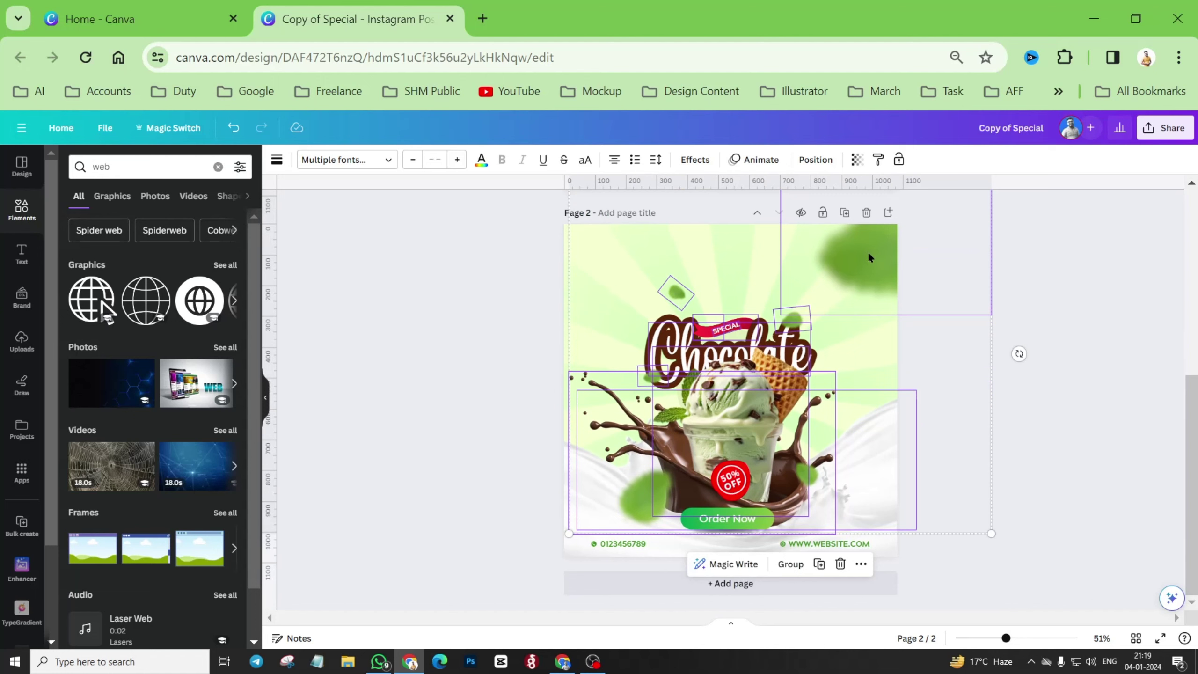
{"action": "left_click", "coordinate": [868, 251]}
{"action": "left_click", "coordinate": [941, 402]}
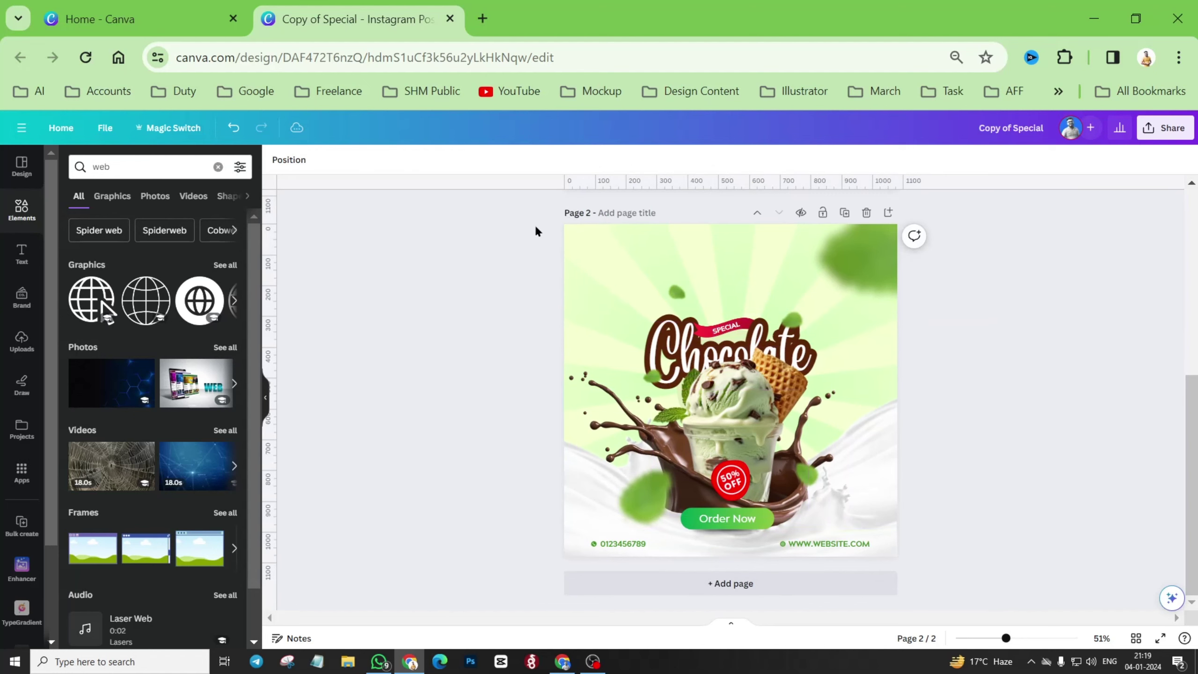
Enlarge the title, ice cream, splash and small upper leaves together to about 1,153 × 857, excluding the large blurred corner leaf, and raise them slightly.
{"action": "left_click_drag", "start_coordinate": [534, 224], "coordinate": [919, 431]}
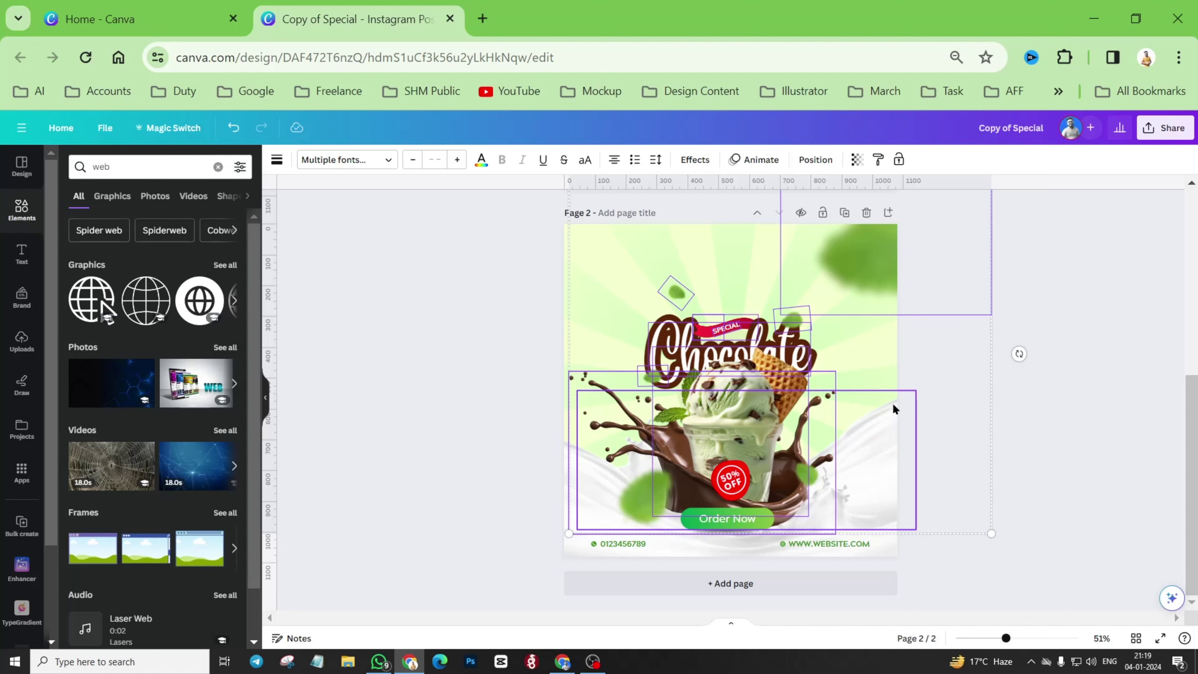
{"action": "left_click", "coordinate": [881, 257], "text": "shift"}
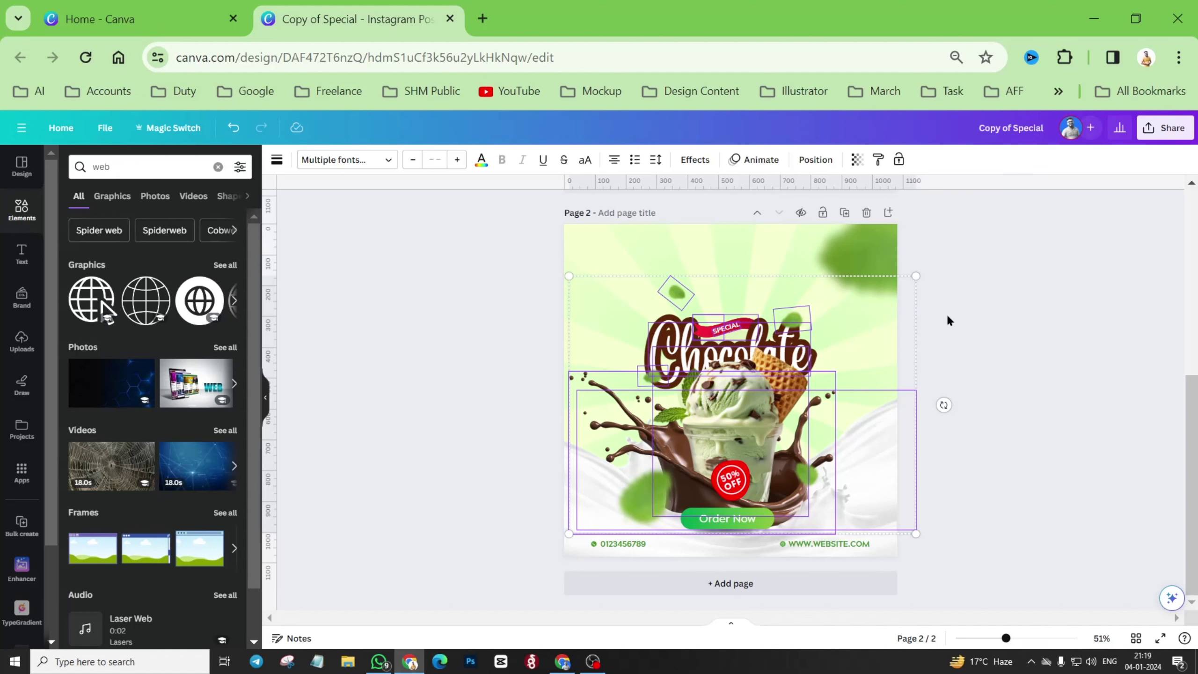
{"action": "left_click_drag", "start_coordinate": [915, 275], "coordinate": [922, 265]}
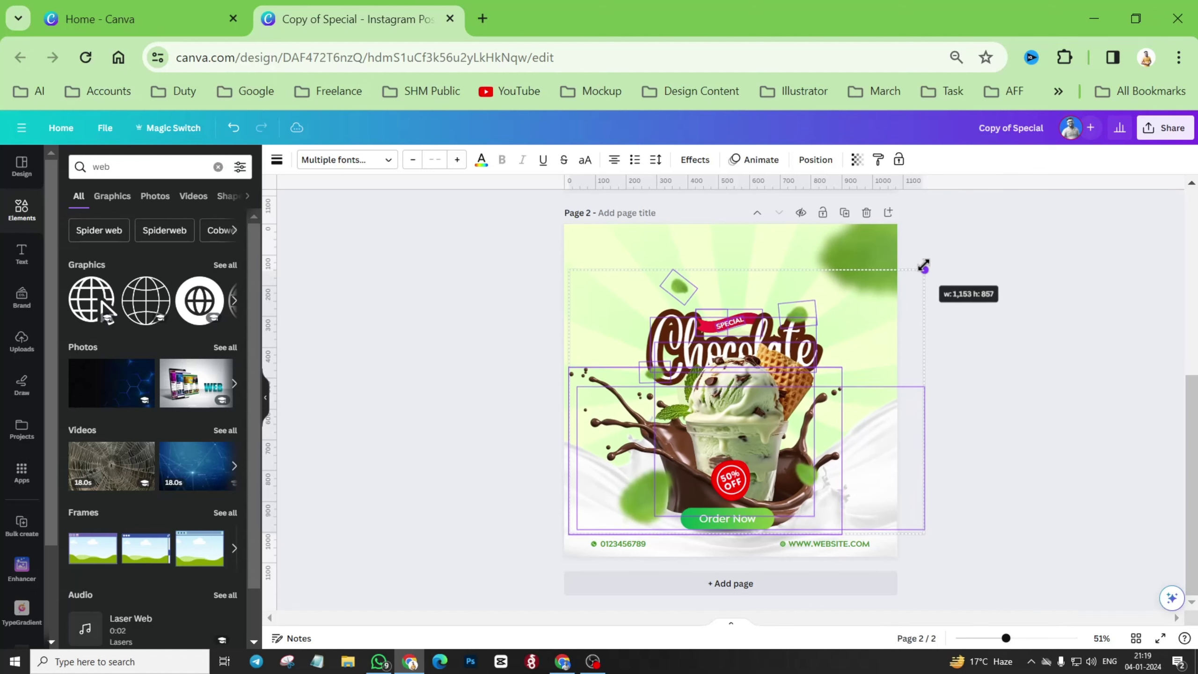
{"action": "left_click_drag", "start_coordinate": [754, 377], "coordinate": [749, 354]}
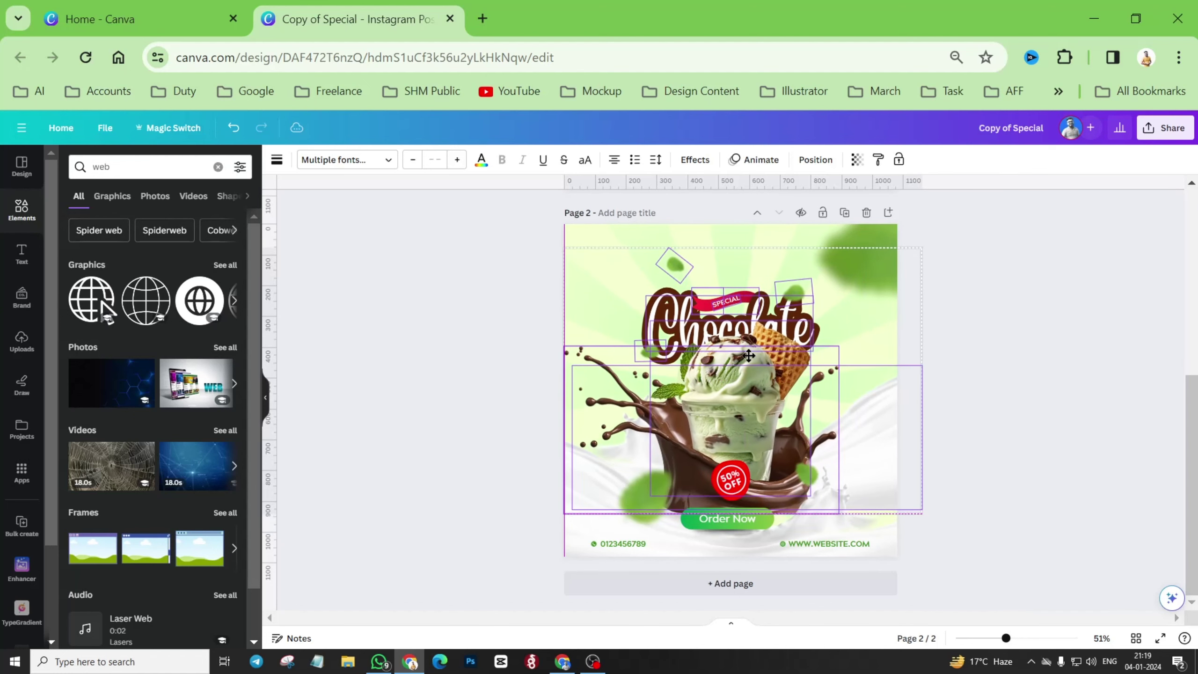
{"action": "left_click", "coordinate": [996, 456]}
Enlarge the front white milk splash beyond both page sides and reposition it over the lower part of page 2.
{"action": "left_click", "coordinate": [567, 500]}
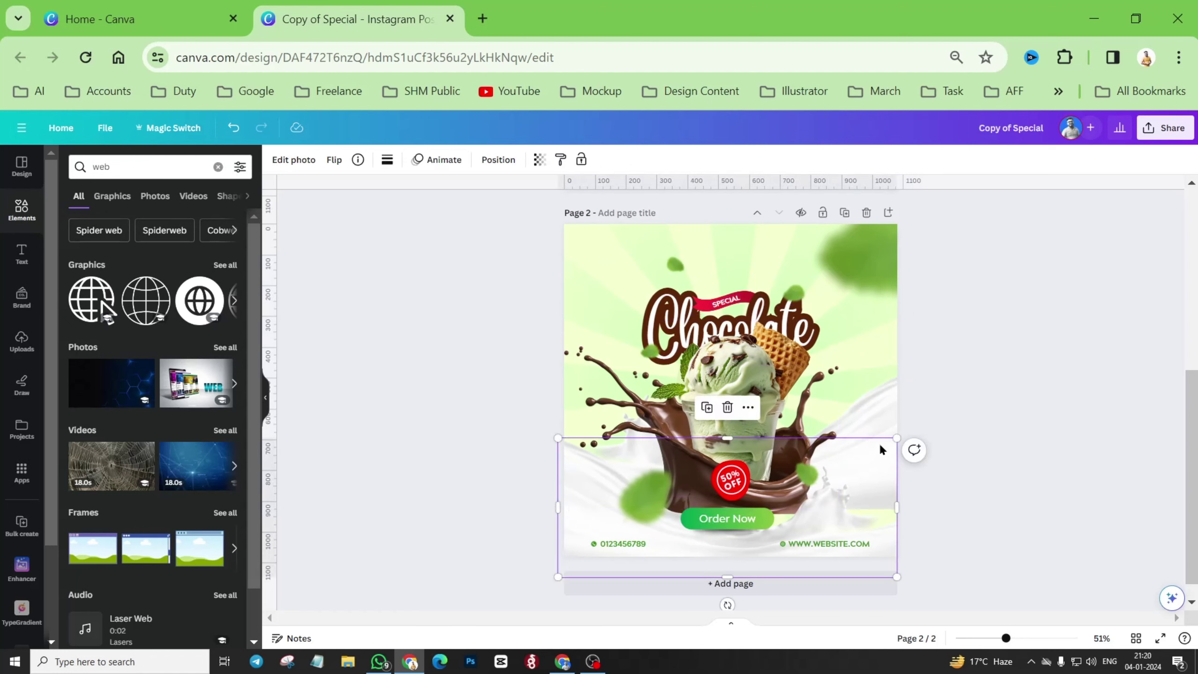
{"action": "left_click_drag", "start_coordinate": [895, 439], "coordinate": [957, 412]}
{"action": "left_click_drag", "start_coordinate": [869, 498], "coordinate": [847, 487]}
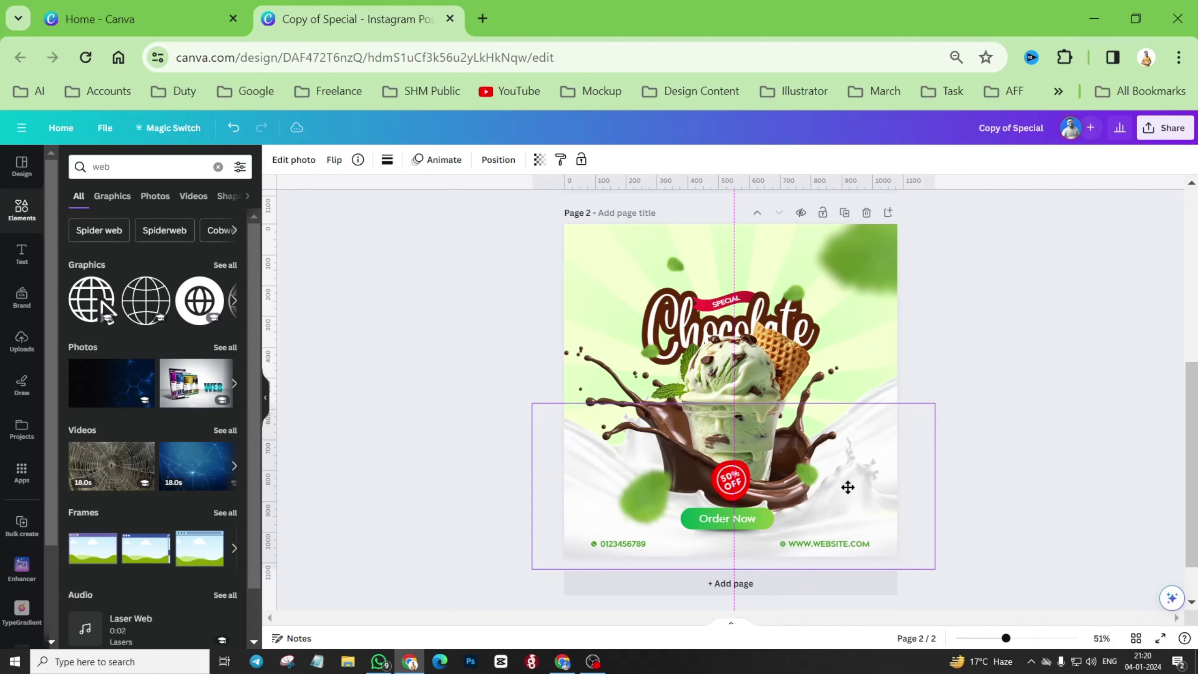